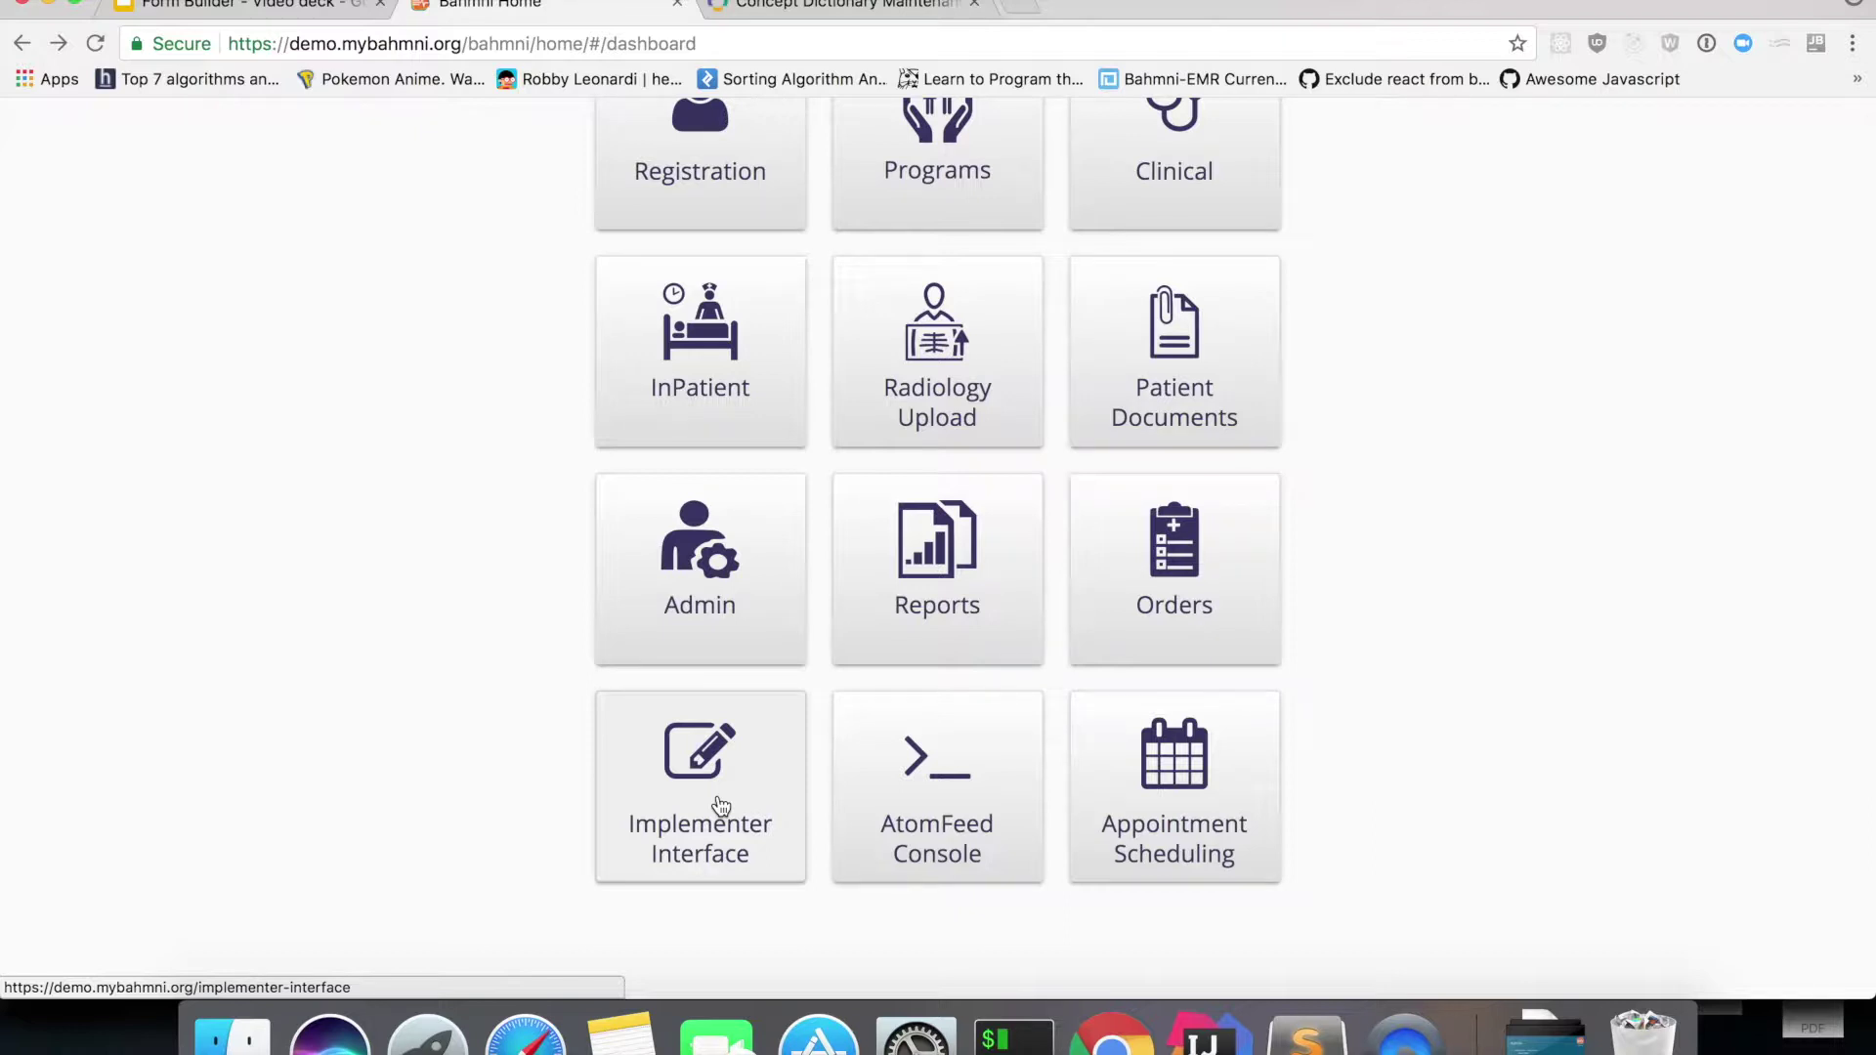
# Open the Form Builder in the Implementer Interface and create a form named "Vitals Demo"
pyautogui.click(721, 805)
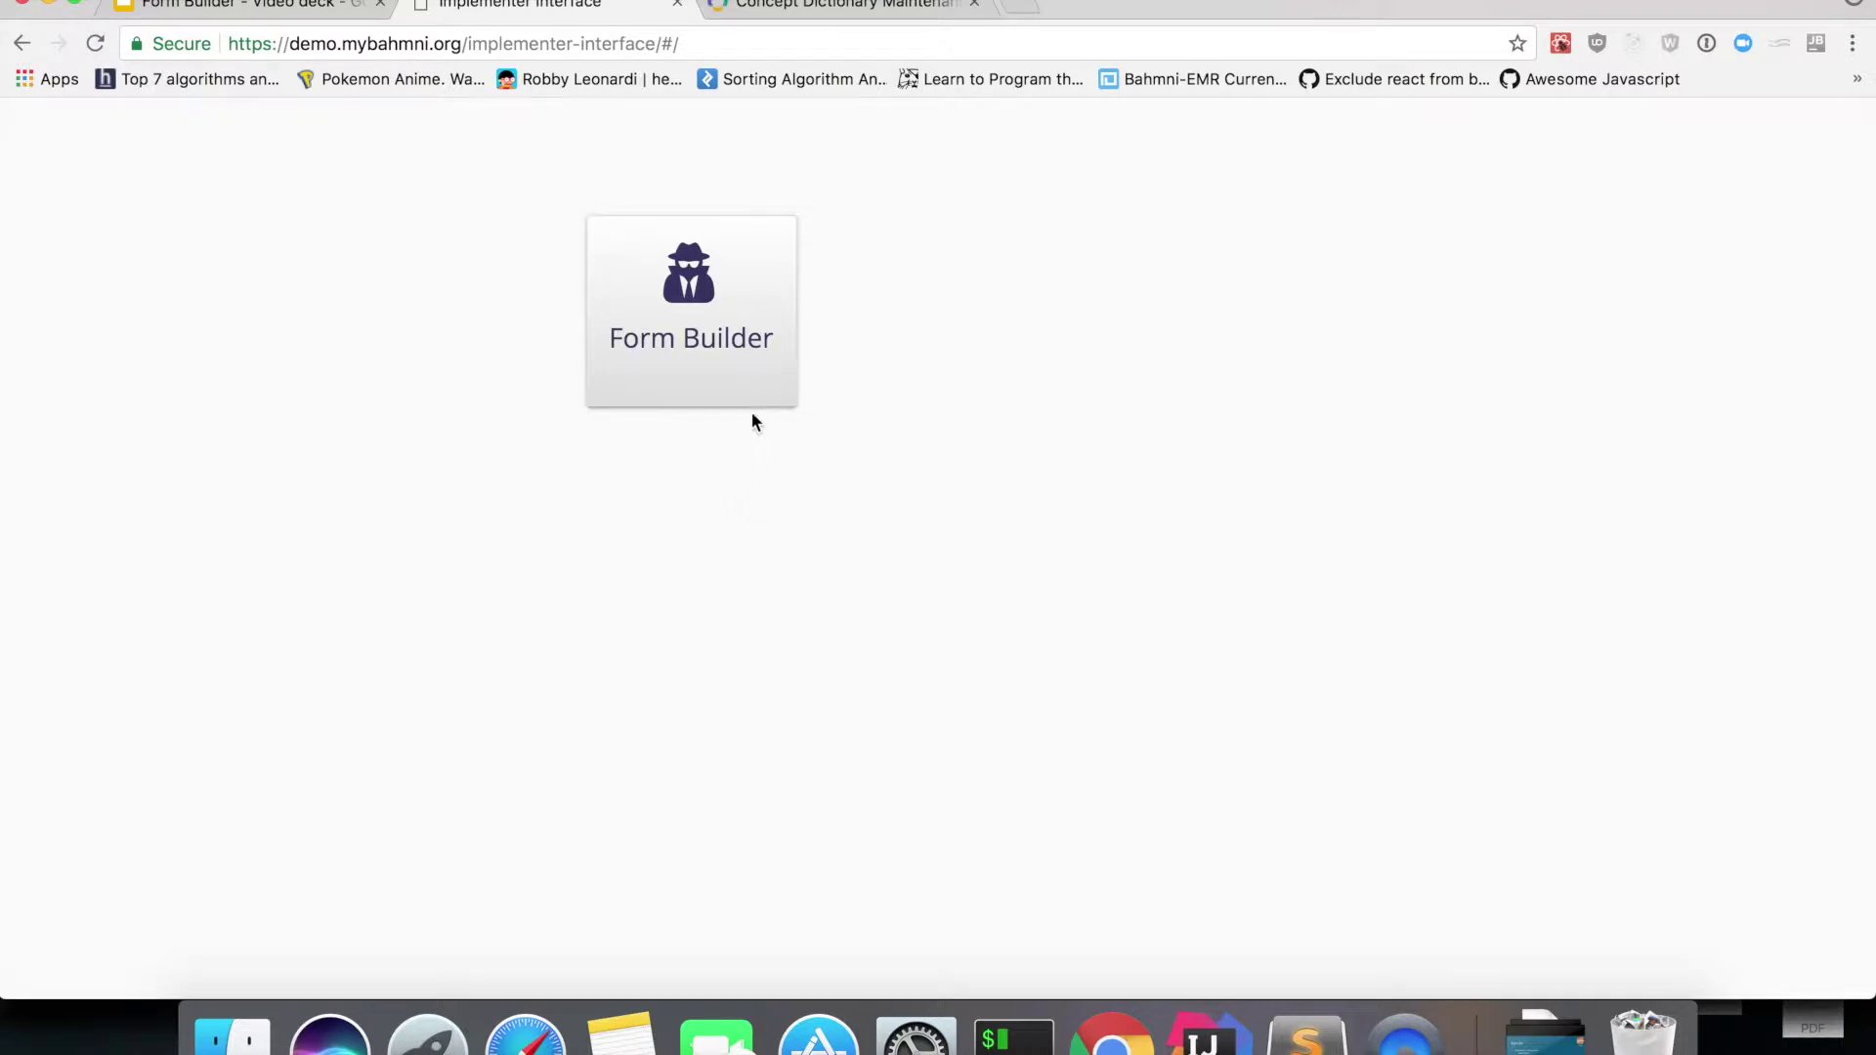
pyautogui.click(727, 362)
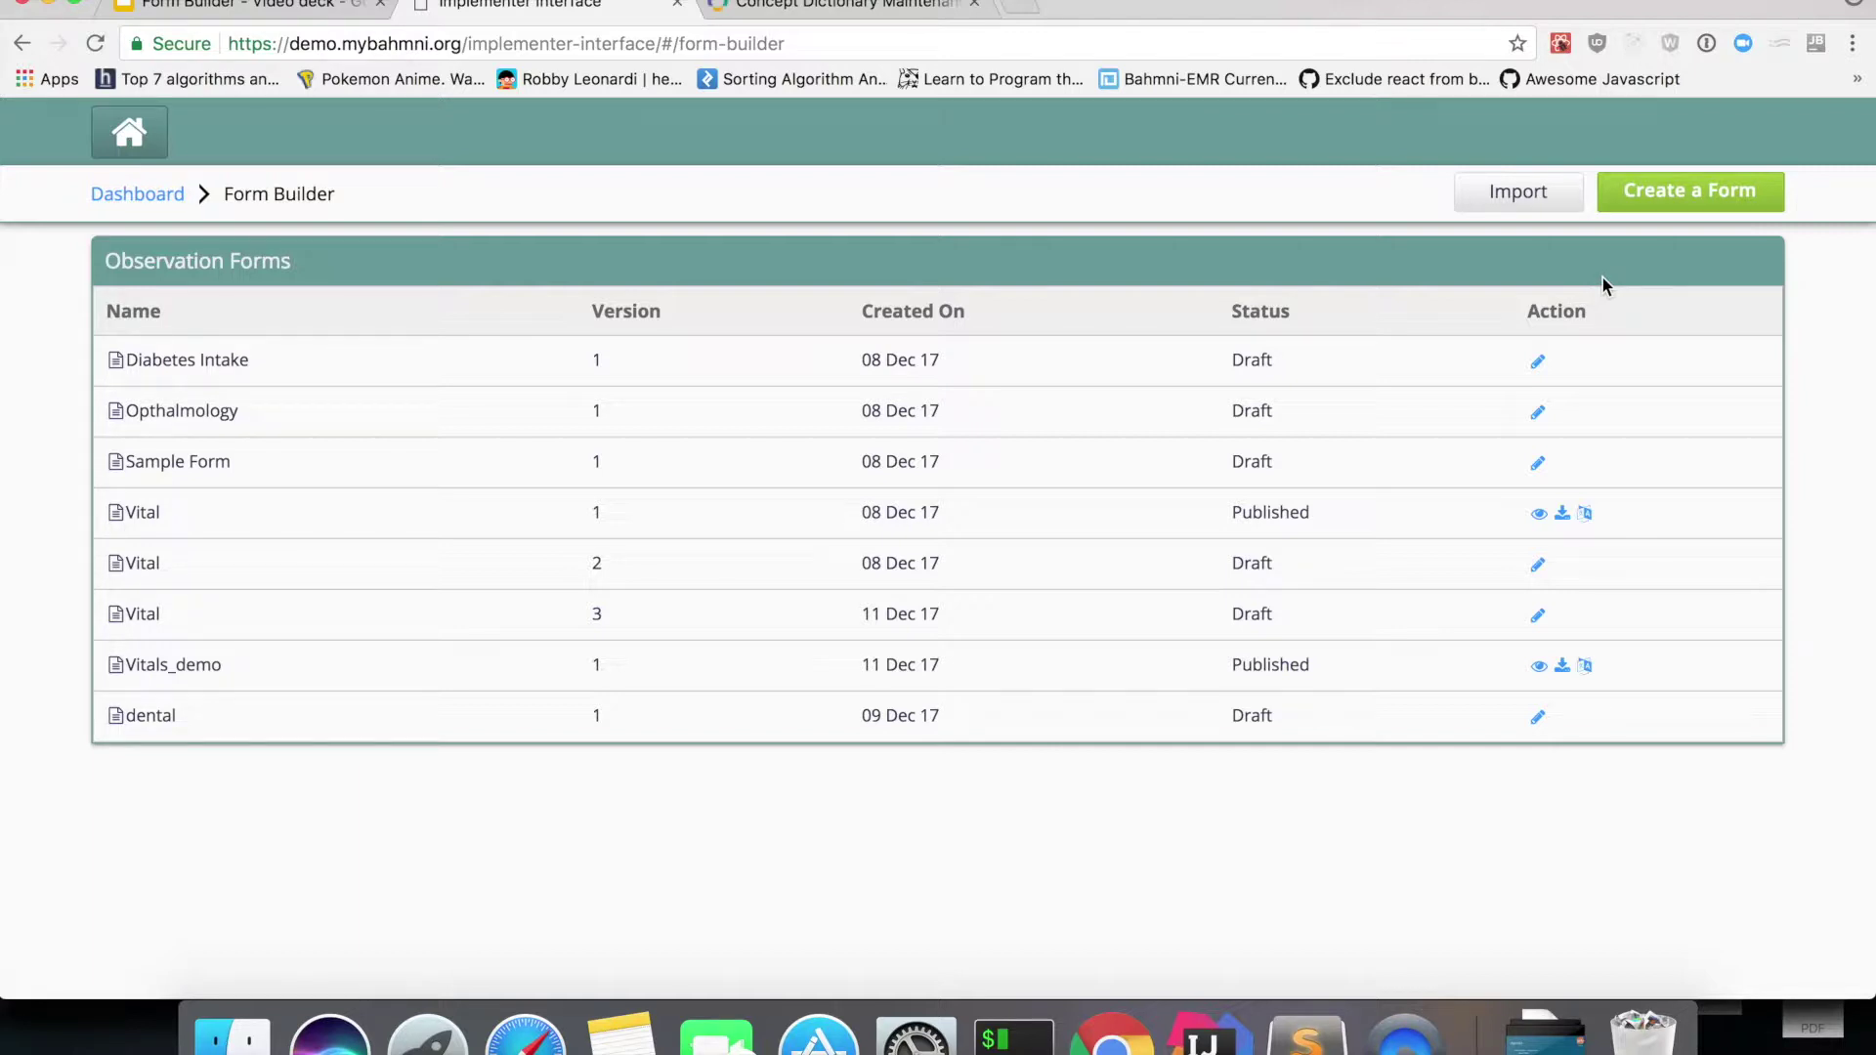
pyautogui.click(1686, 205)
pyautogui.write('Vitals Demo')
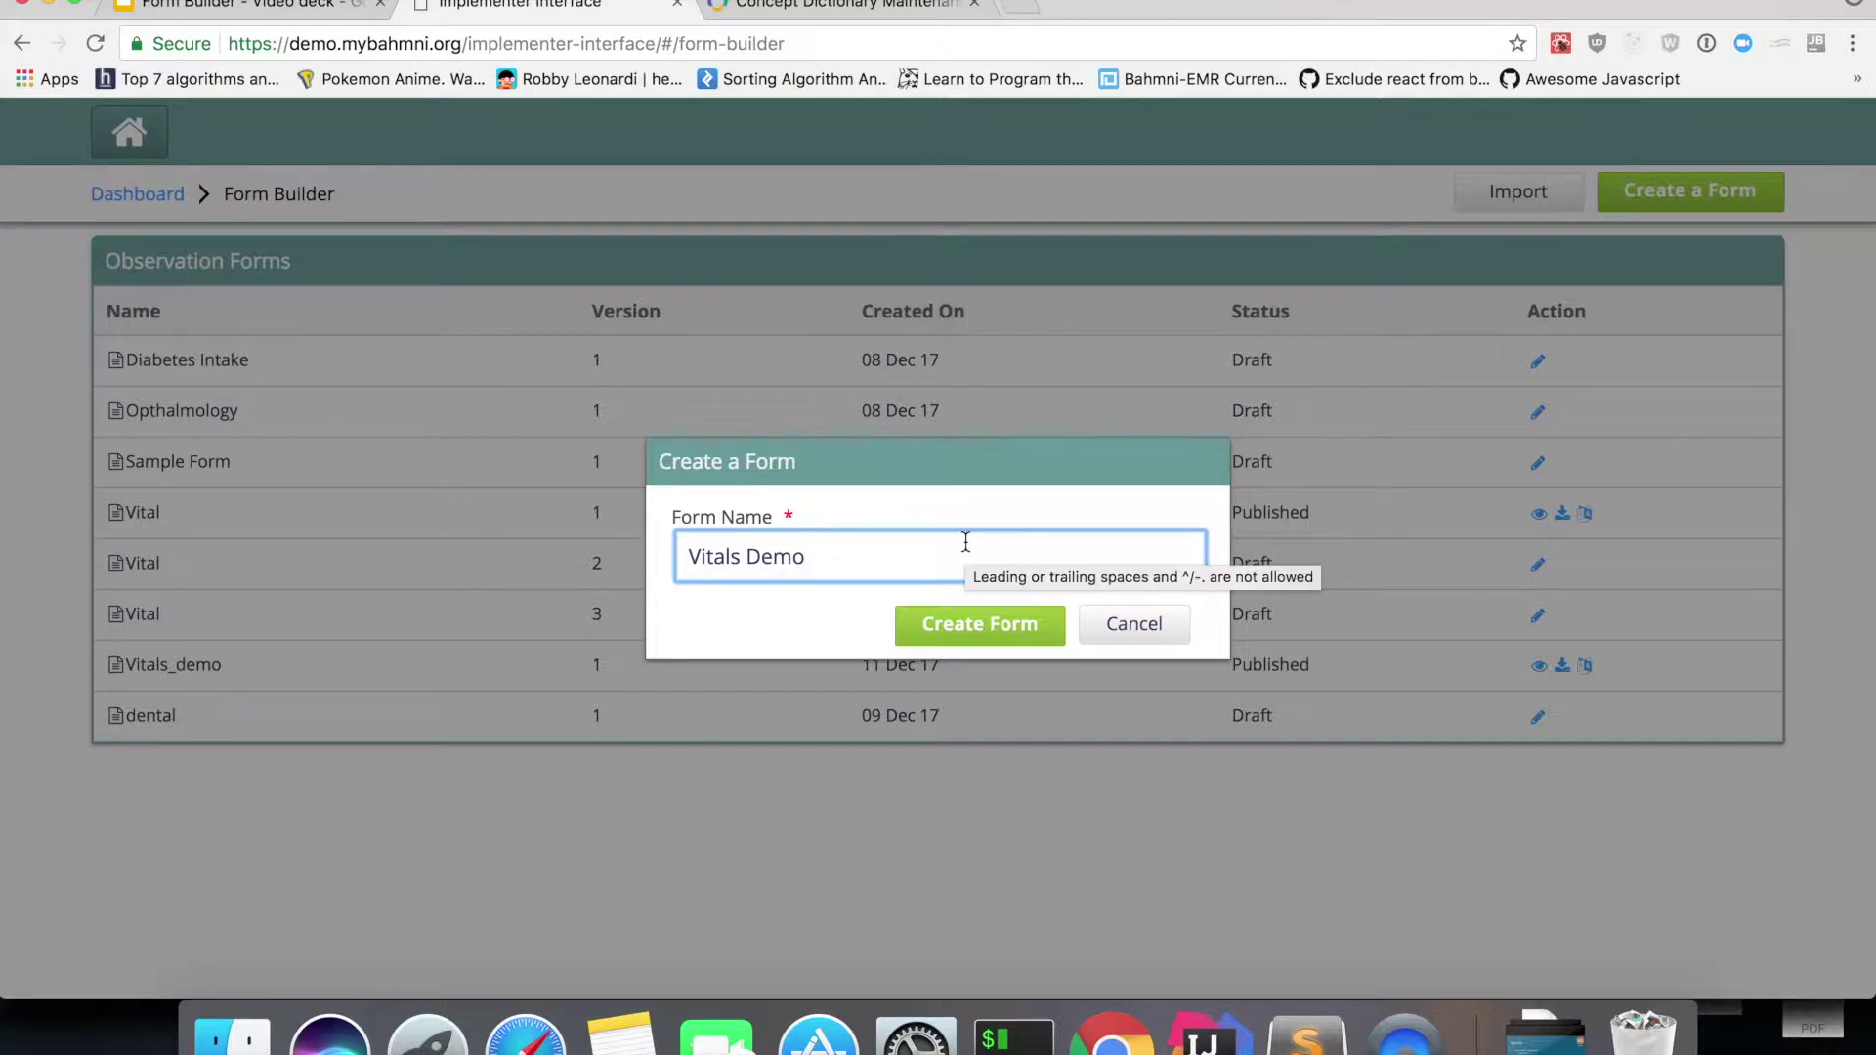
pyautogui.click(1004, 633)
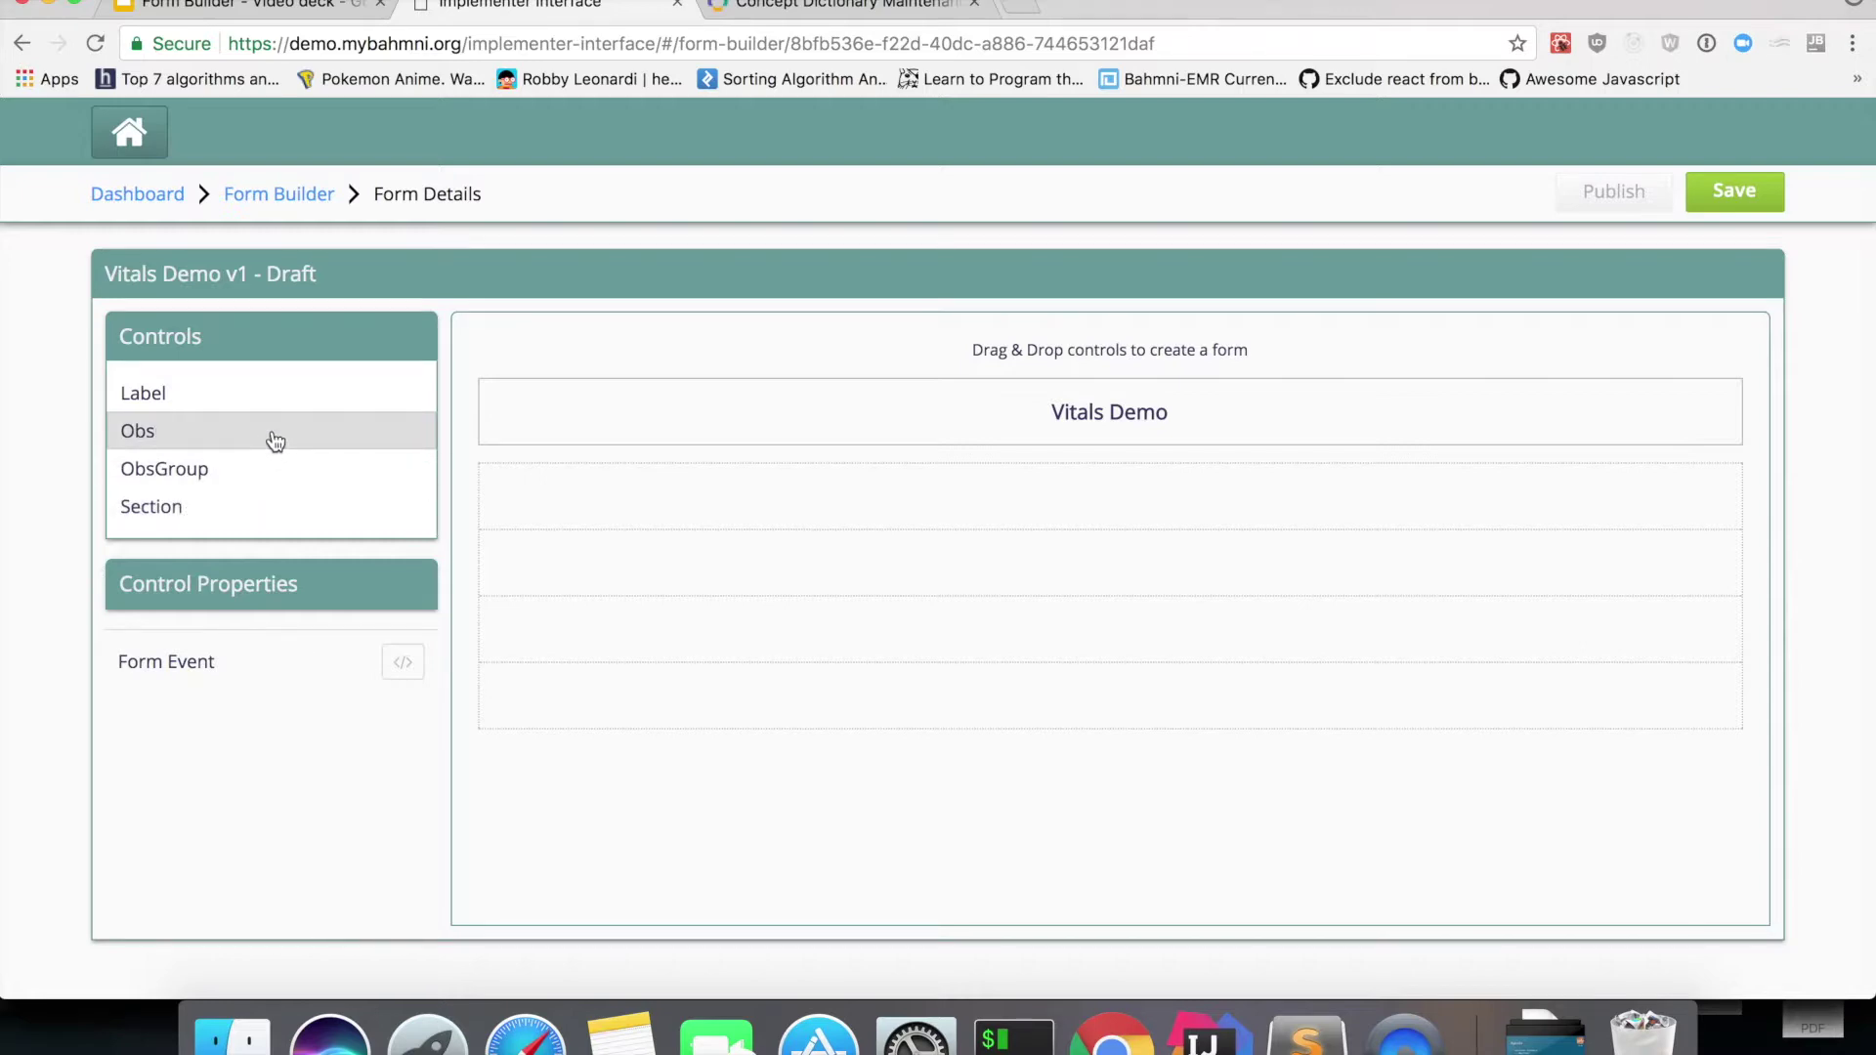
# Add an Obs control to the form's first row and set its source to the Pulse concept
pyautogui.moveTo(276, 442); pyautogui.dragTo(752, 520)
pyautogui.click(600, 490)
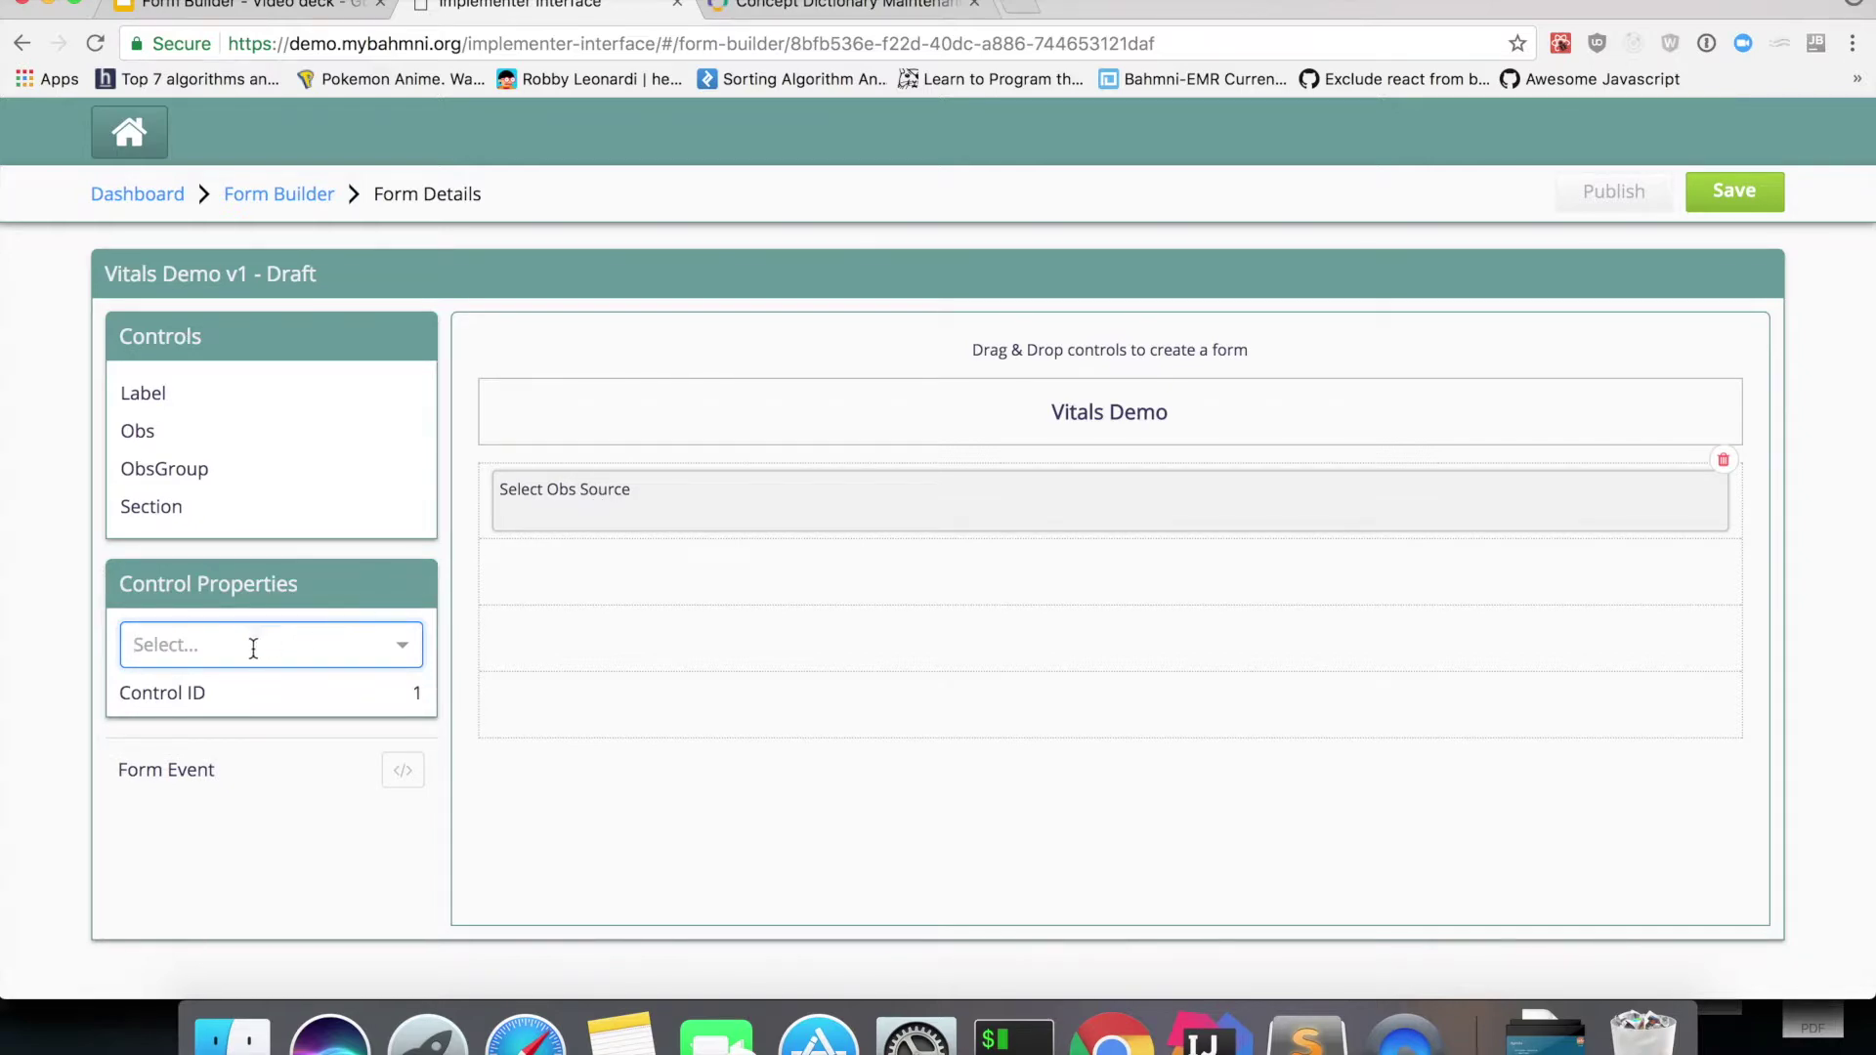
pyautogui.click(175, 652)
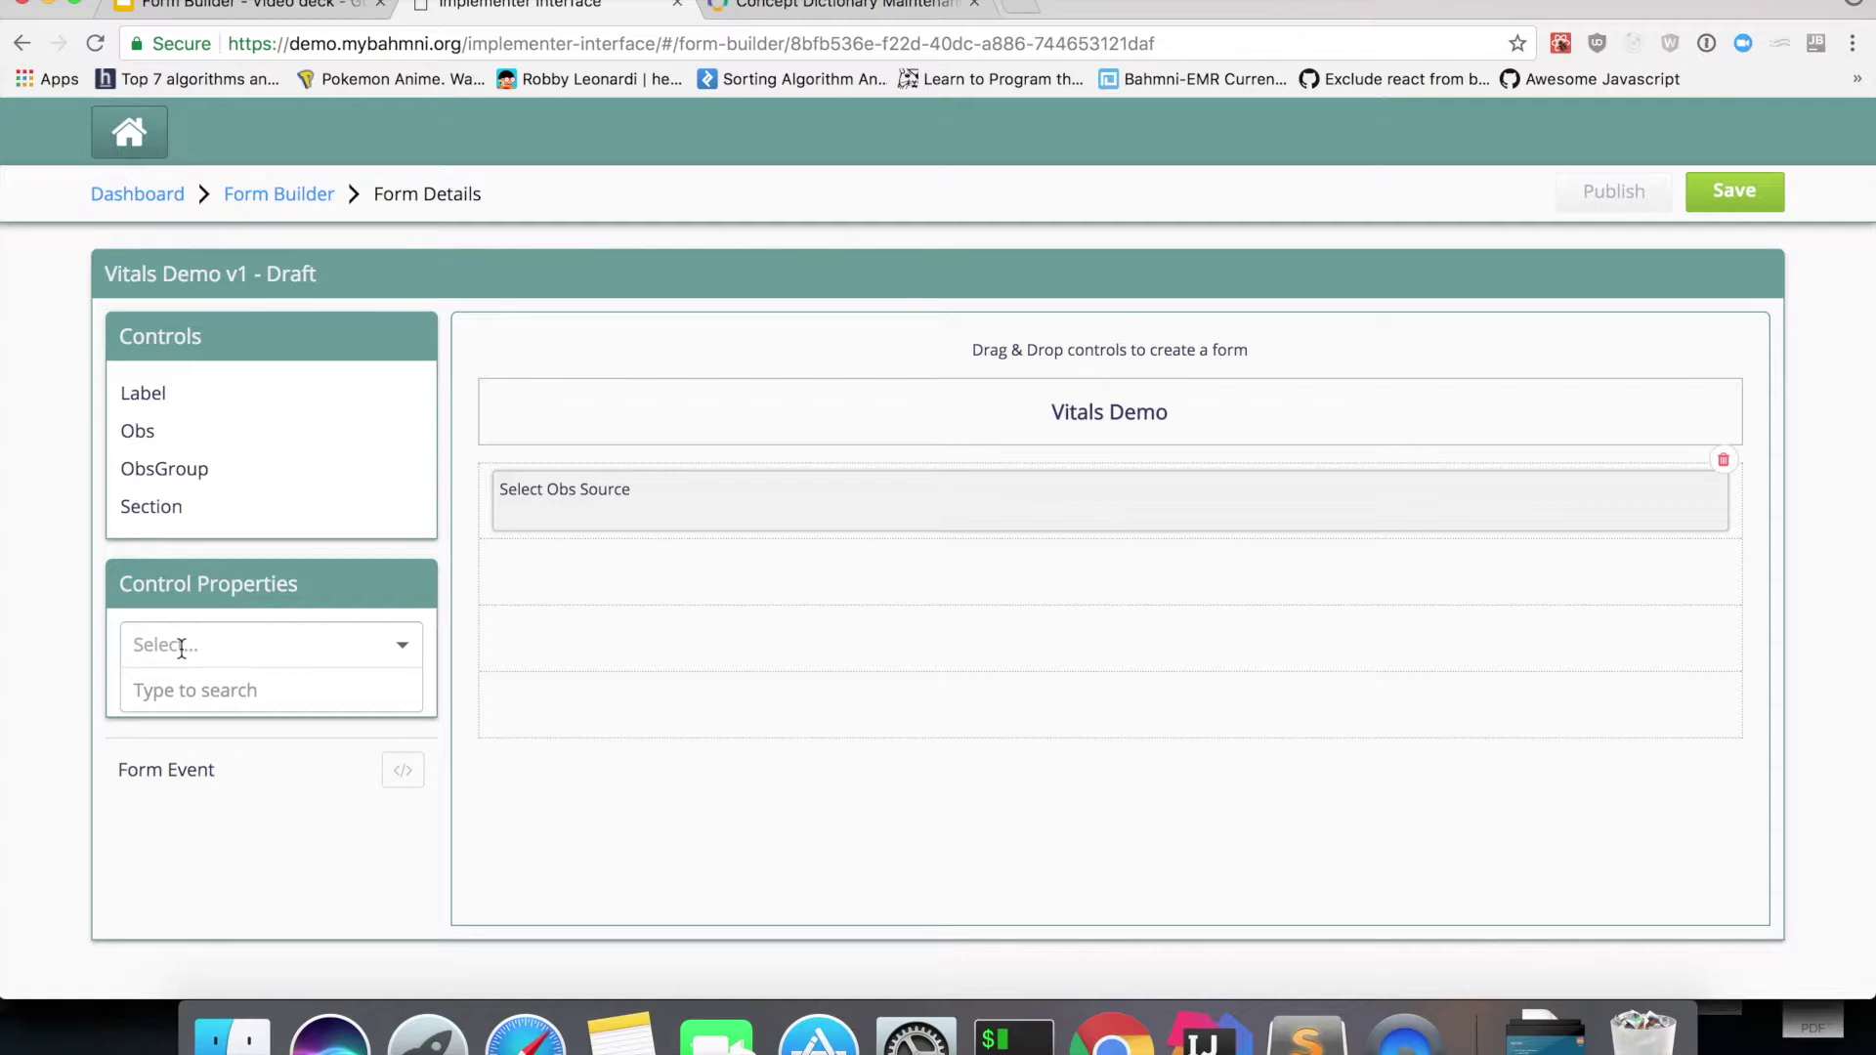
pyautogui.write('tem')
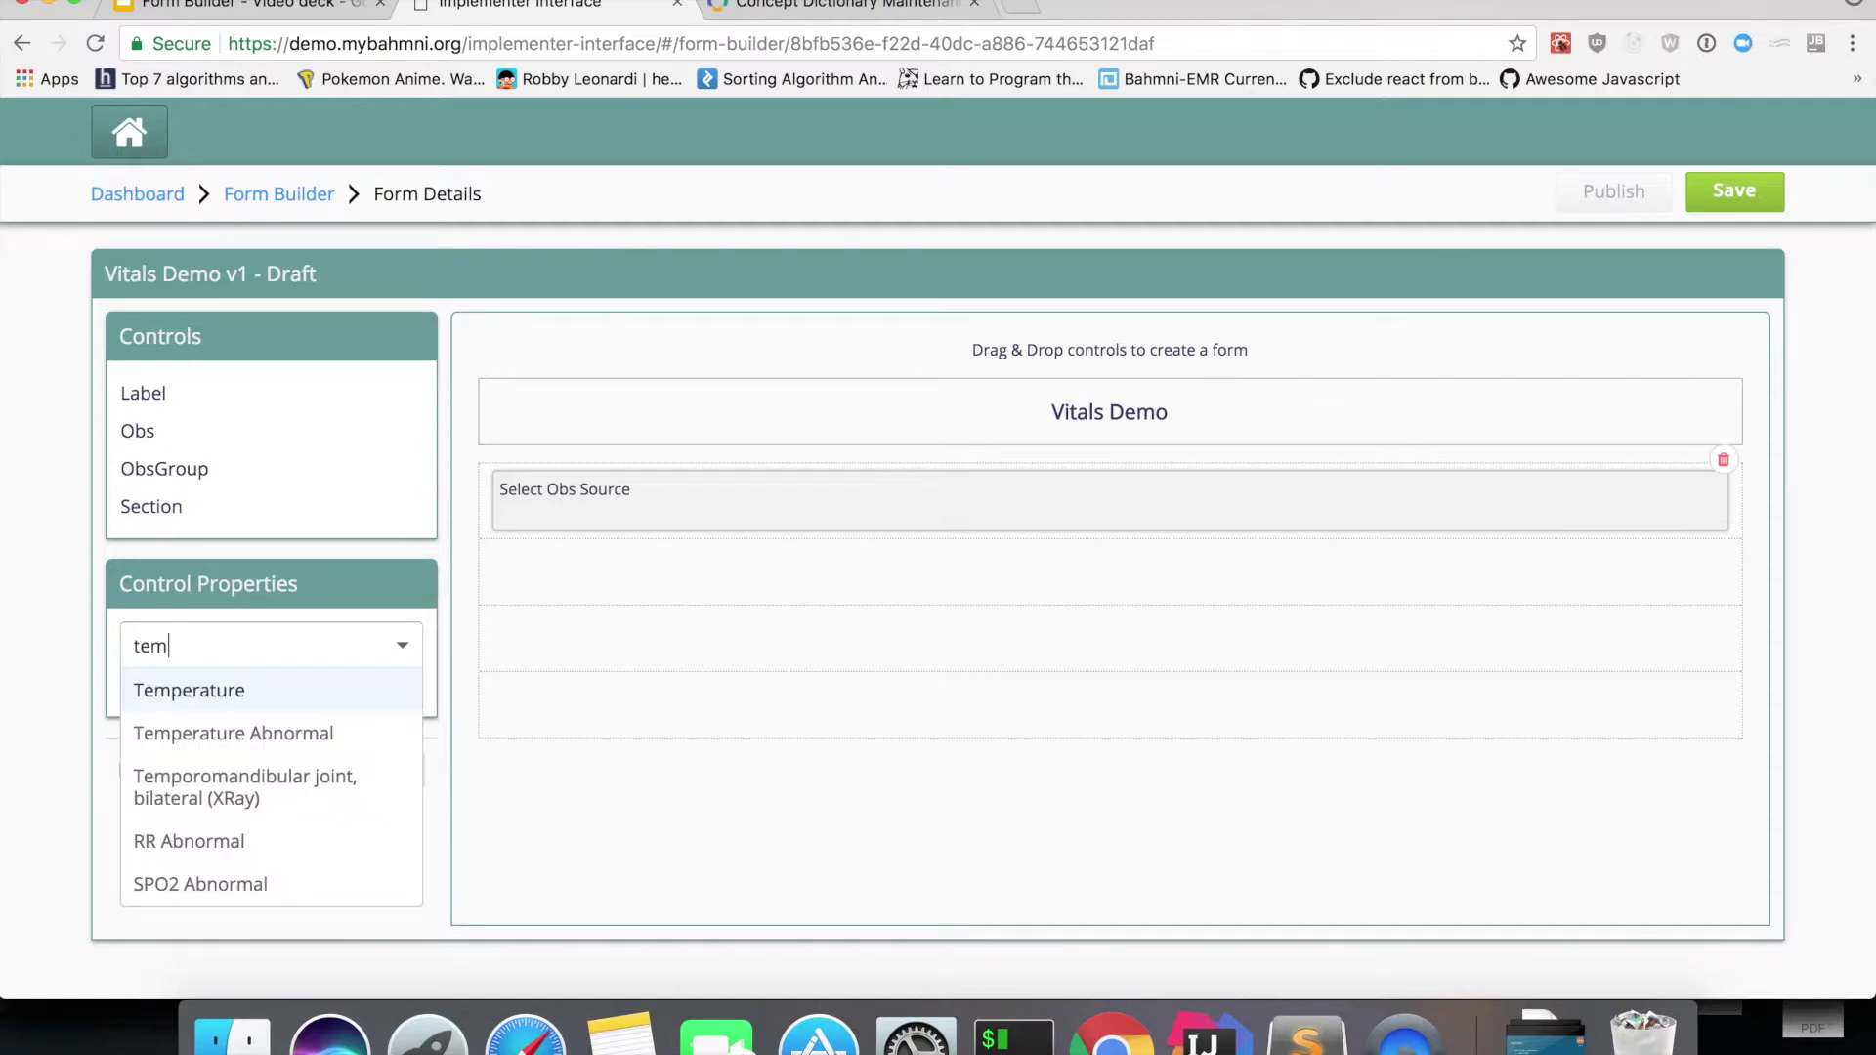
pyautogui.press('BackSpace')
pyautogui.press('BackSpace')
pyautogui.press('BackSpace')
pyautogui.write('puls')
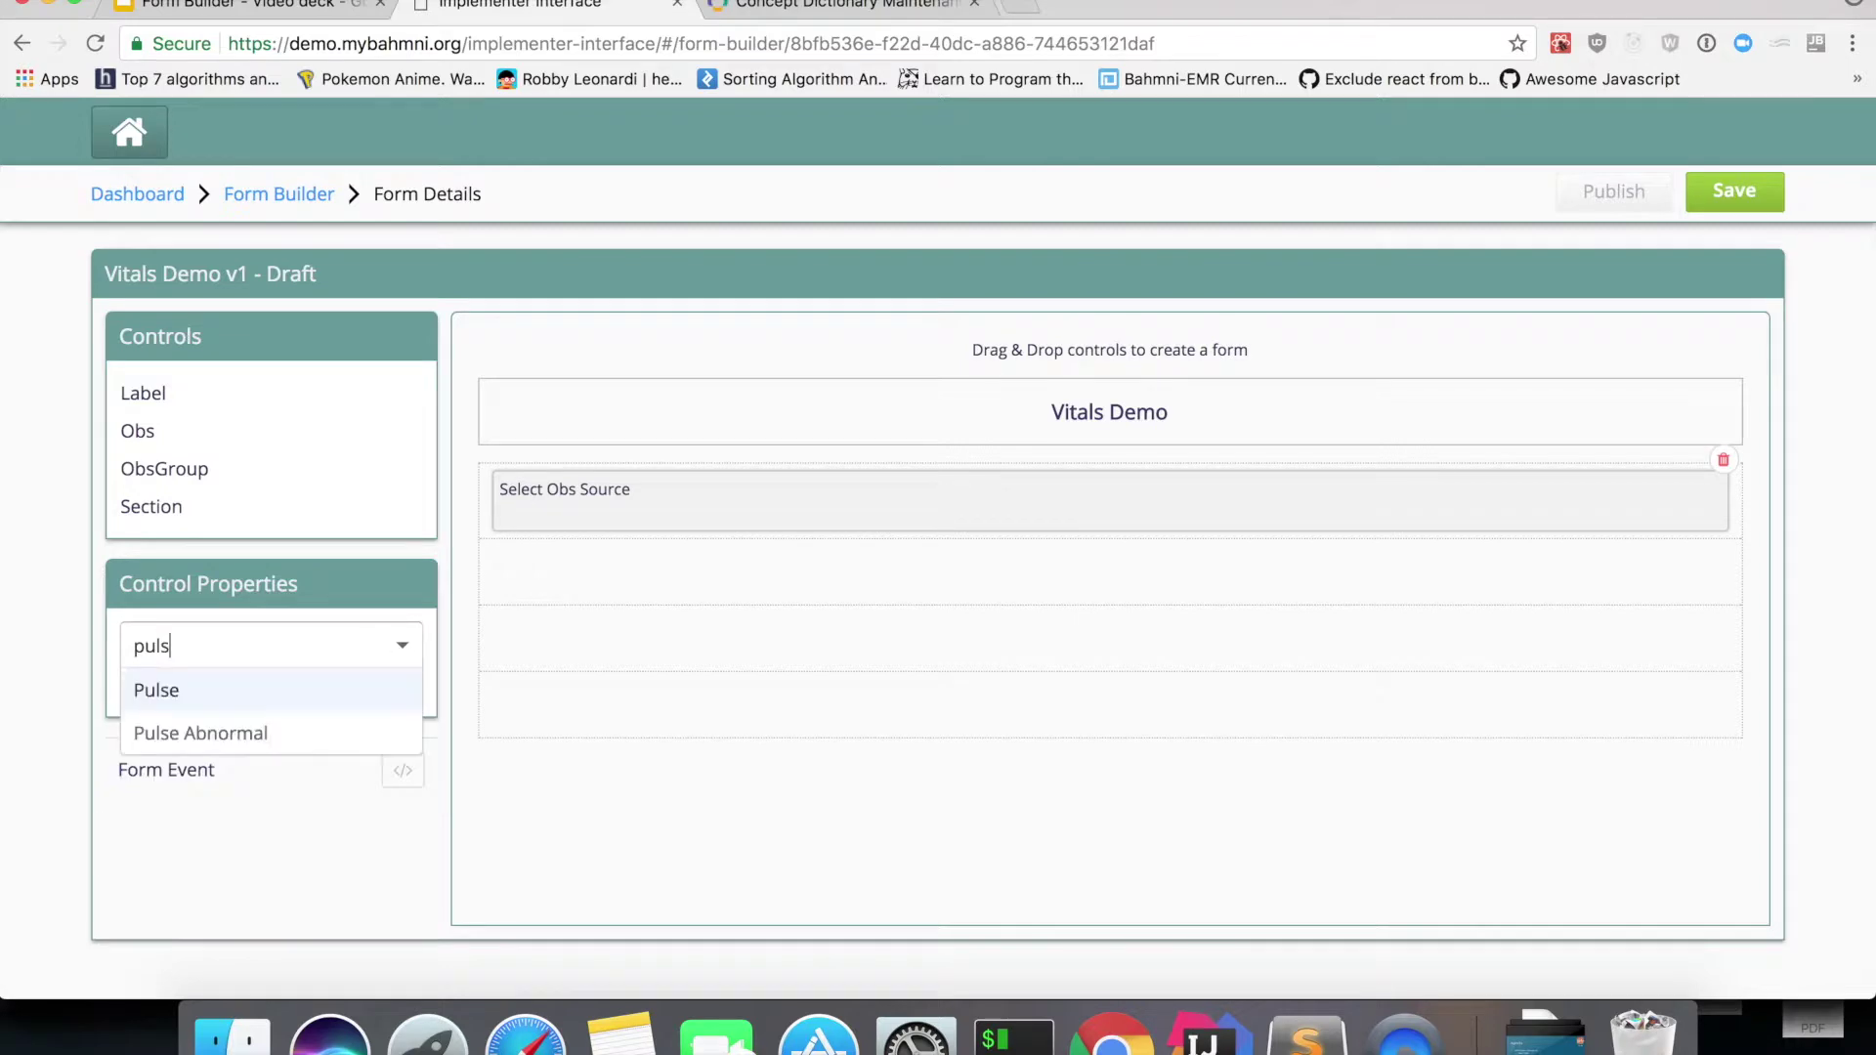
pyautogui.press('Return')
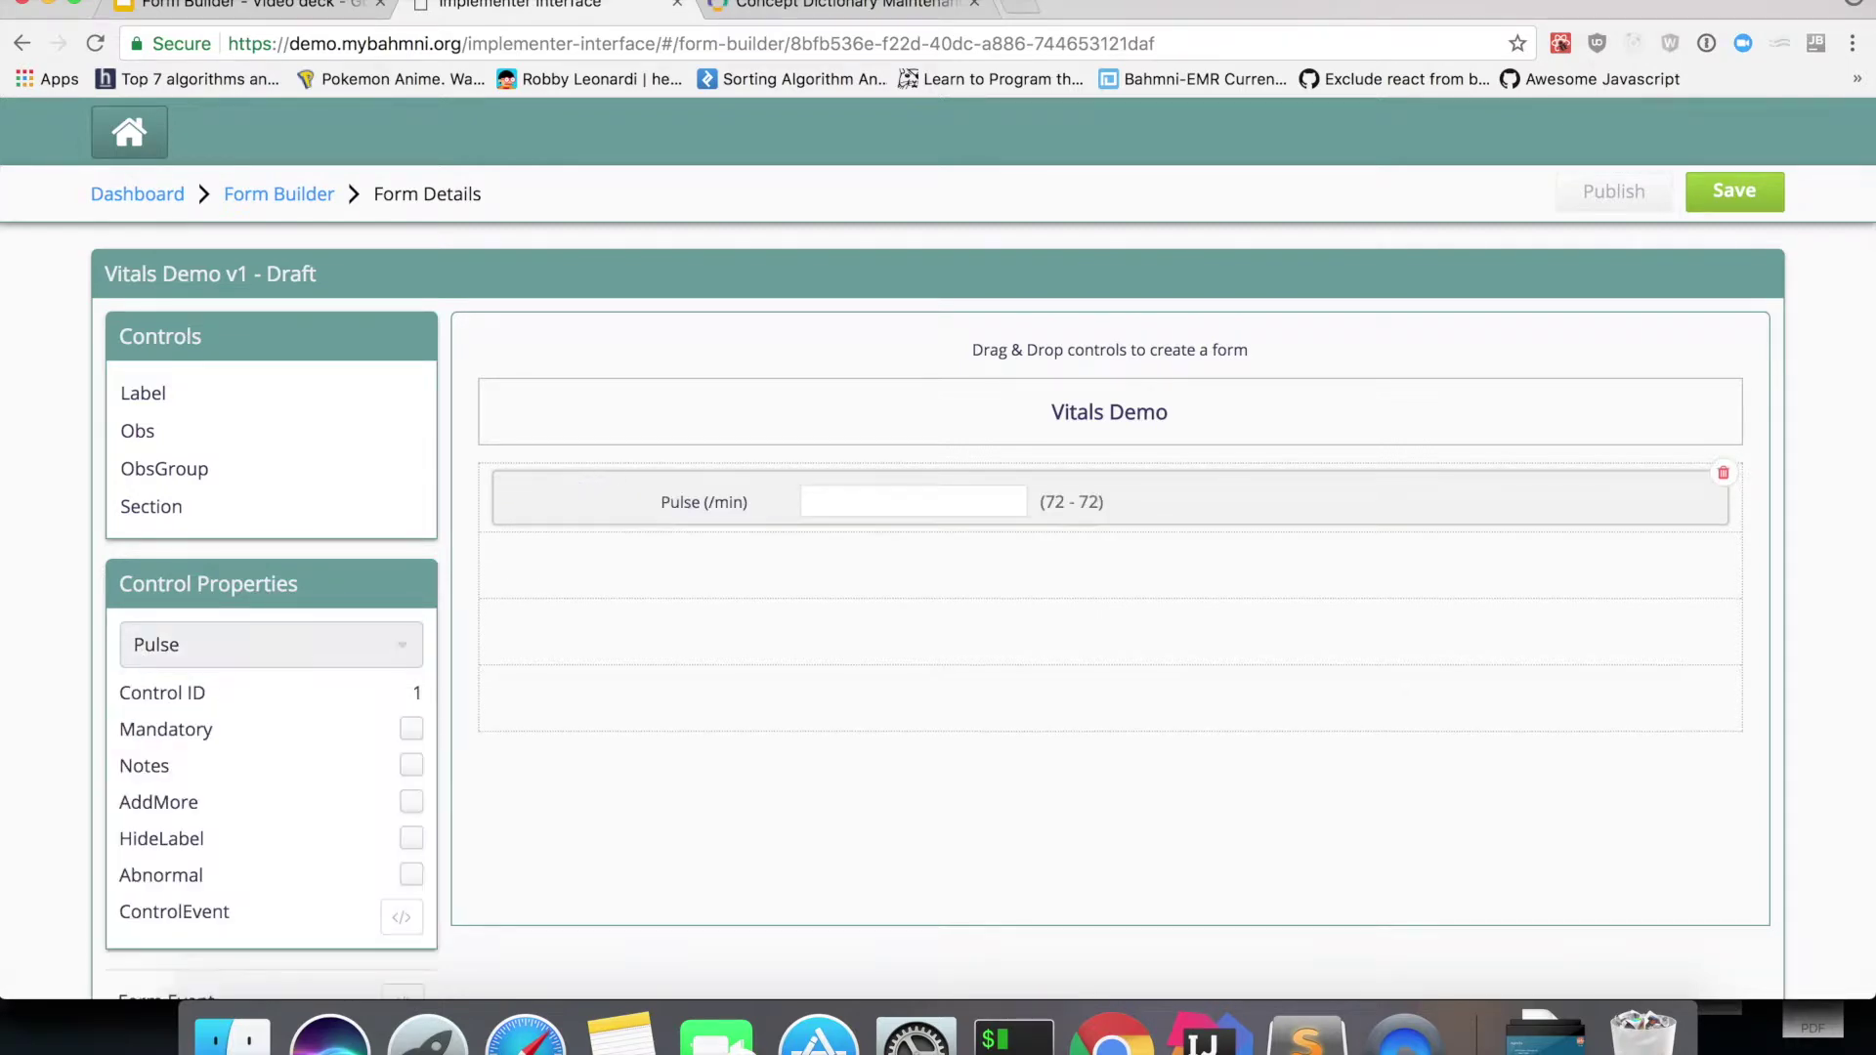
# Make the Pulse control mandatory and enable its Abnormal property, leaving Notes off
pyautogui.click(904, 501)
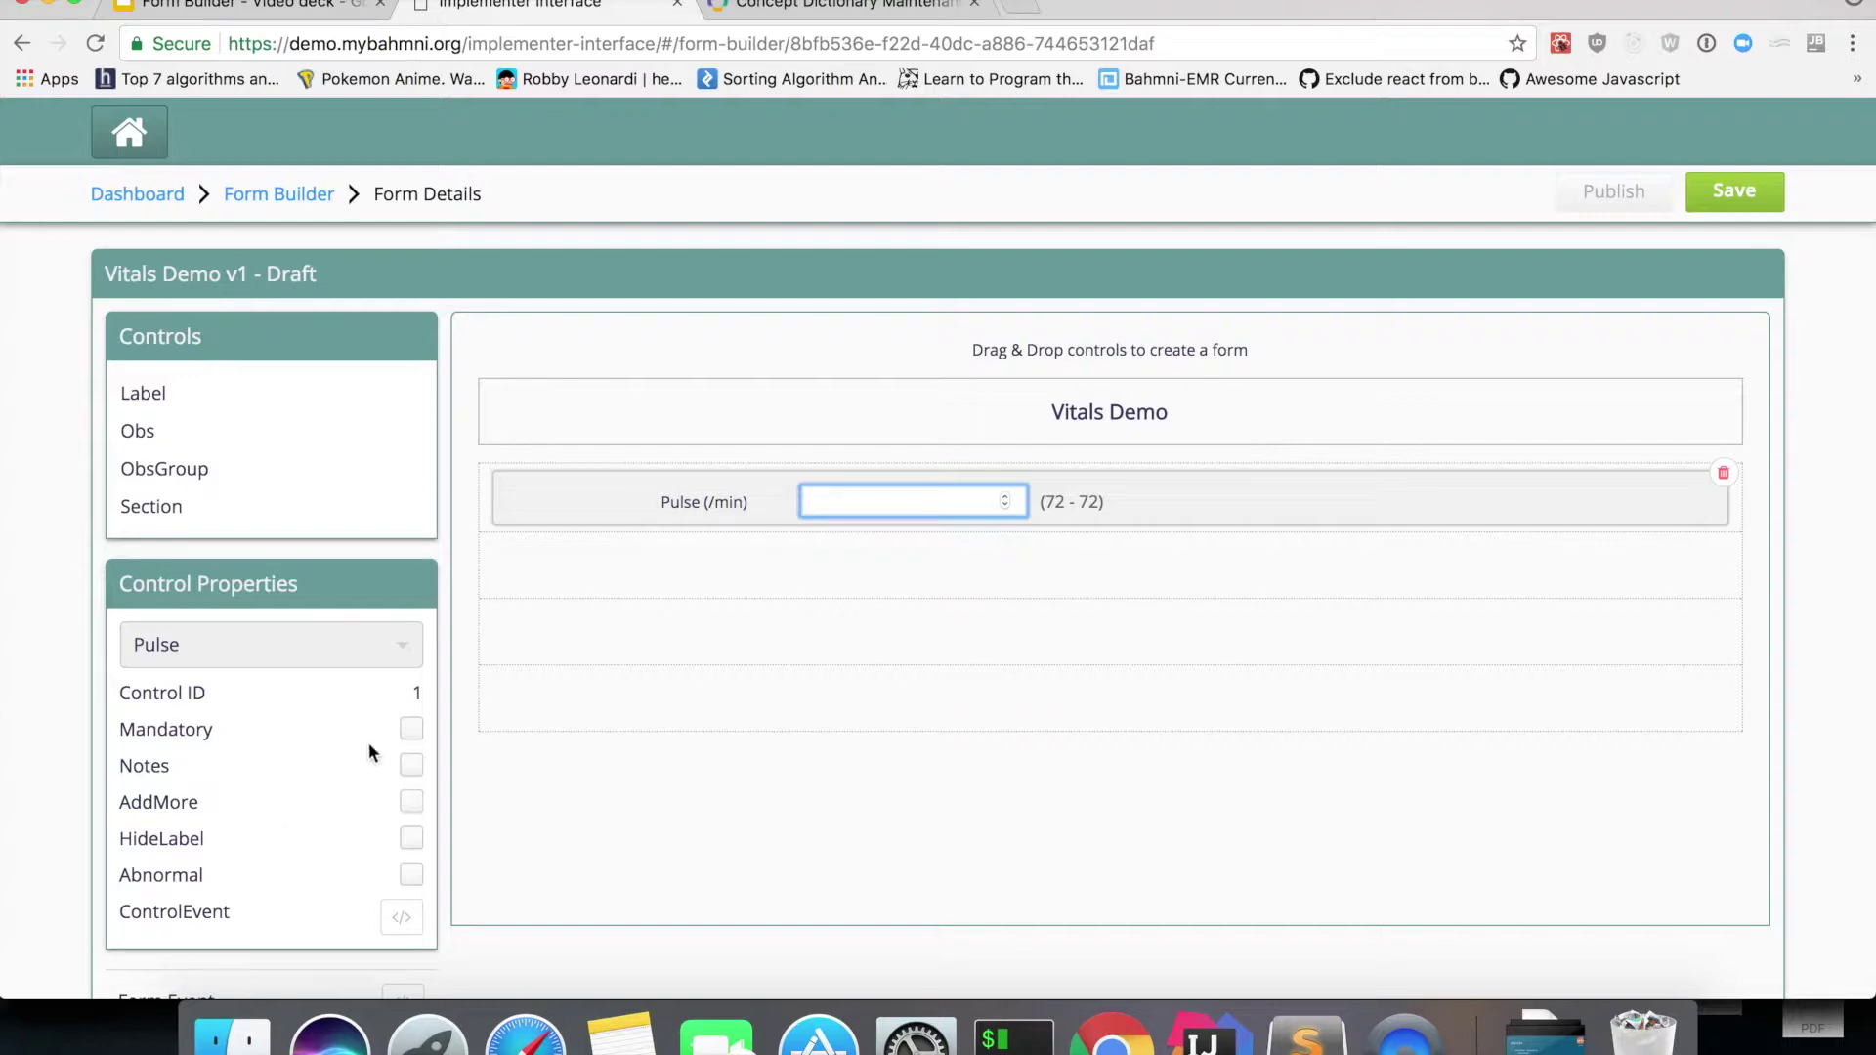
pyautogui.click(409, 730)
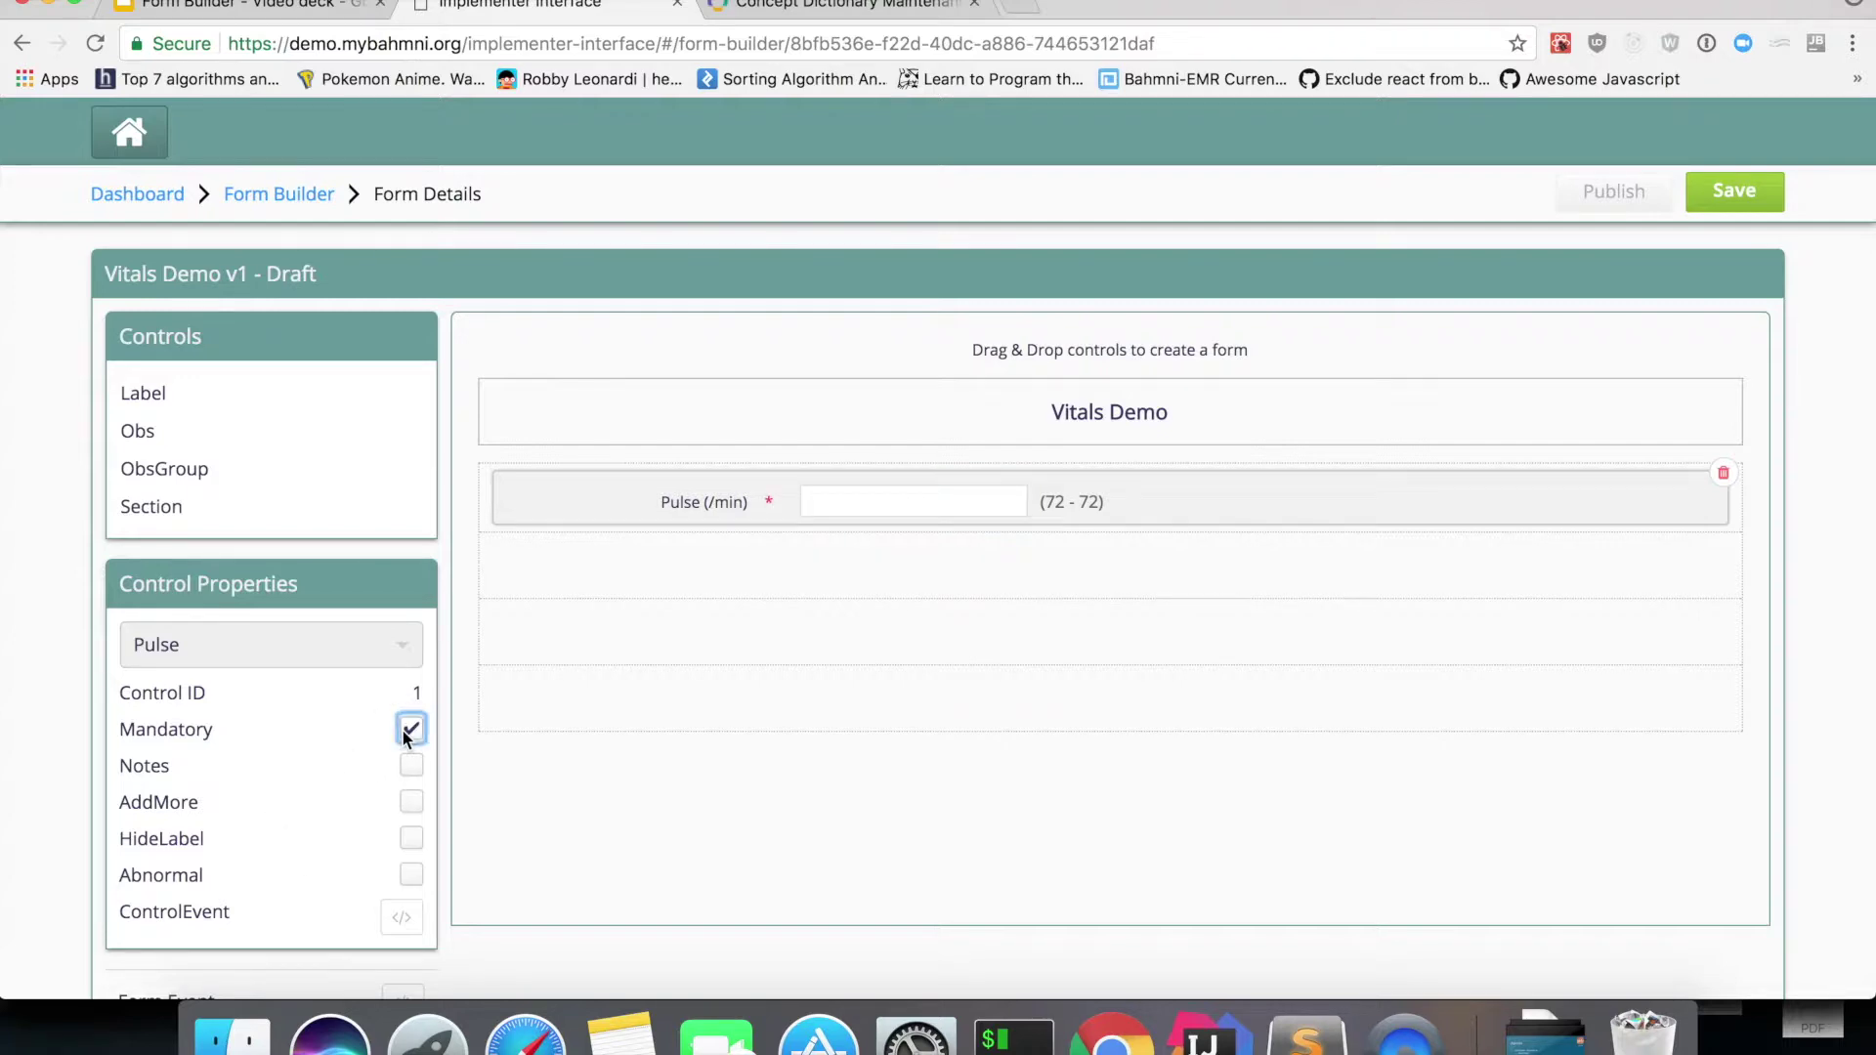
pyautogui.click(410, 765)
pyautogui.click(410, 765)
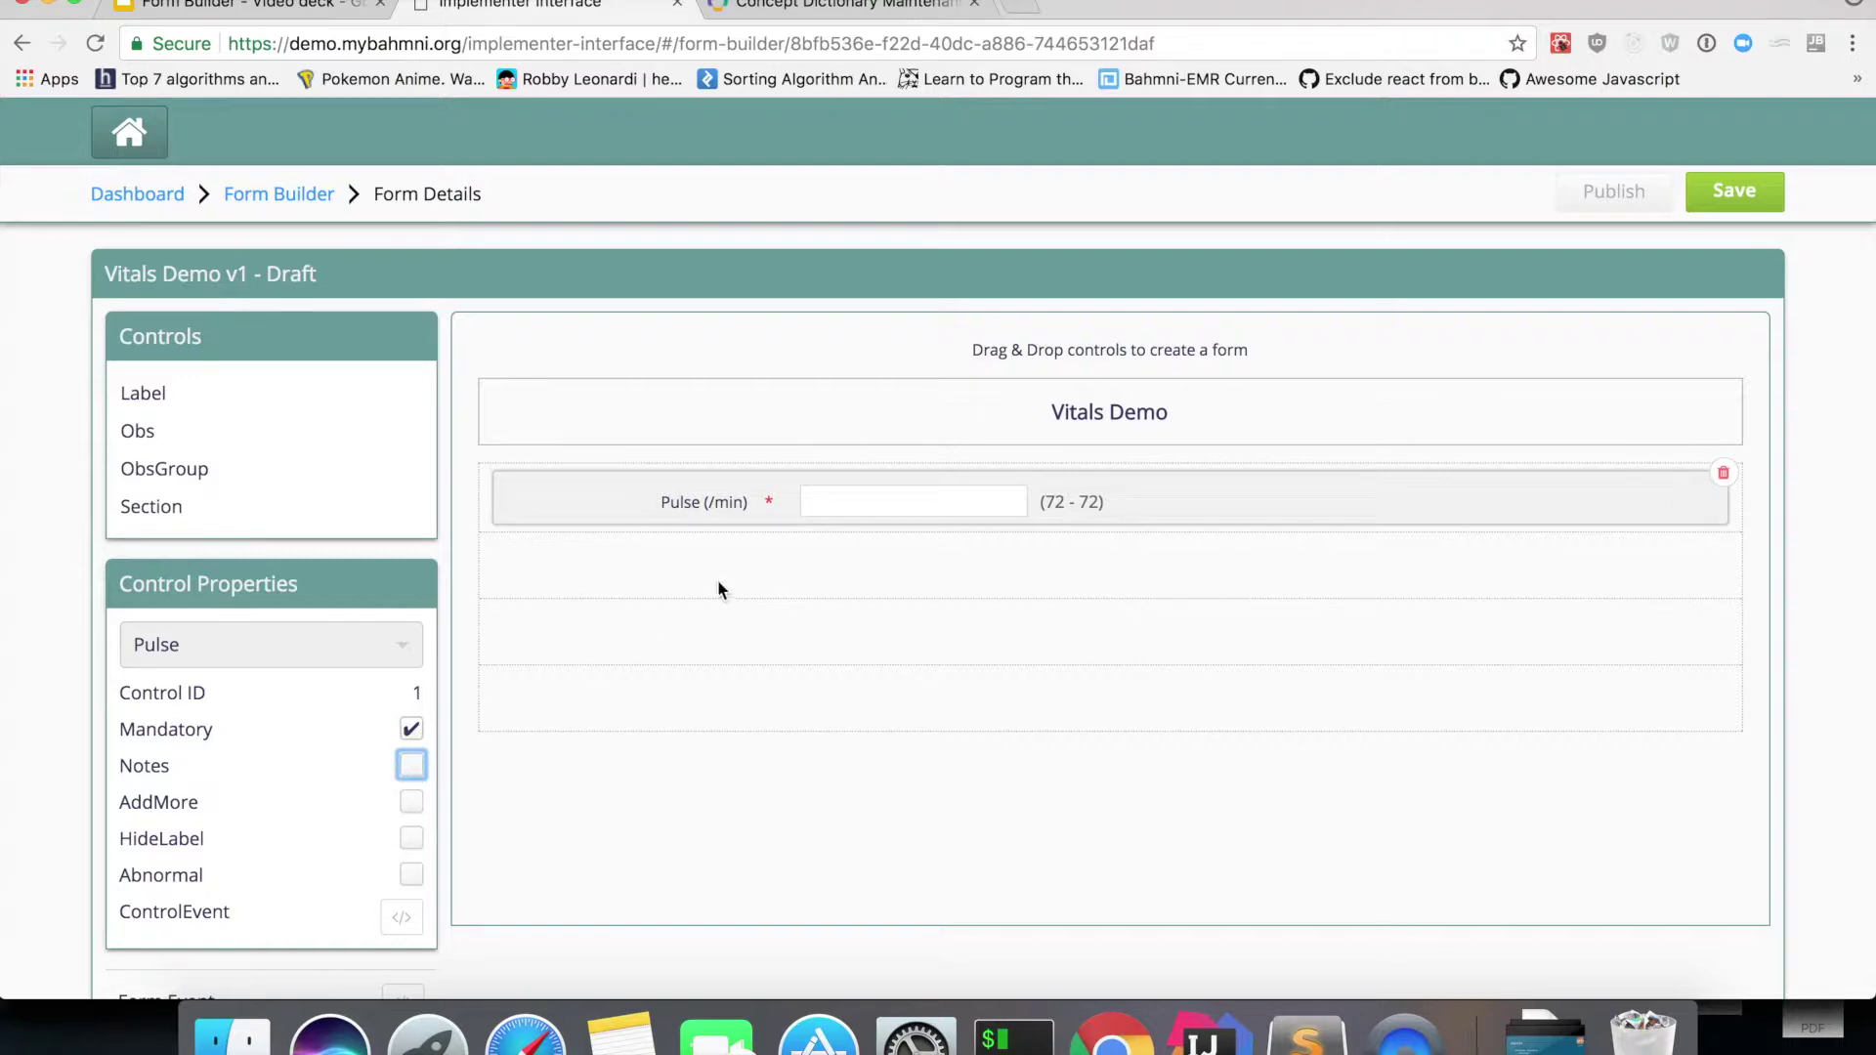
pyautogui.click(411, 873)
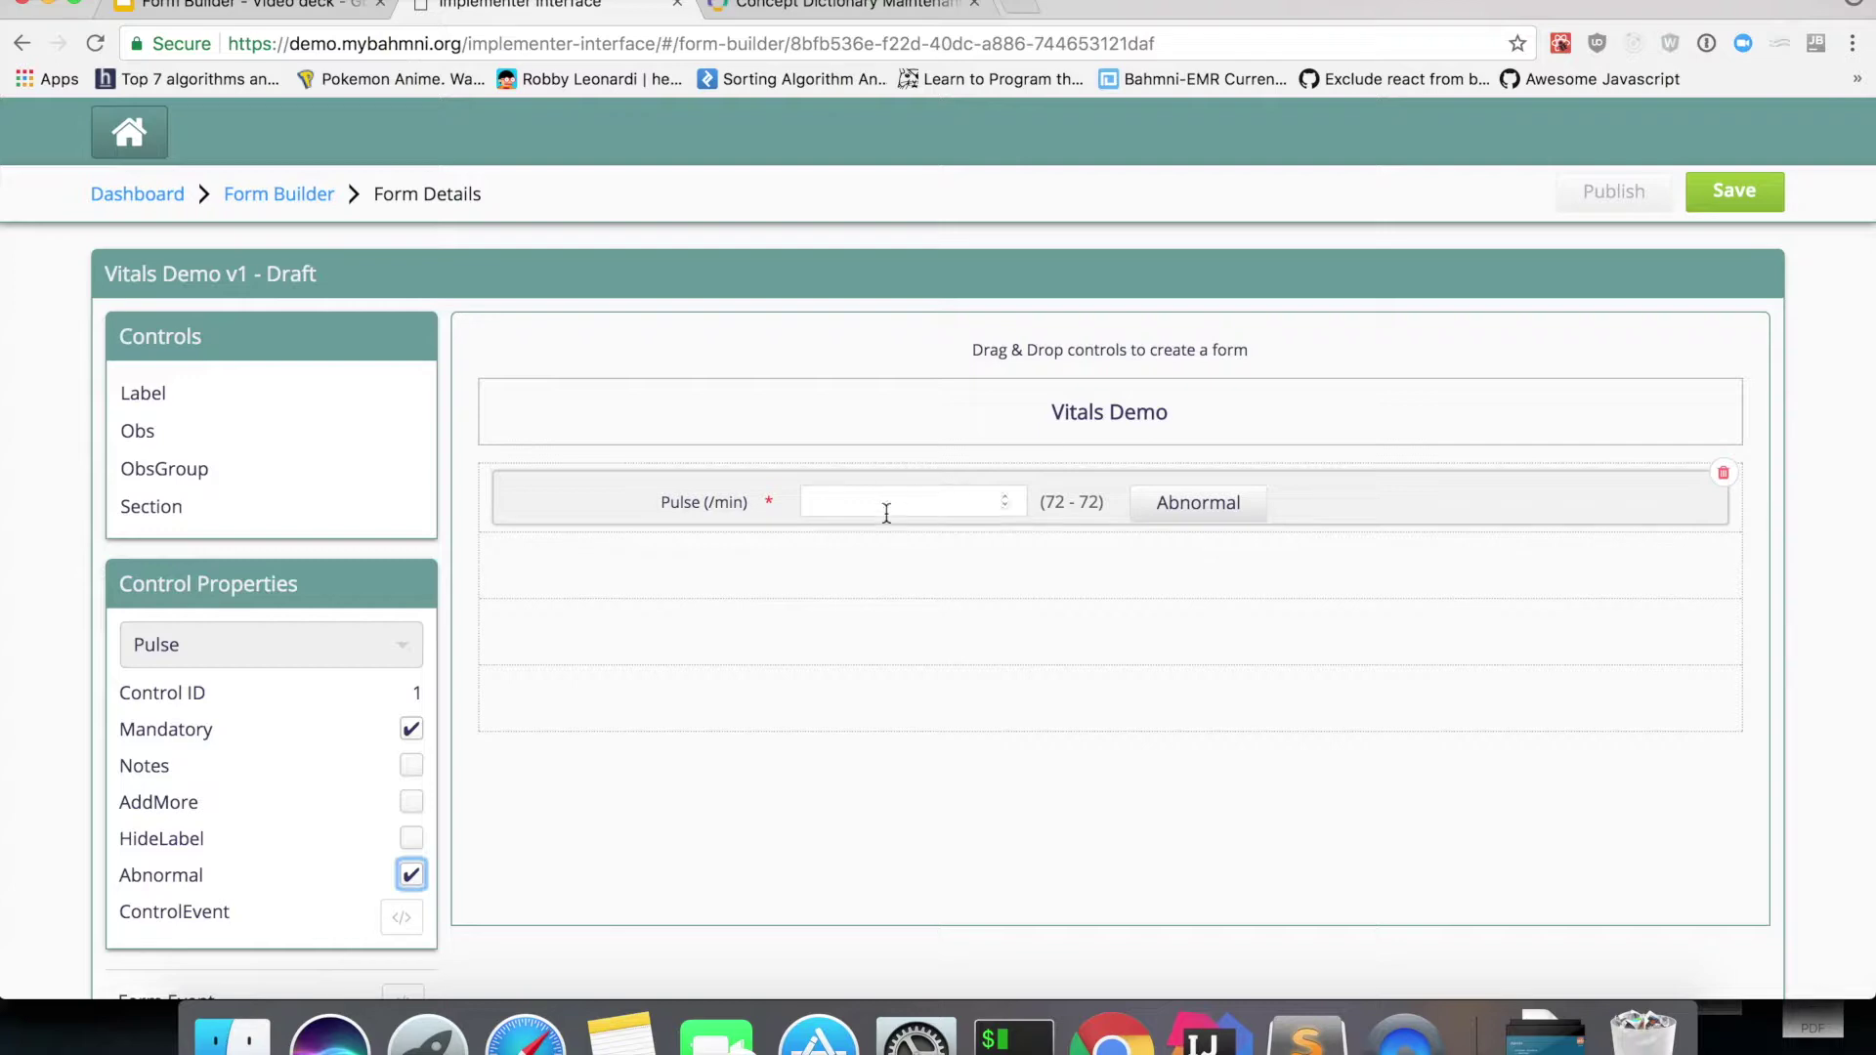
# Add an Obs control in the row below Pulse and set its source to Temperature
pyautogui.moveTo(234, 427); pyautogui.dragTo(735, 559)
pyautogui.click(565, 565)
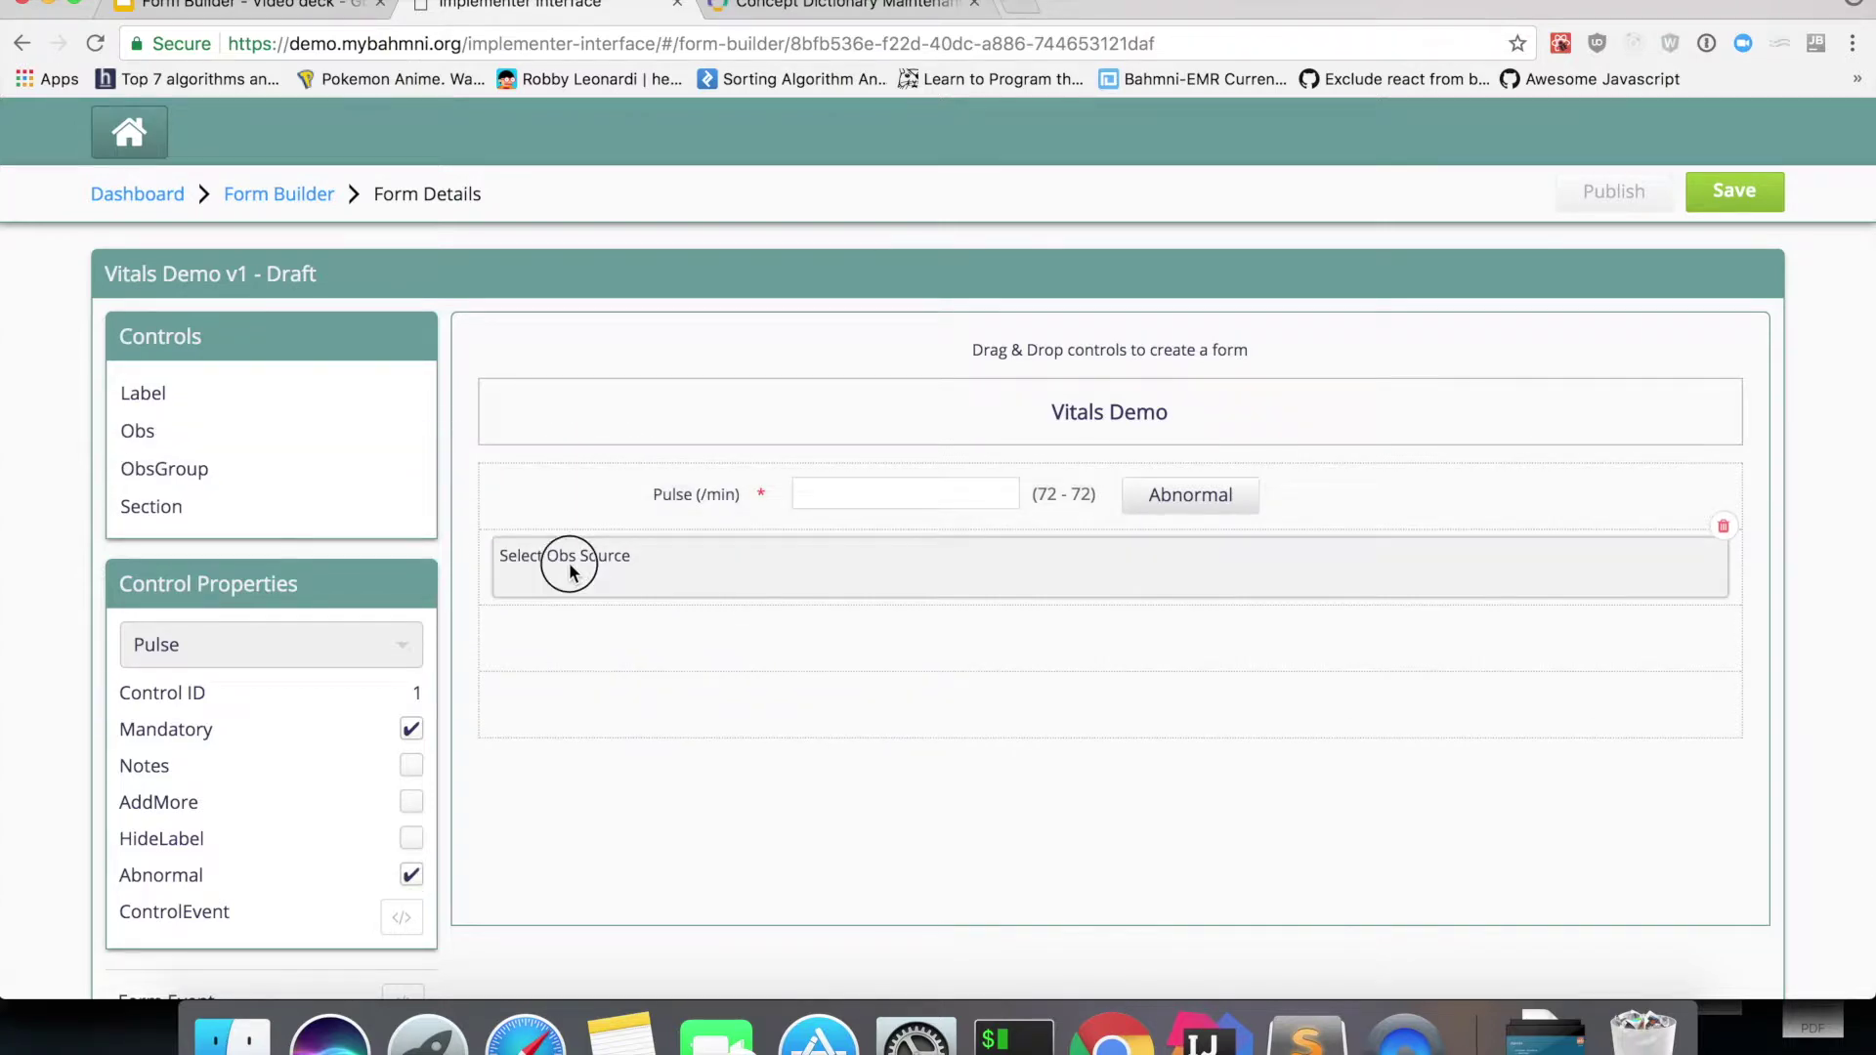
pyautogui.click(280, 643)
pyautogui.write('temp')
pyautogui.press('BackSpace')
pyautogui.press('BackSpace')
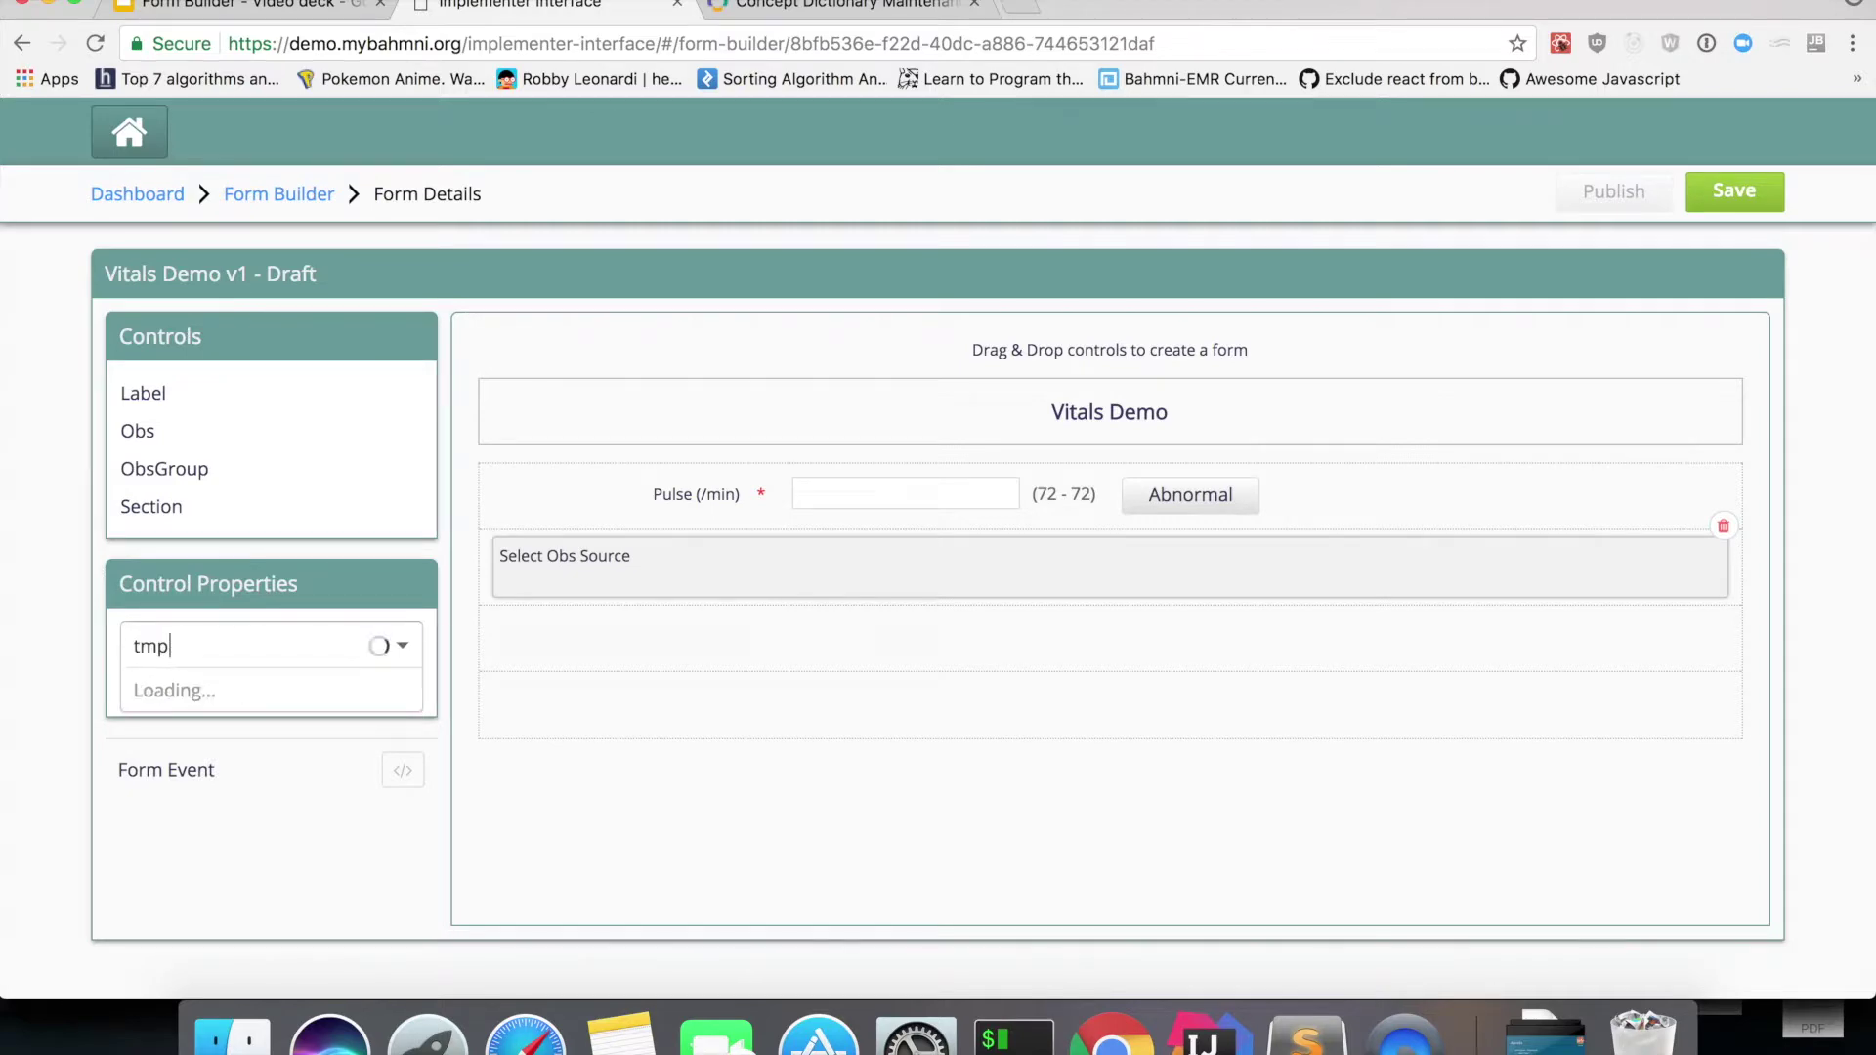
pyautogui.write('rm')
pyautogui.press('BackSpace')
pyautogui.press('BackSpace')
pyautogui.write('mp')
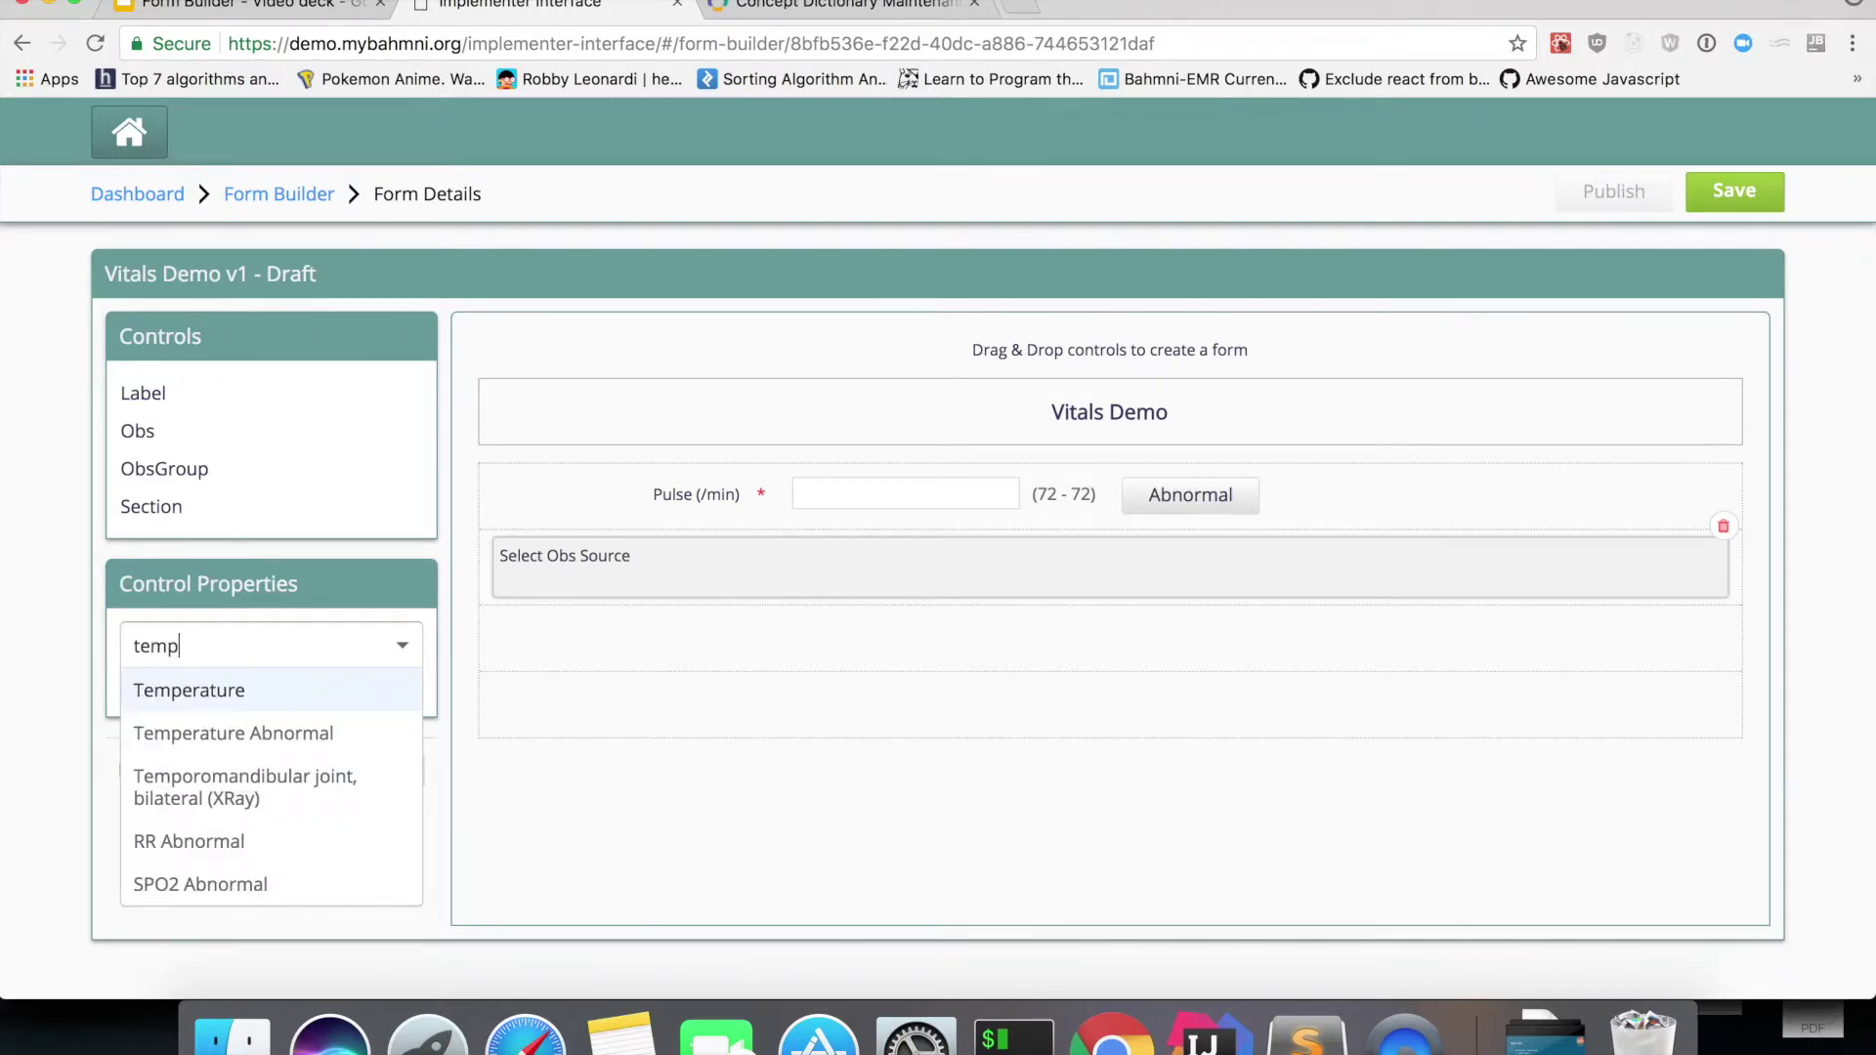
pyautogui.press('Return')
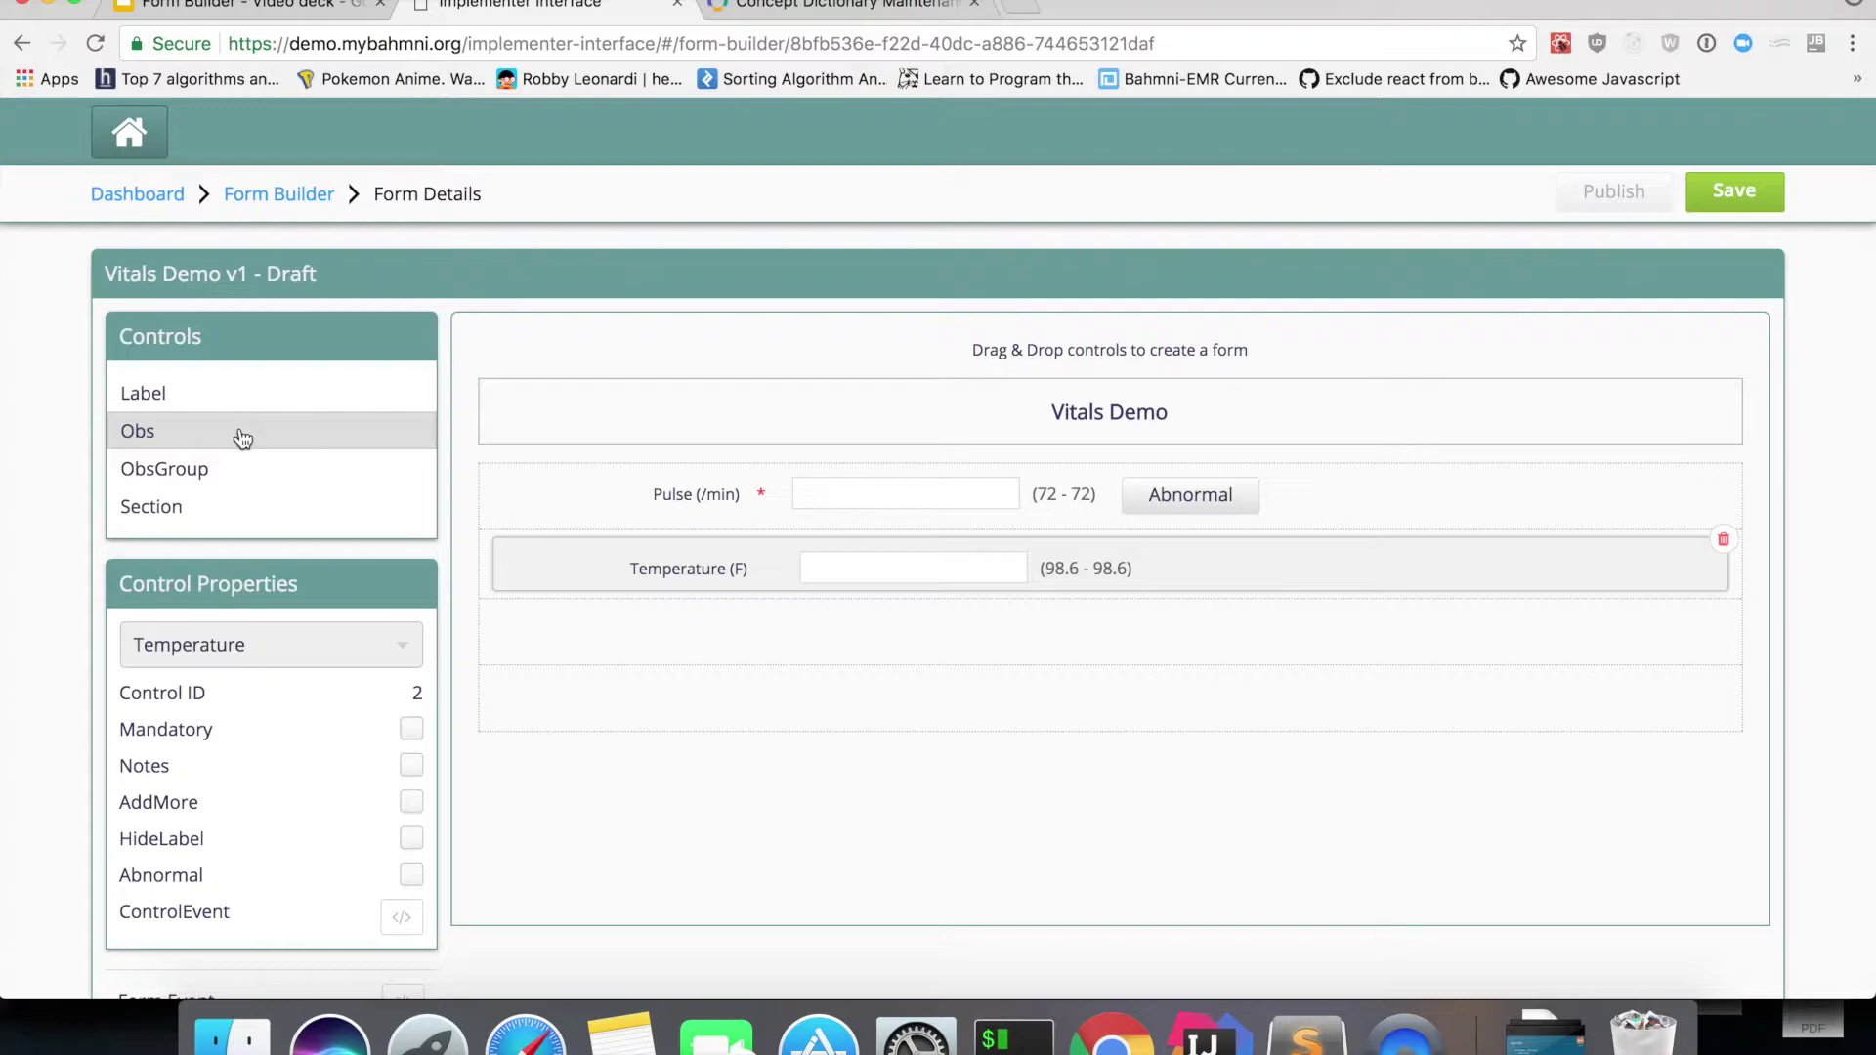
# Add an Obs control in the row below Temperature and set its source to Smoking History
pyautogui.moveTo(241, 435); pyautogui.dragTo(721, 641)
pyautogui.click(721, 645)
pyautogui.click(305, 641)
pyautogui.write('smoking')
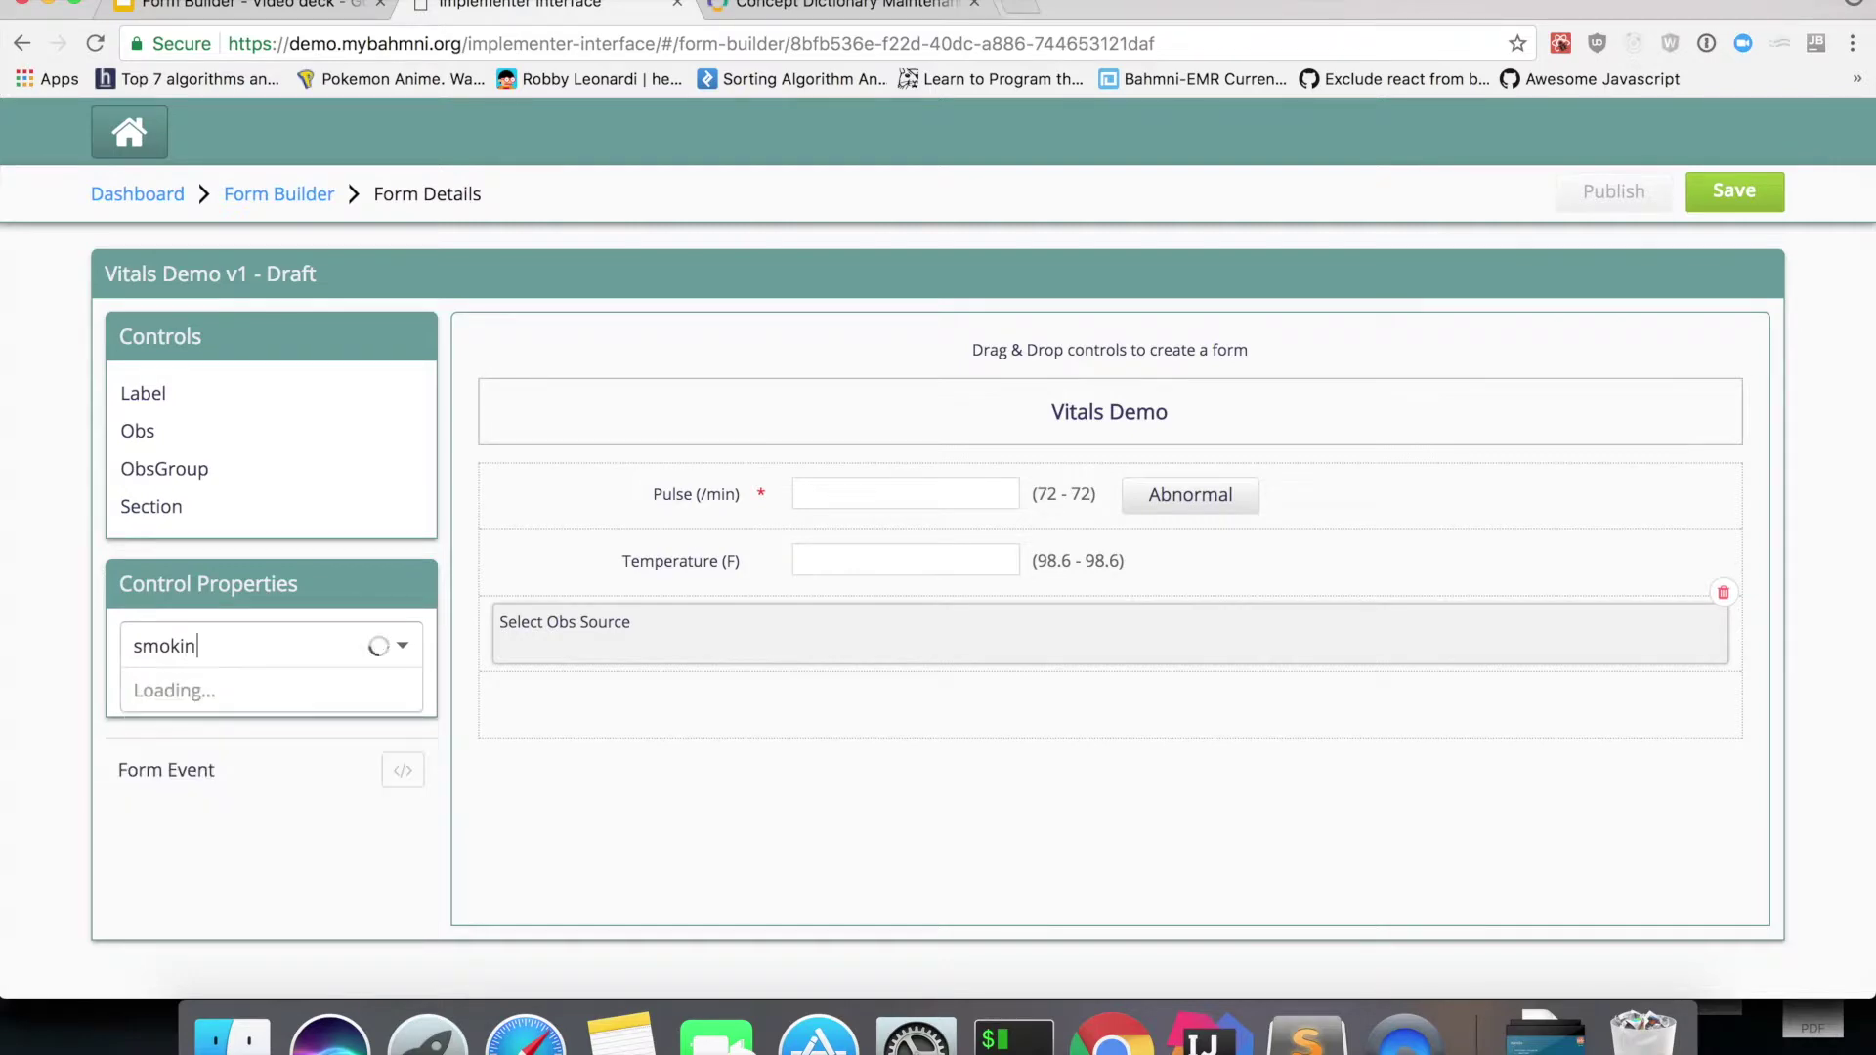
pyautogui.press('Return')
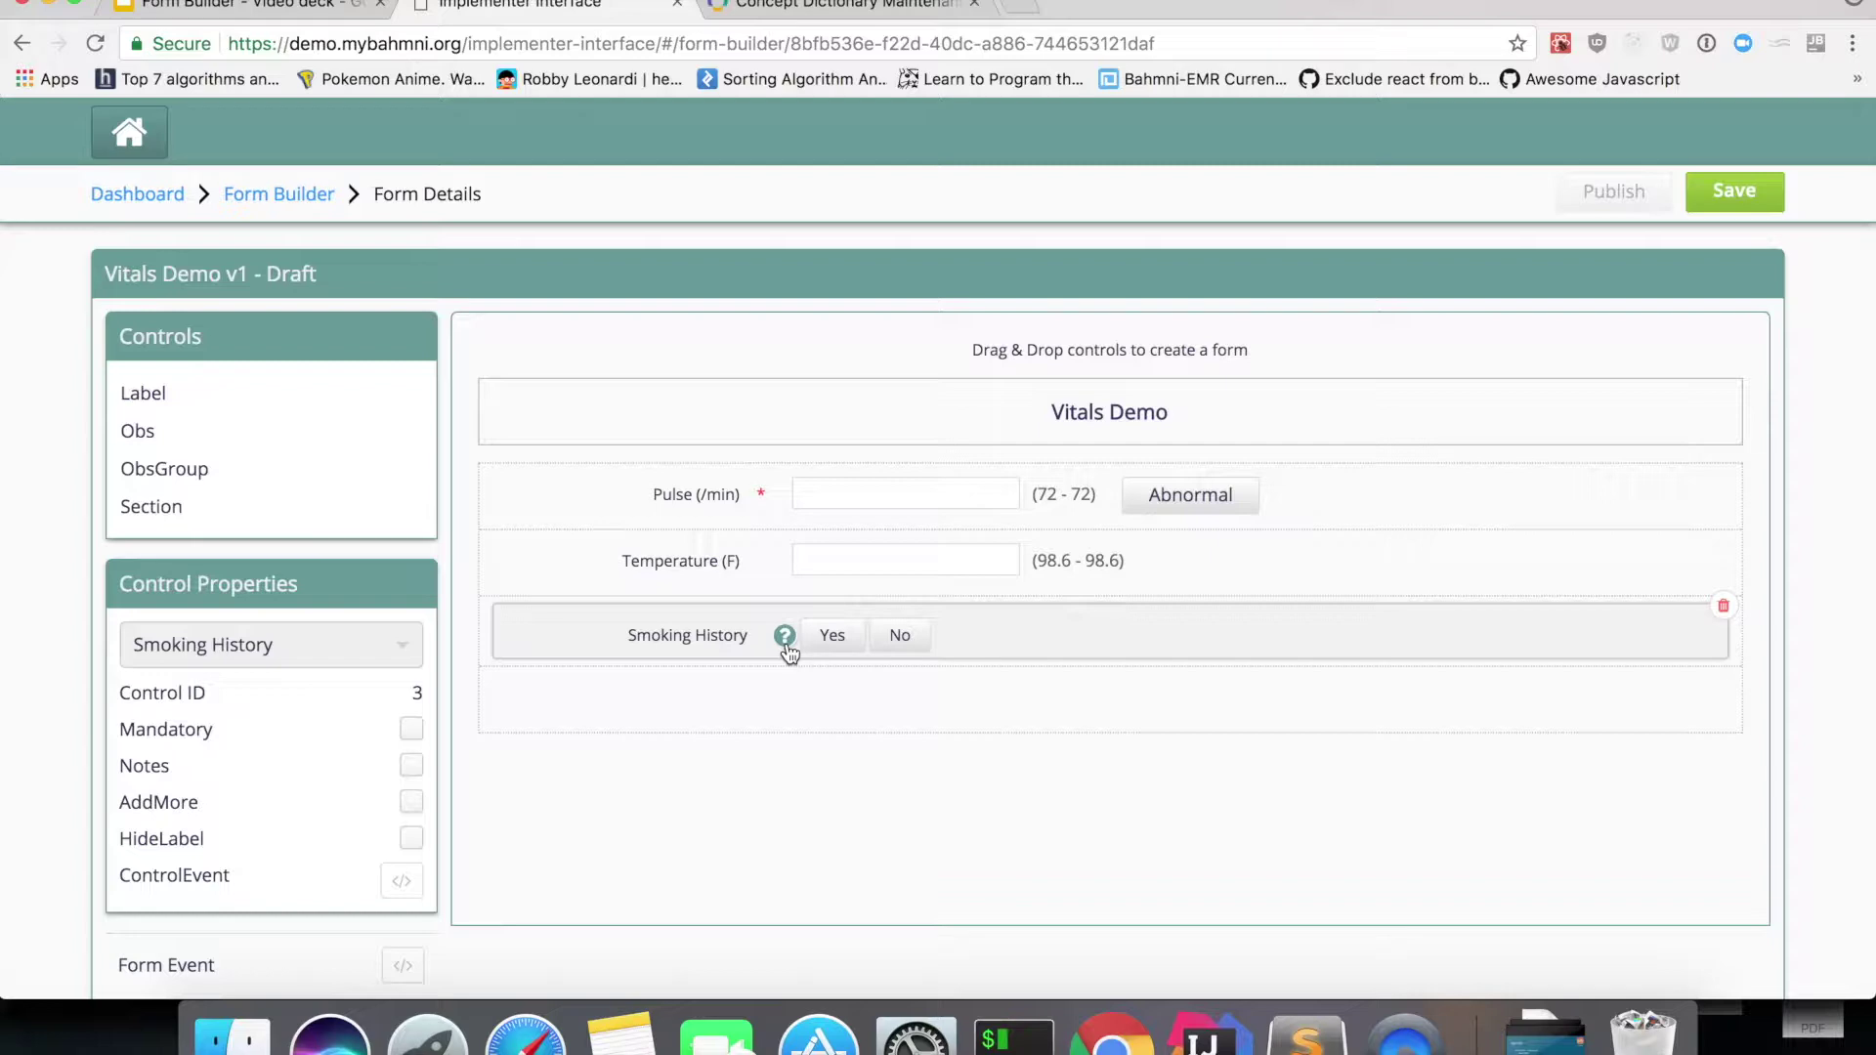
pyautogui.moveTo(789, 652)
# Add an Obs control in the row below Smoking History and set its source to Examination Notes
pyautogui.moveTo(230, 436); pyautogui.dragTo(736, 714)
pyautogui.click(594, 680)
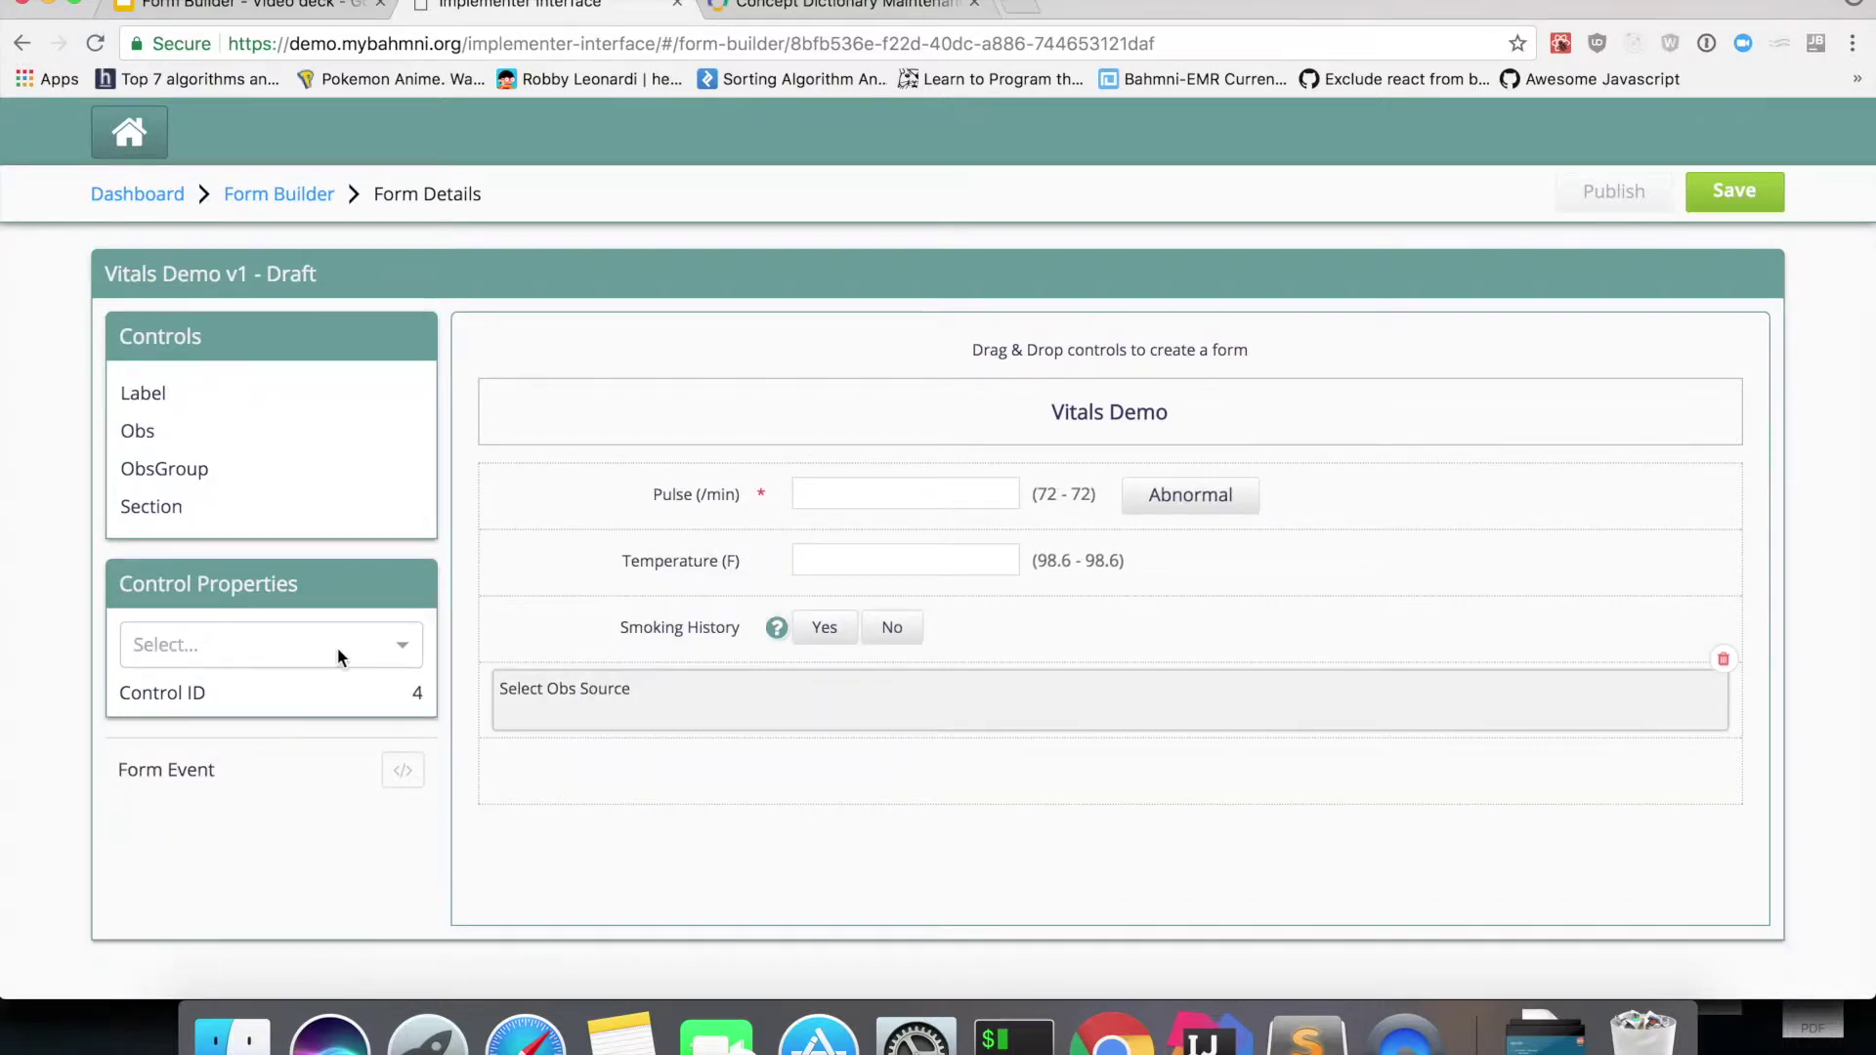
pyautogui.click(337, 647)
pyautogui.write('exam')
pyautogui.write('ni')
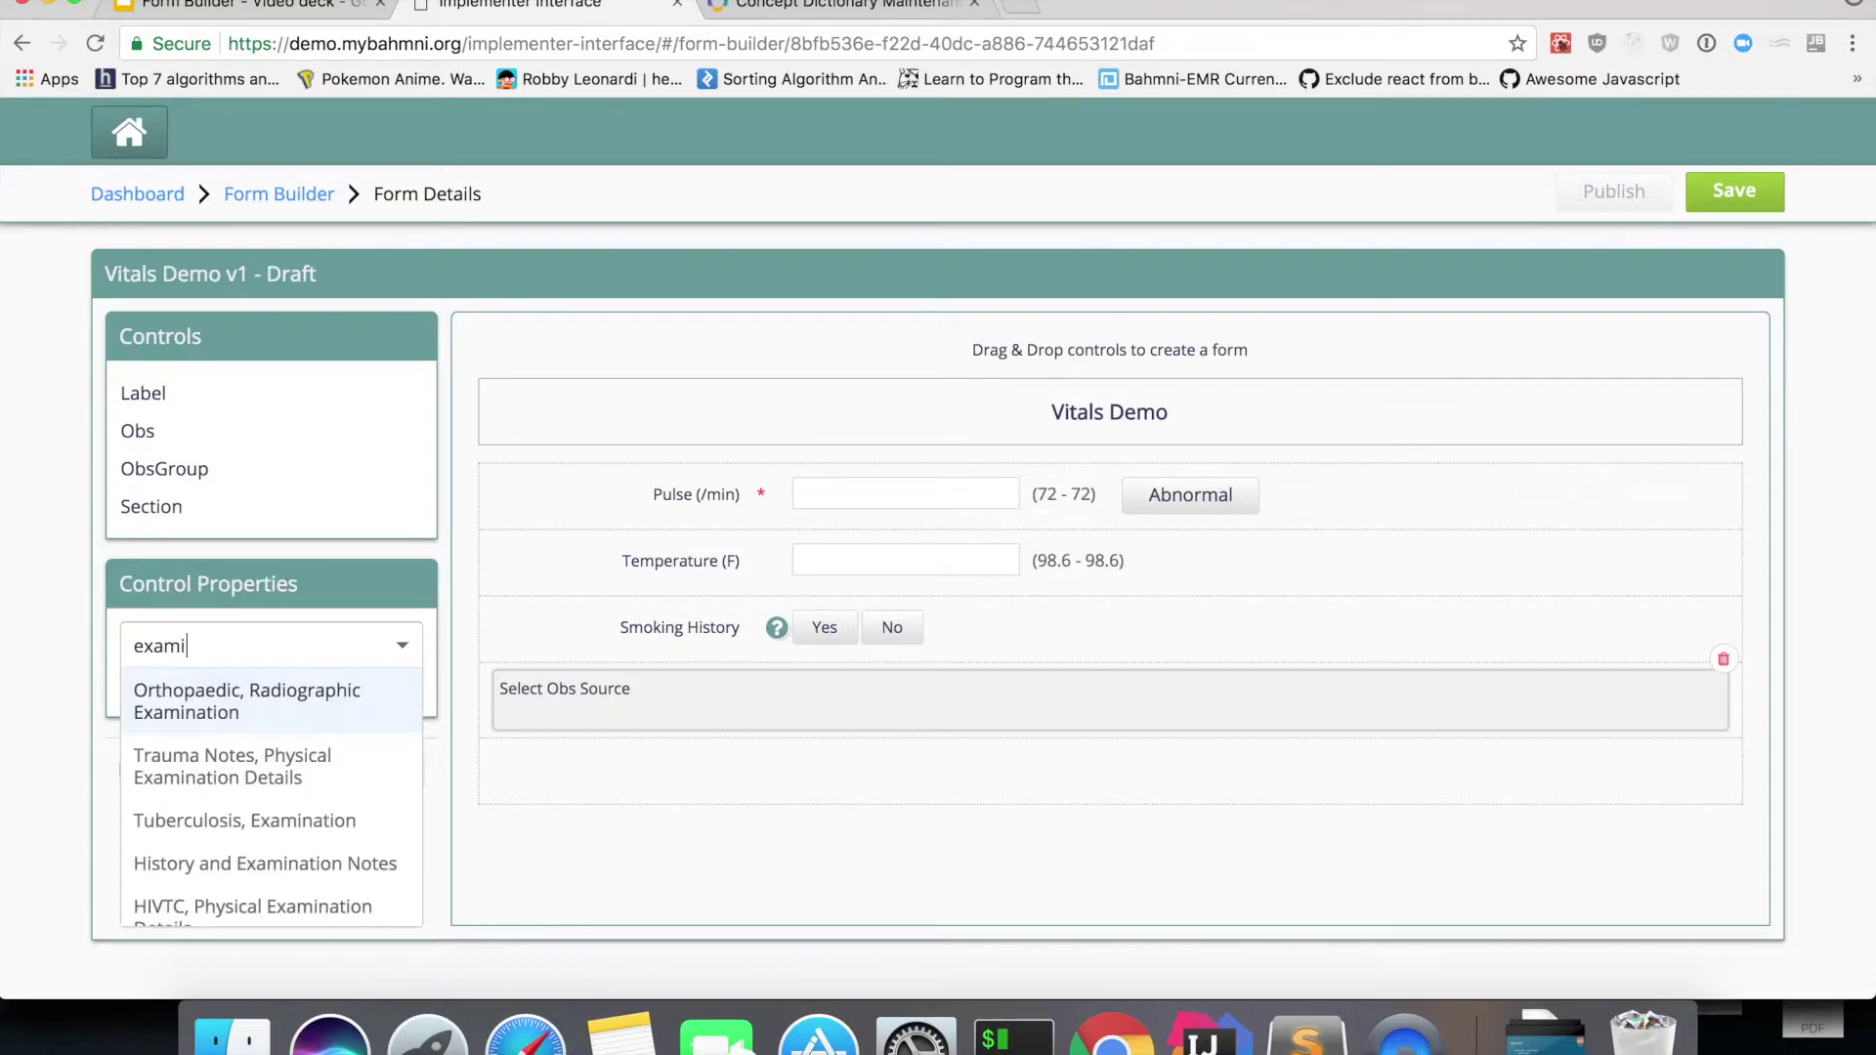
pyautogui.press('BackSpace')
pyautogui.press('BackSpace')
pyautogui.write('inationno')
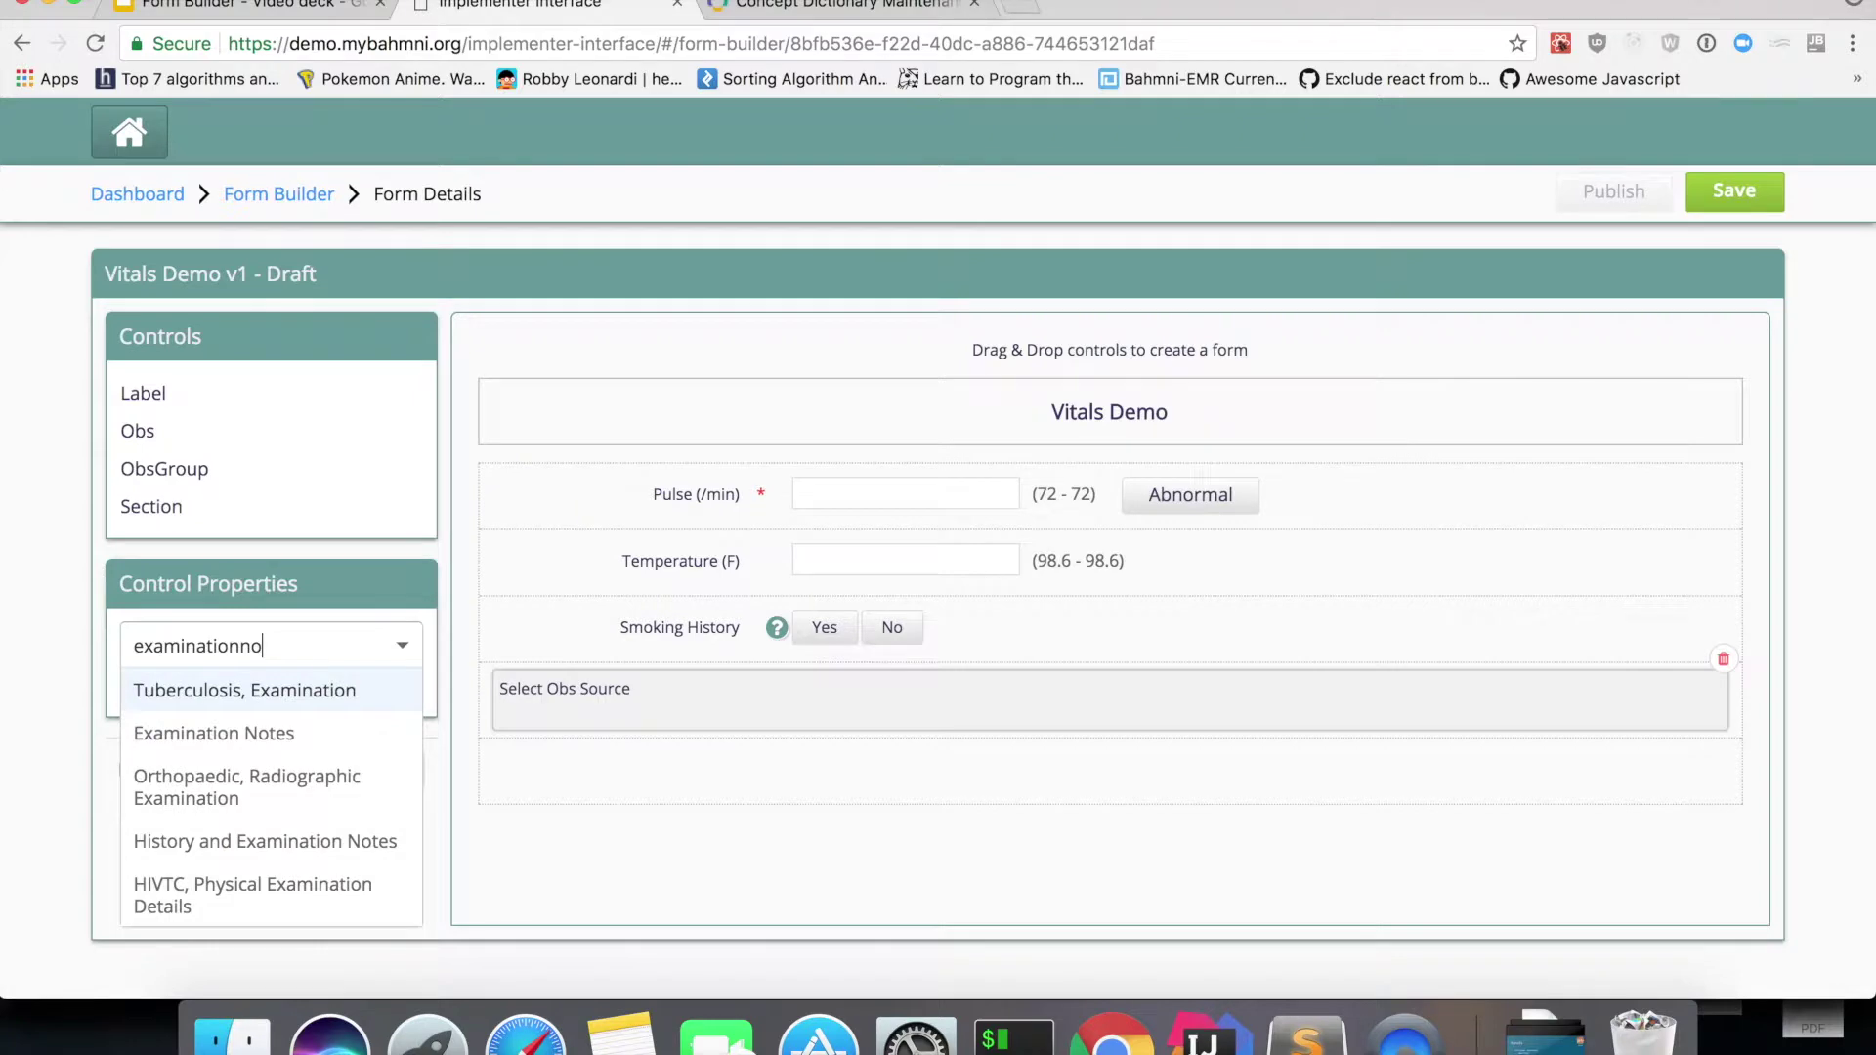
pyautogui.press('Down')
pyautogui.press('Return')
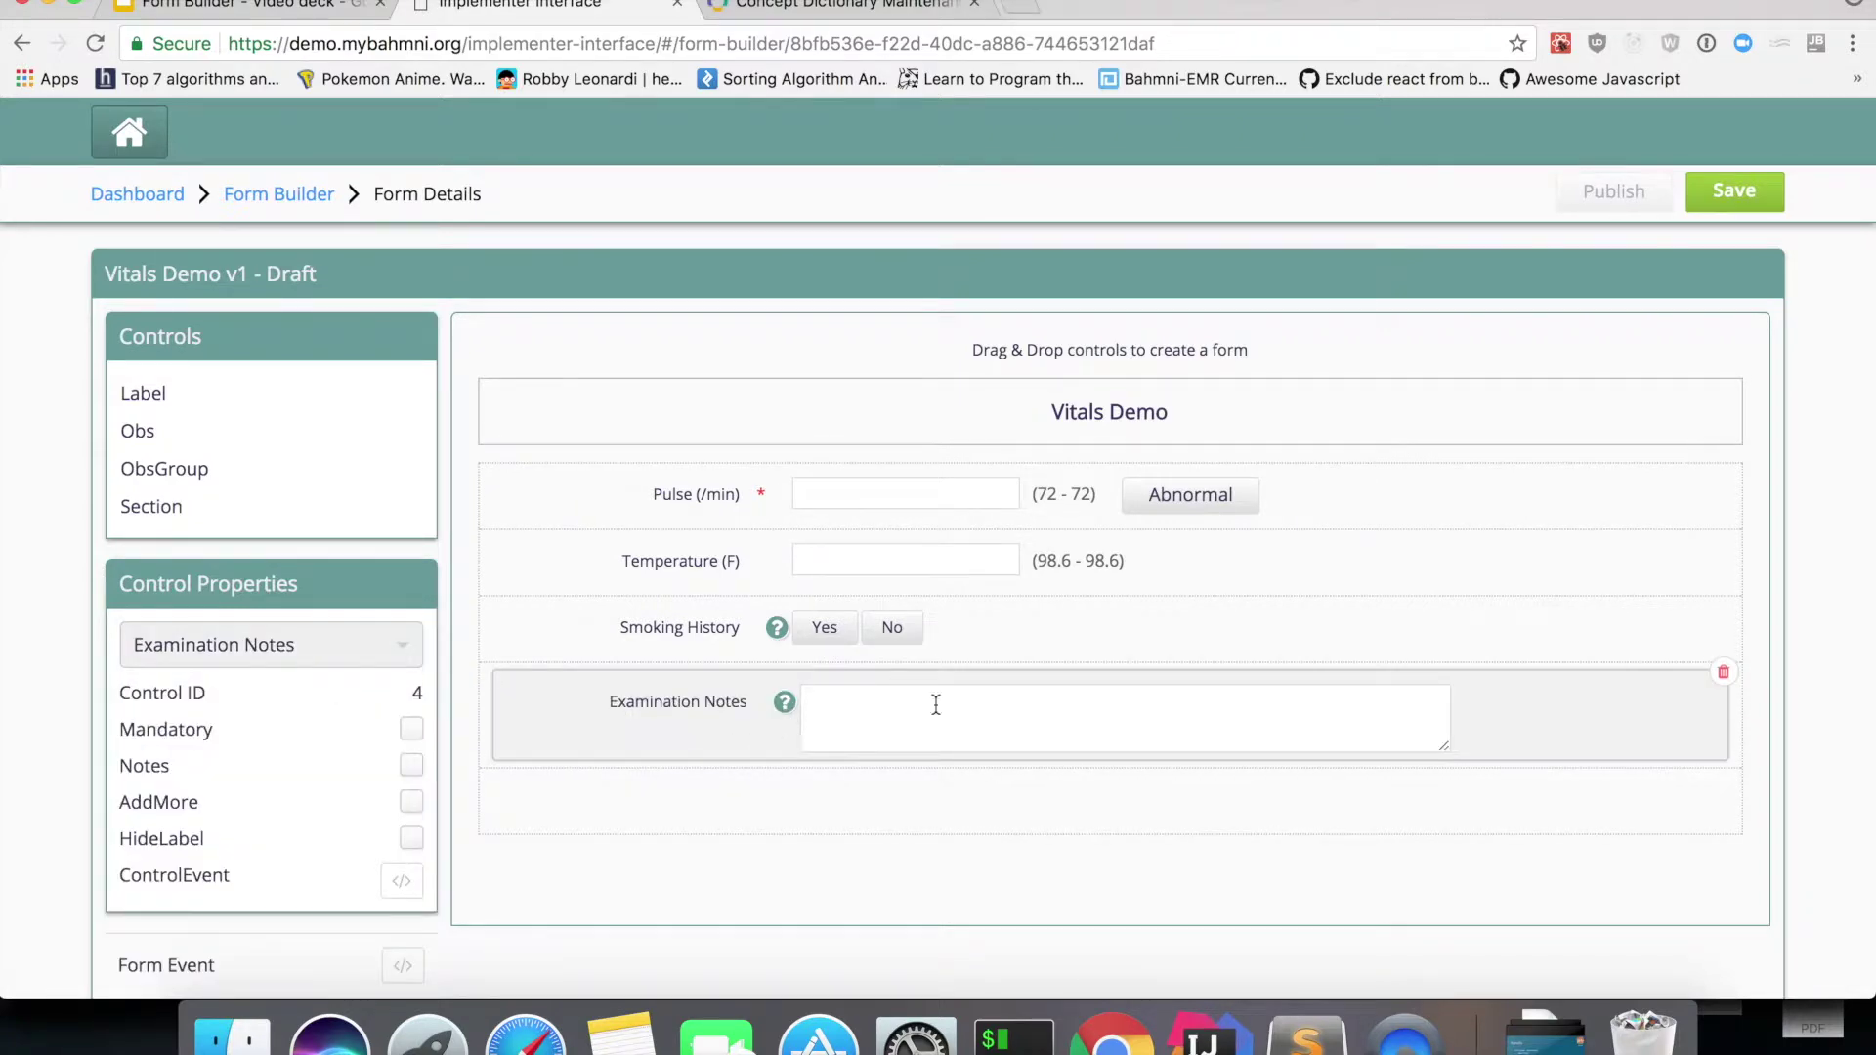
# Add a Section below Examination Notes and rename it "Blood Pressure"
pyautogui.scroll(-1, 1227, 701)
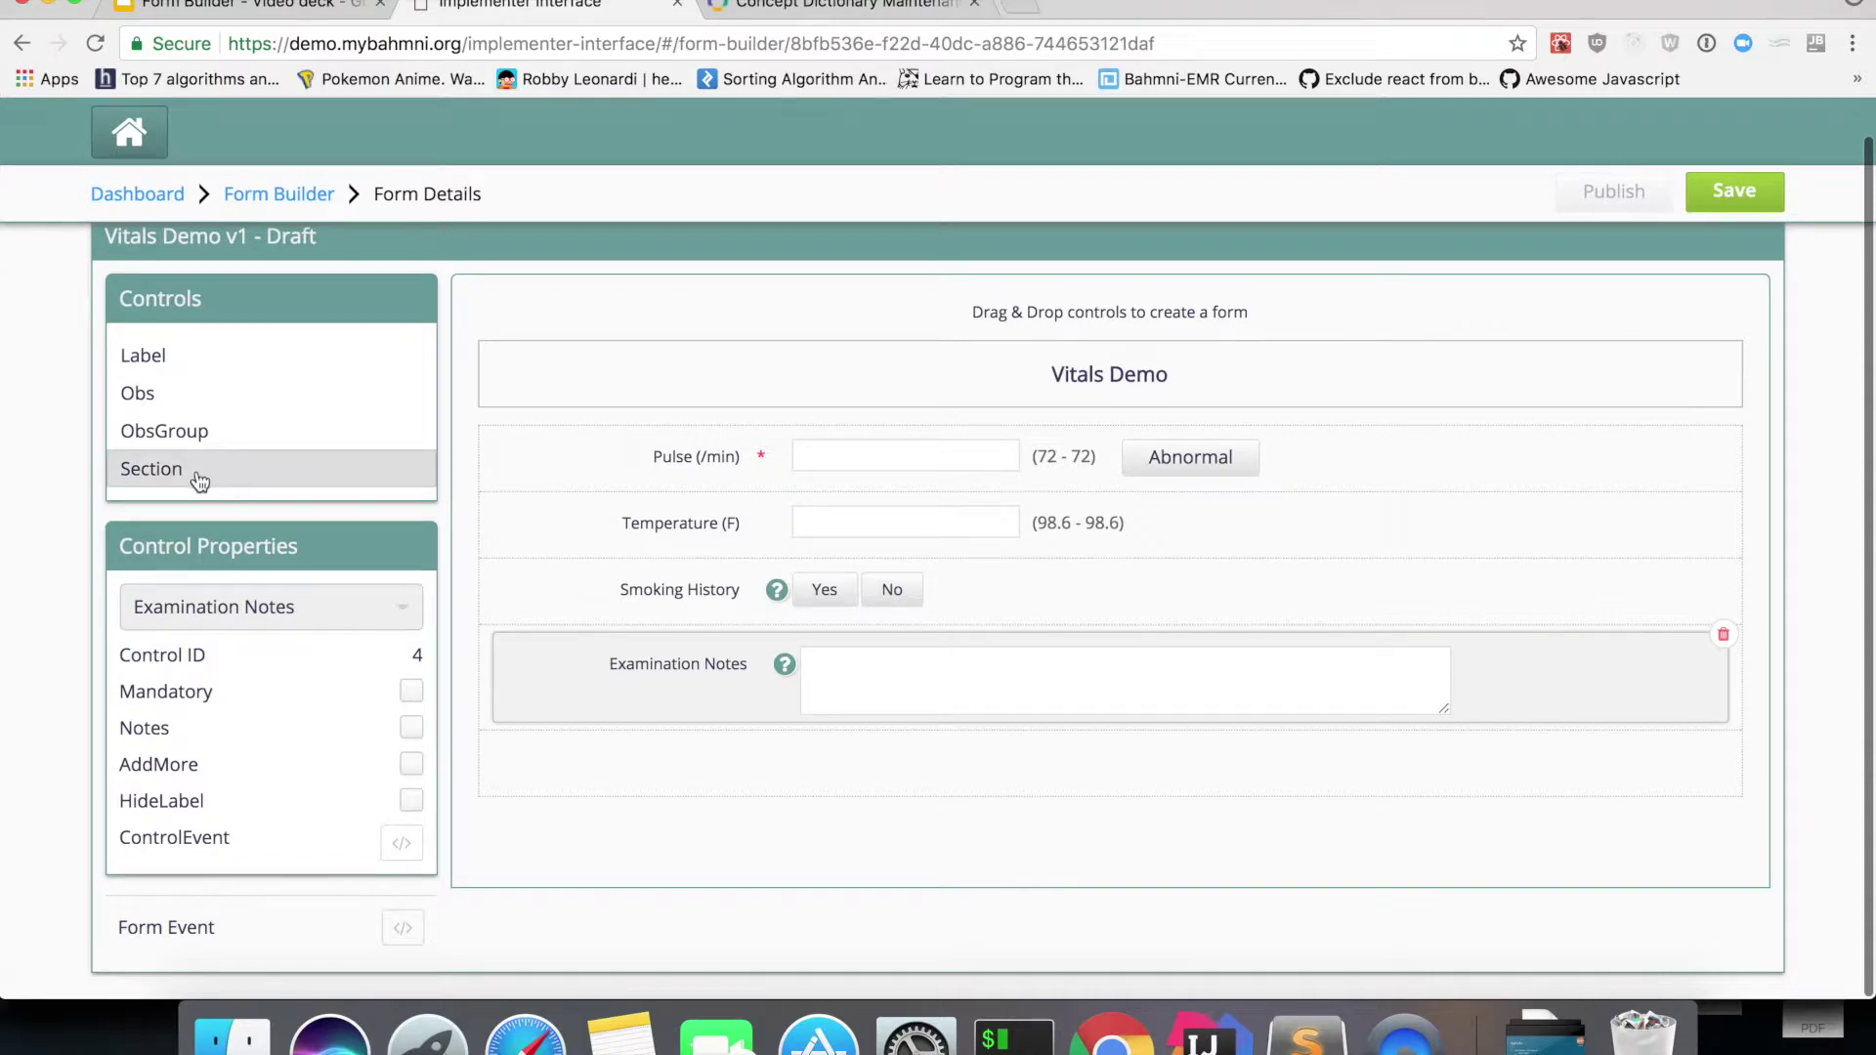
pyautogui.moveTo(198, 479); pyautogui.dragTo(688, 778)
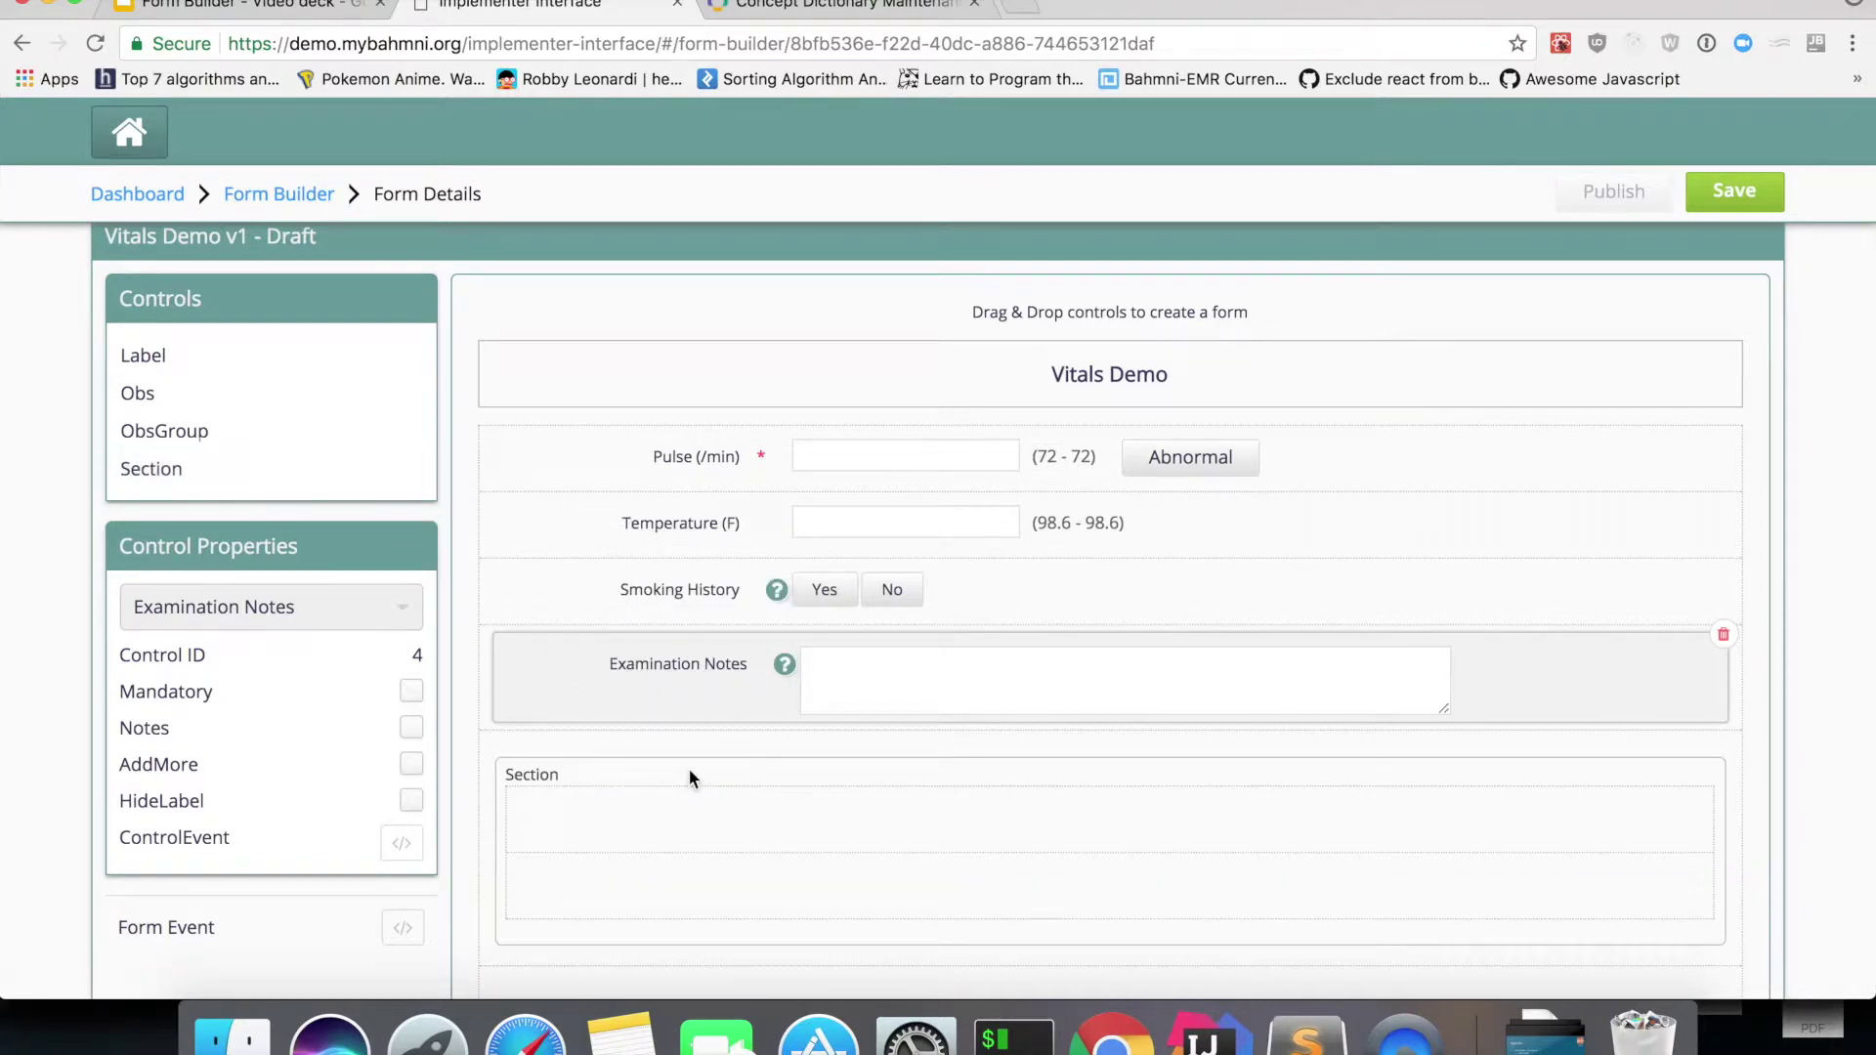
pyautogui.doubleClick(539, 778)
pyautogui.write('Bll')
pyautogui.write('od Pressure')
pyautogui.press('Return')
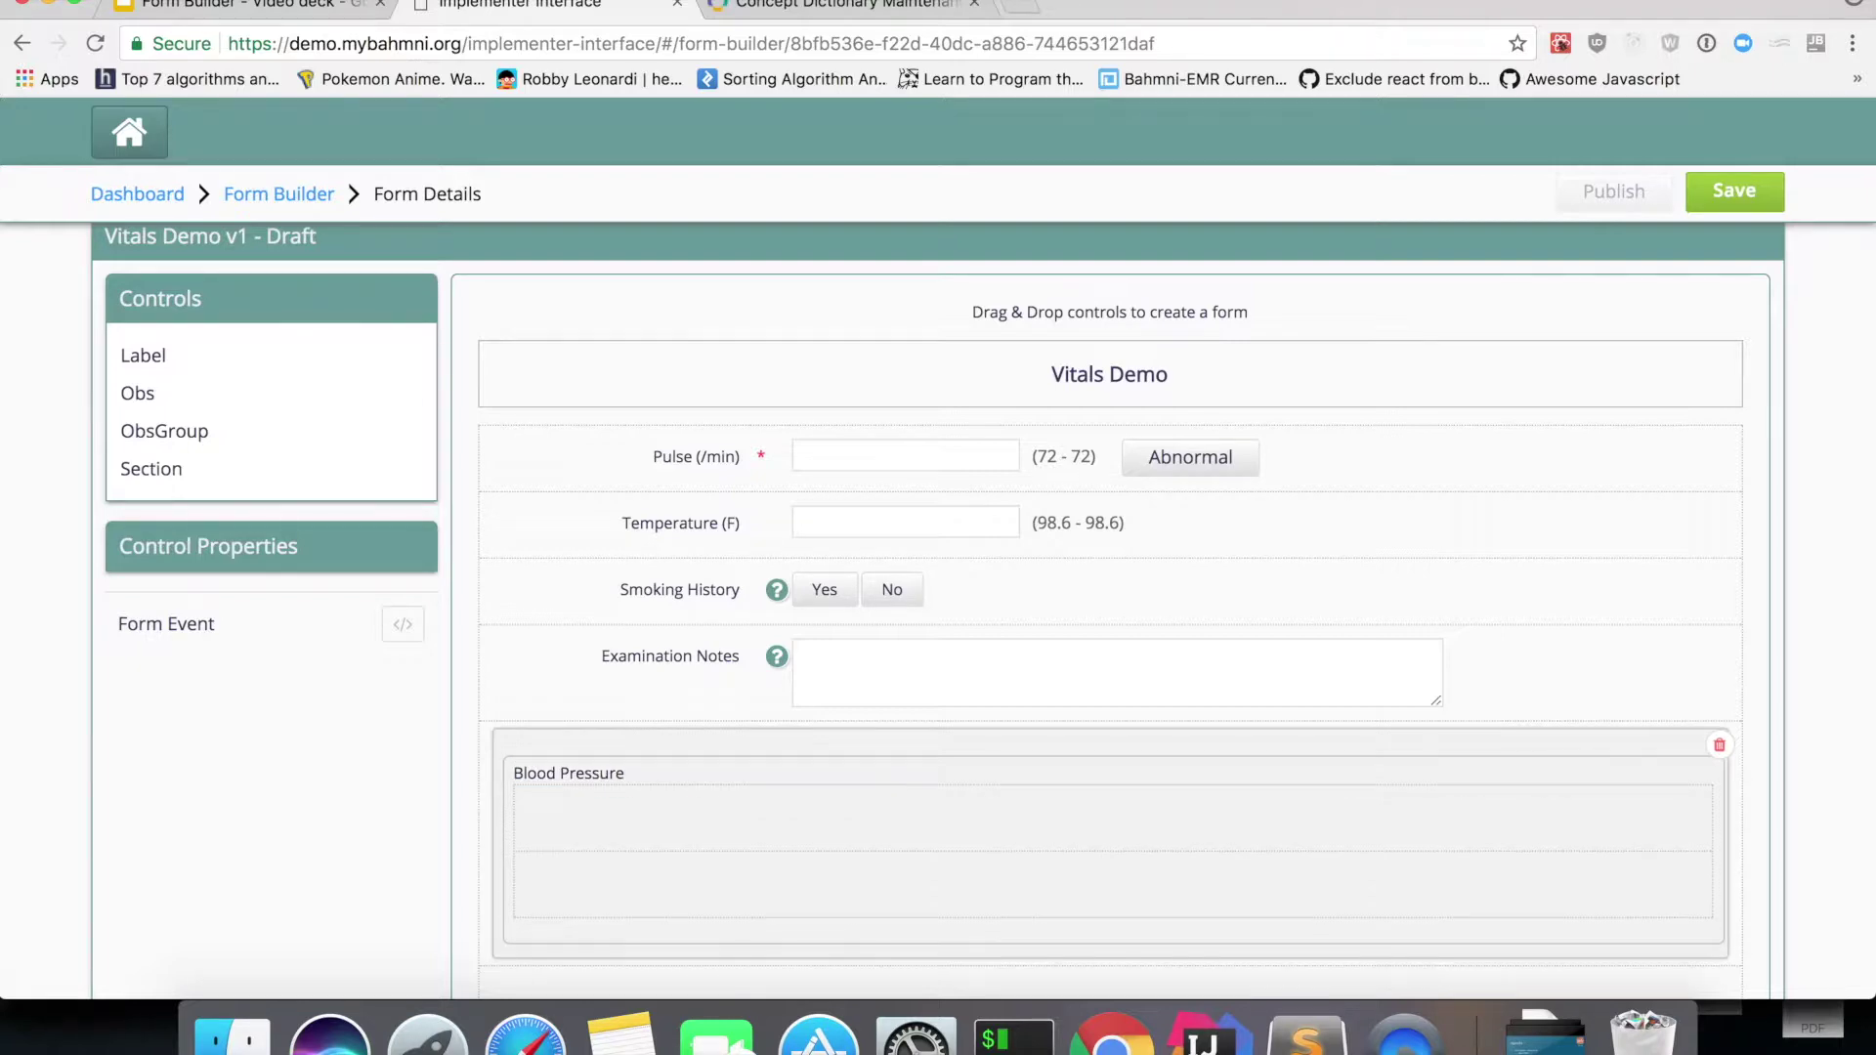
# Add an Obs control to the first row of the Blood Pressure section and set its source to Systolic
pyautogui.scroll(-1, 590, 769)
pyautogui.moveTo(210, 358); pyautogui.dragTo(704, 781)
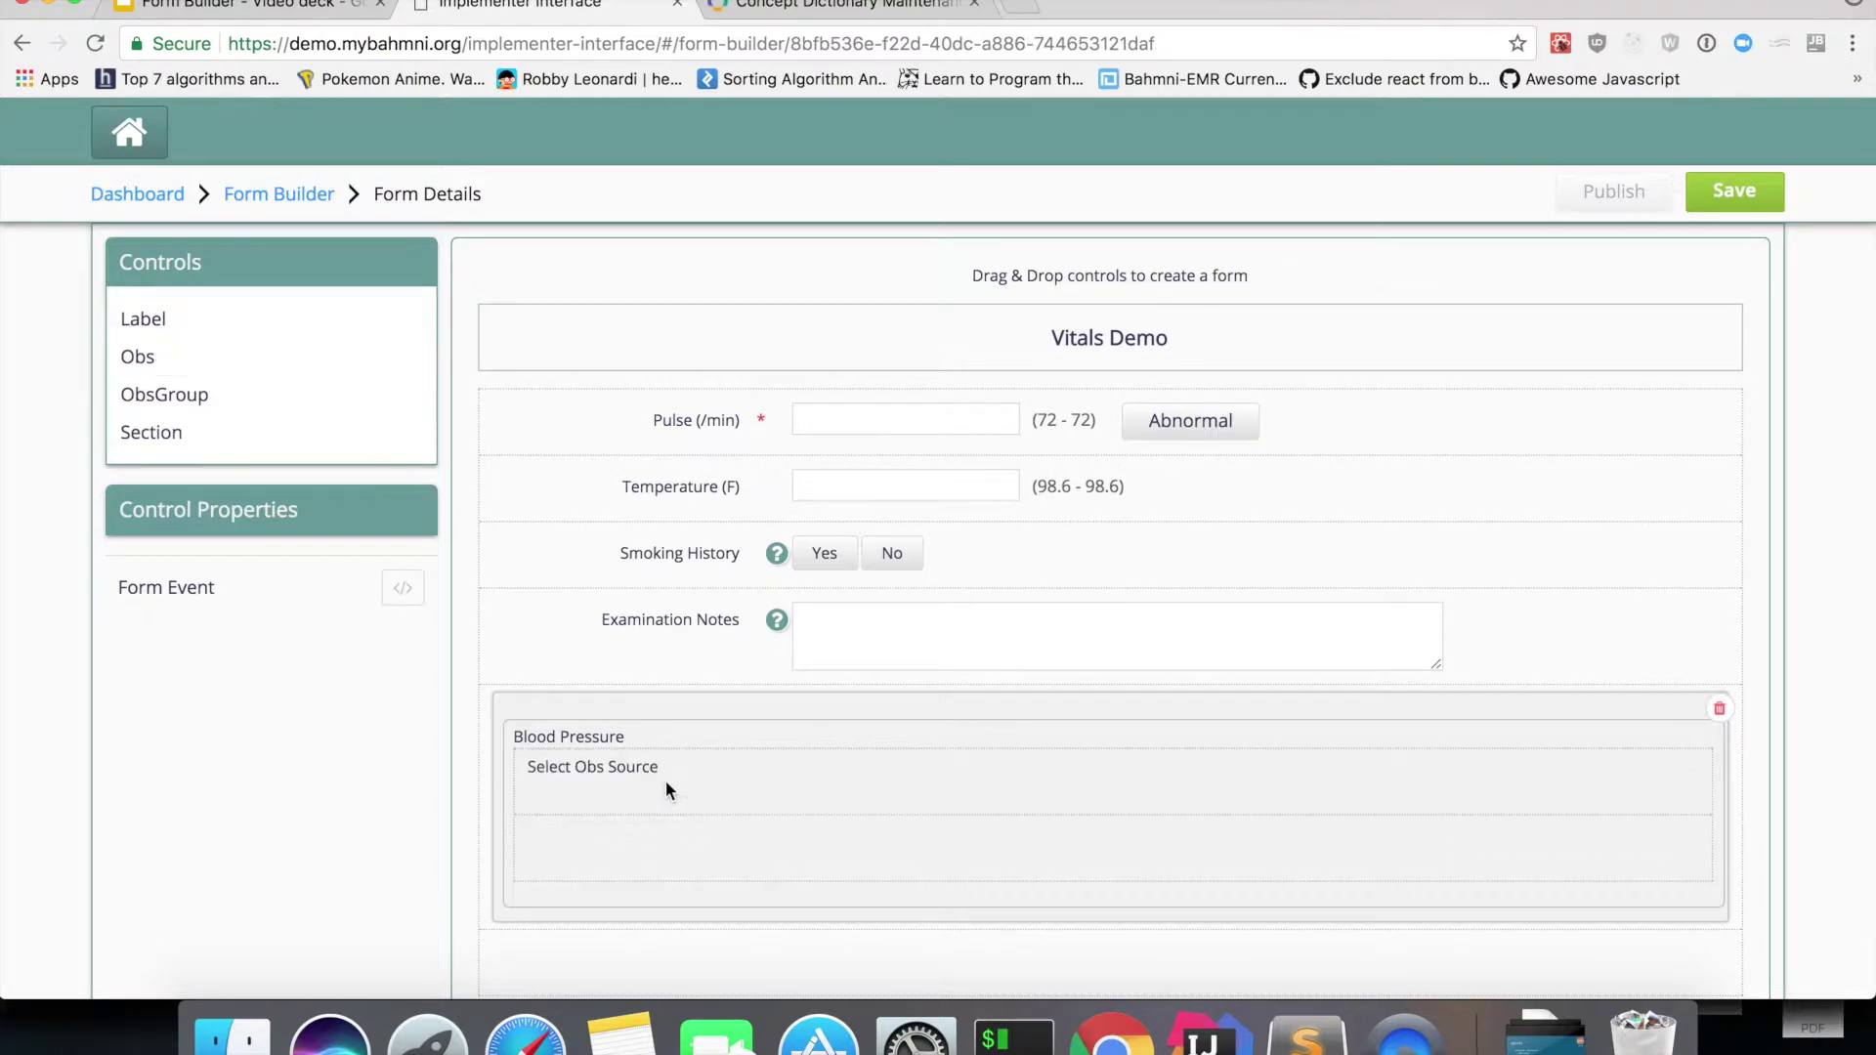
pyautogui.click(311, 577)
pyautogui.write('sys')
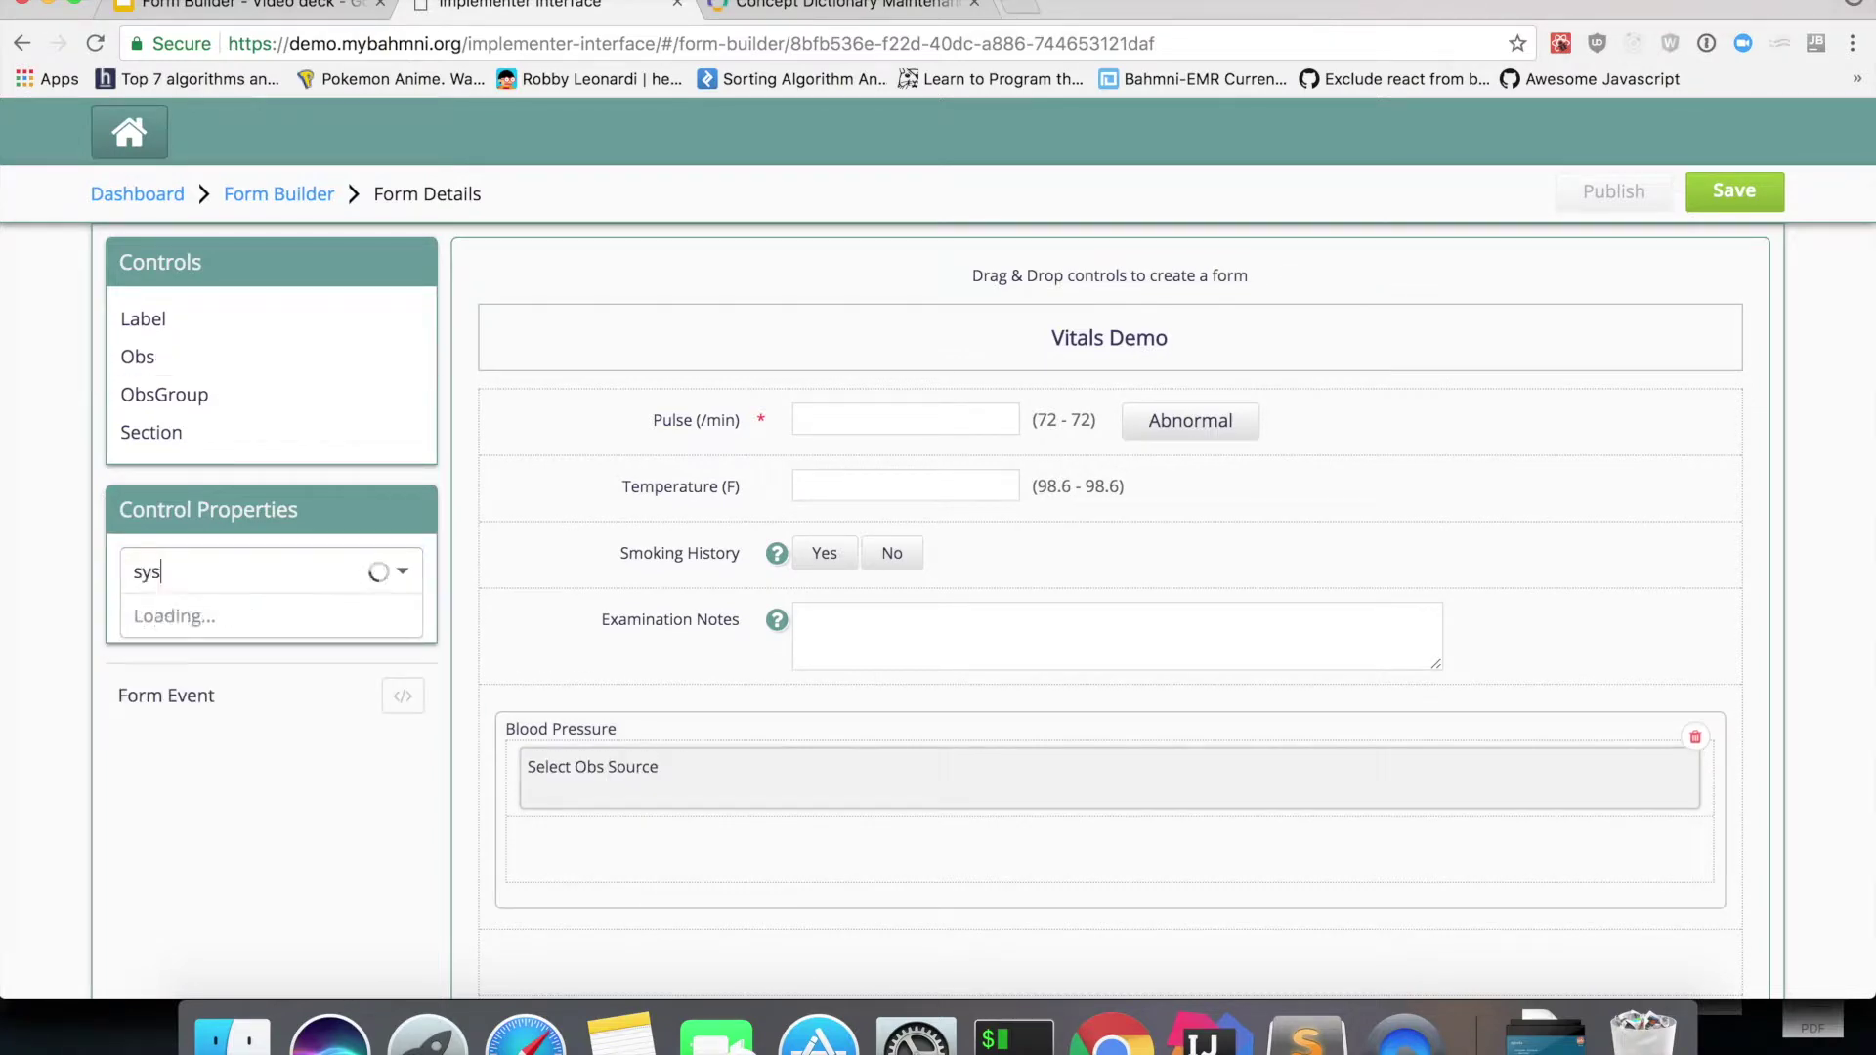
pyautogui.write('tol')
pyautogui.press('BackSpace')
pyautogui.press('BackSpace')
pyautogui.press('BackSpace')
pyautogui.write('t')
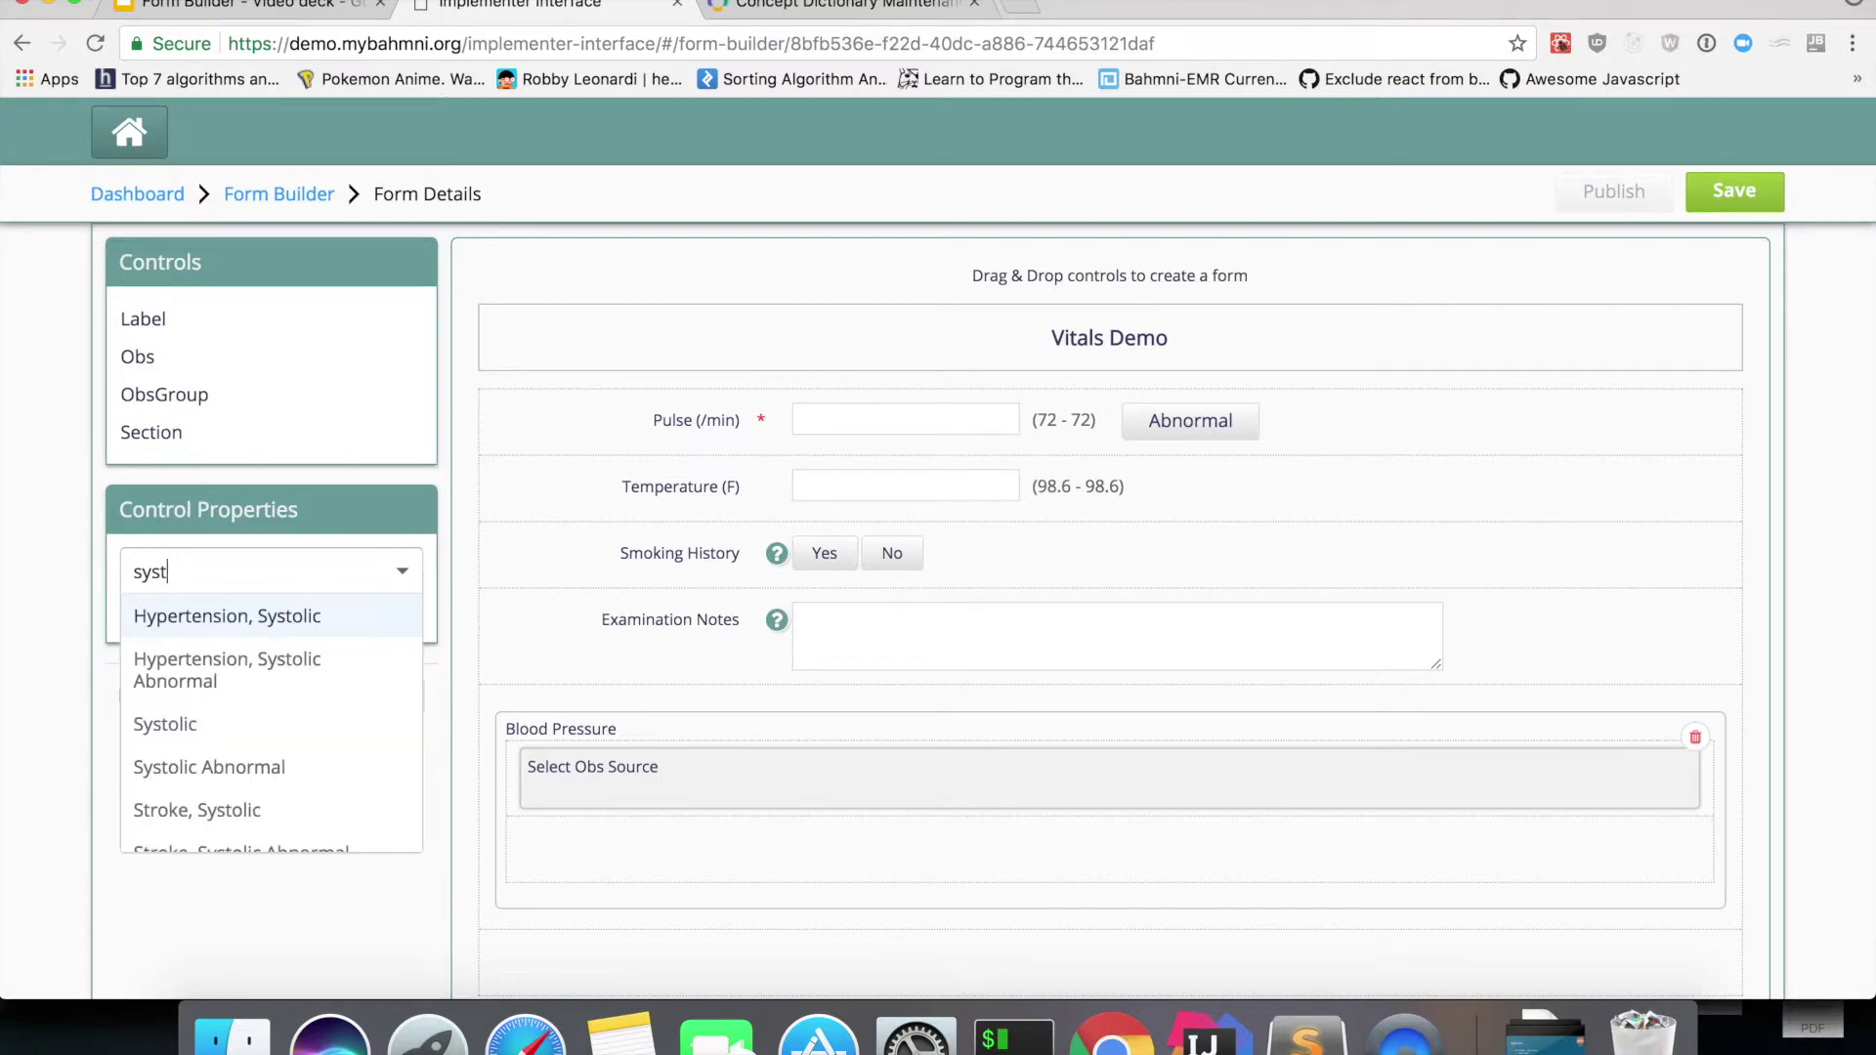
pyautogui.write('lo')
pyautogui.press('BackSpace')
pyautogui.press('BackSpace')
pyautogui.write('o')
pyautogui.press('Down')
pyautogui.press('Down')
pyautogui.press('Return')
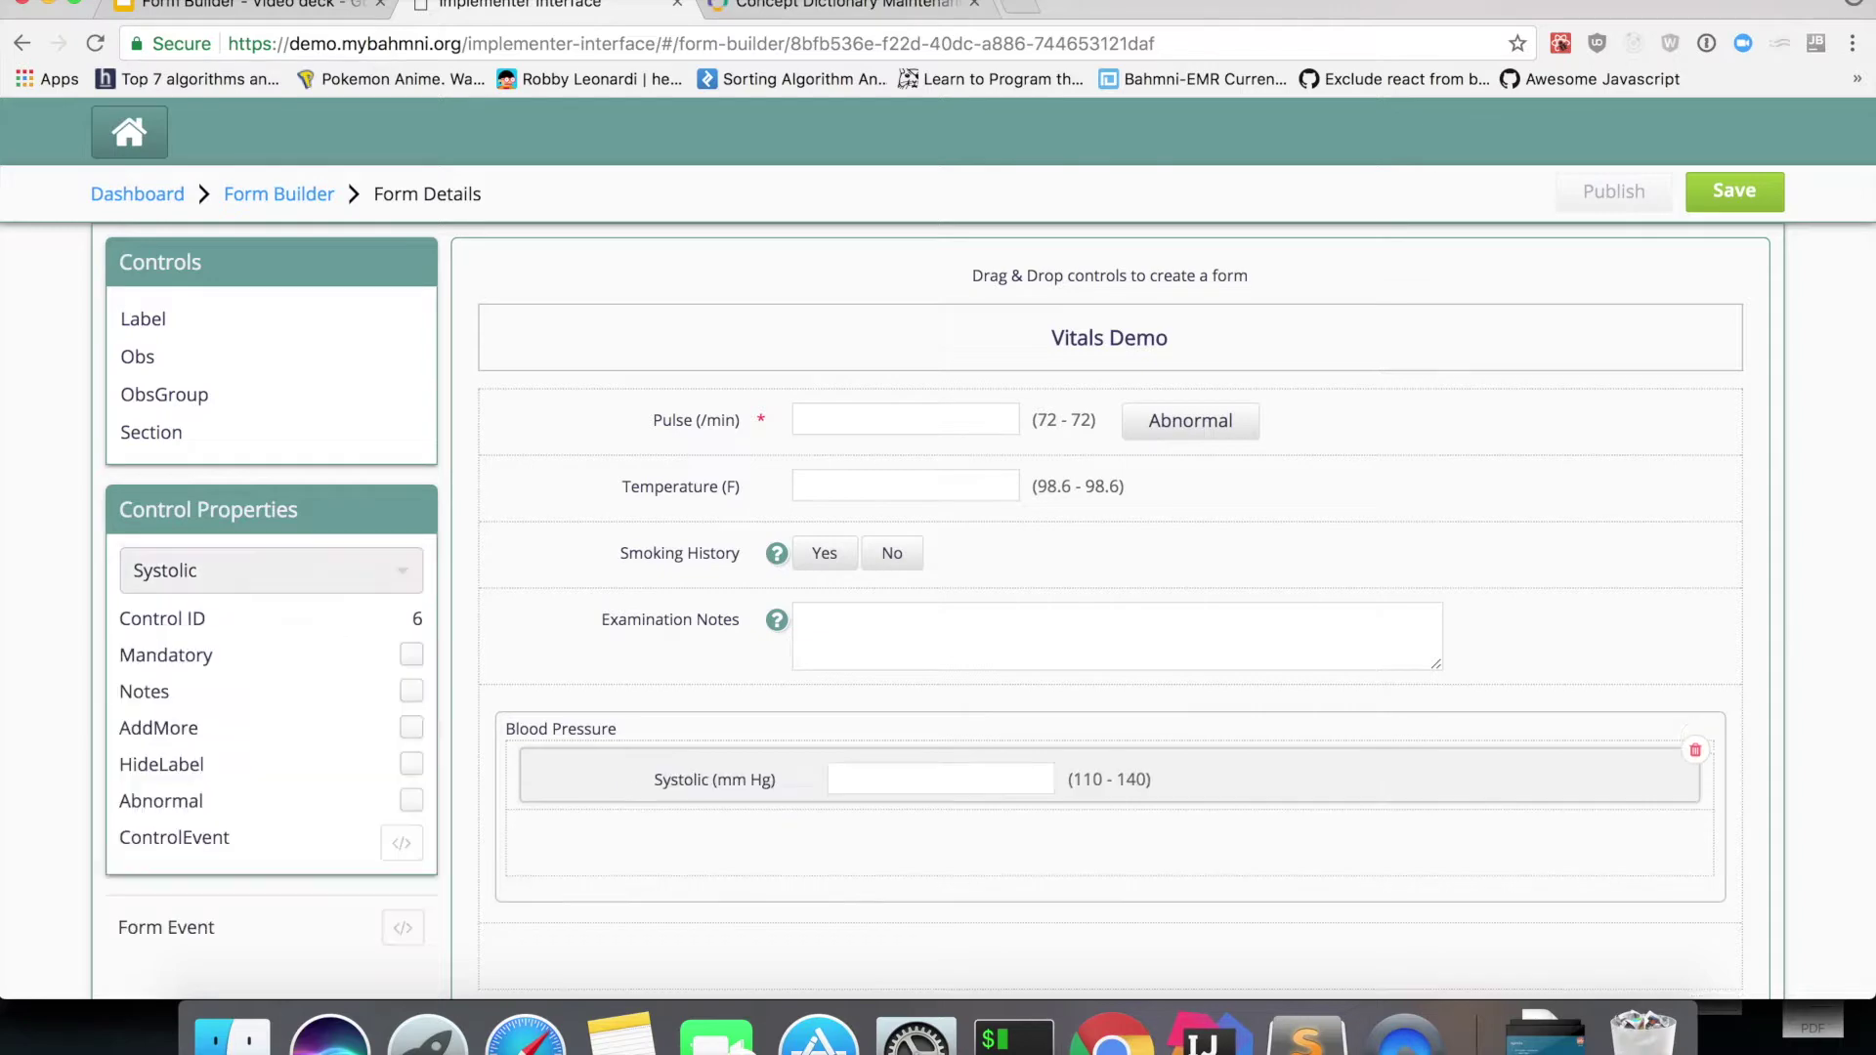
# Enable the Abnormal property on the Systolic control and the Notes property on Smoking History
pyautogui.scroll(-2, 695, 637)
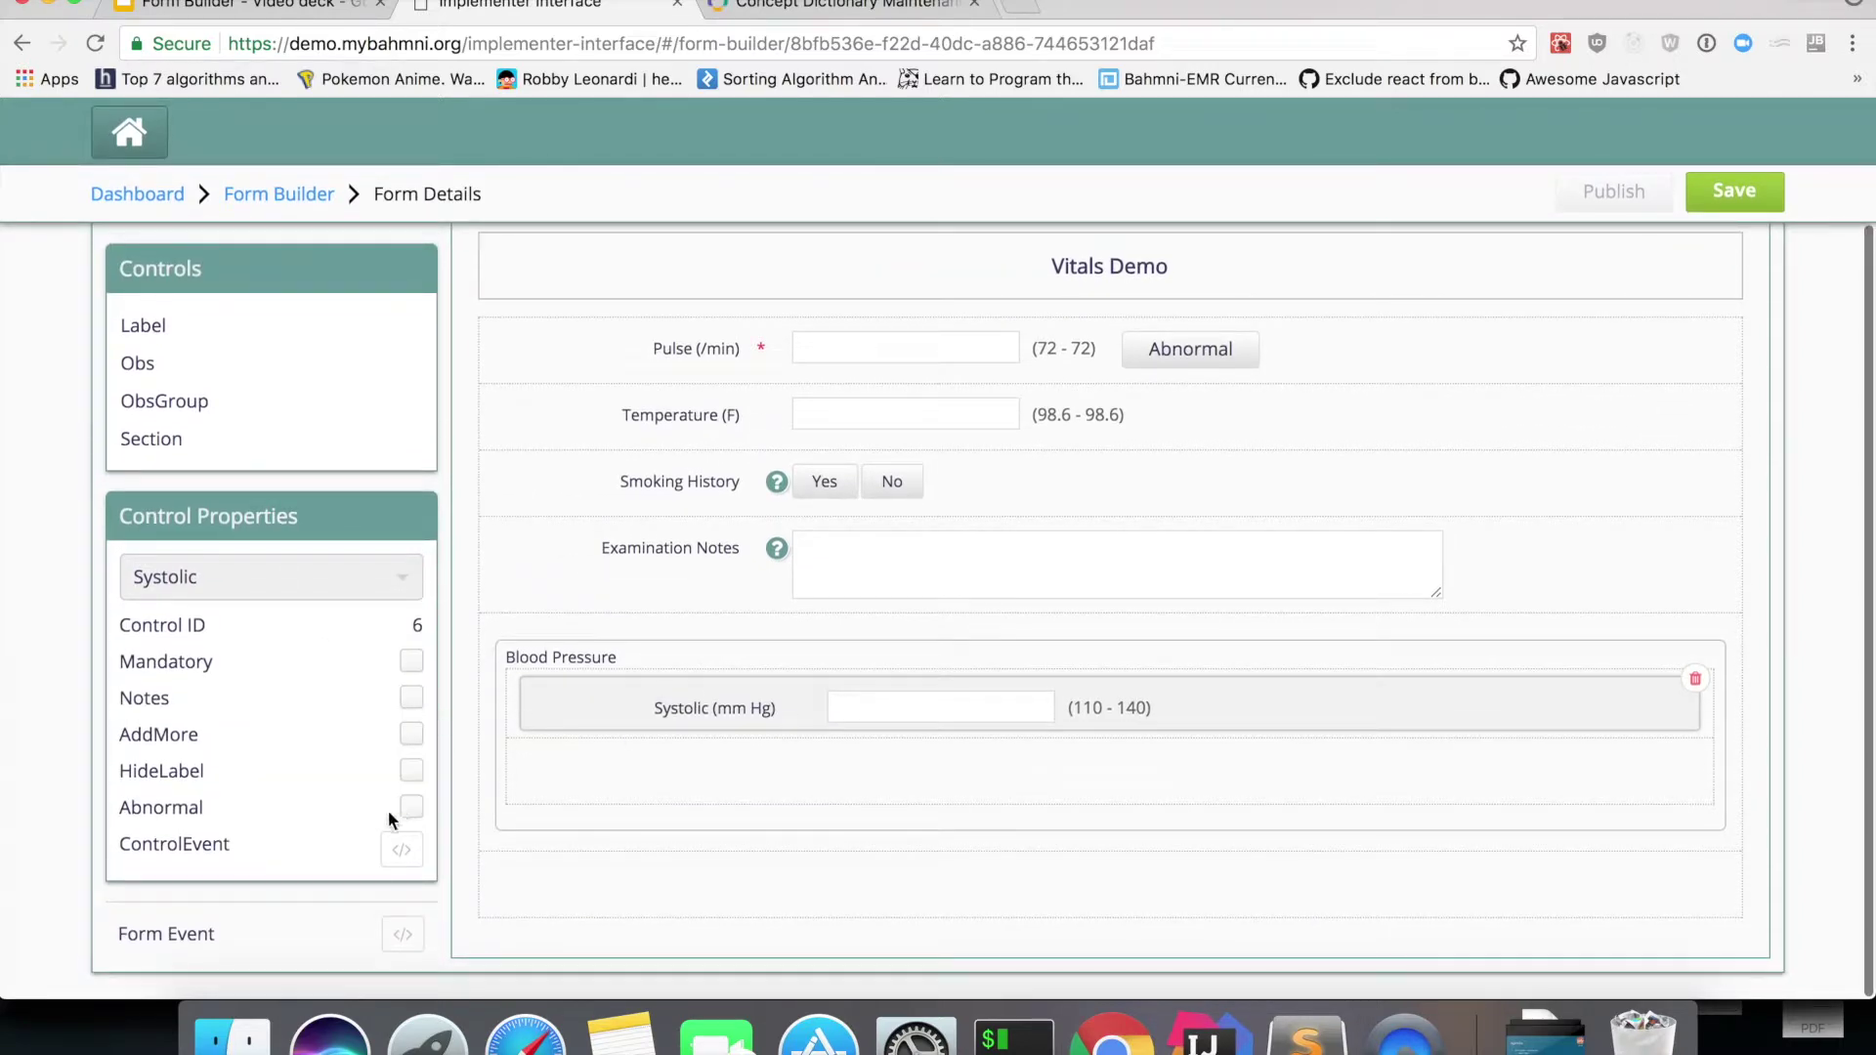
pyautogui.click(406, 807)
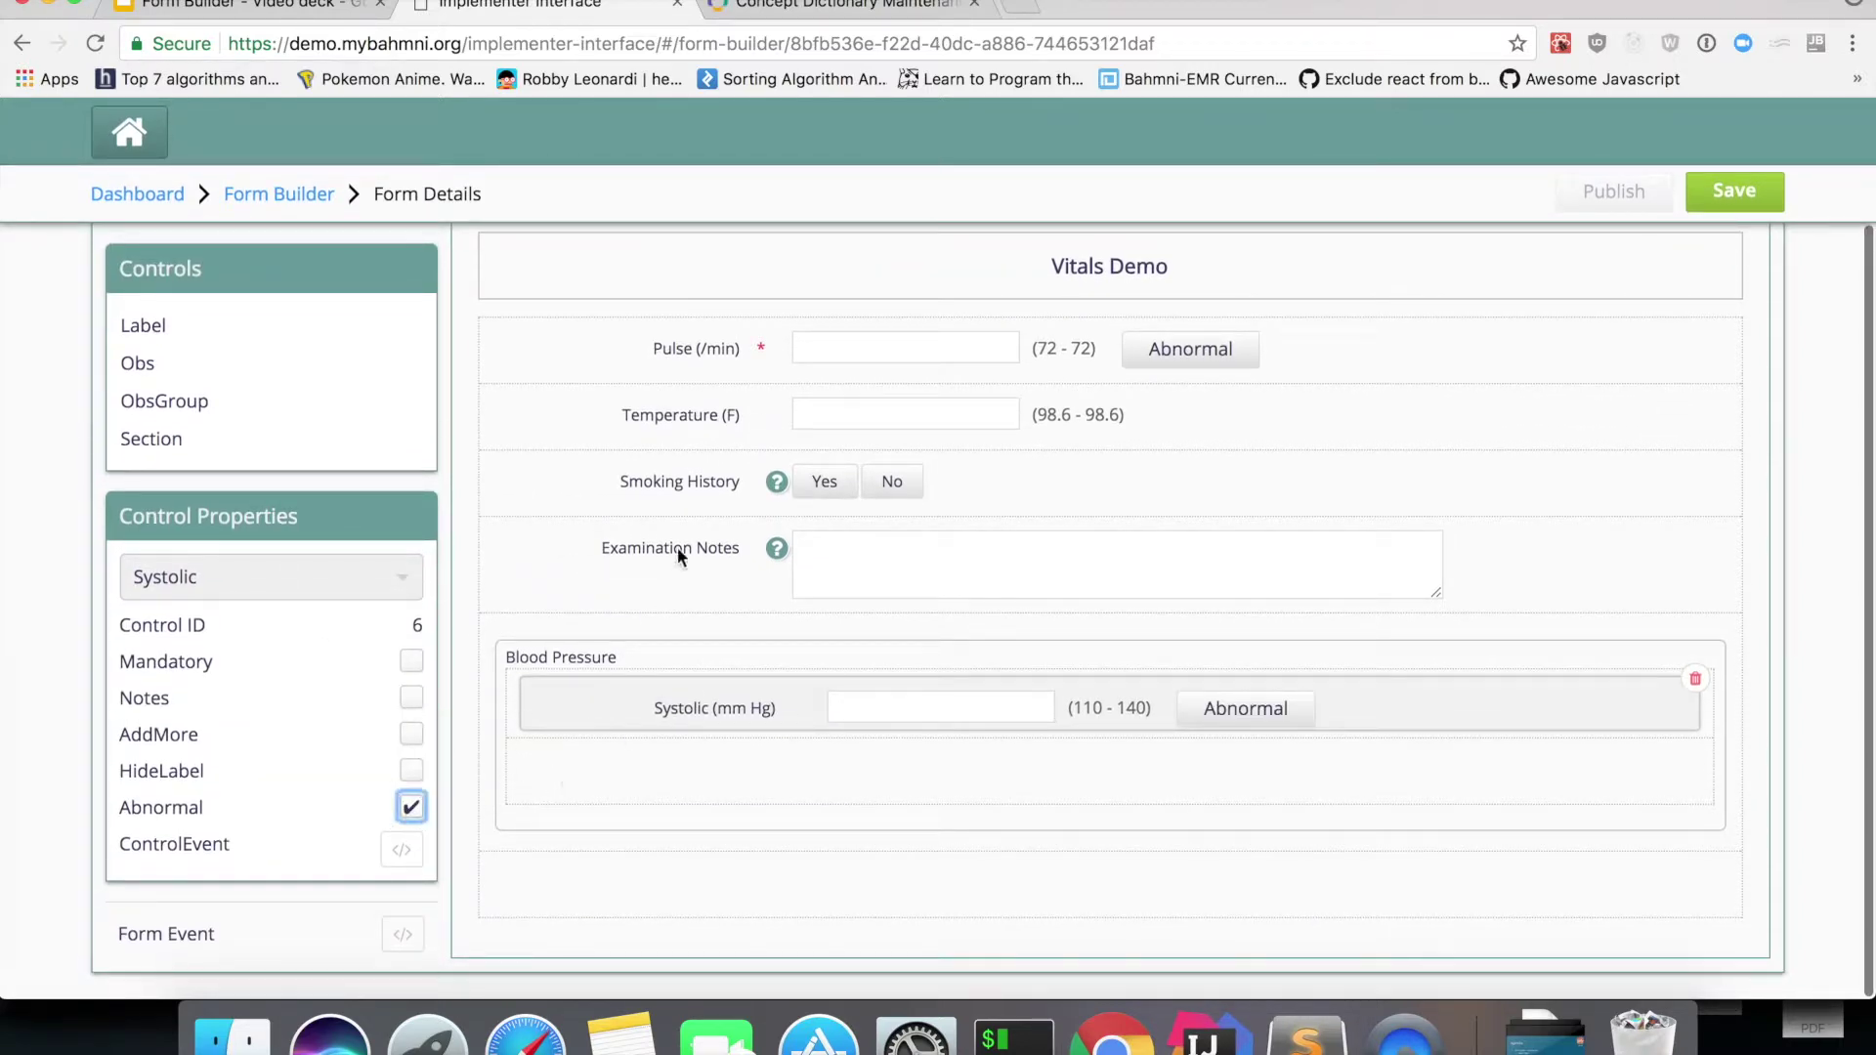
pyautogui.click(711, 485)
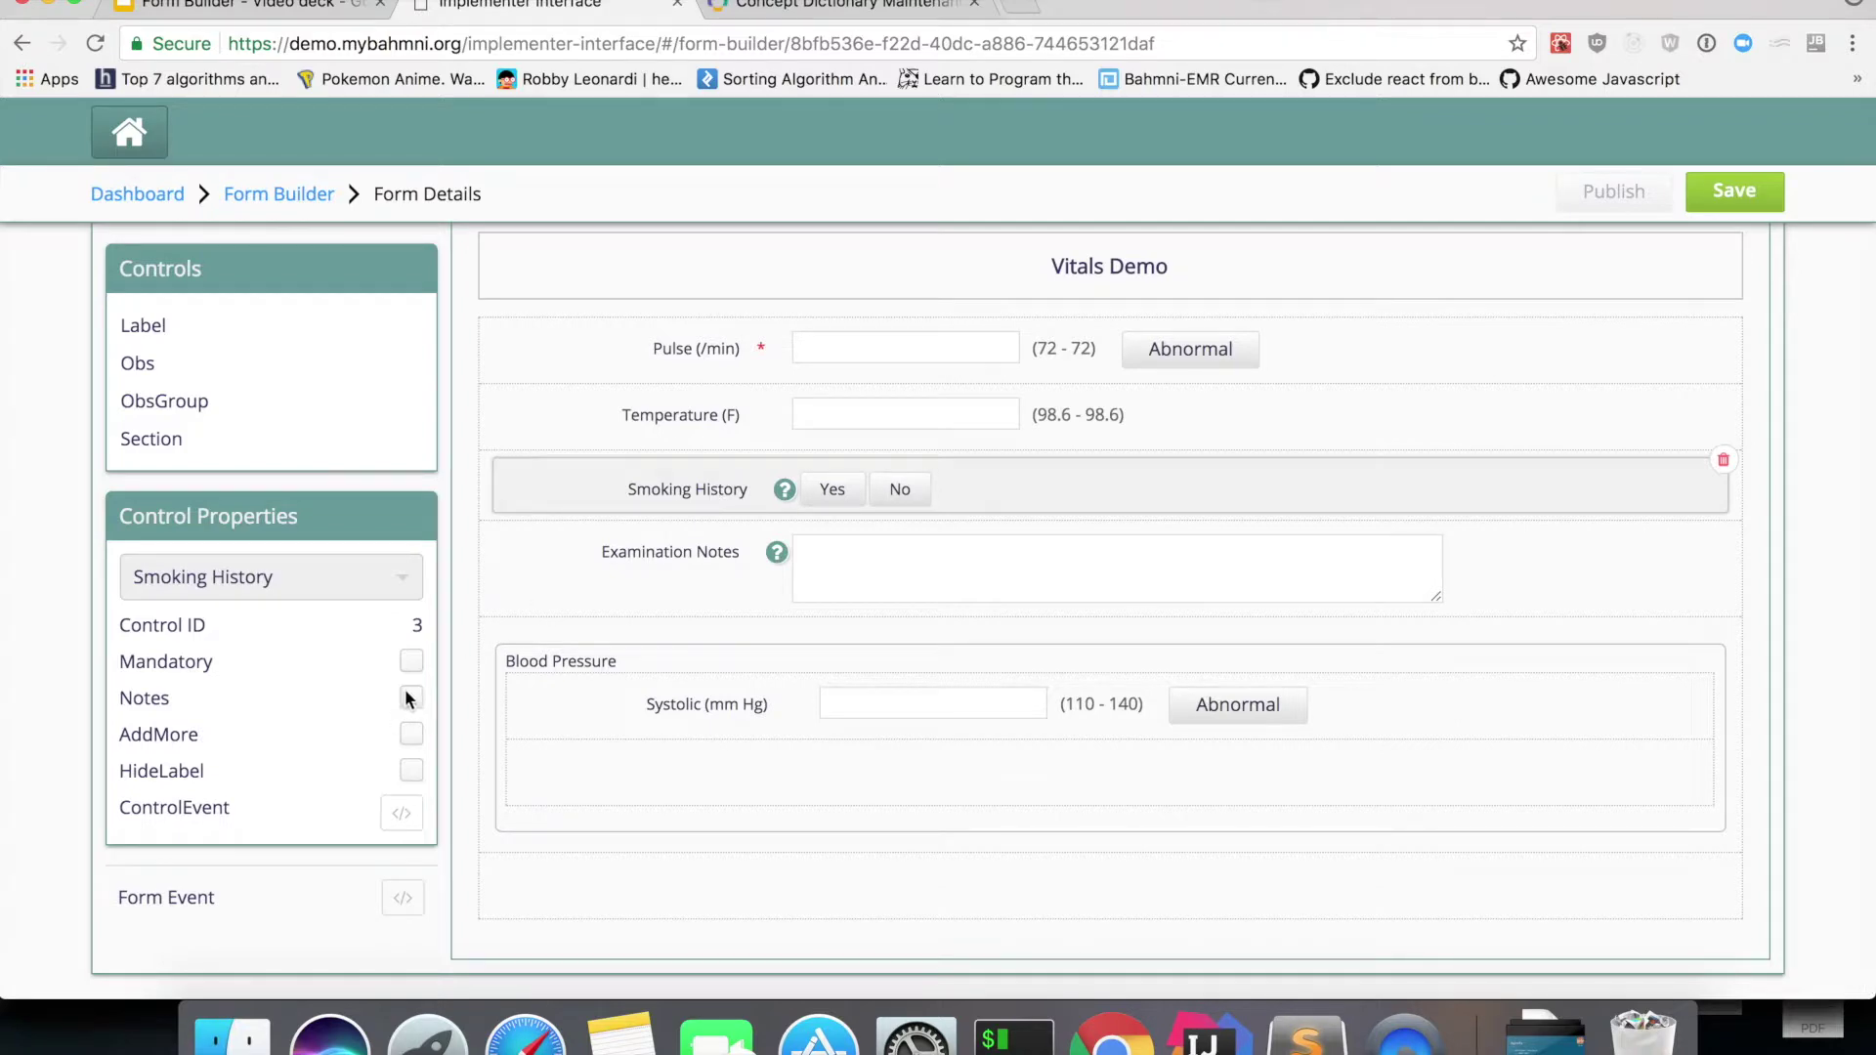
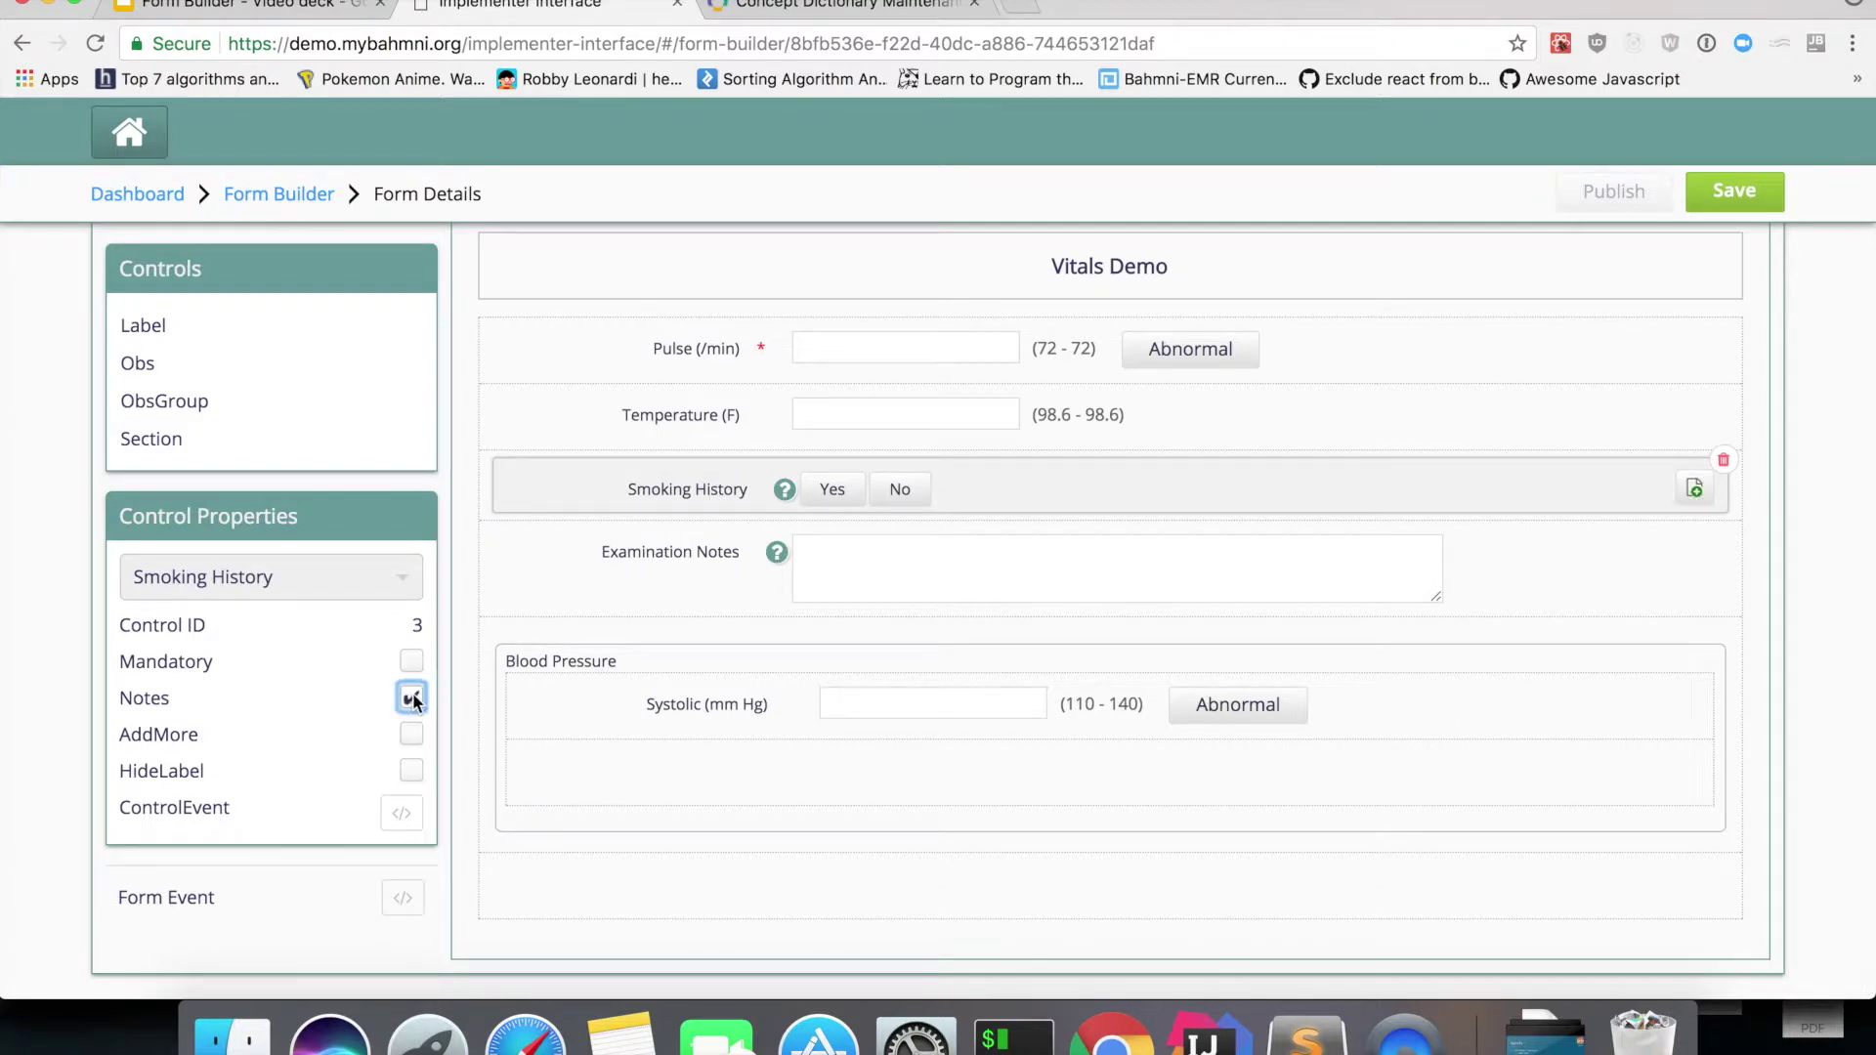
# Add an Obs control below Systolic in the Blood Pressure section and set its source to Diastolic
pyautogui.click(700, 704)
pyautogui.moveTo(285, 367); pyautogui.dragTo(812, 777)
pyautogui.click(616, 771)
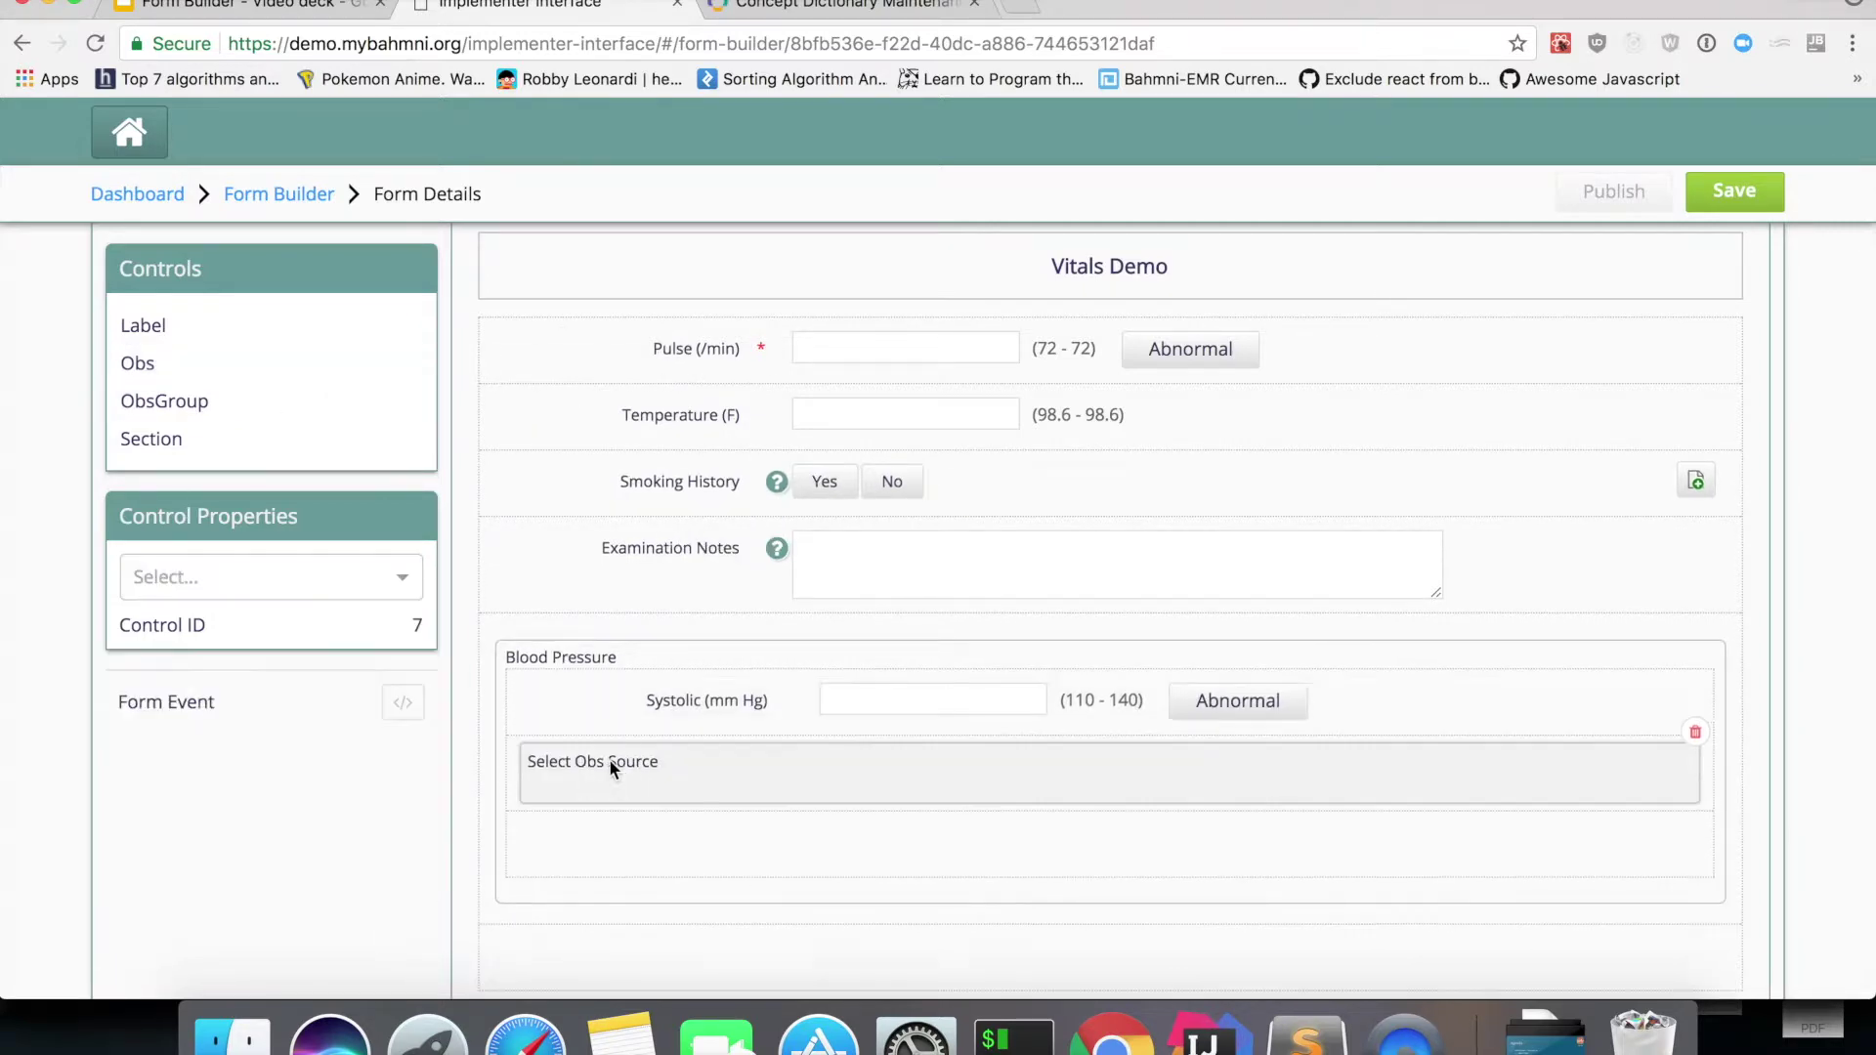
pyautogui.click(278, 580)
pyautogui.write('dias')
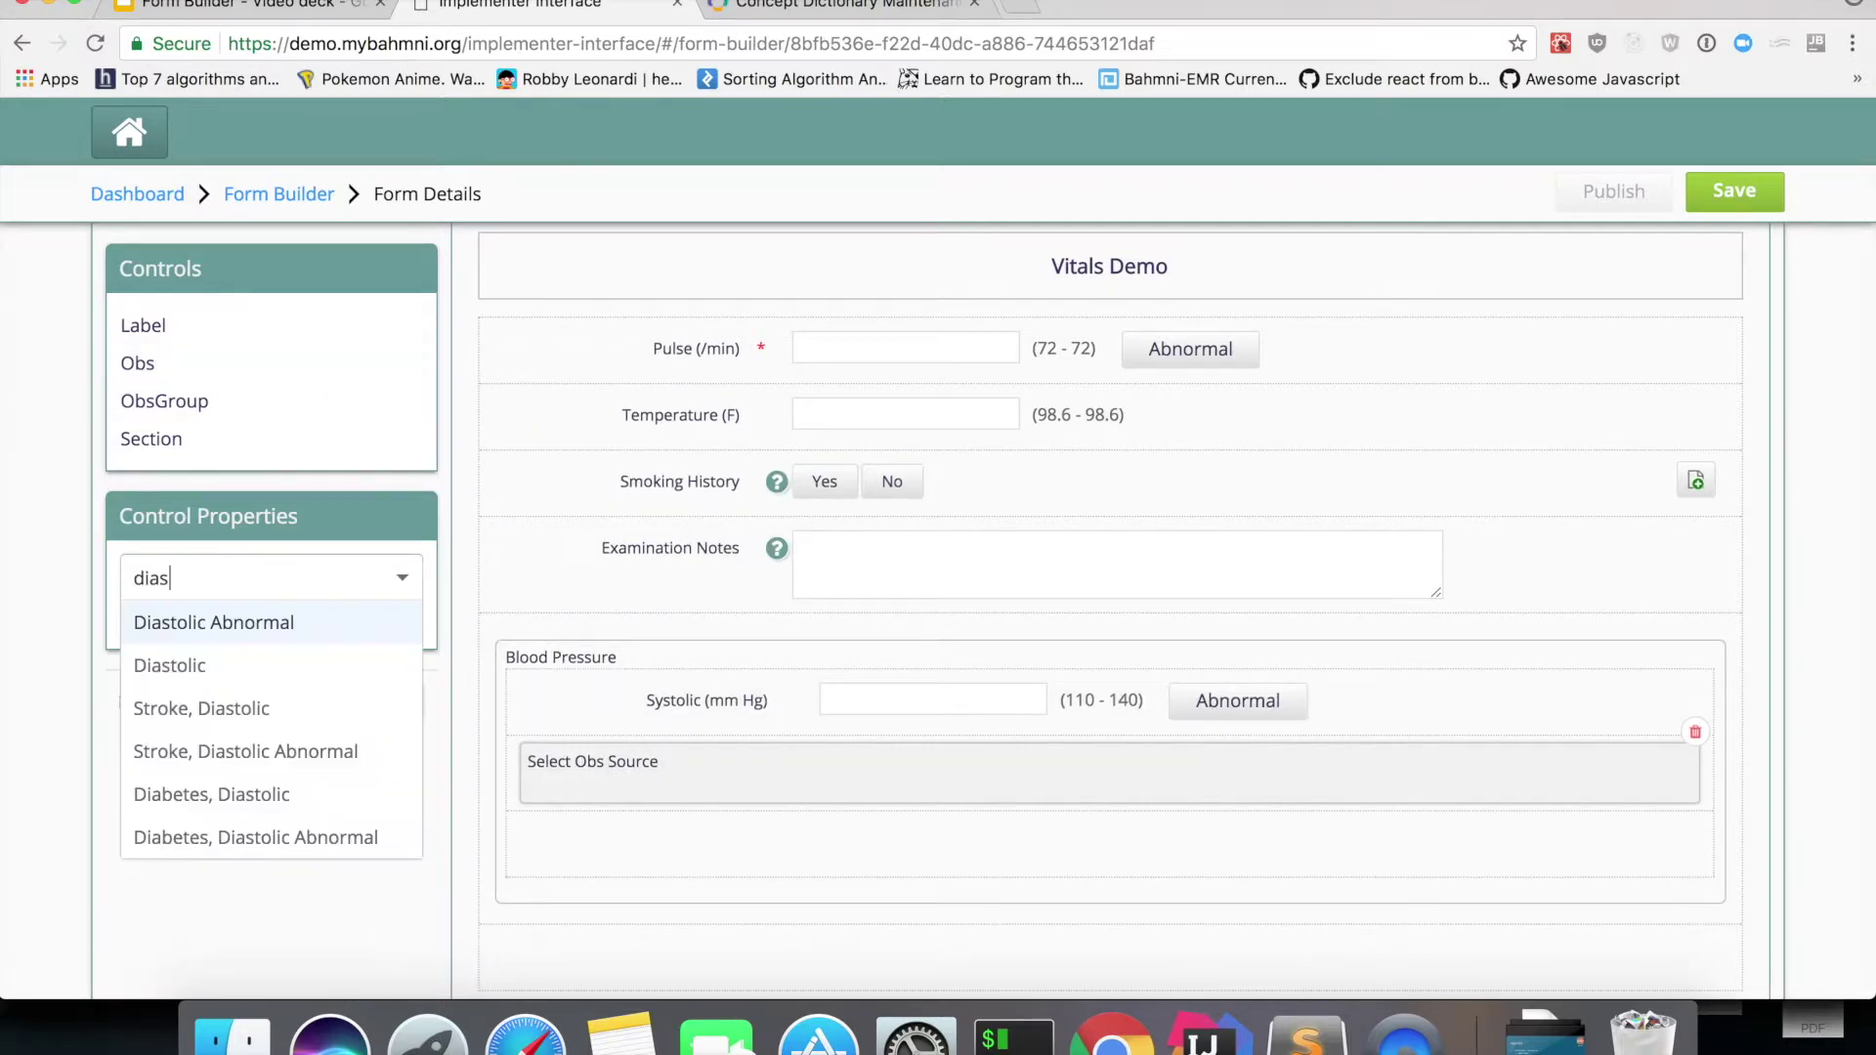
pyautogui.click(169, 666)
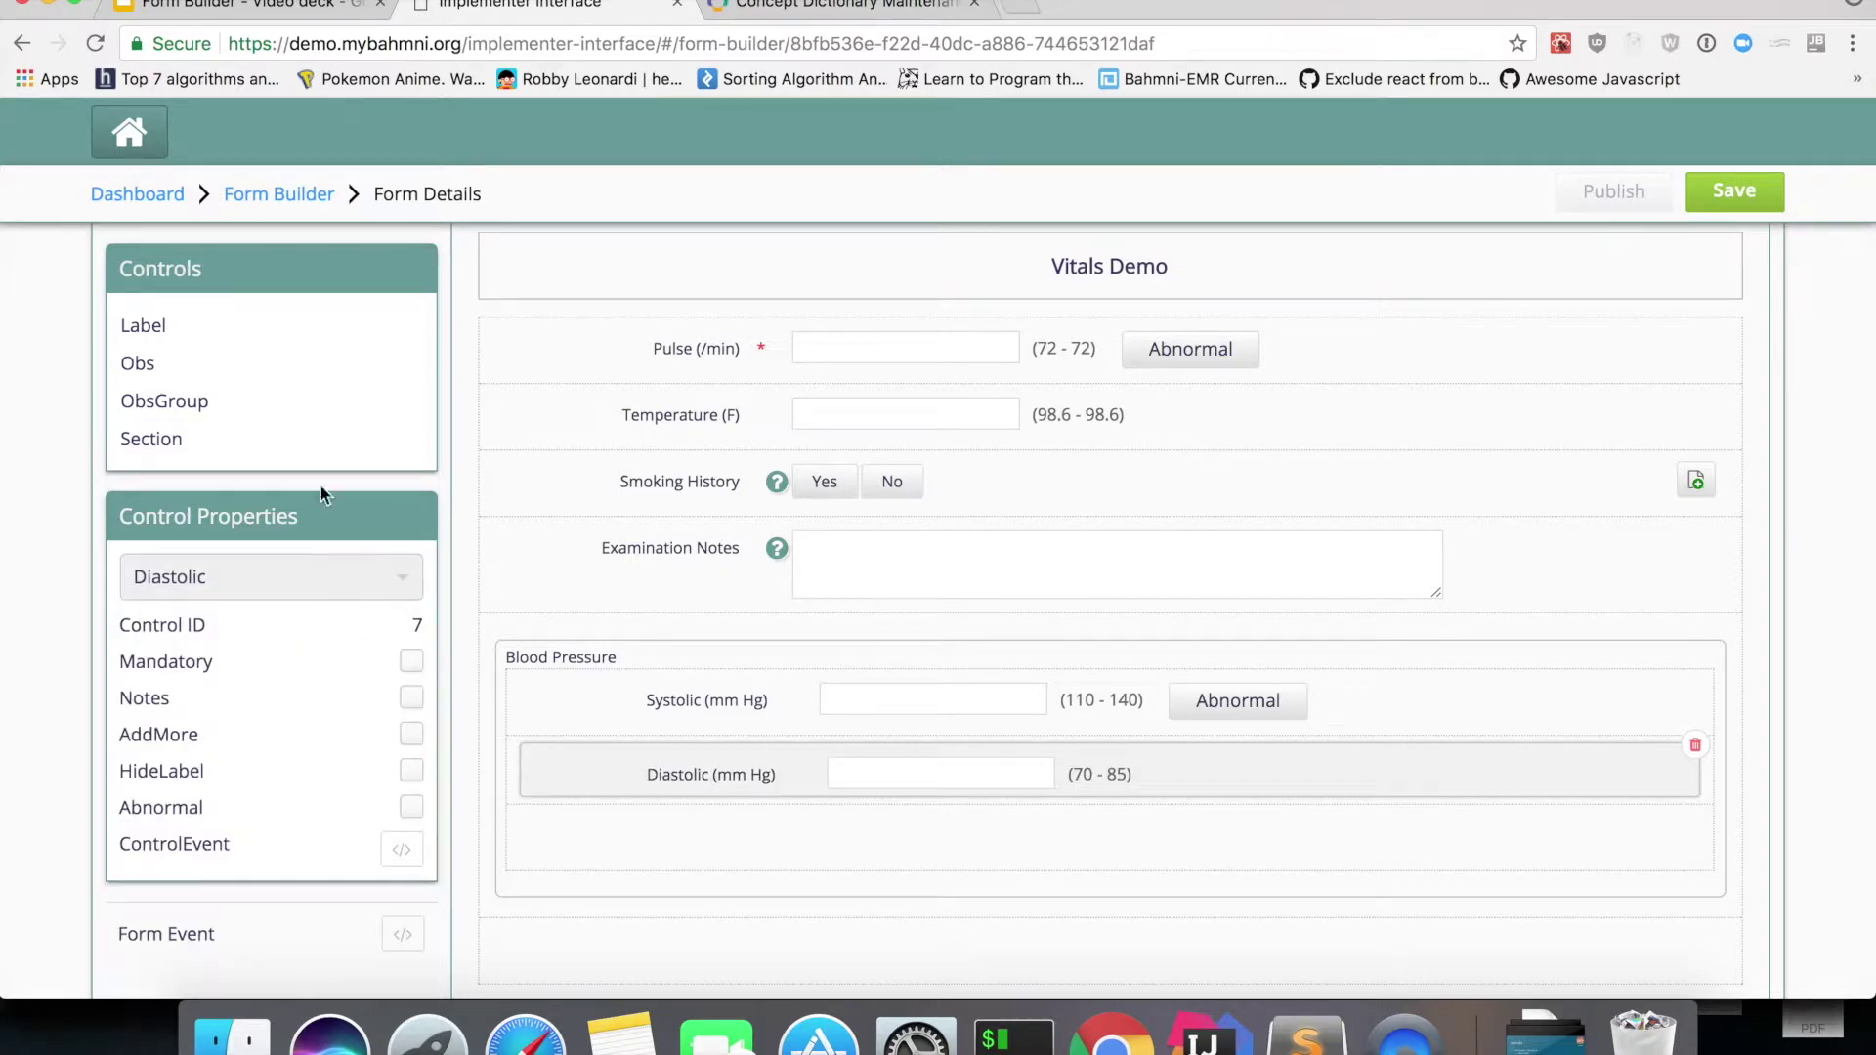
# Add an Obs control below Diastolic in the Blood Pressure section and set its source to Posture
pyautogui.moveTo(286, 376); pyautogui.dragTo(778, 832)
pyautogui.click(621, 825)
pyautogui.click(287, 589)
pyautogui.write('postu')
pyautogui.press('Return')
# Try the AutoComplete and DropDown properties on the Posture control, switching each one off again
pyautogui.scroll(-2, 925, 718)
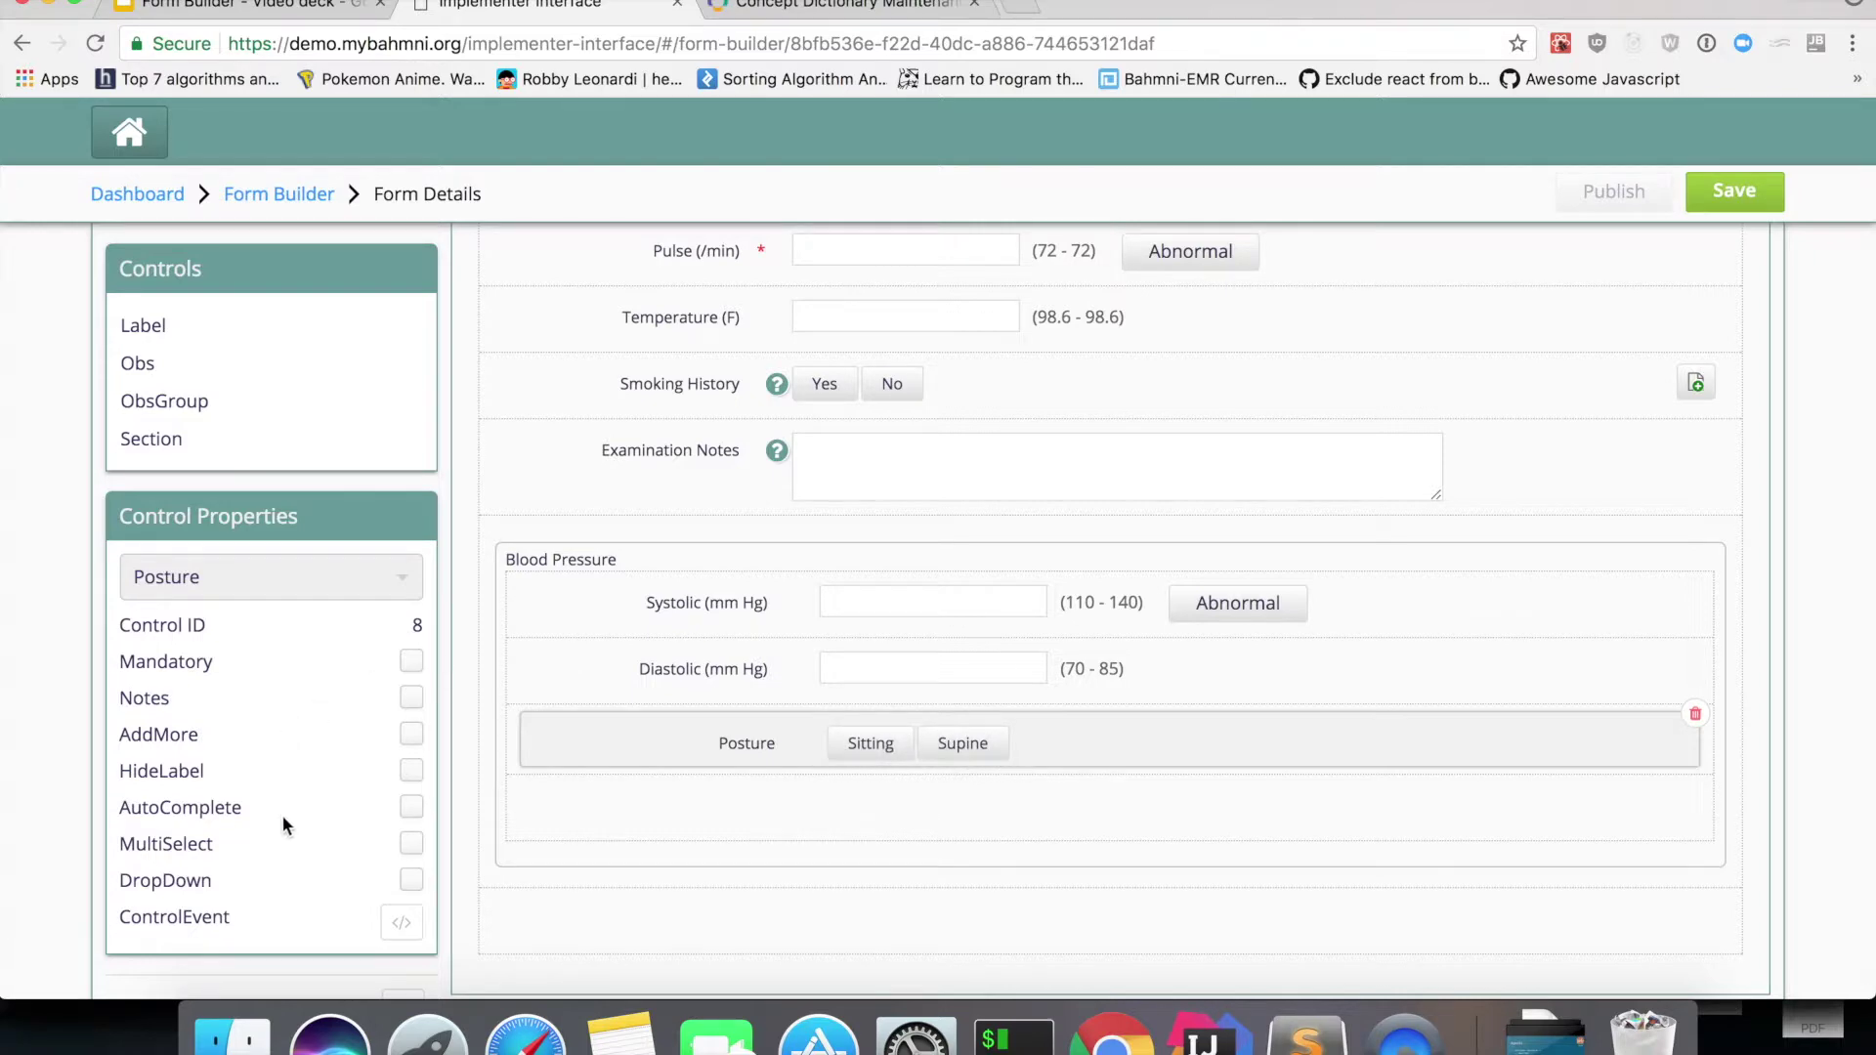
pyautogui.click(418, 811)
pyautogui.click(418, 811)
pyautogui.click(418, 886)
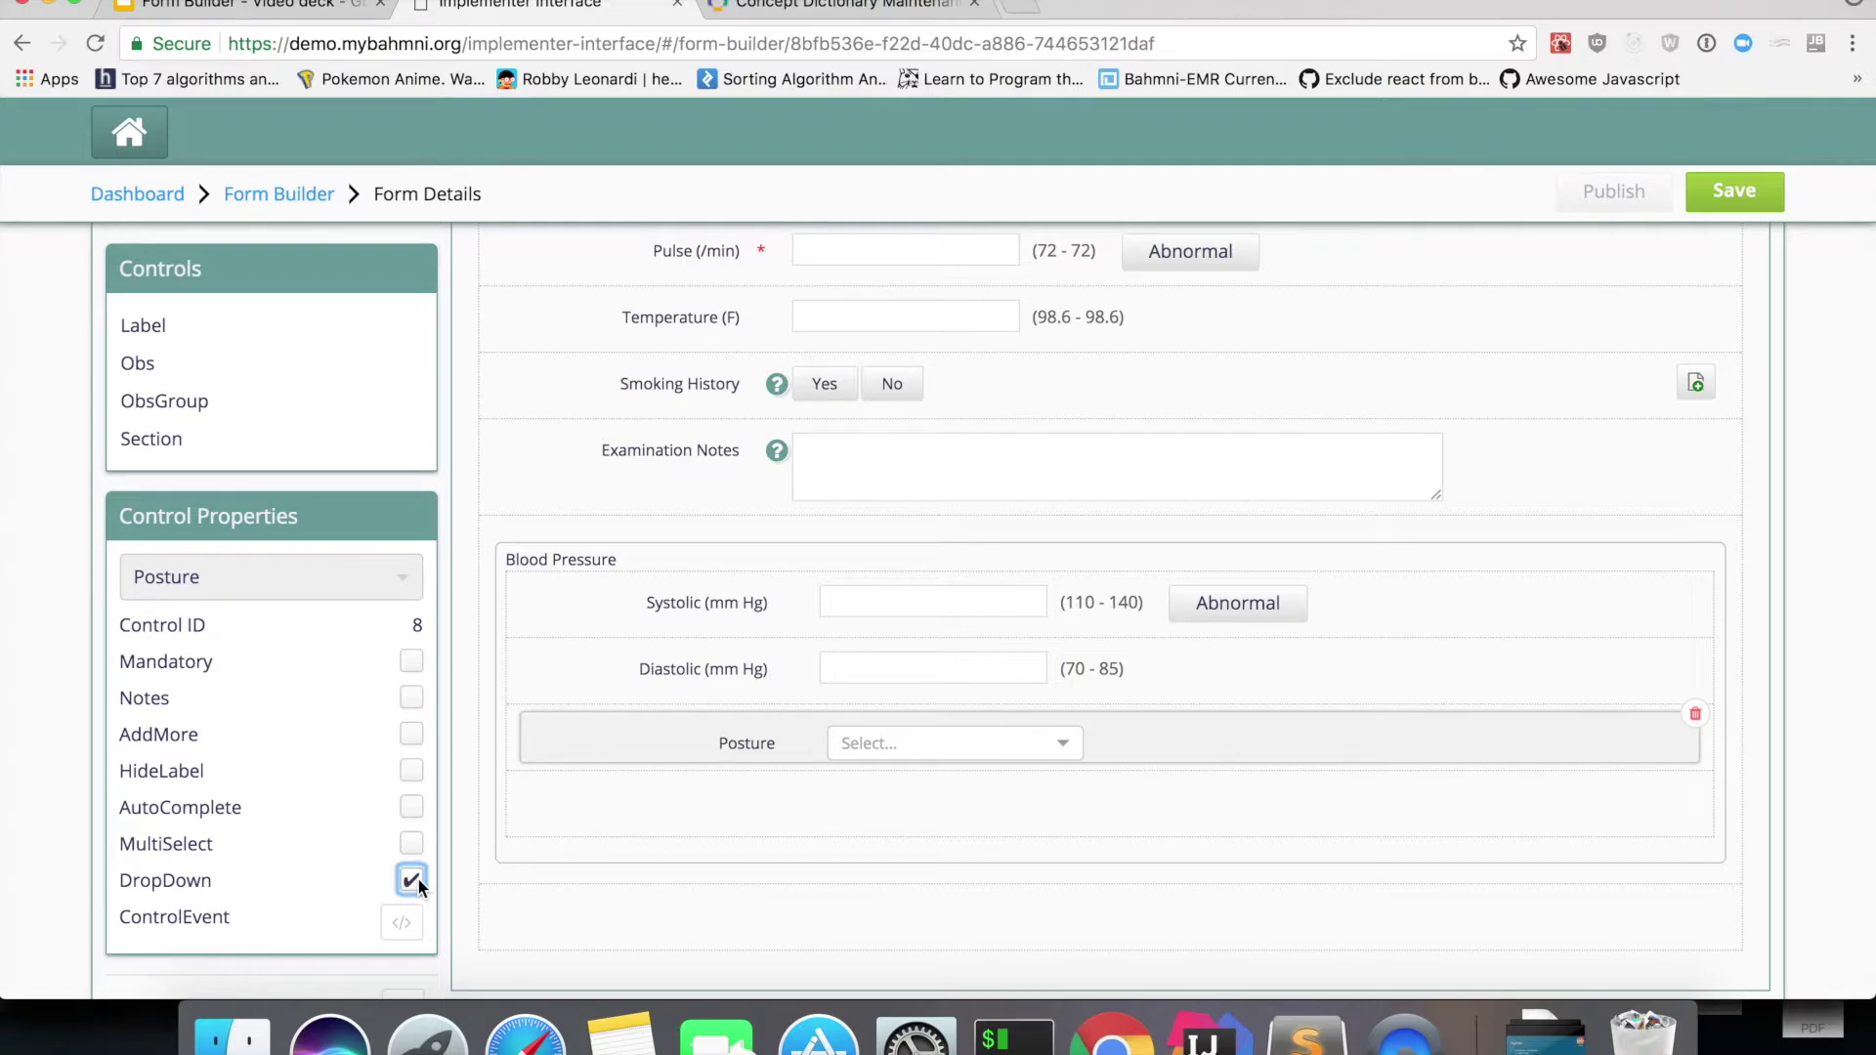
pyautogui.click(411, 880)
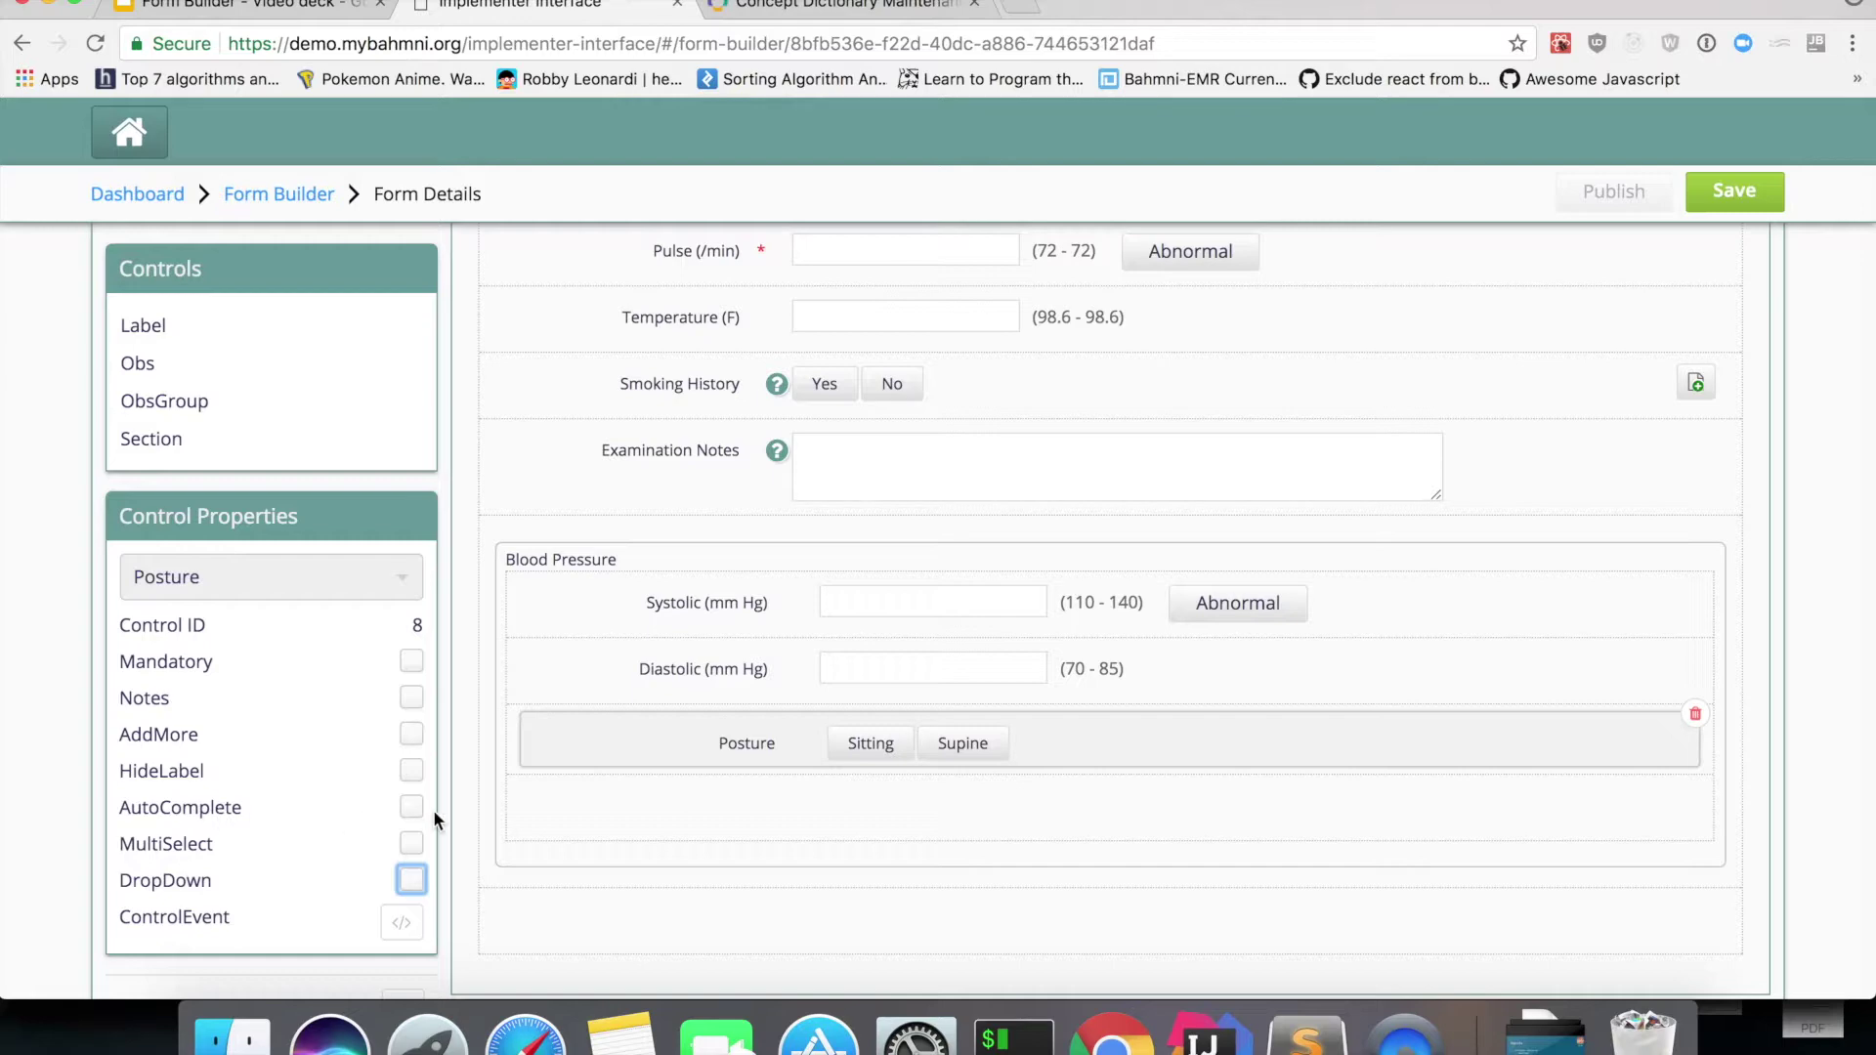
# Review the whole Vitals Demo form layout and save the form
pyautogui.scroll(4, 537, 821)
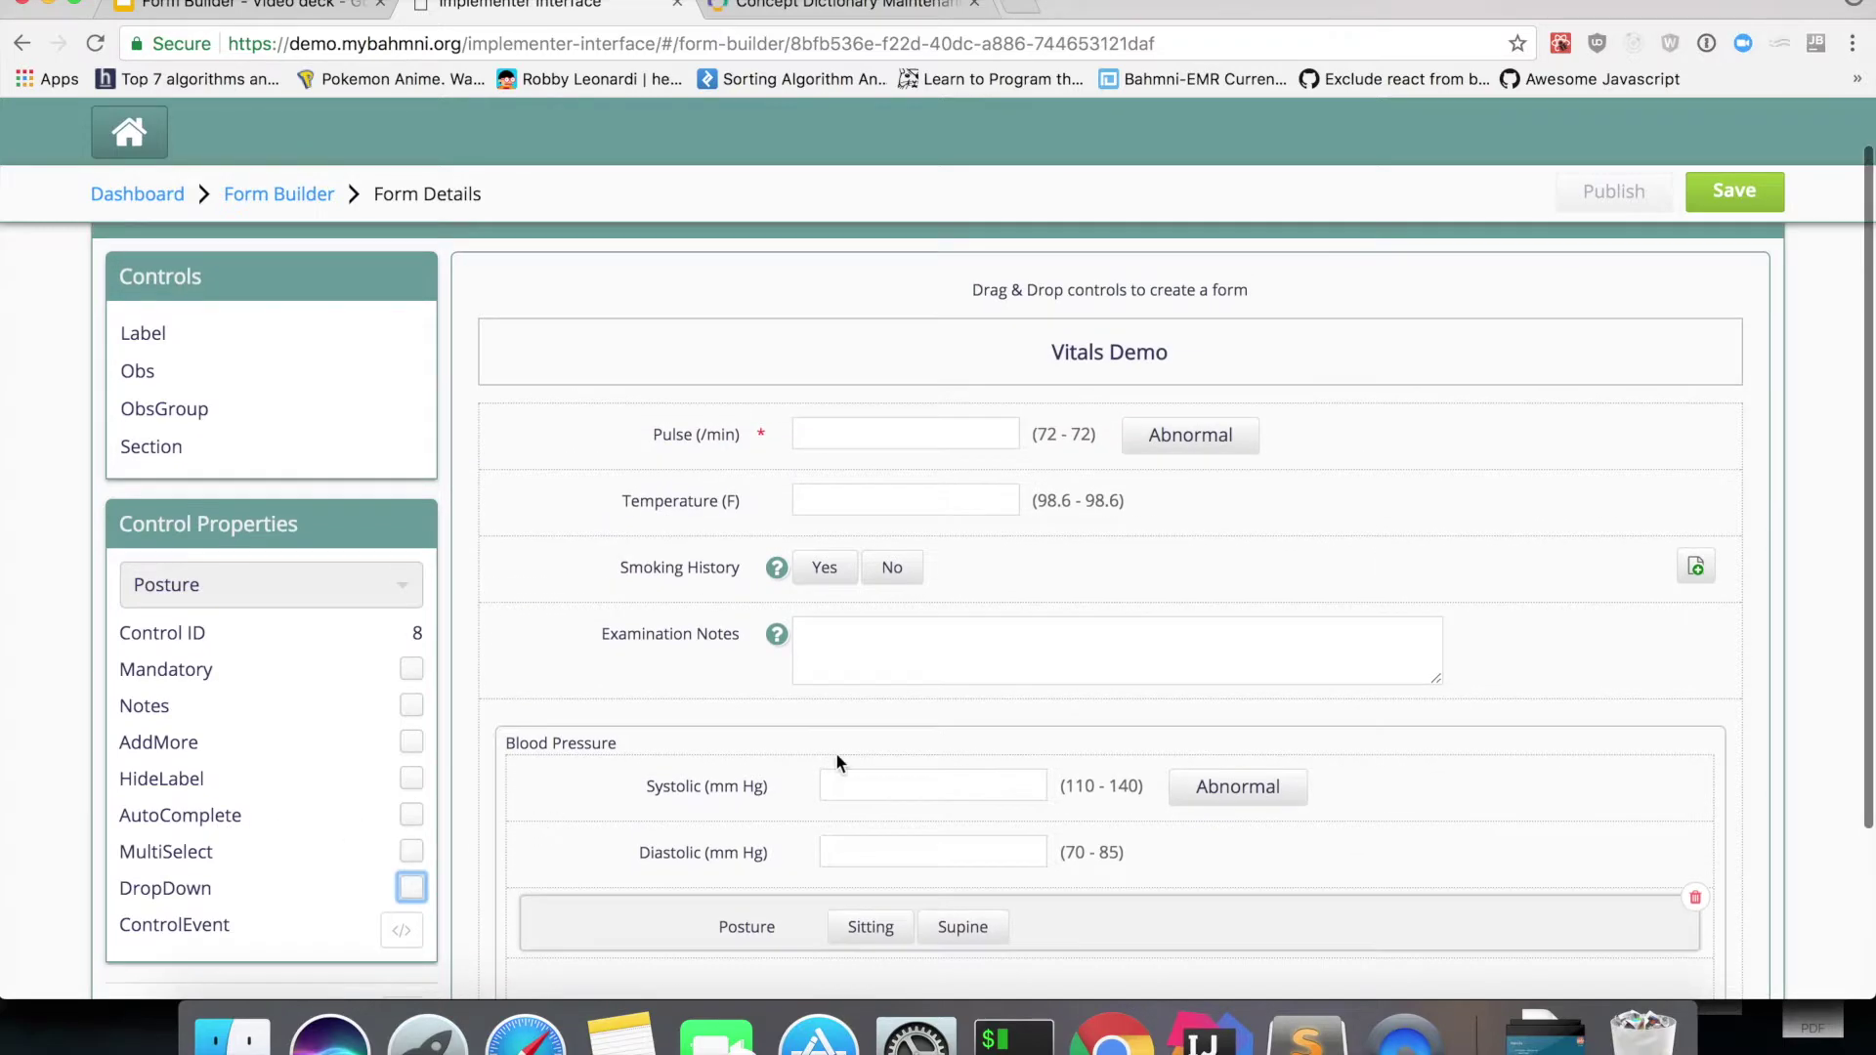
pyautogui.scroll(-1, 835, 762)
pyautogui.scroll(2, 835, 762)
pyautogui.scroll(-2, 1446, 543)
pyautogui.scroll(2, 1447, 544)
pyautogui.click(1756, 209)
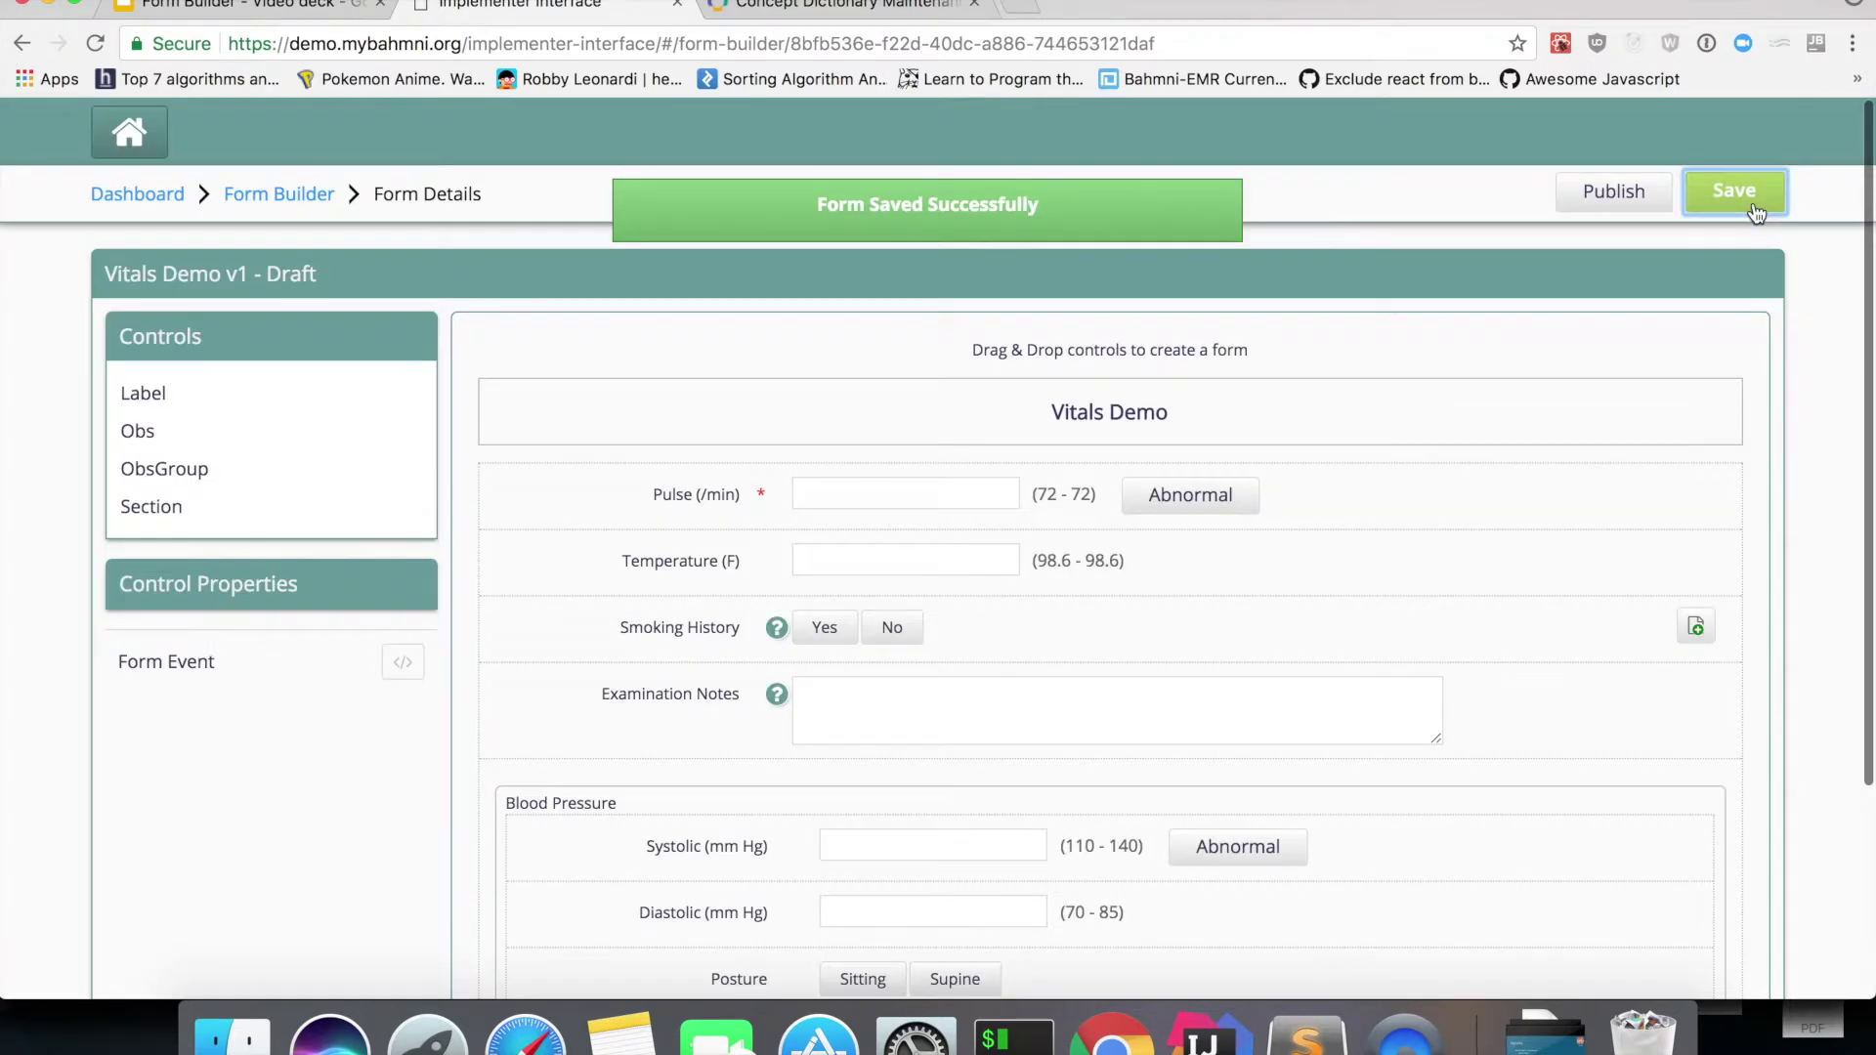
# Check the saved form's version heading and its version and status in the observation forms list
pyautogui.moveTo(227, 276); pyautogui.dragTo(380, 281)
pyautogui.click(379, 281)
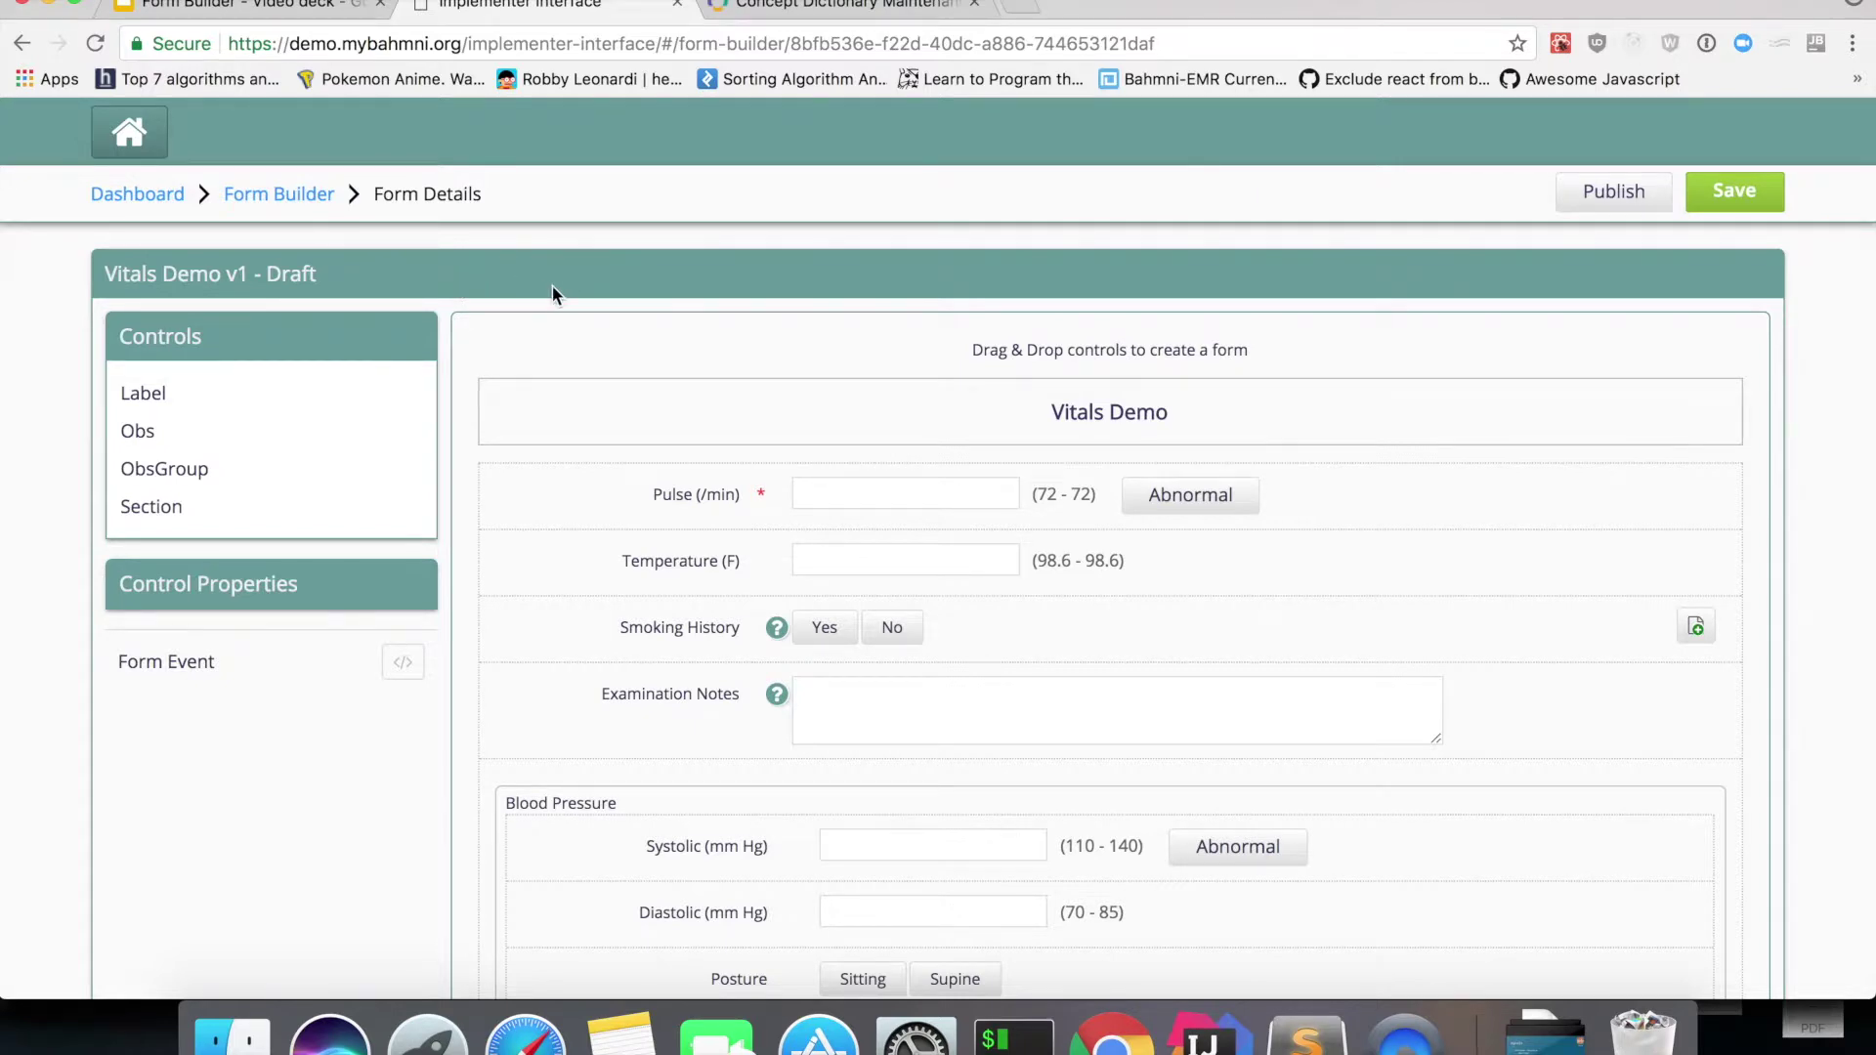
pyautogui.scroll(-1, 694, 430)
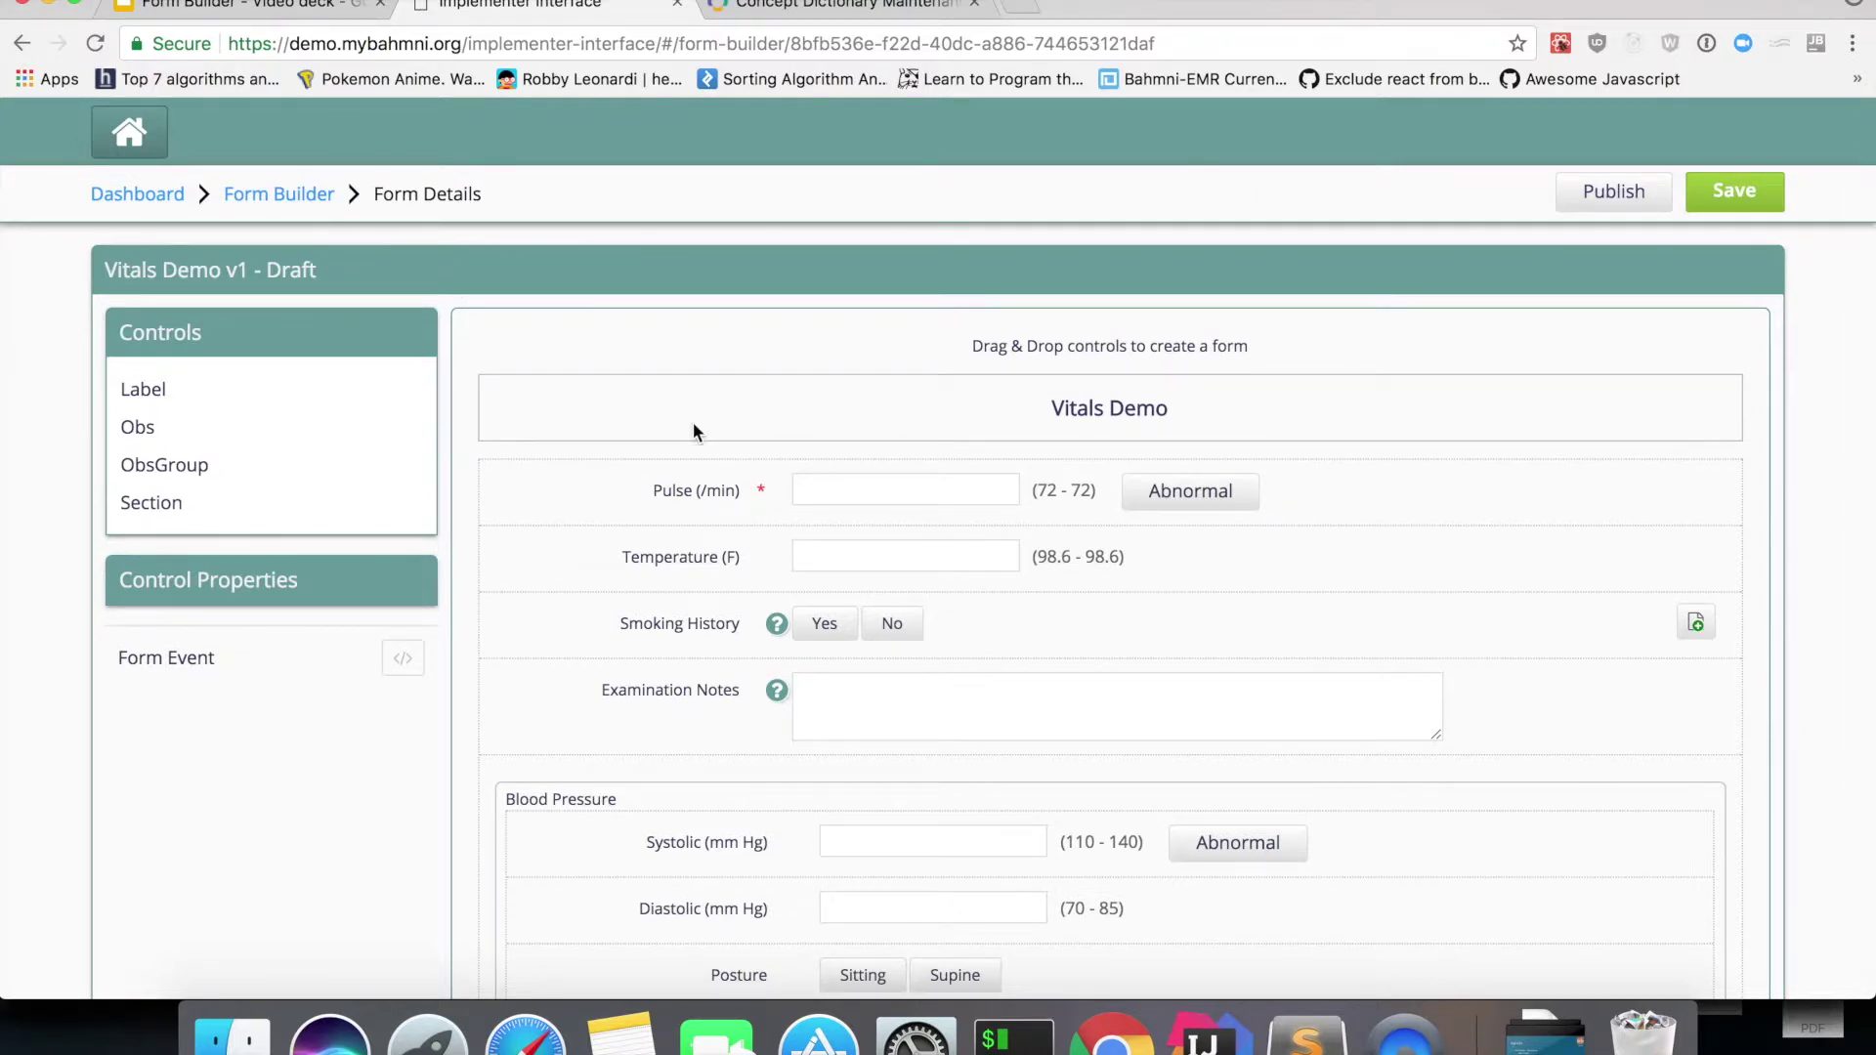
pyautogui.scroll(1, 693, 425)
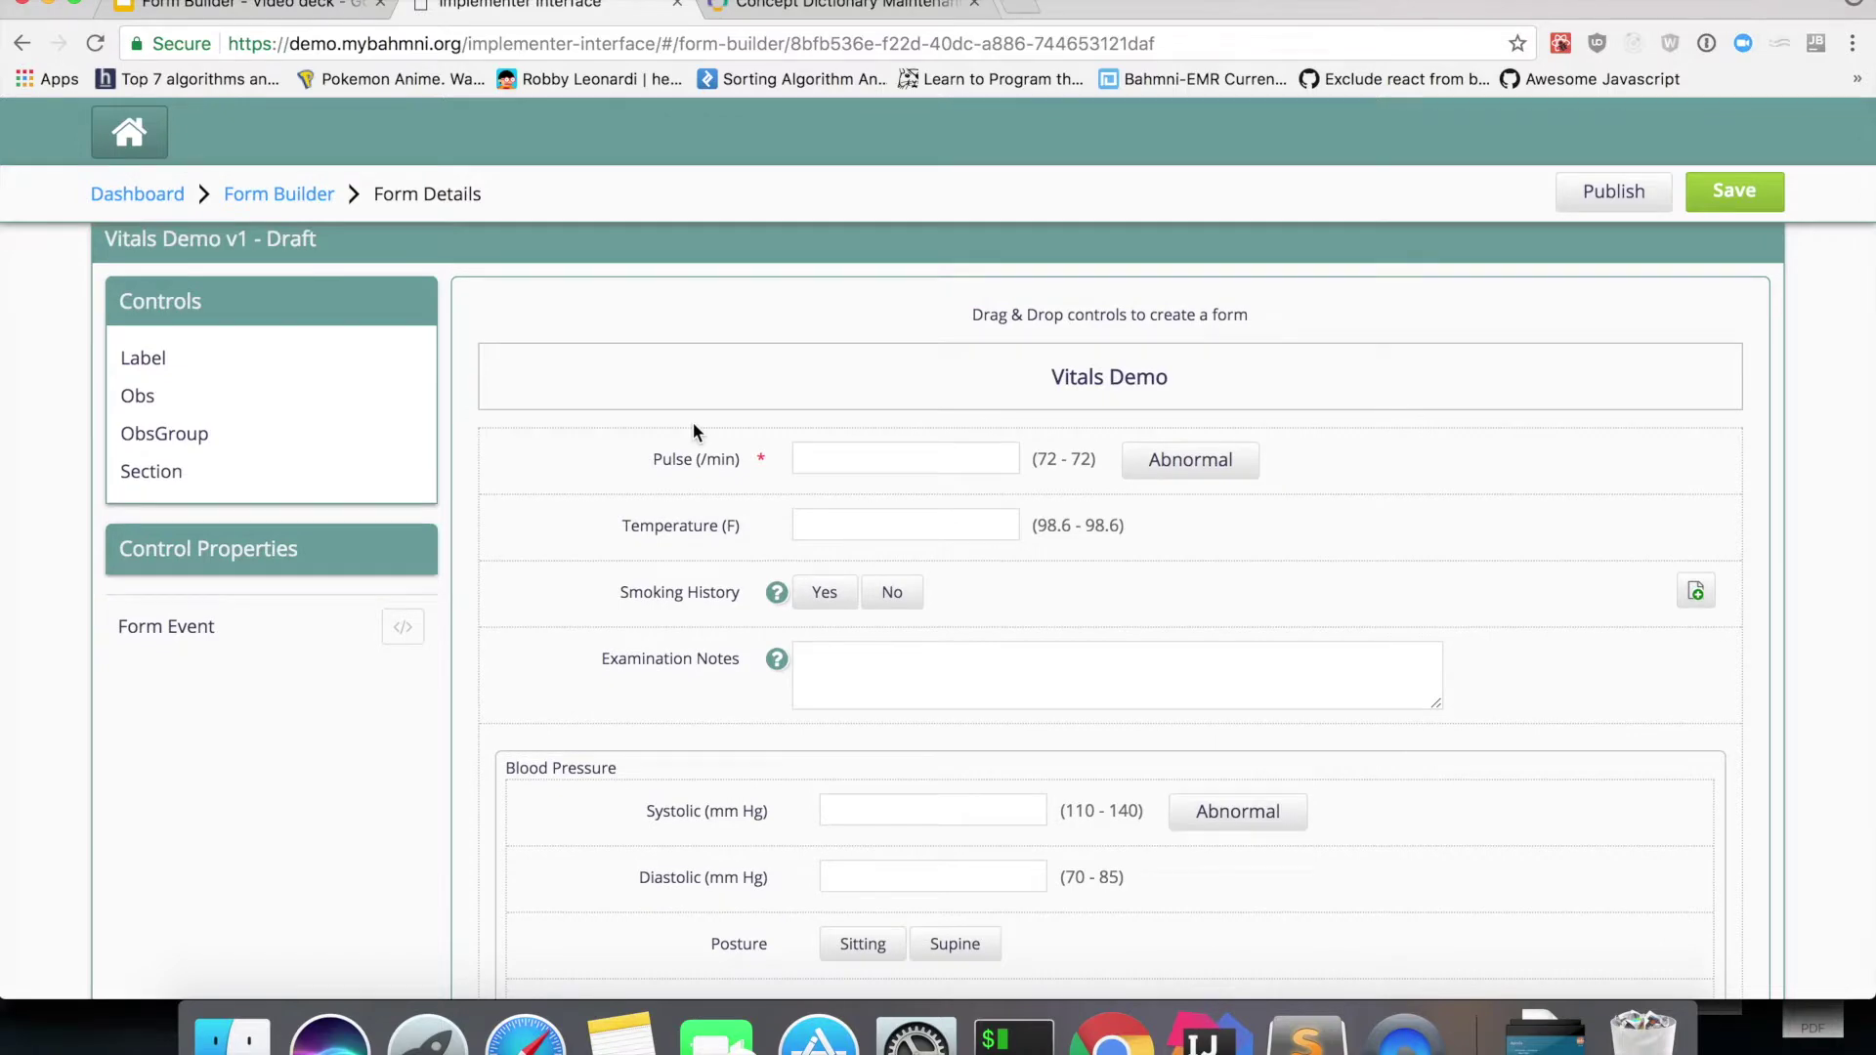
pyautogui.scroll(2, 584, 417)
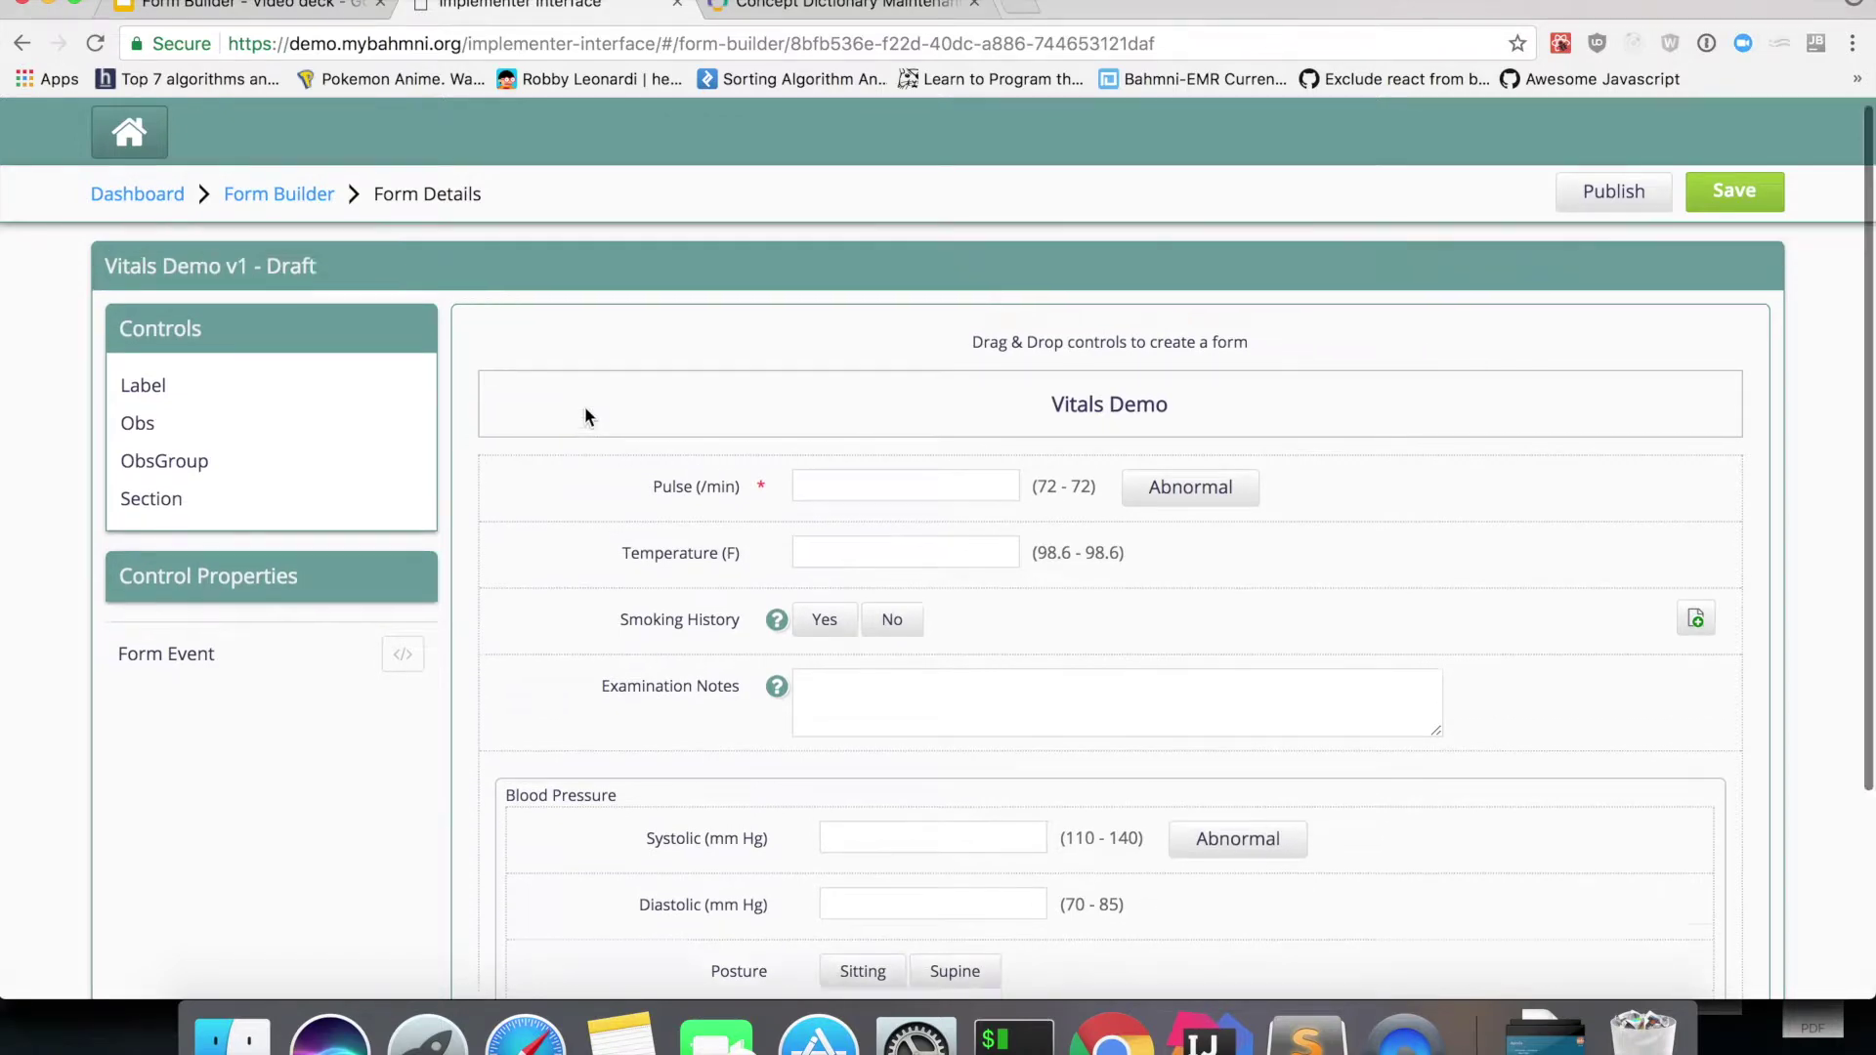
pyautogui.click(312, 192)
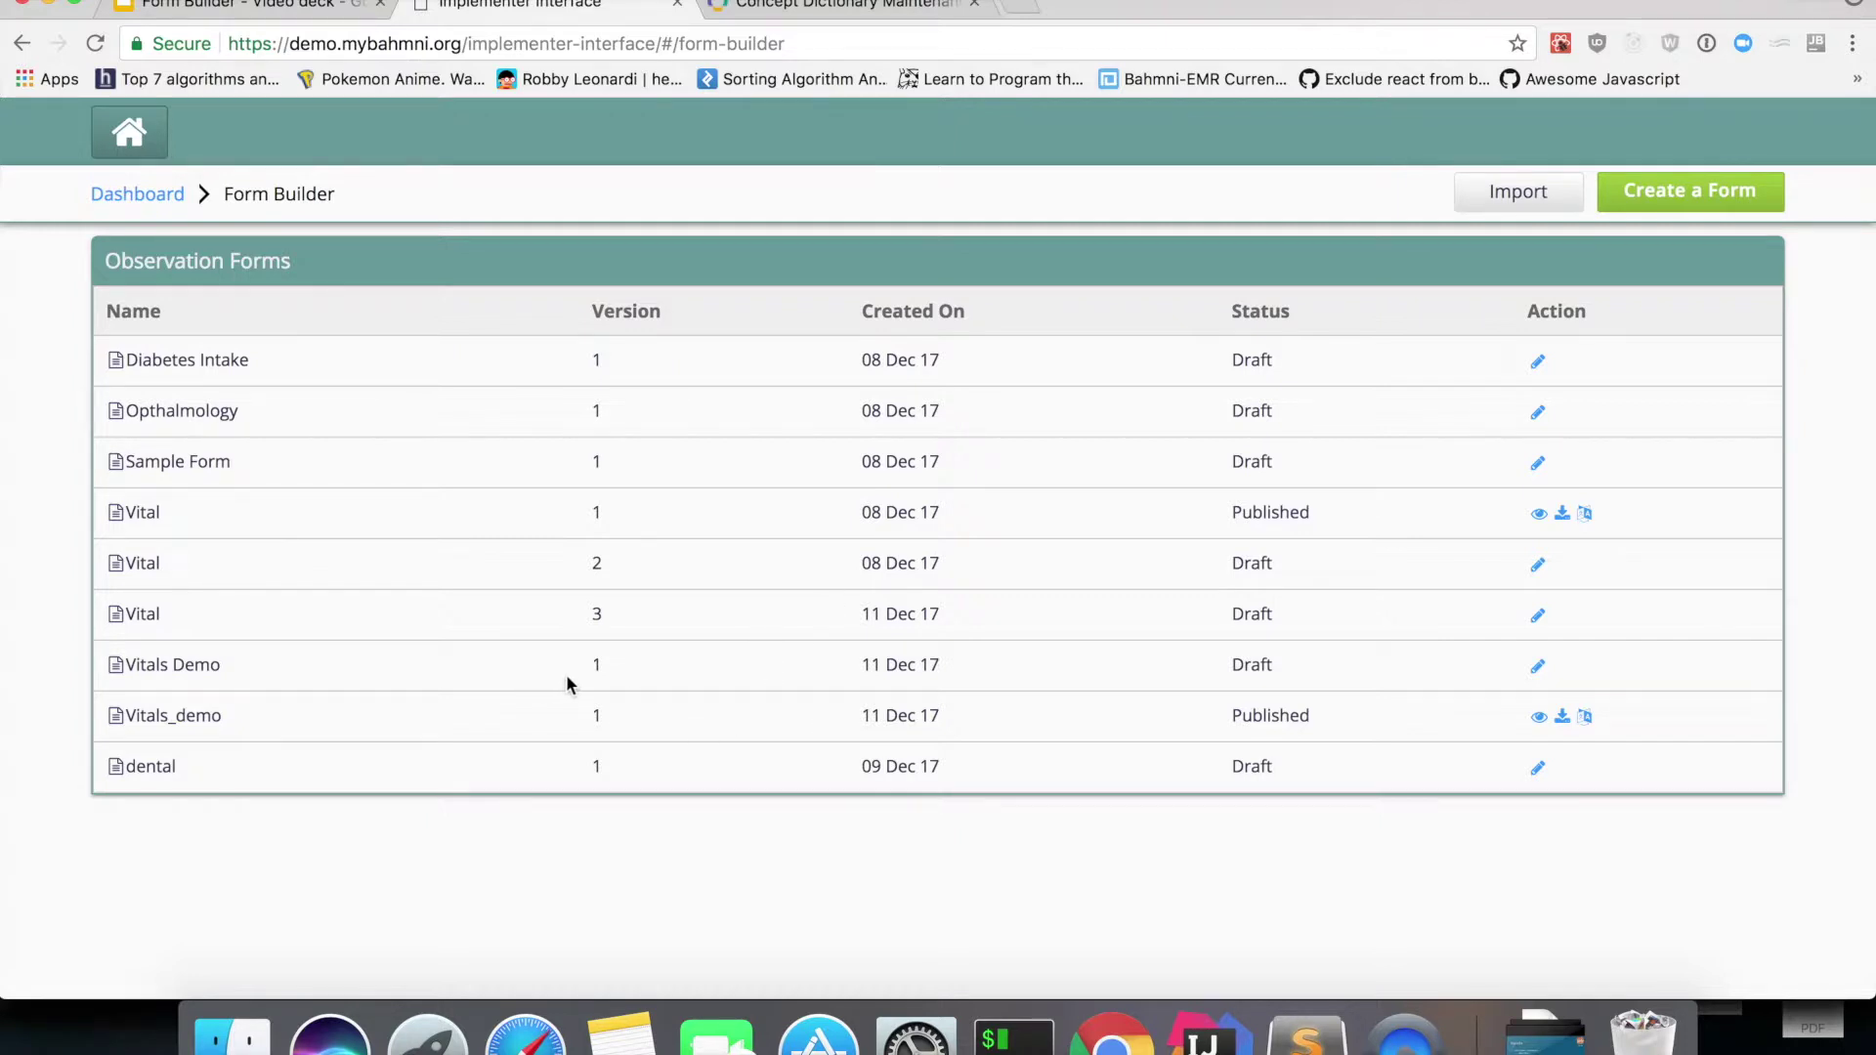
pyautogui.click(126, 669)
pyautogui.moveTo(126, 669); pyautogui.dragTo(1329, 670)
pyautogui.click(1273, 674)
# Reopen the Vitals Demo draft from the forms list and publish it
pyautogui.click(1538, 669)
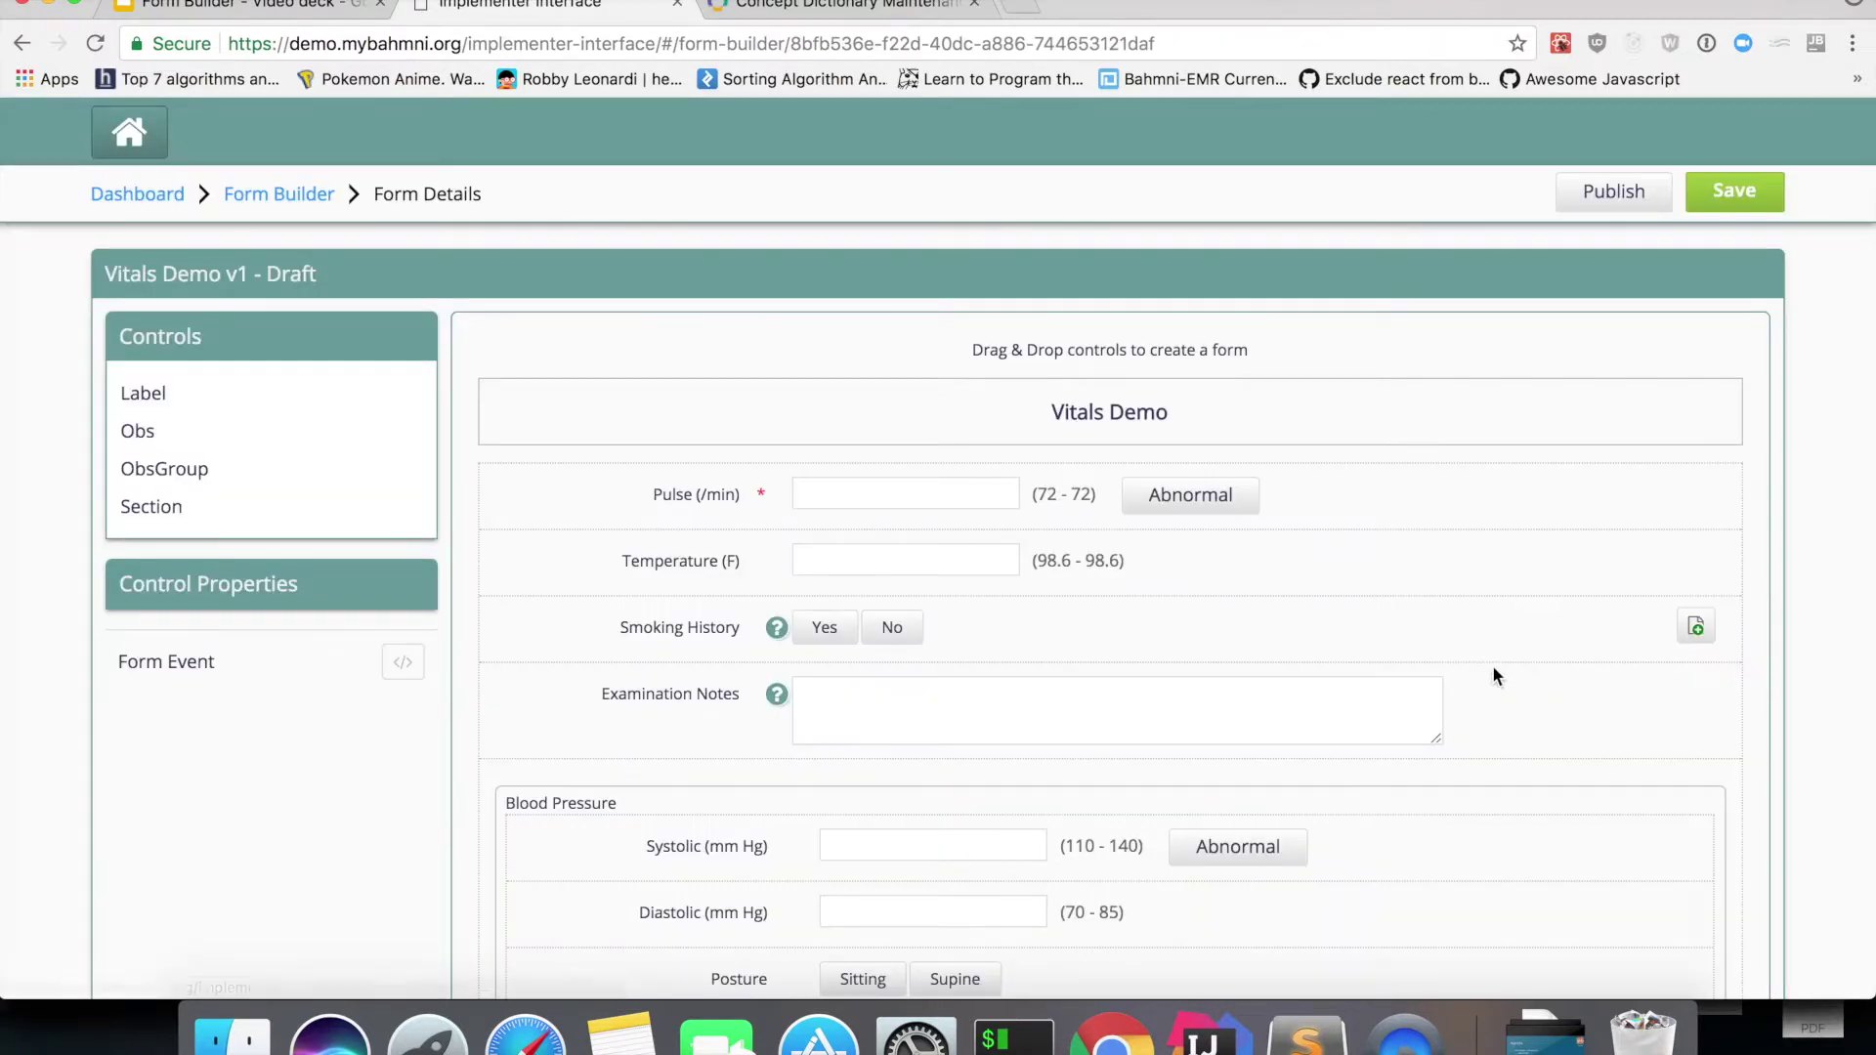
pyautogui.scroll(-3, 1180, 641)
pyautogui.scroll(3, 1270, 586)
pyautogui.click(1630, 191)
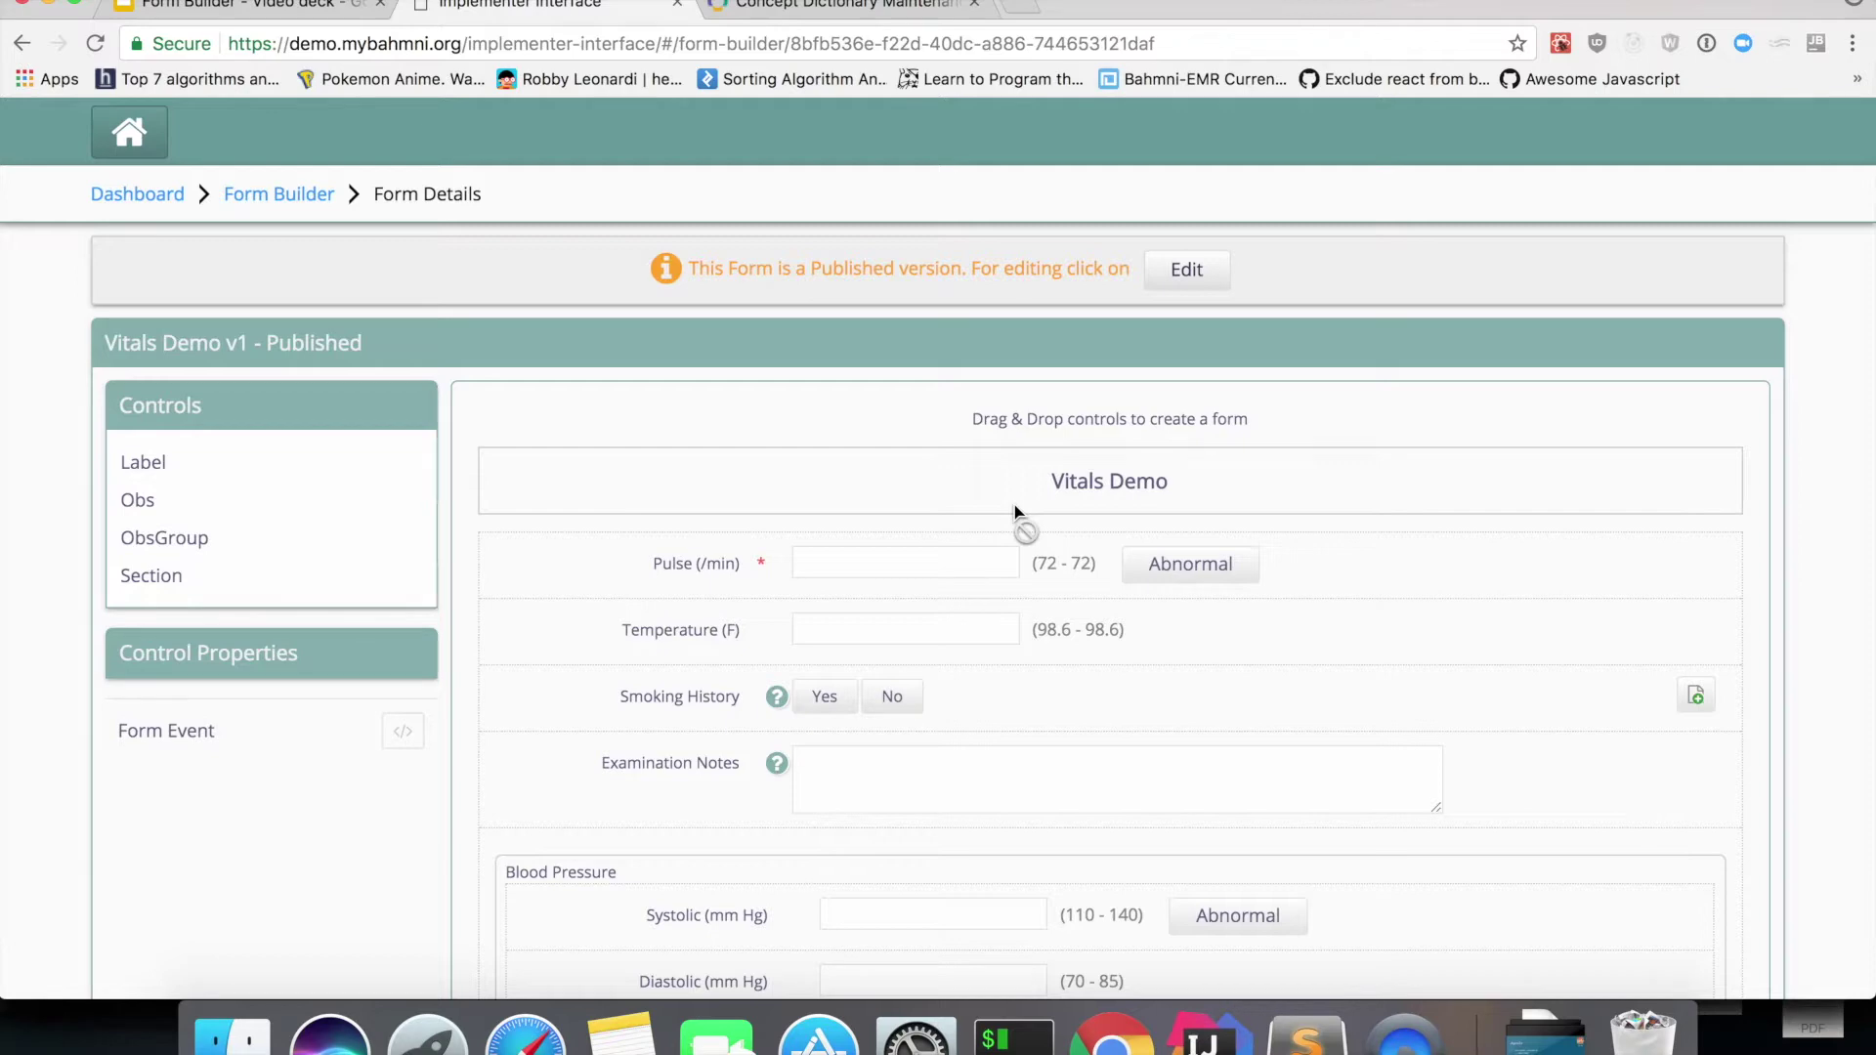
# Start editing the published Vitals Demo form, agree to create a new version, and save that version
pyautogui.scroll(-5, 1006, 662)
pyautogui.scroll(5, 1011, 644)
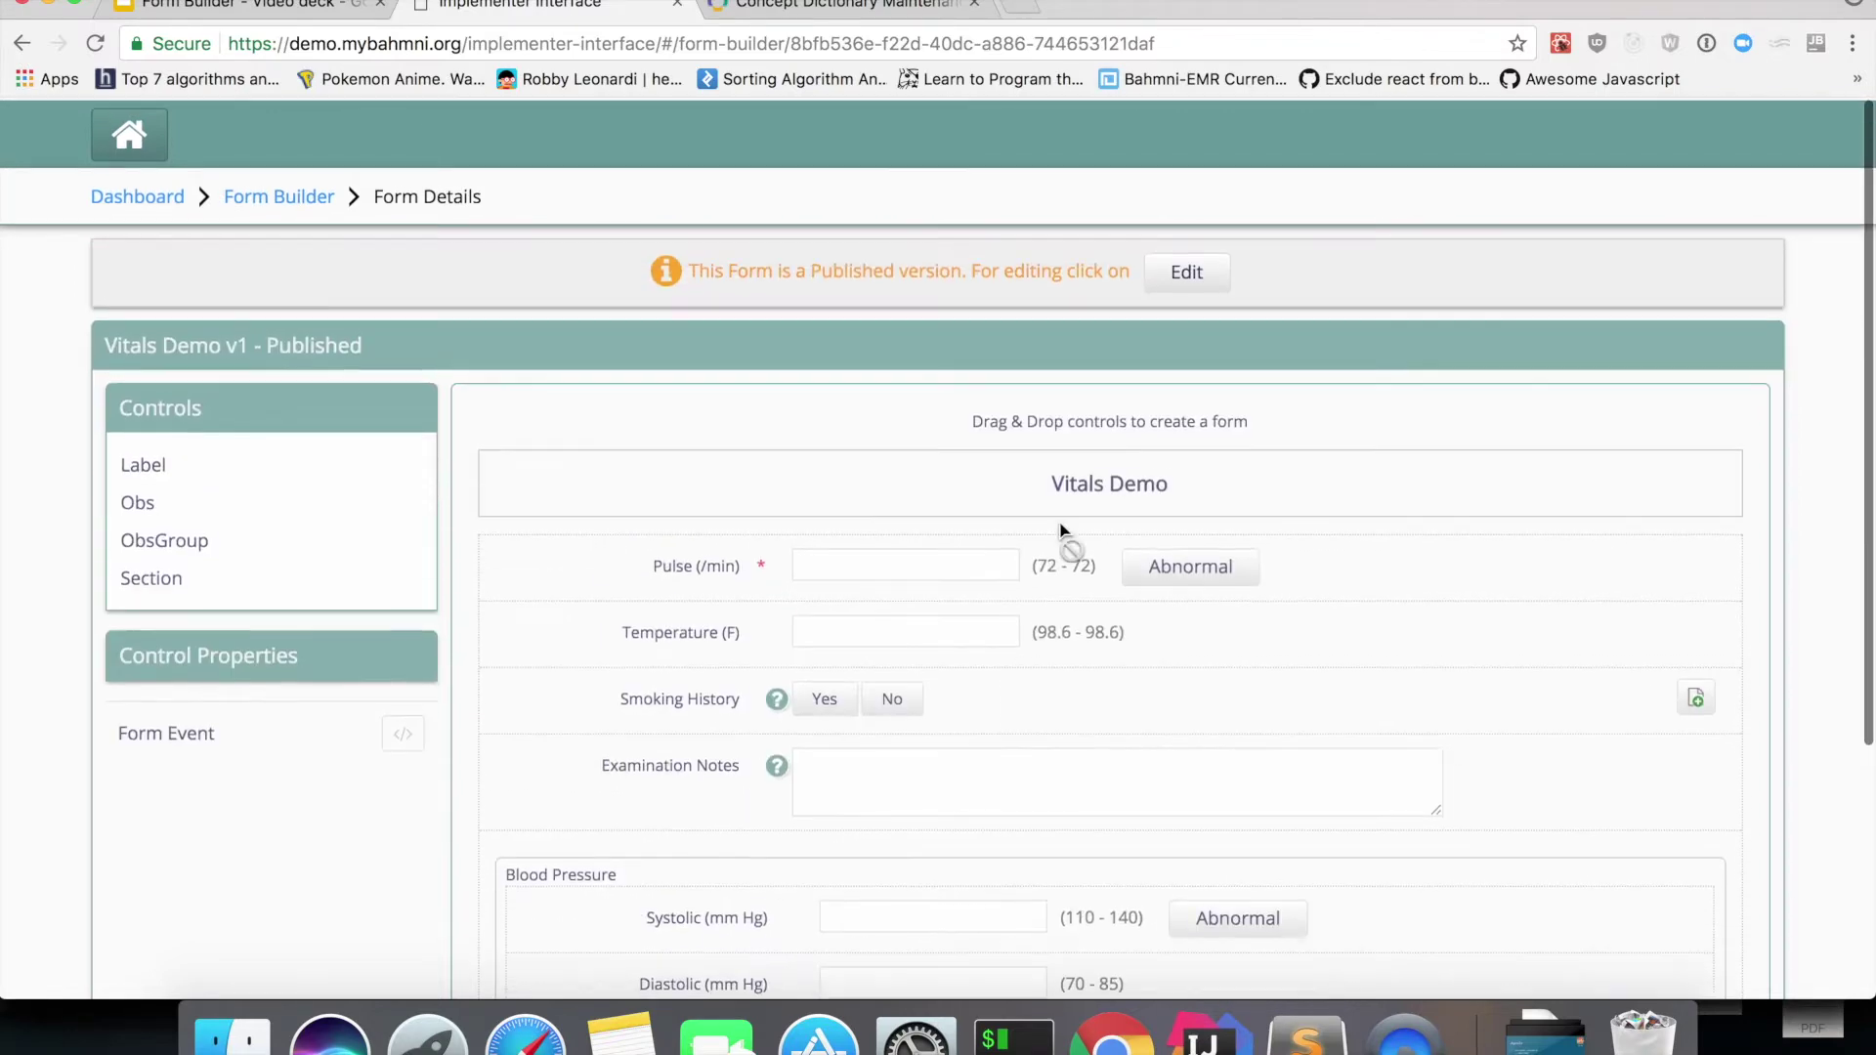
pyautogui.click(1201, 268)
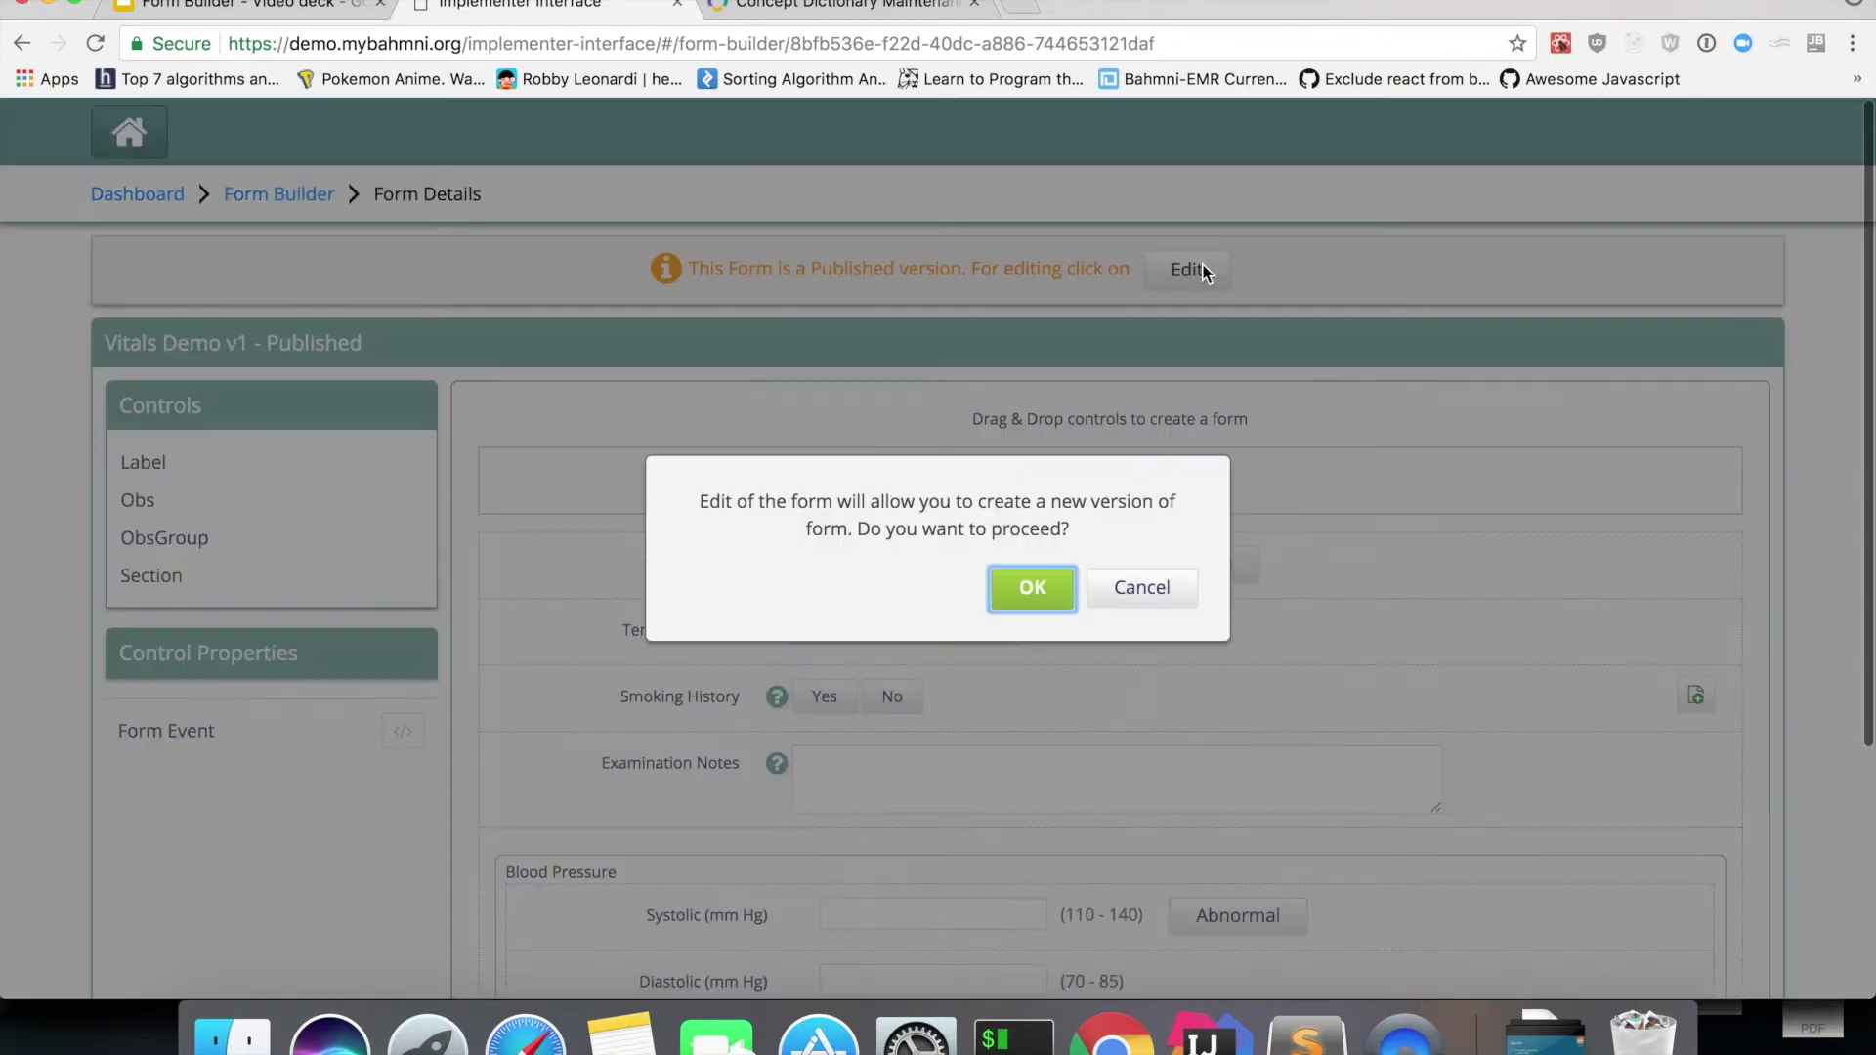
pyautogui.click(1035, 589)
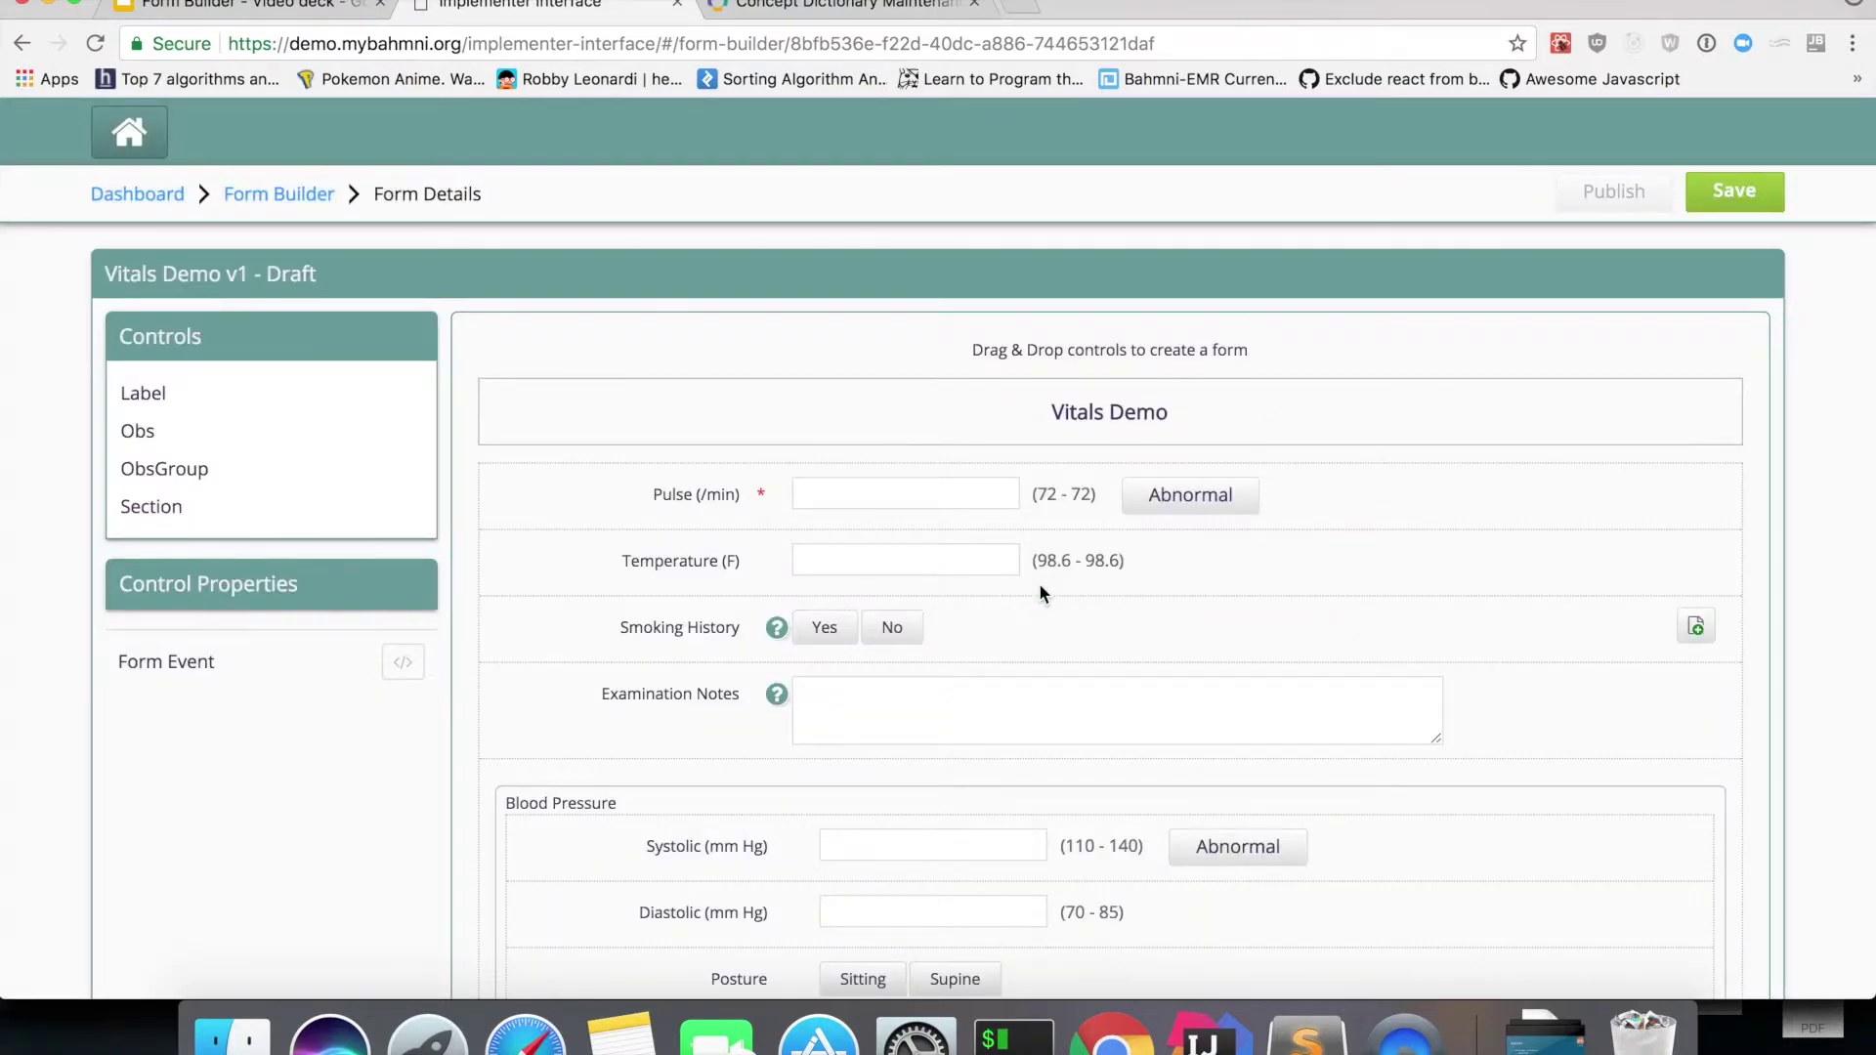
pyautogui.scroll(-2, 1039, 584)
pyautogui.scroll(2, 1037, 581)
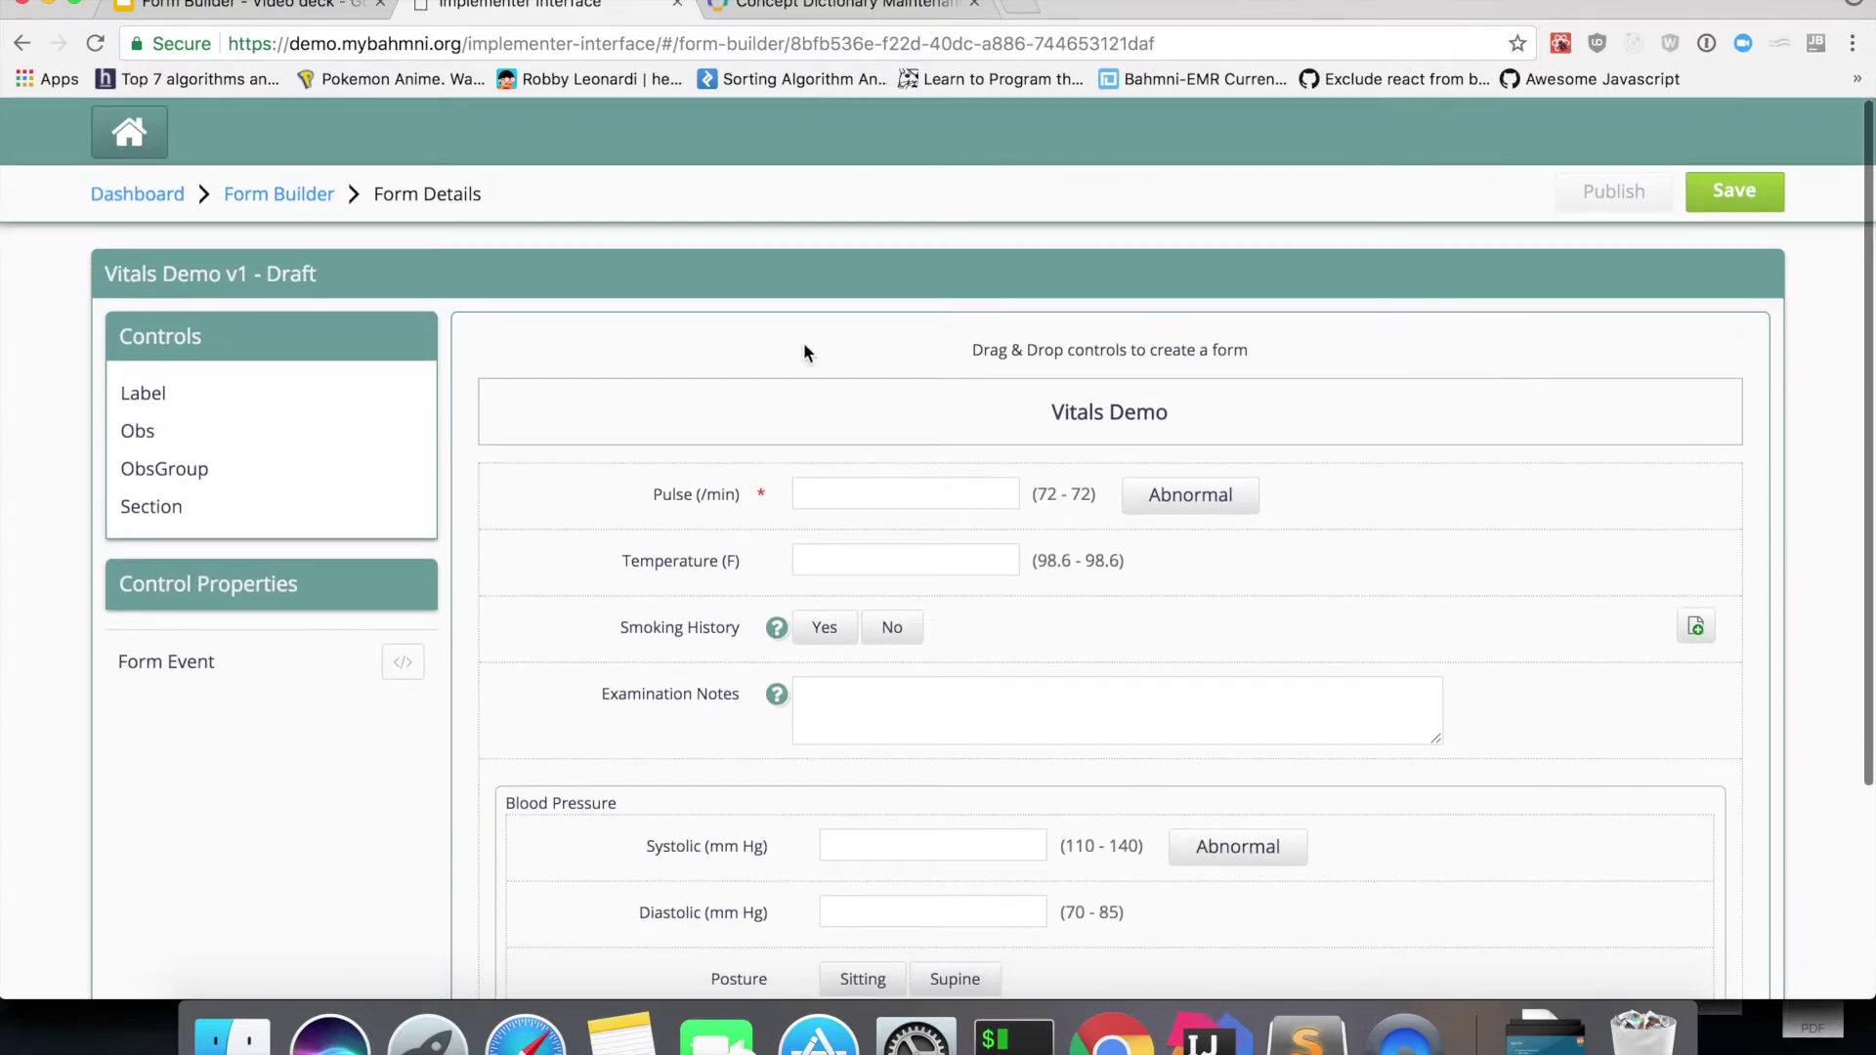
pyautogui.click(1743, 194)
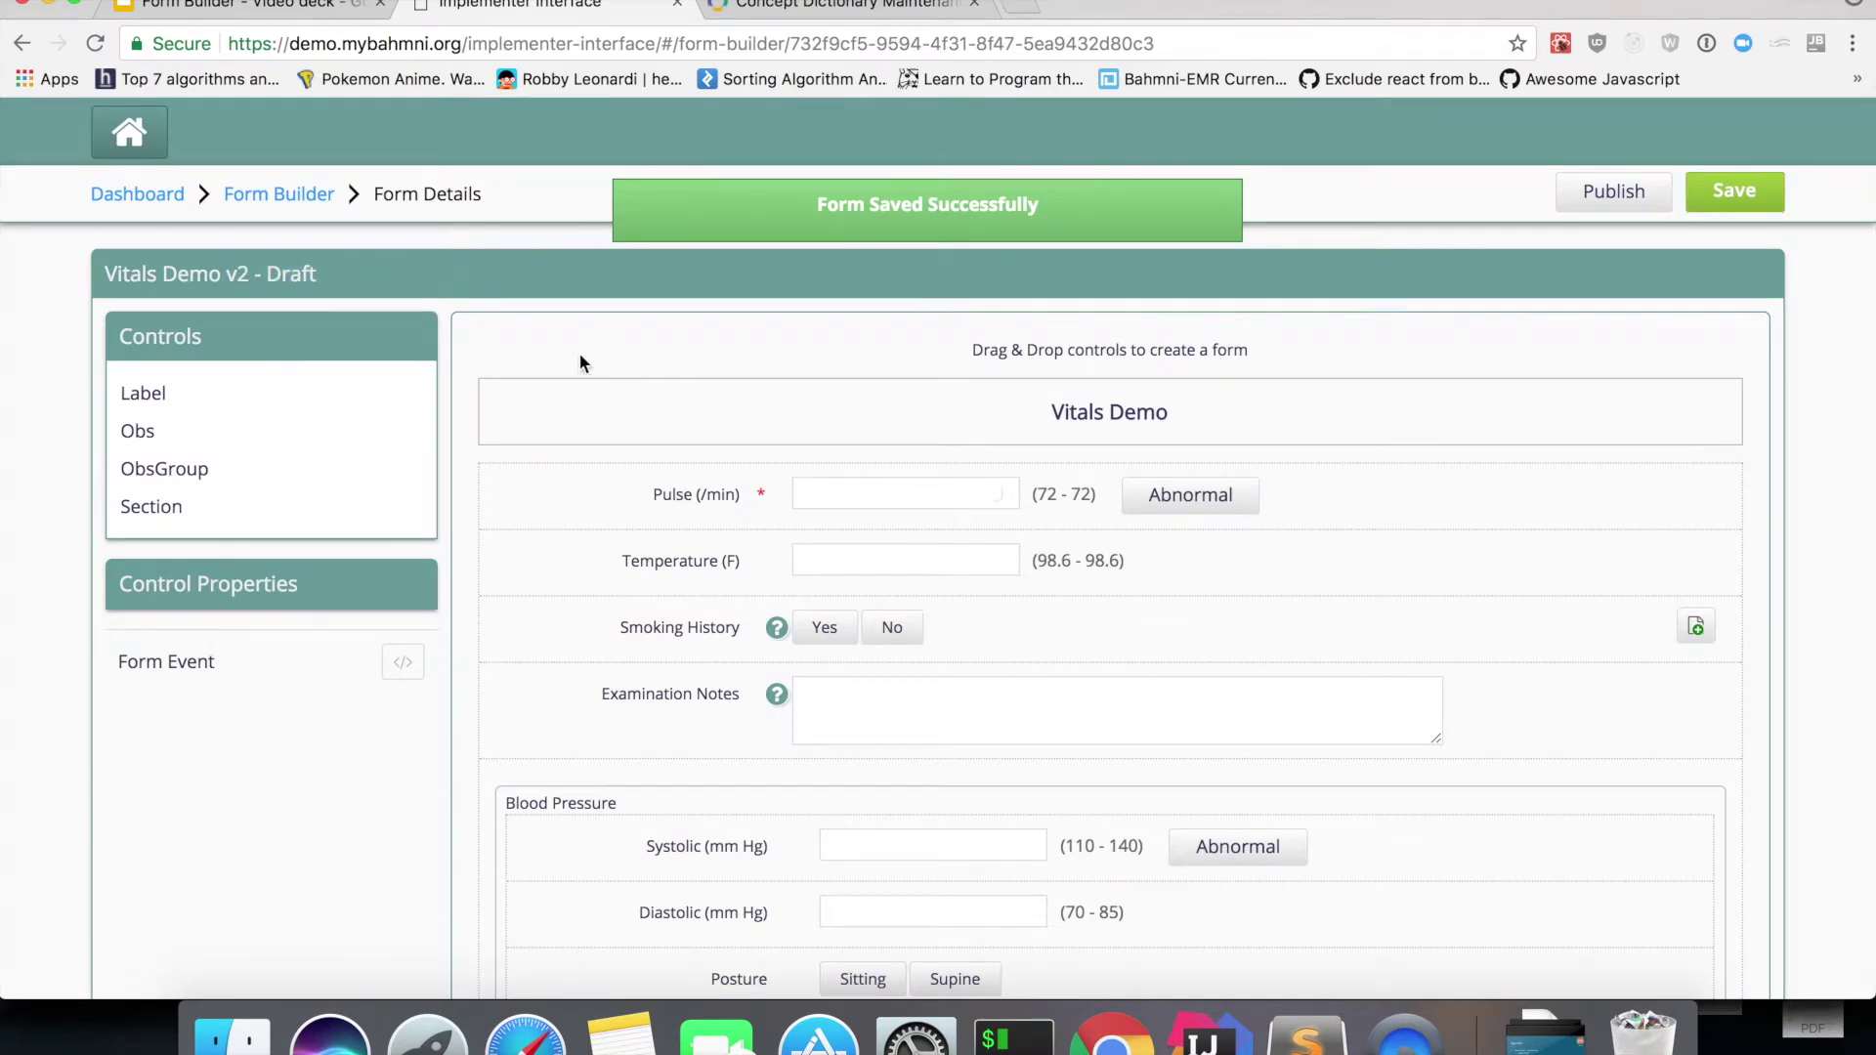
# Return to the observation forms list and compare the status and available actions of both Vitals Demo versions
pyautogui.click(279, 200)
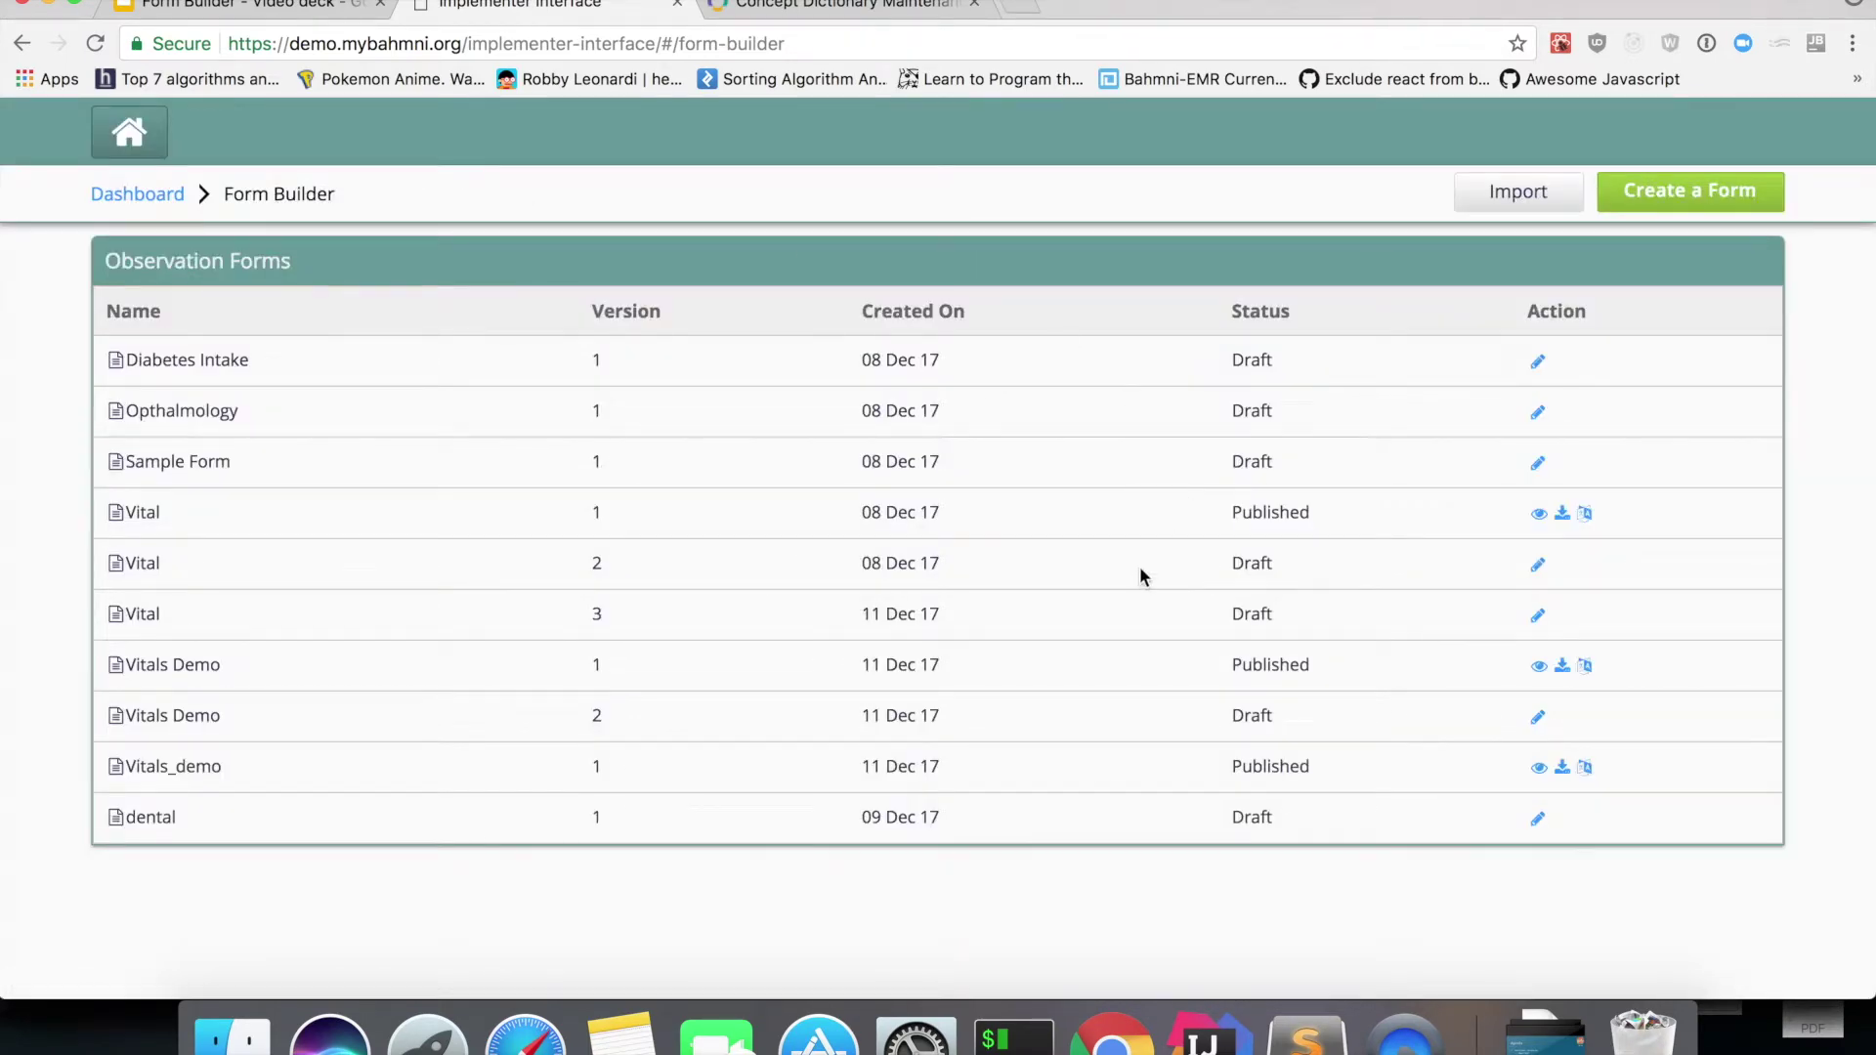
pyautogui.click(121, 672)
pyautogui.moveTo(121, 672); pyautogui.dragTo(1517, 741)
pyautogui.click(1398, 723)
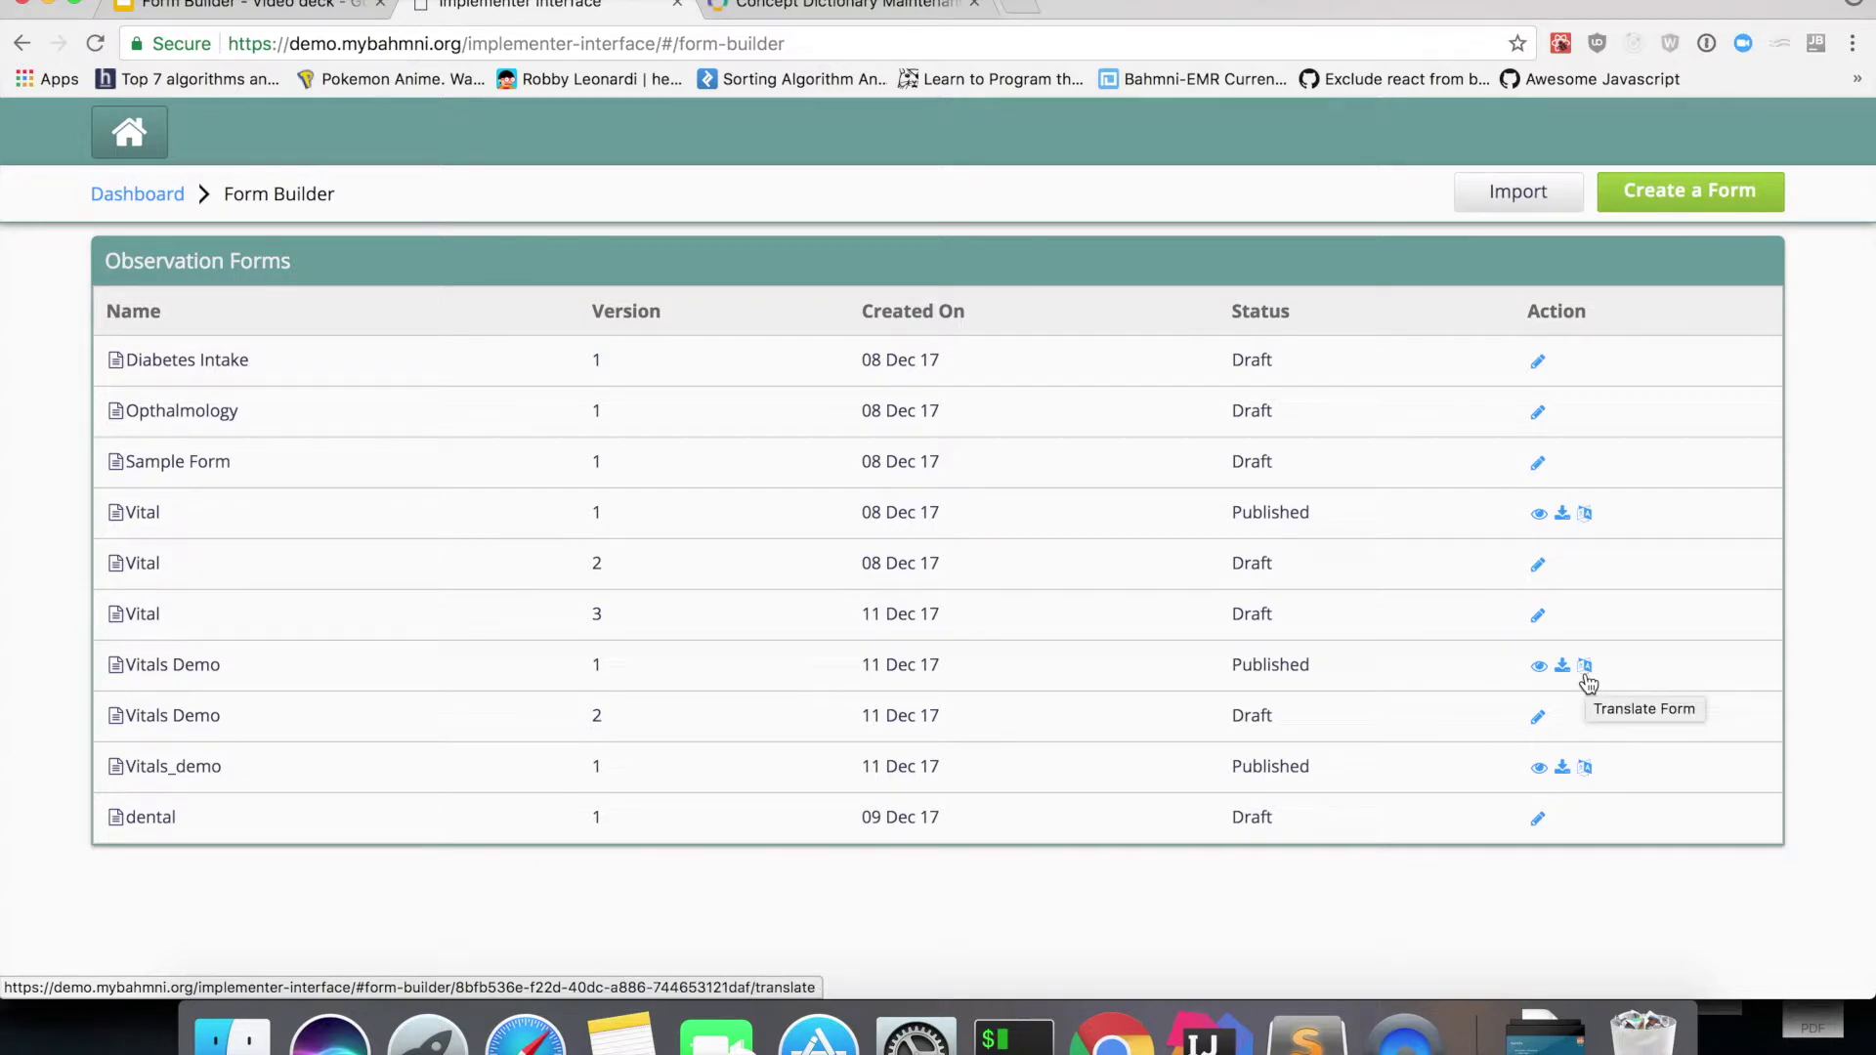
pyautogui.moveTo(557, 716); pyautogui.dragTo(1400, 723)
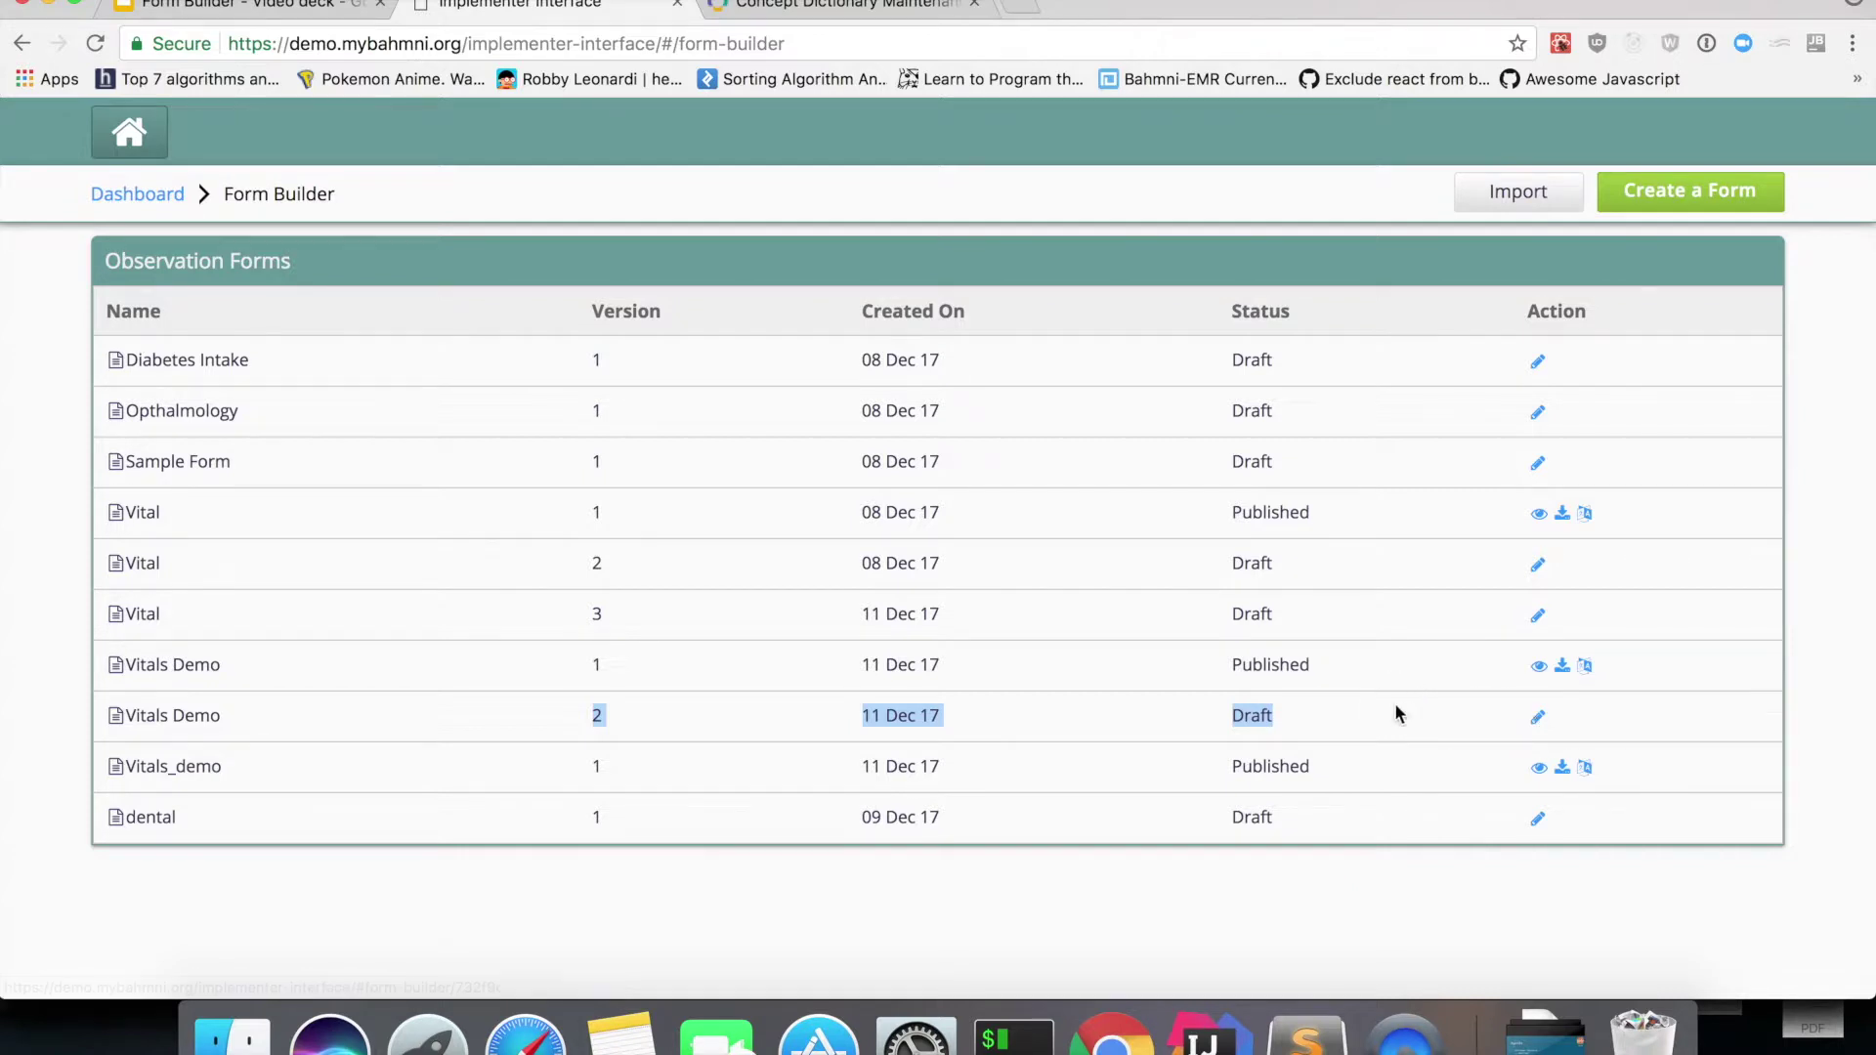
pyautogui.click(1396, 706)
# Go to the Clinical module and open the consultation of the last patient among the active patients
pyautogui.click(125, 142)
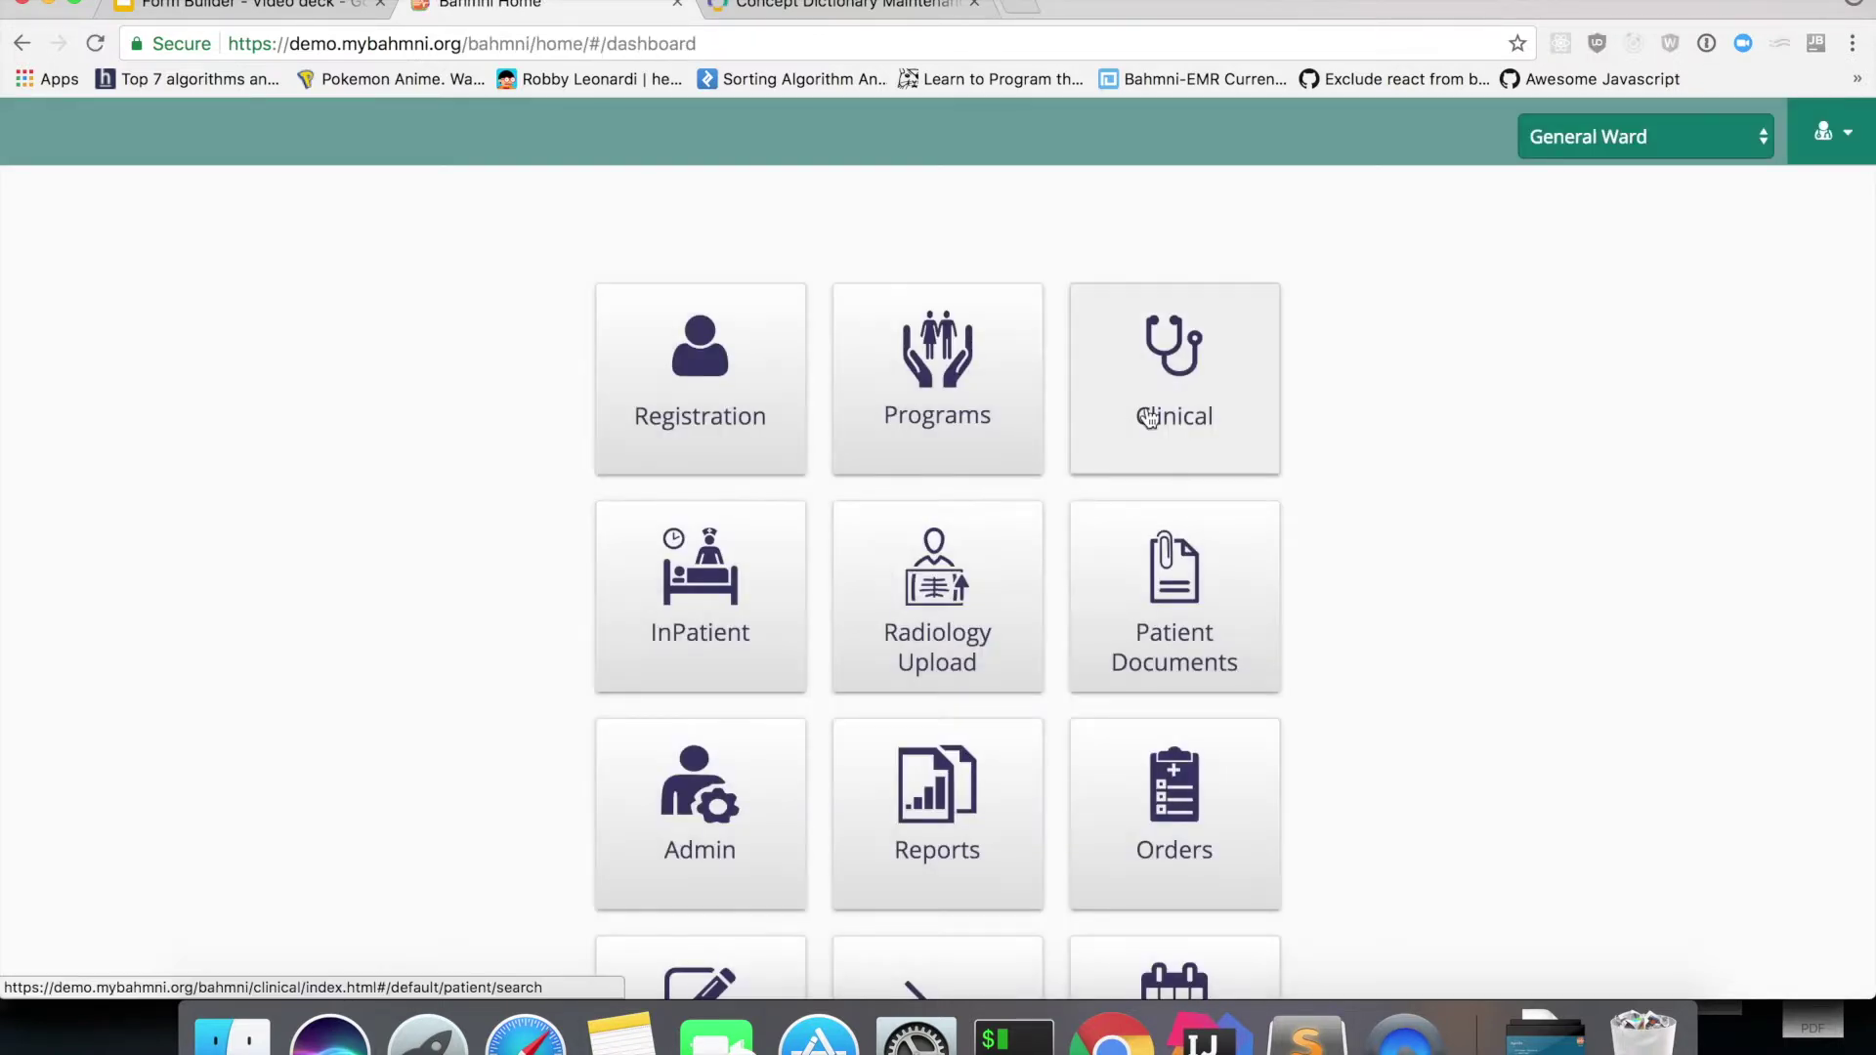
pyautogui.click(1149, 419)
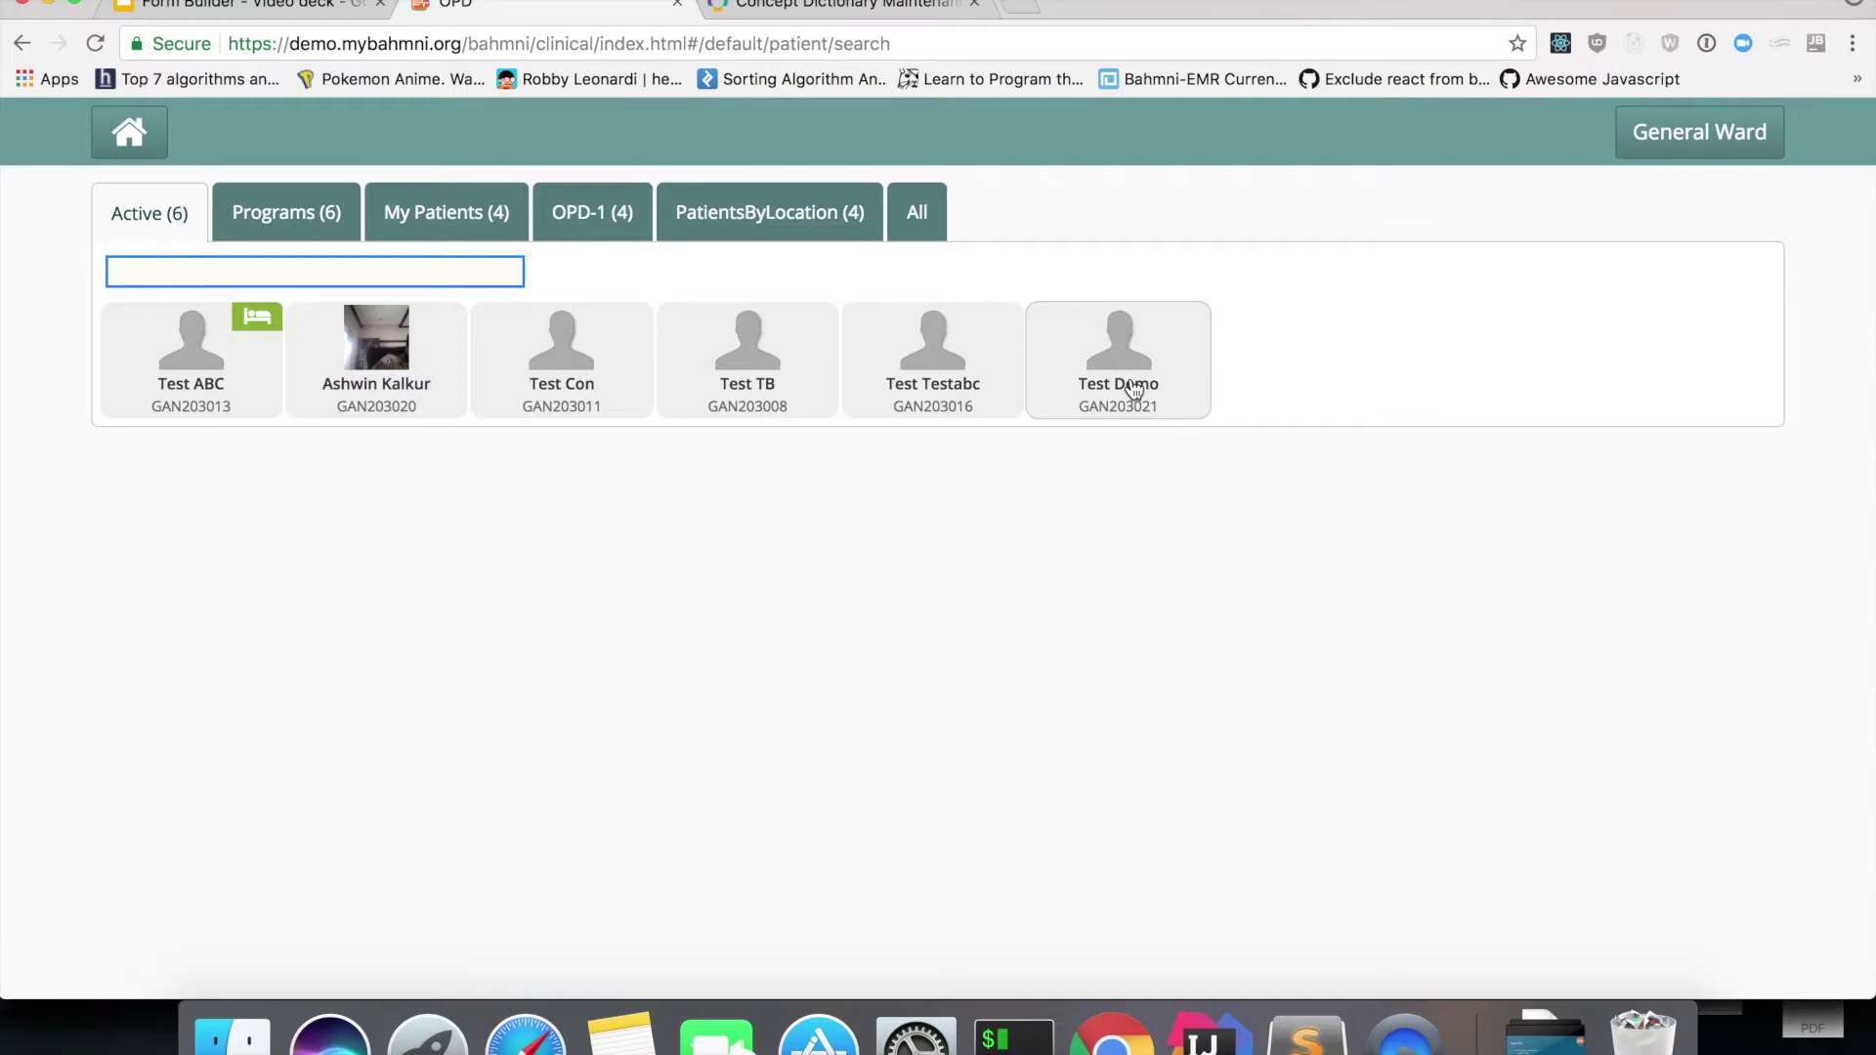
pyautogui.click(1134, 389)
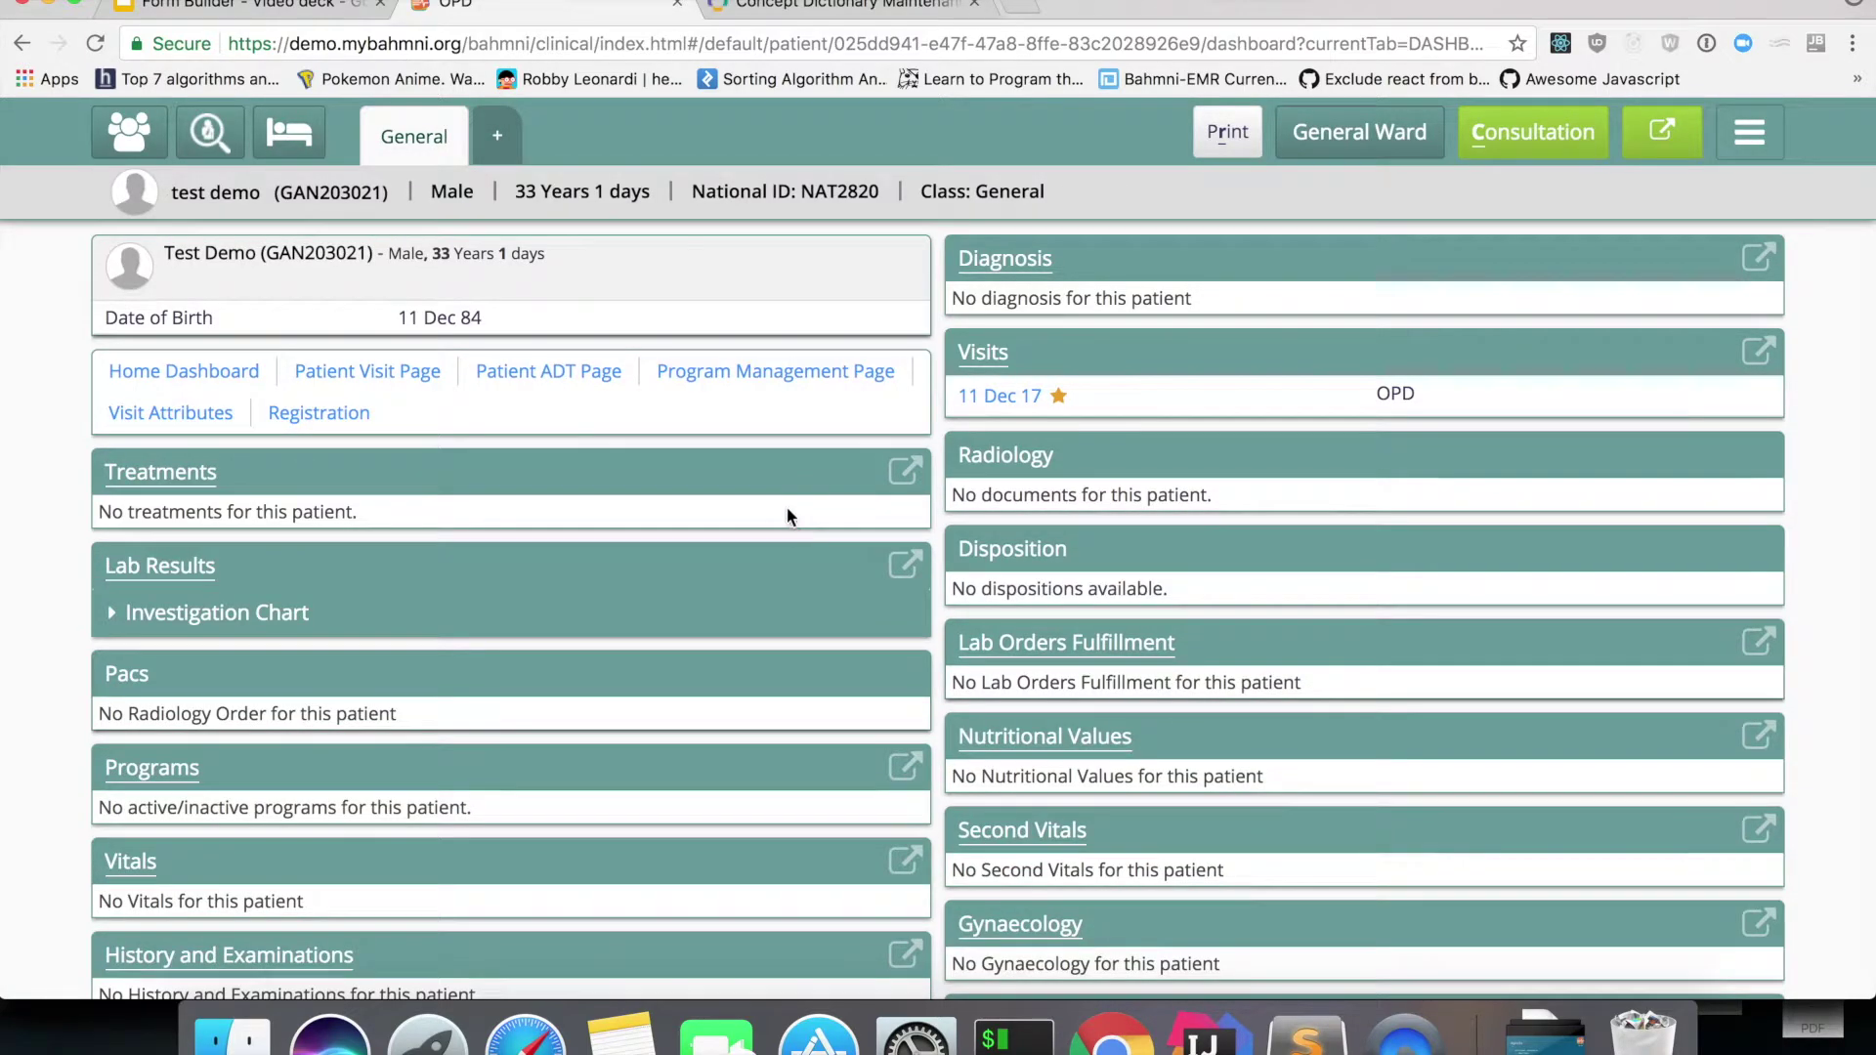
pyautogui.click(1550, 141)
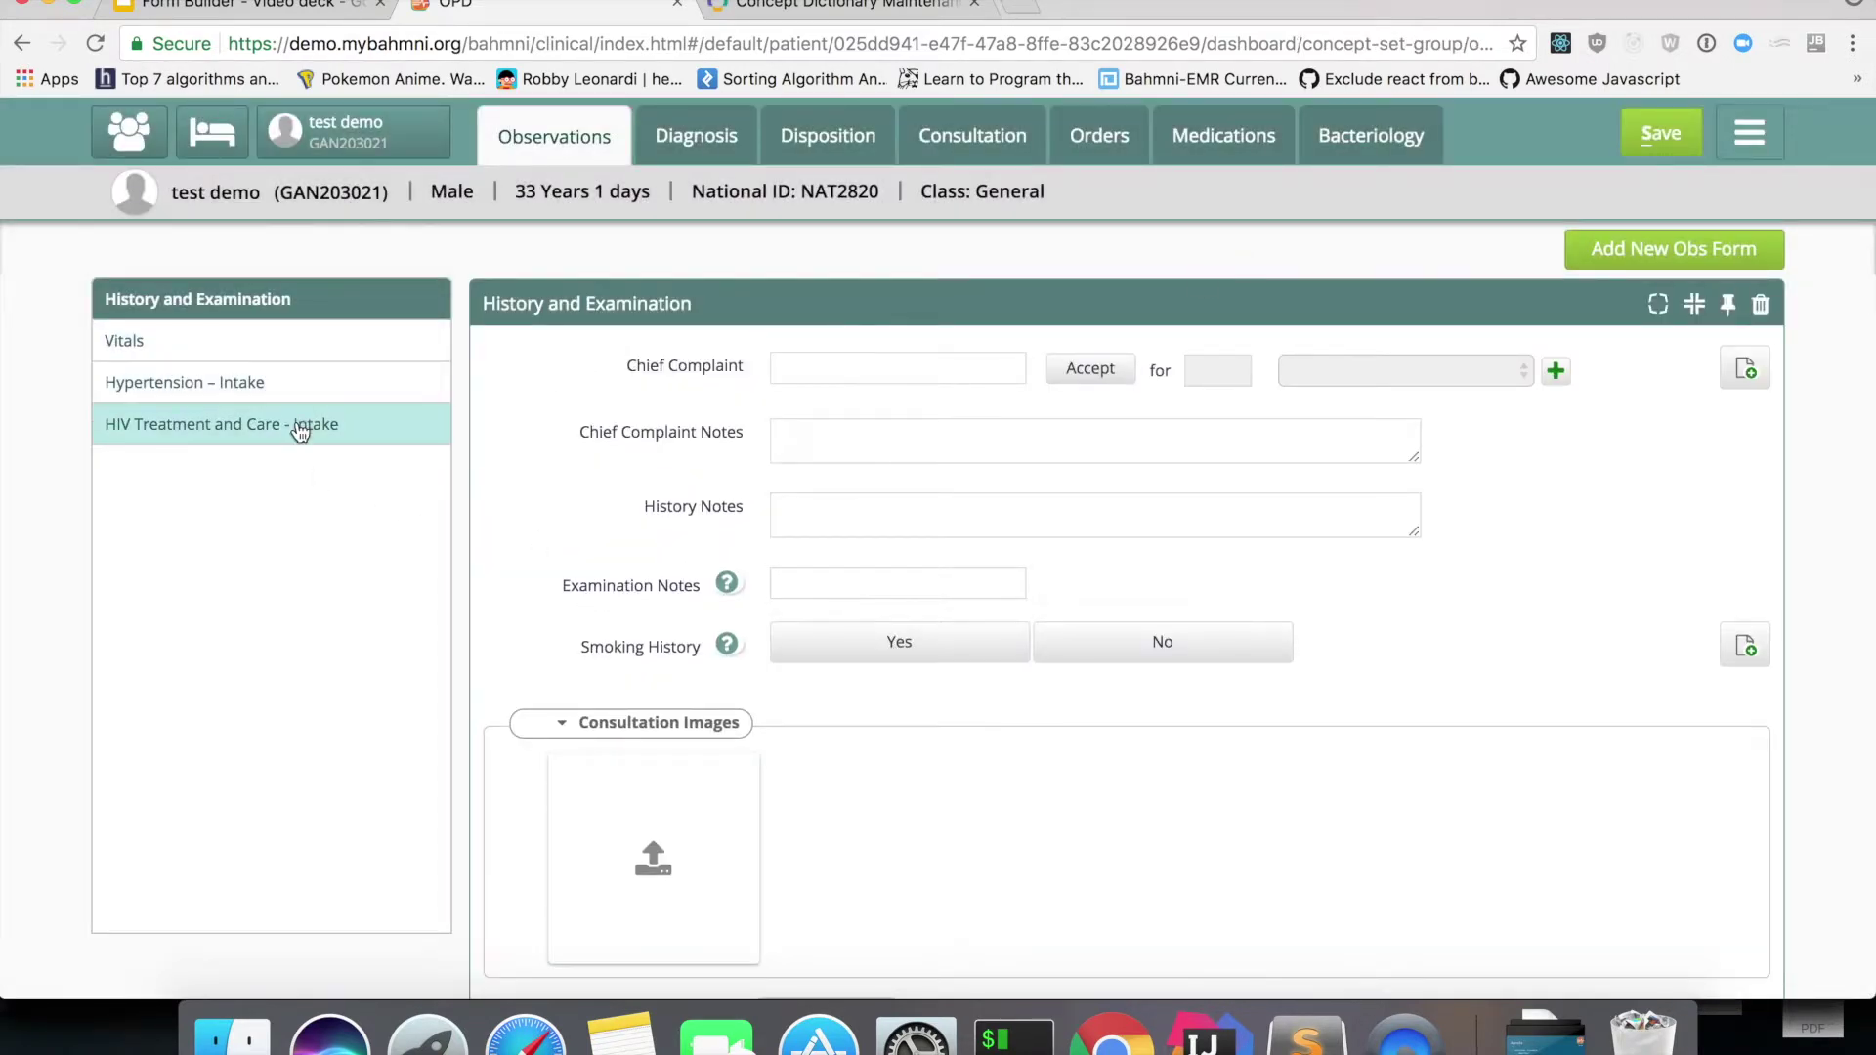
# Add the Vitals Demo form to the patient's observations from the list of available observation forms
pyautogui.scroll(-4, 728, 473)
pyautogui.scroll(4, 977, 537)
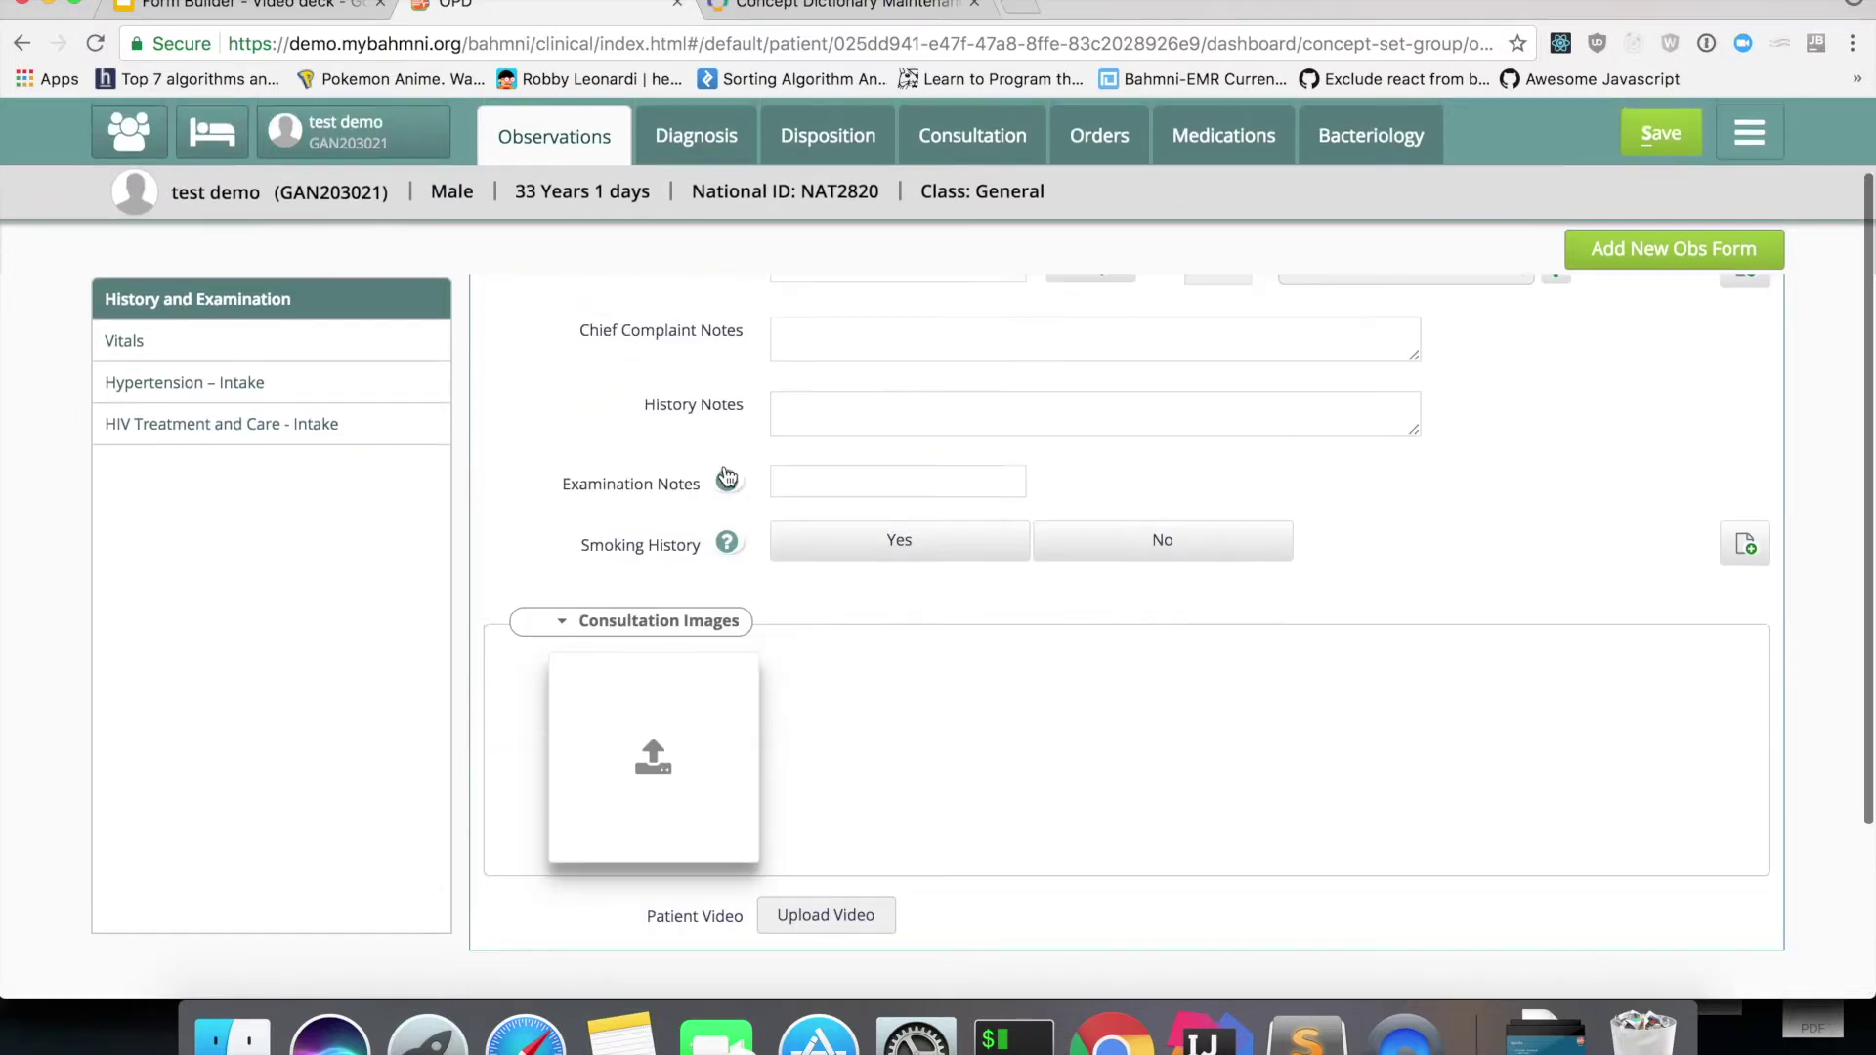
pyautogui.click(1626, 256)
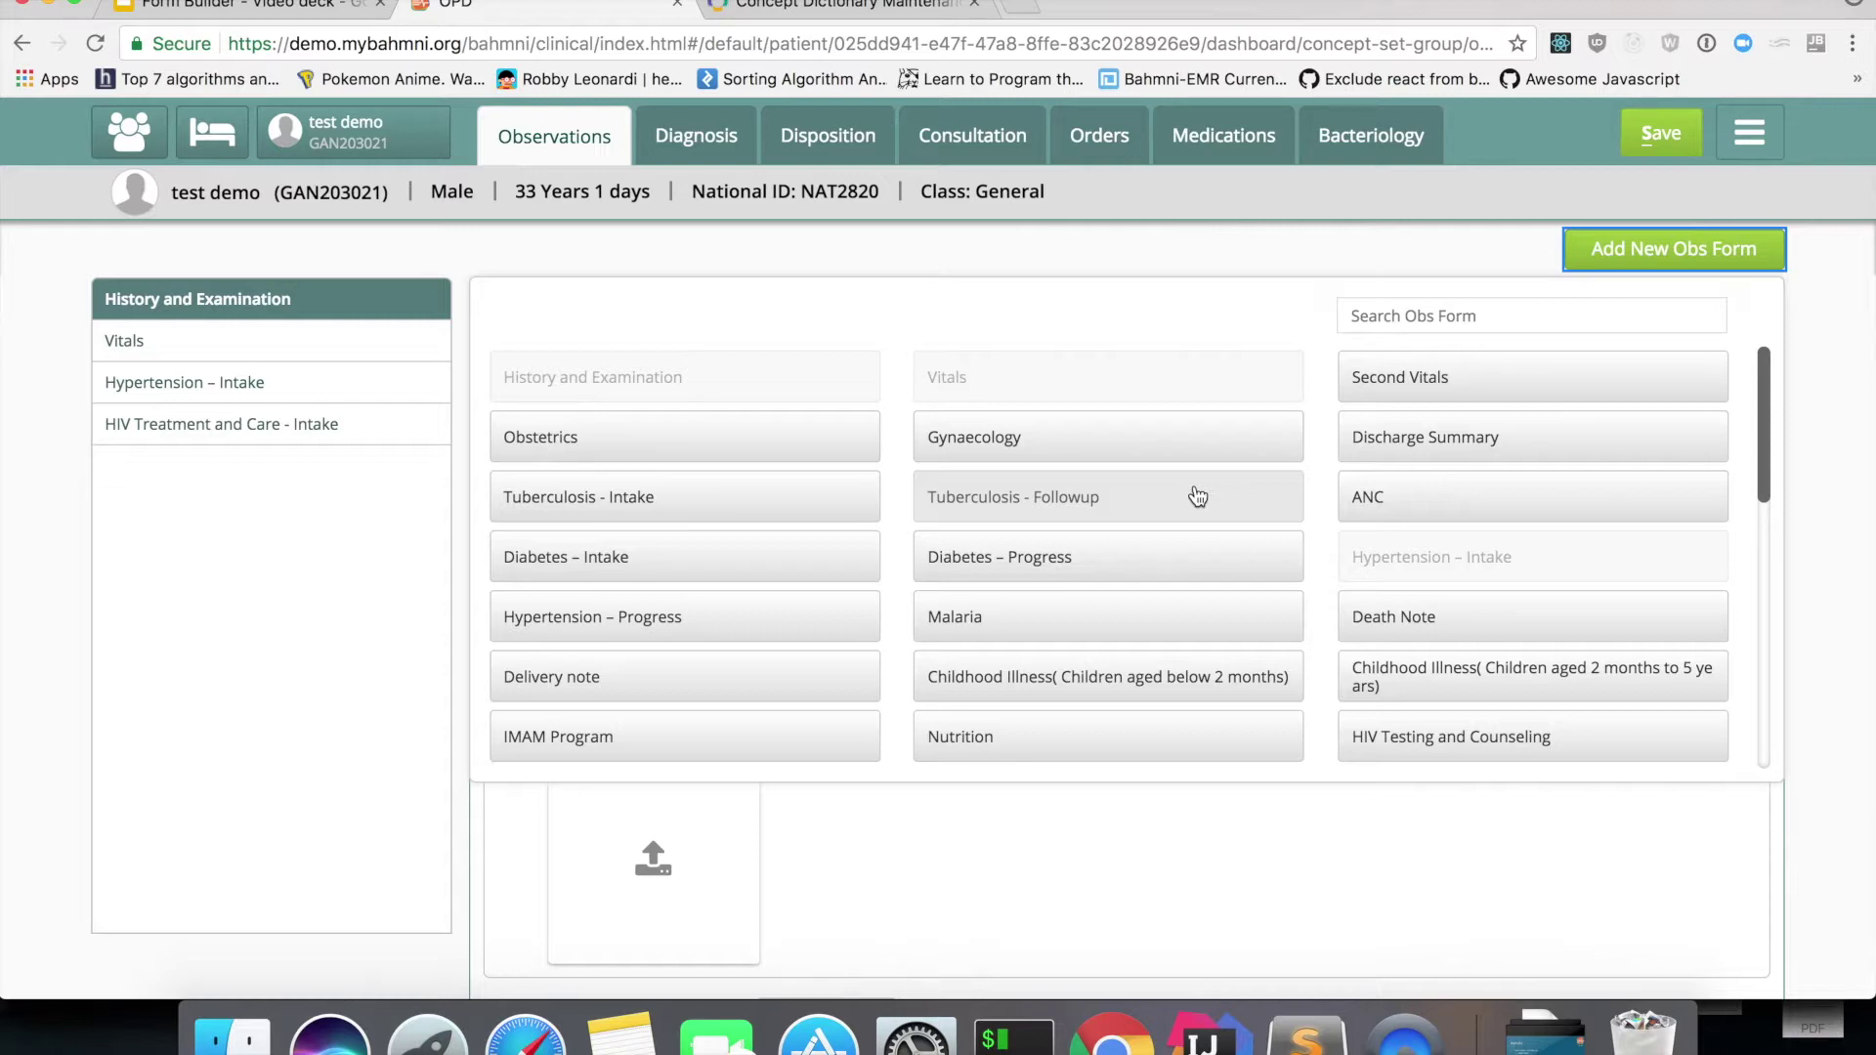
pyautogui.scroll(-10, 1198, 496)
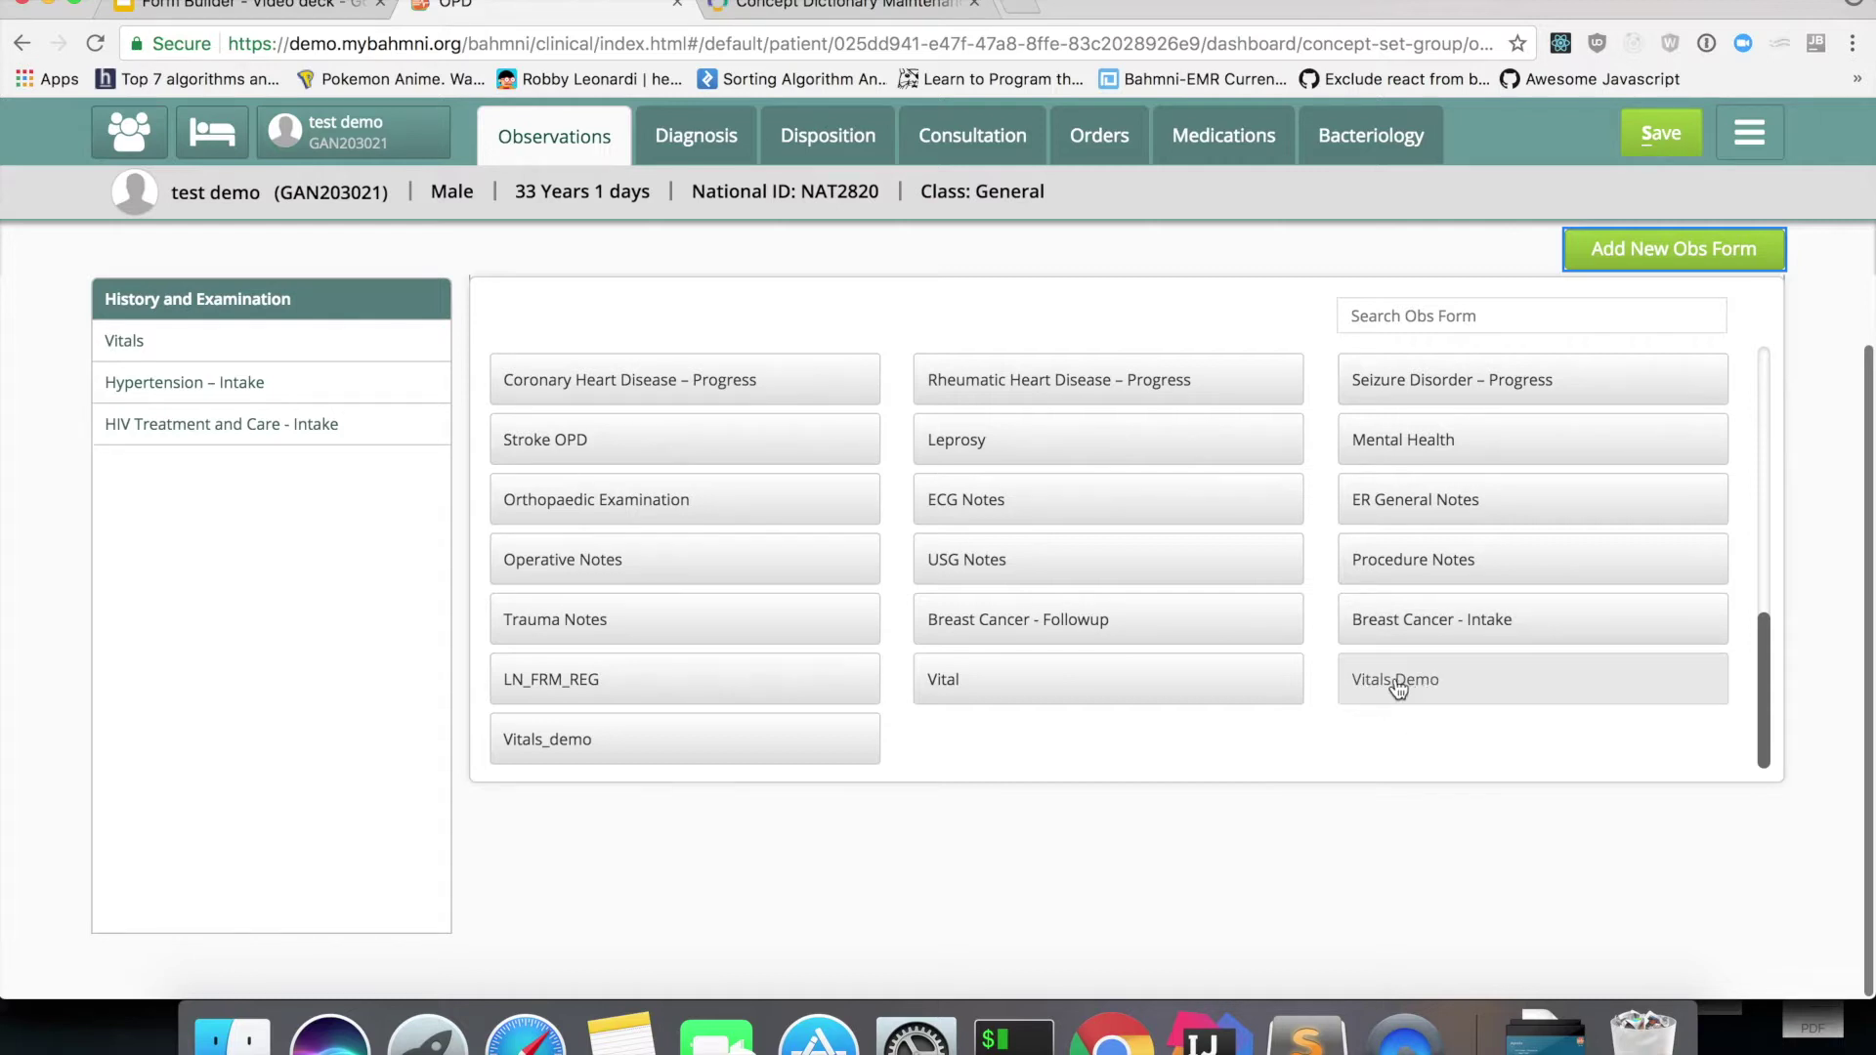
pyautogui.scroll(4, 1445, 701)
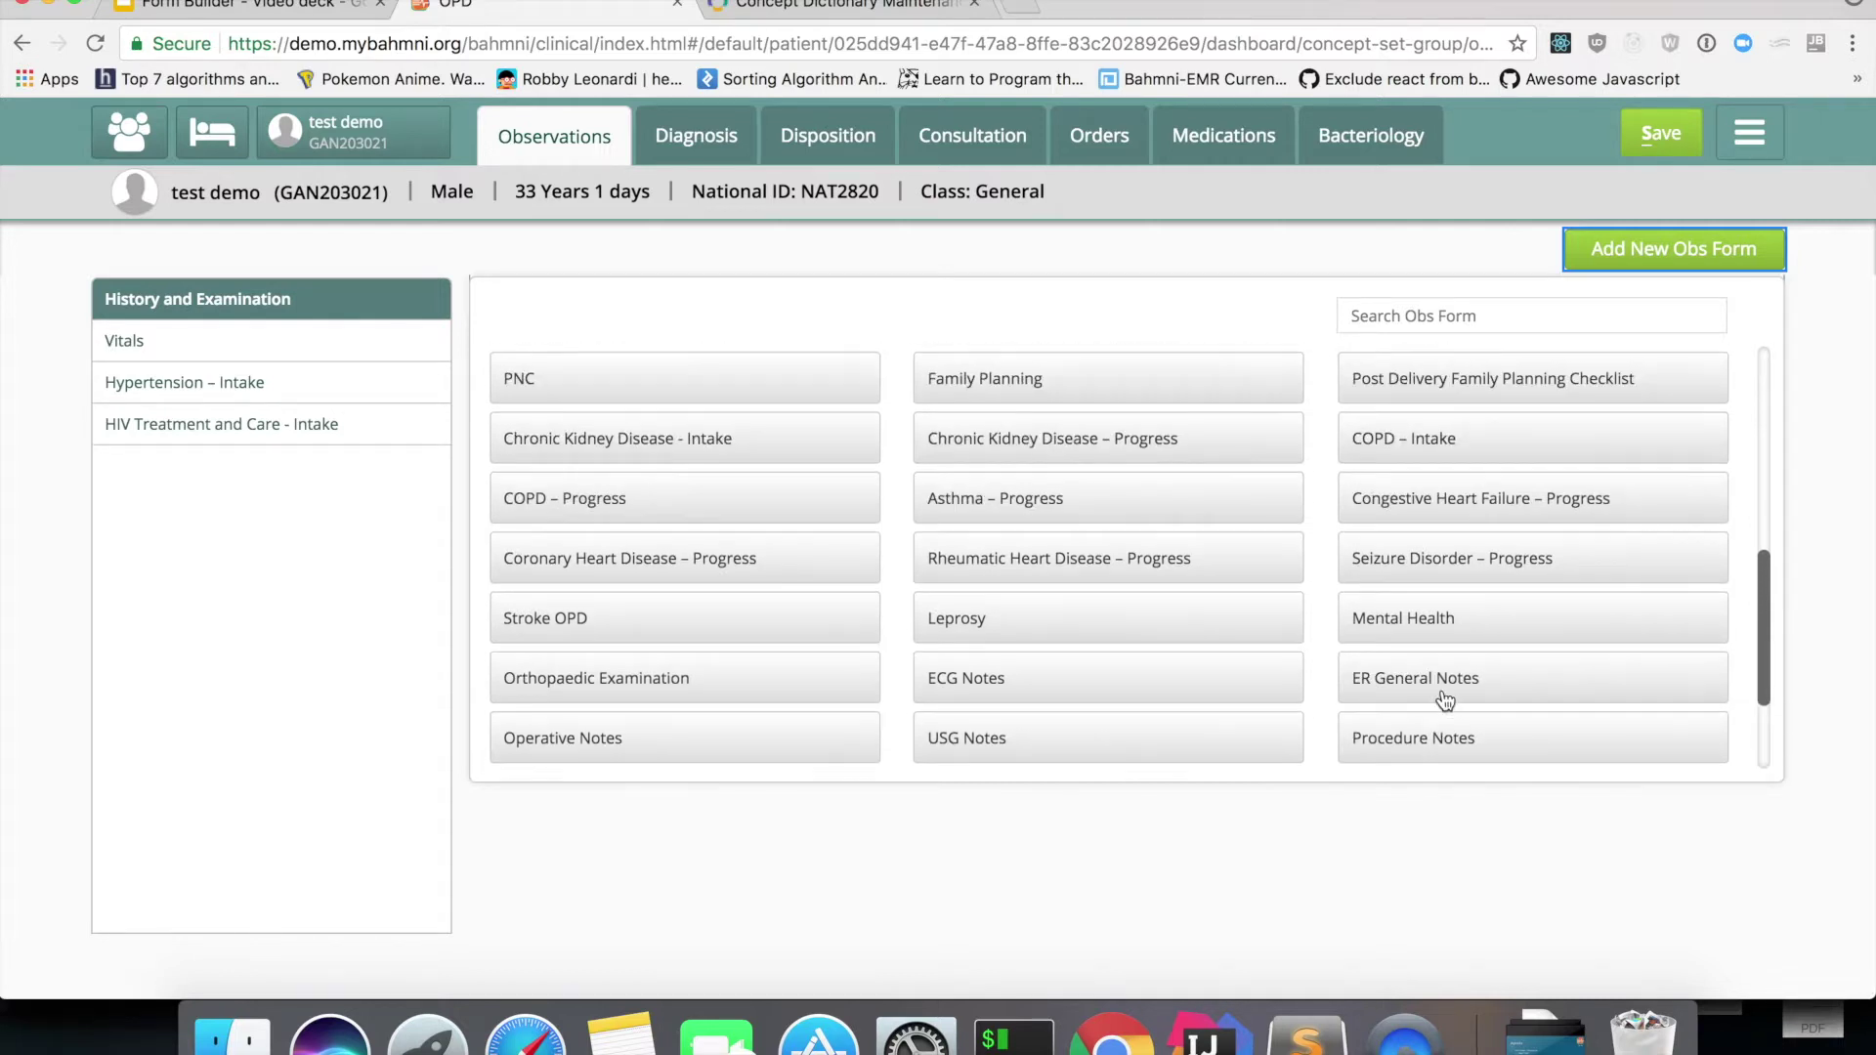
pyautogui.scroll(7, 1221, 541)
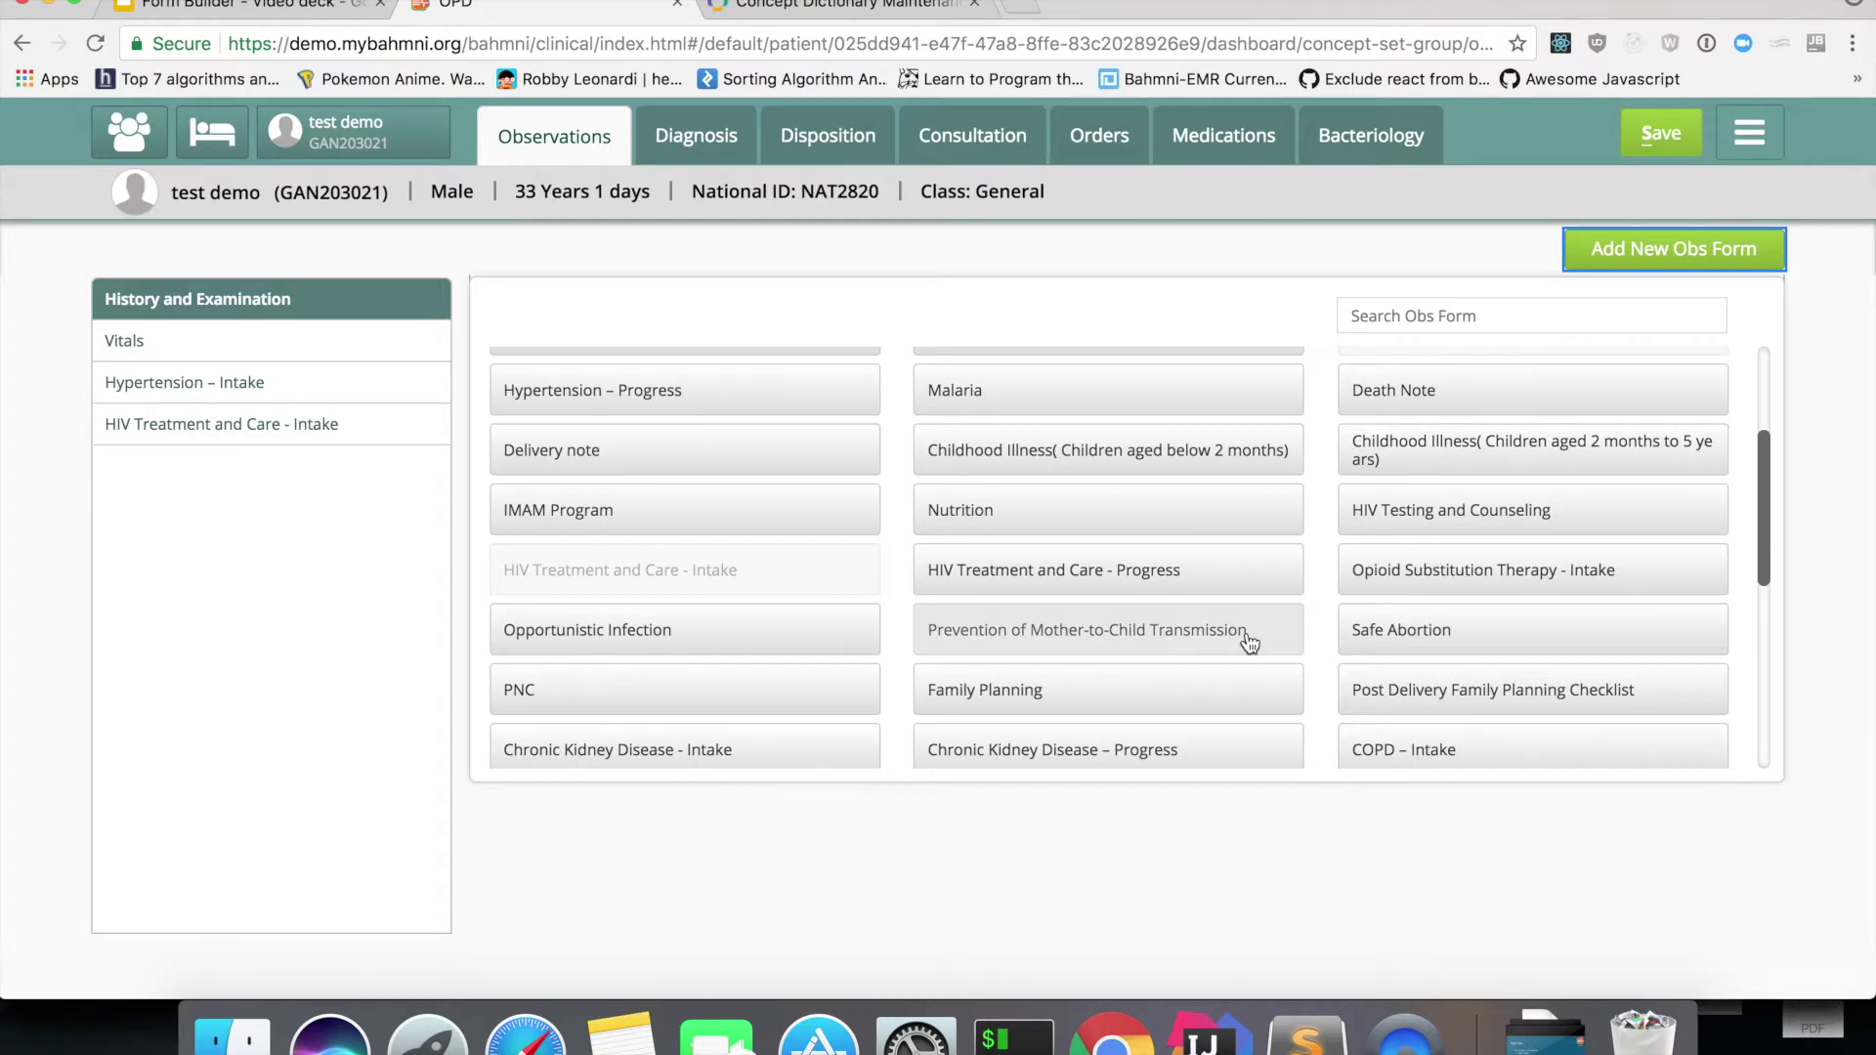
pyautogui.scroll(1, 1249, 644)
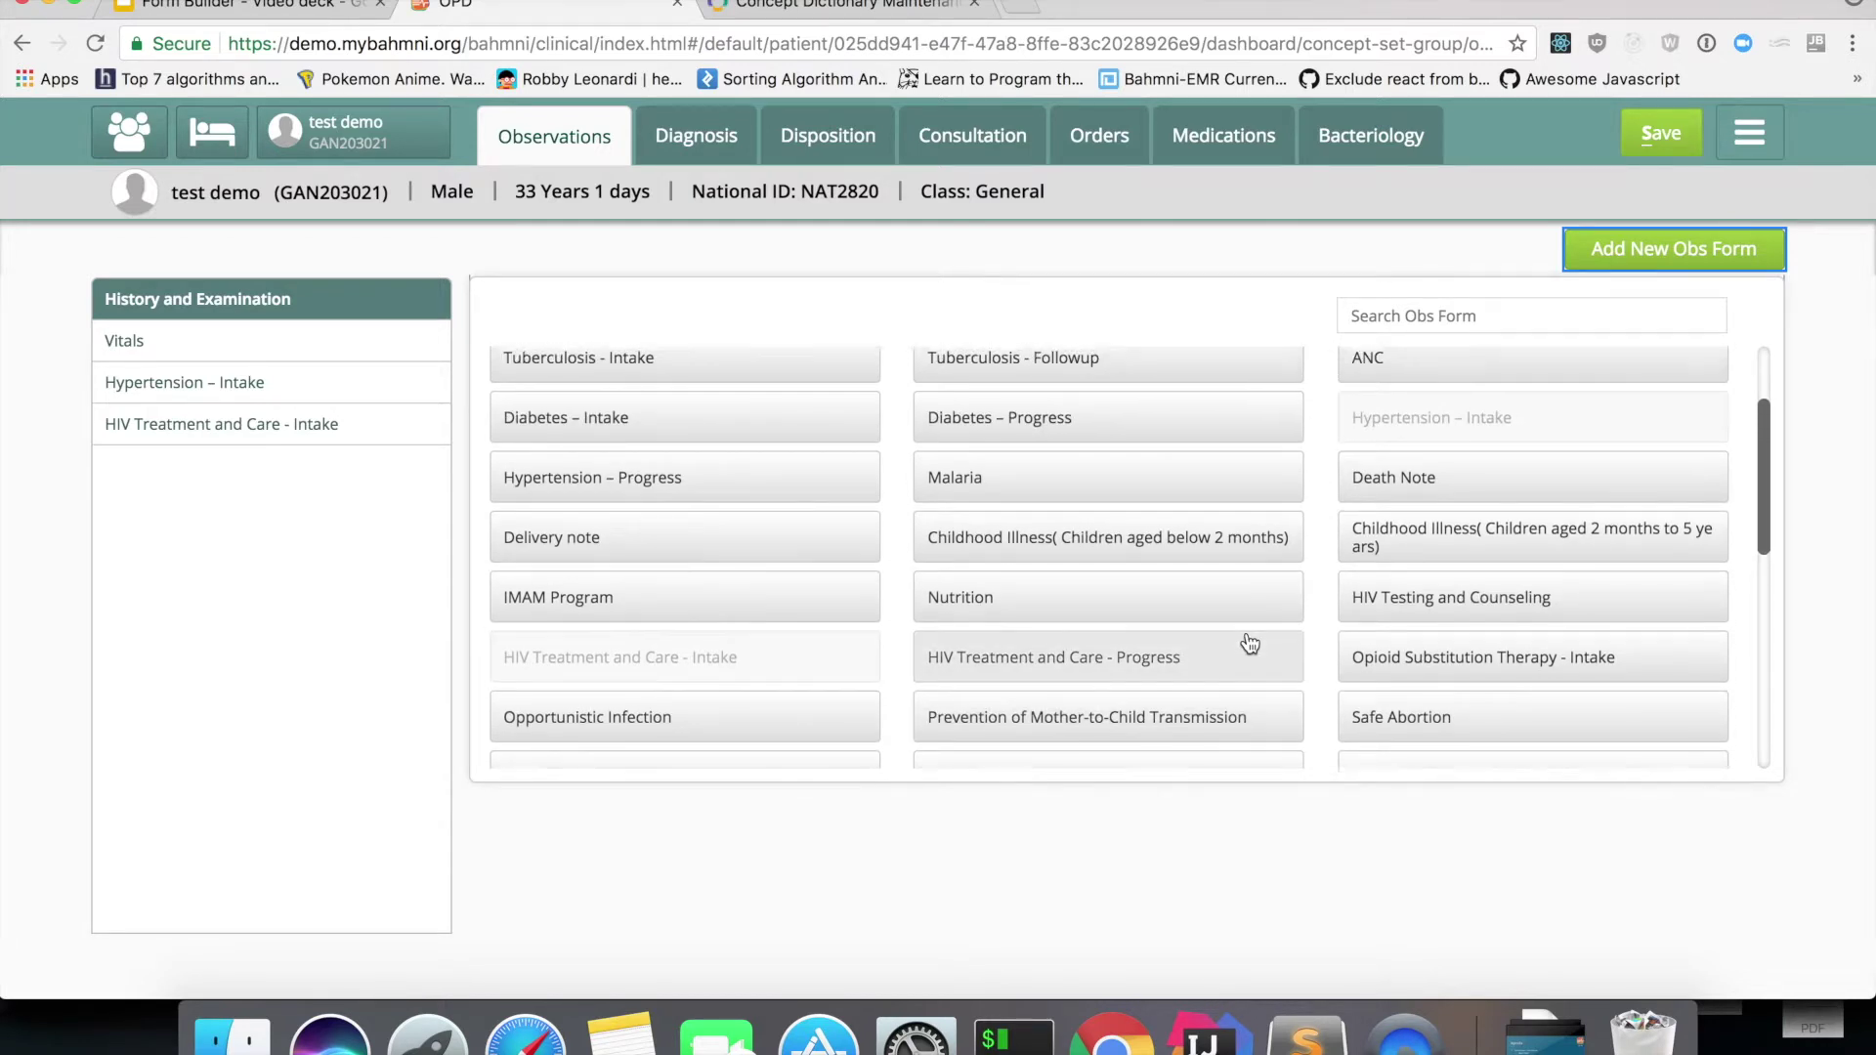
pyautogui.scroll(1, 1241, 626)
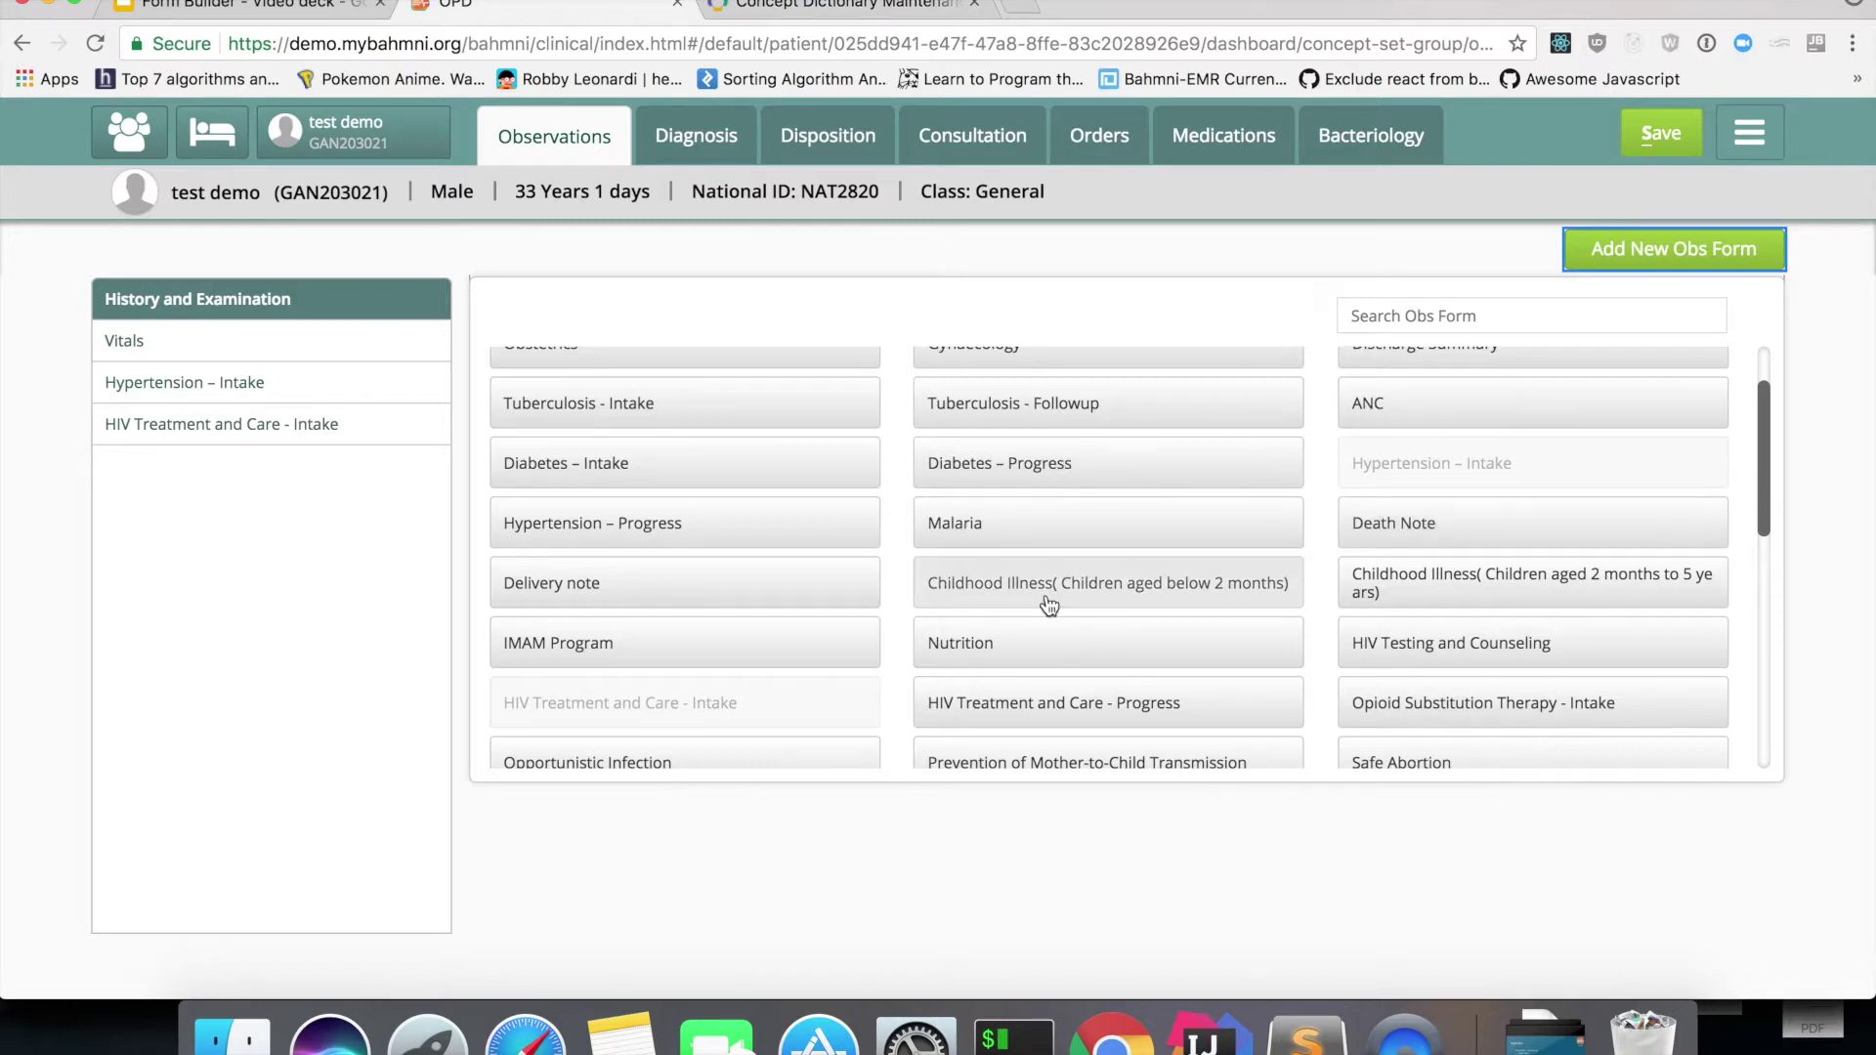
pyautogui.scroll(-8, 1110, 712)
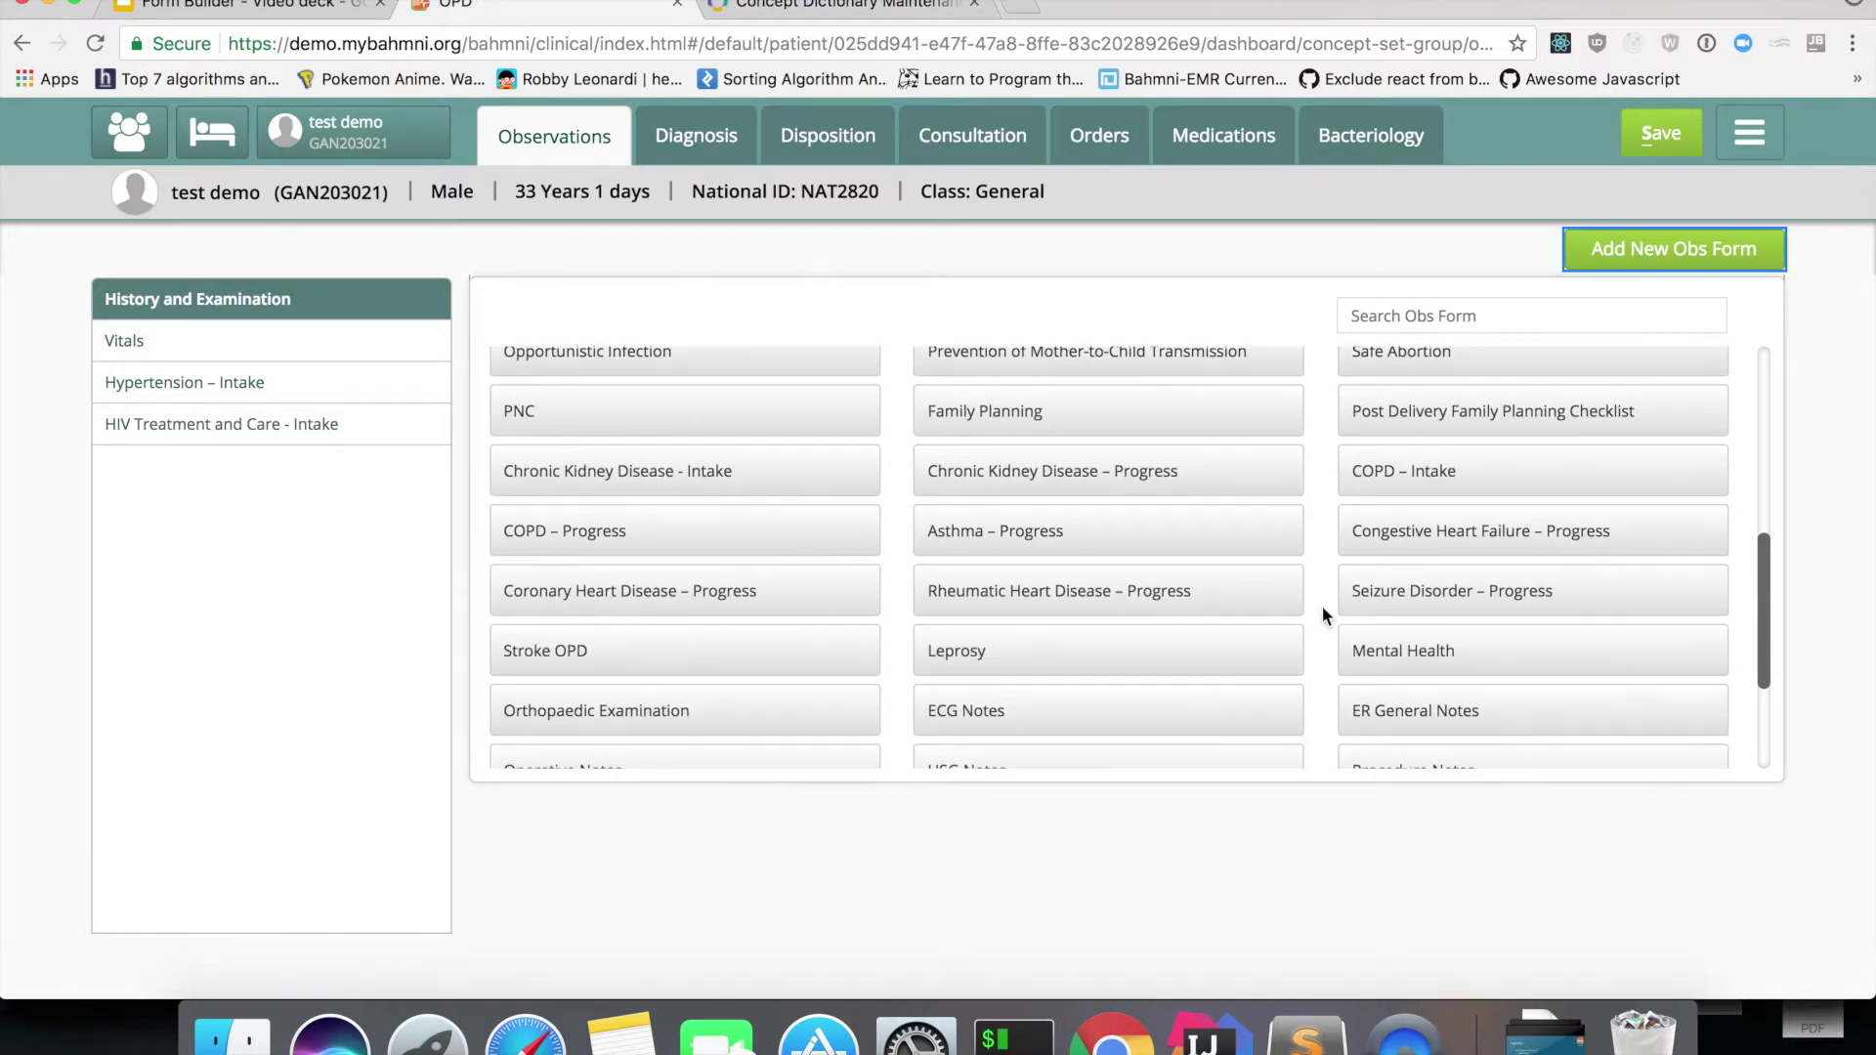
pyautogui.scroll(-5, 1322, 606)
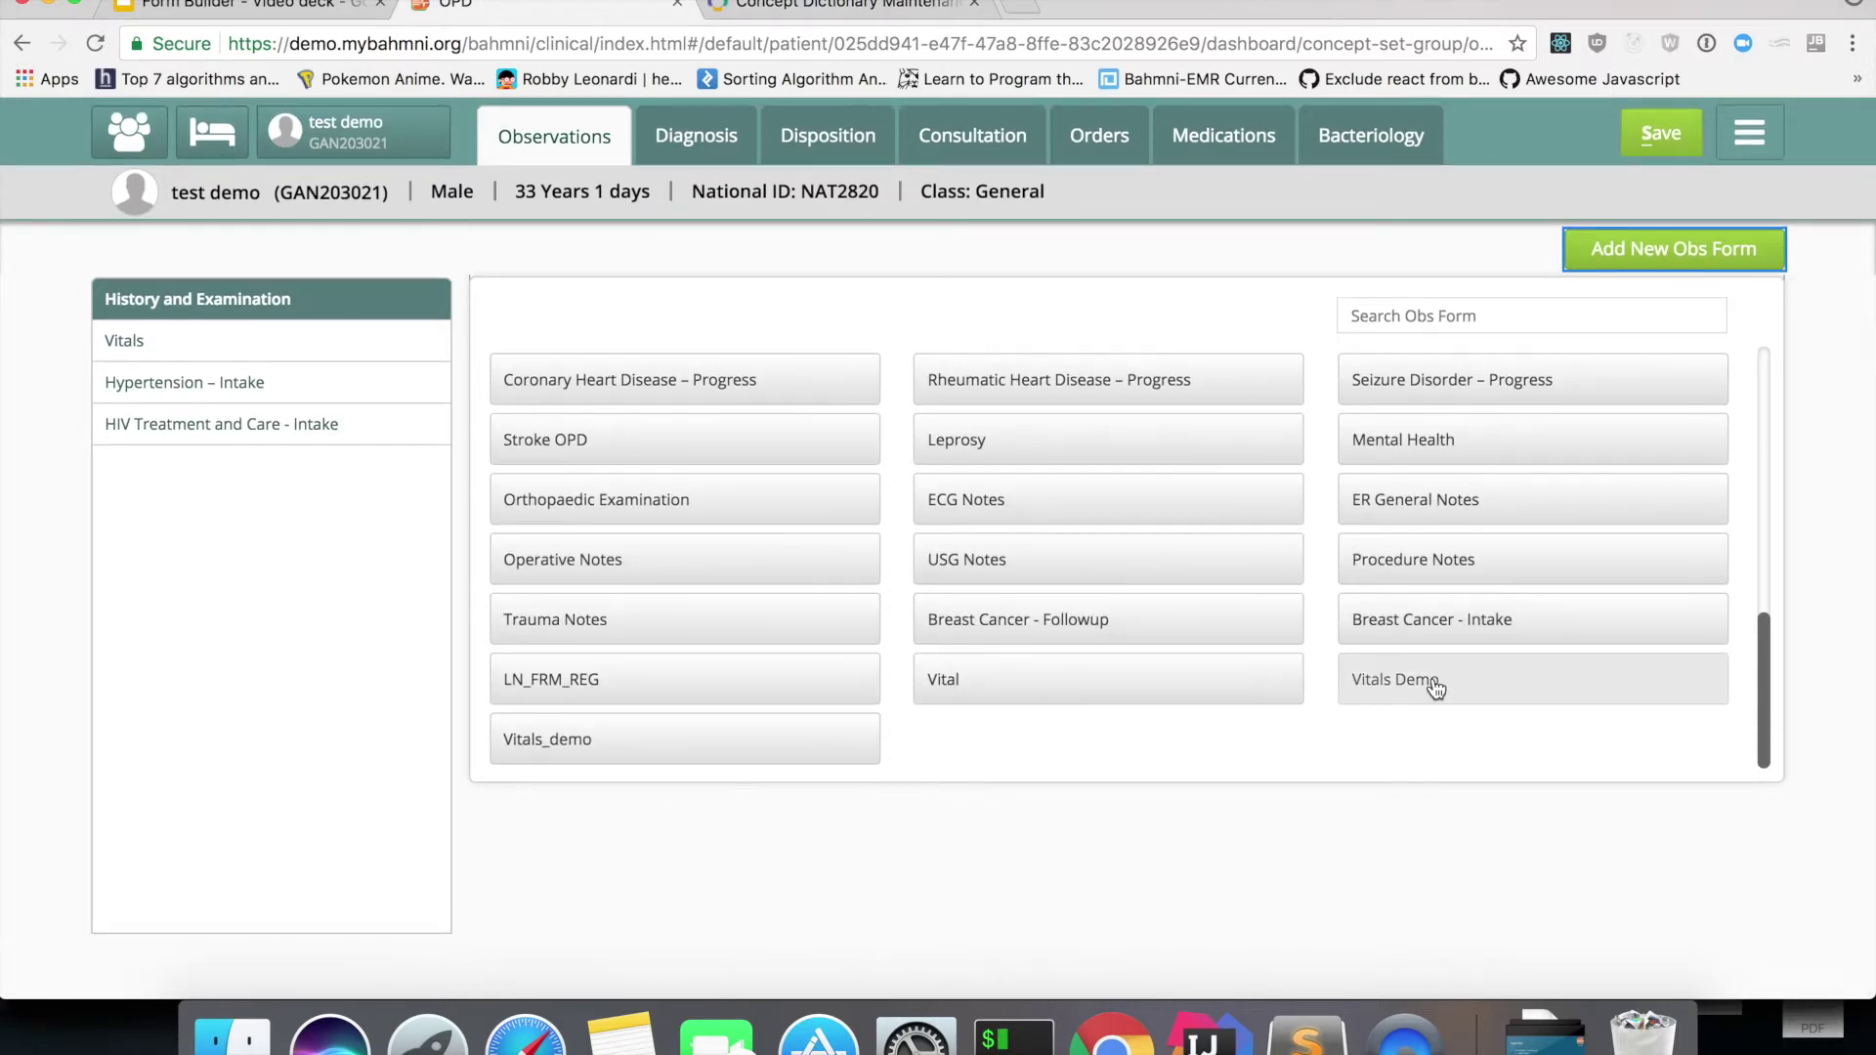
pyautogui.click(1435, 687)
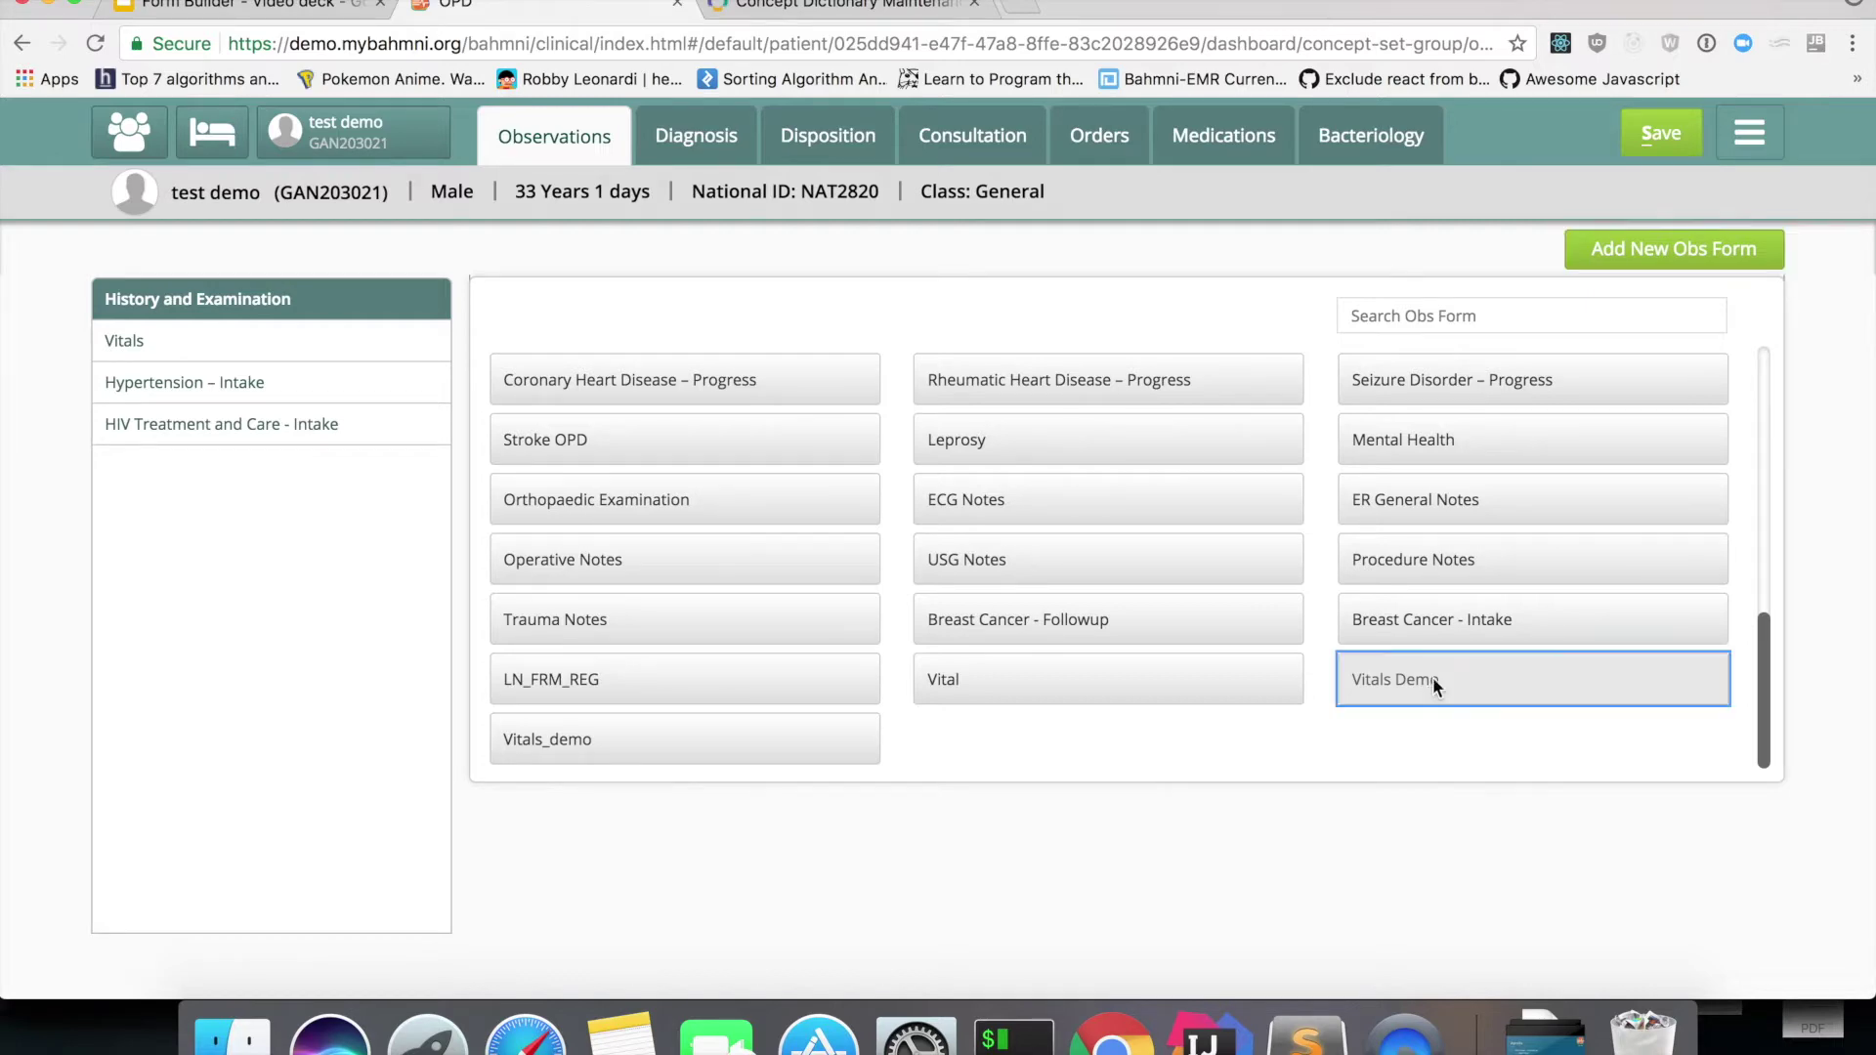
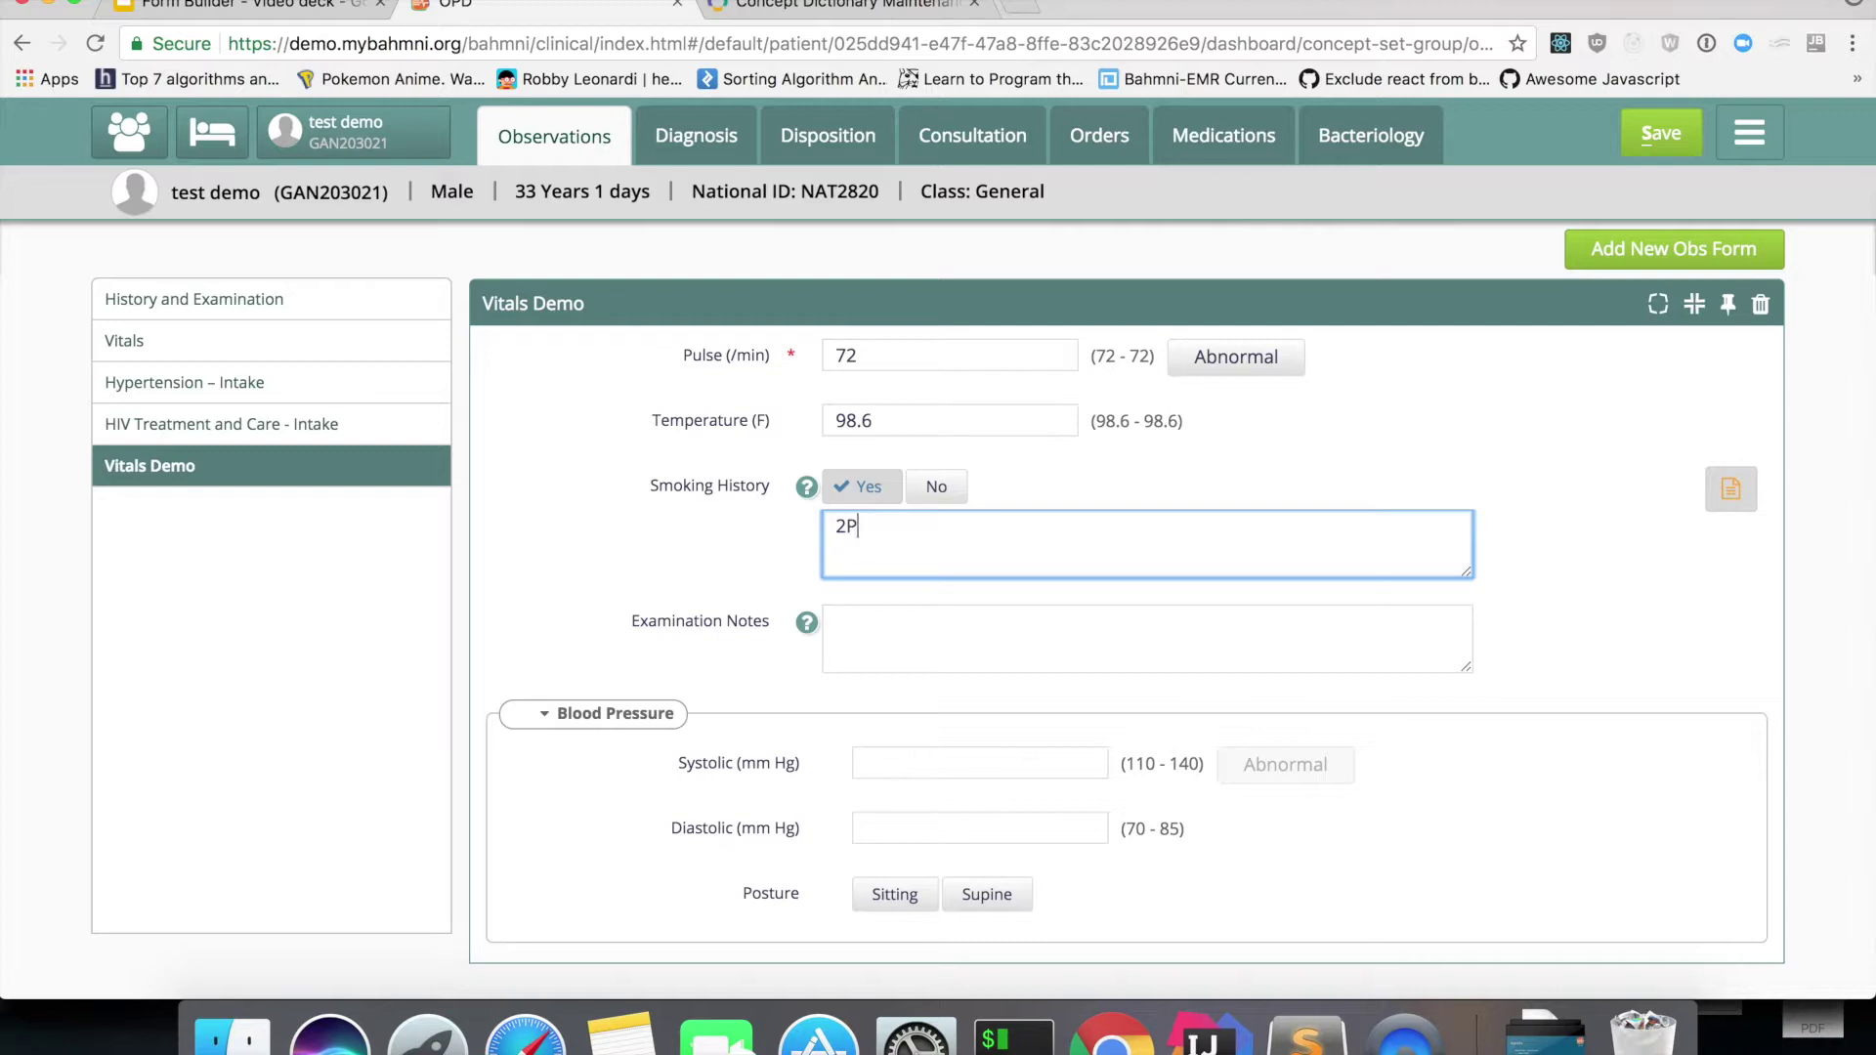
# Complete the Smoking History note as "2 Packs per week" and enter "extra notes" in Examination Notes
pyautogui.press('BackSpace')
pyautogui.write('P')
pyautogui.press('BackSpace')
pyautogui.write('Packs per week')
pyautogui.click(1029, 630)
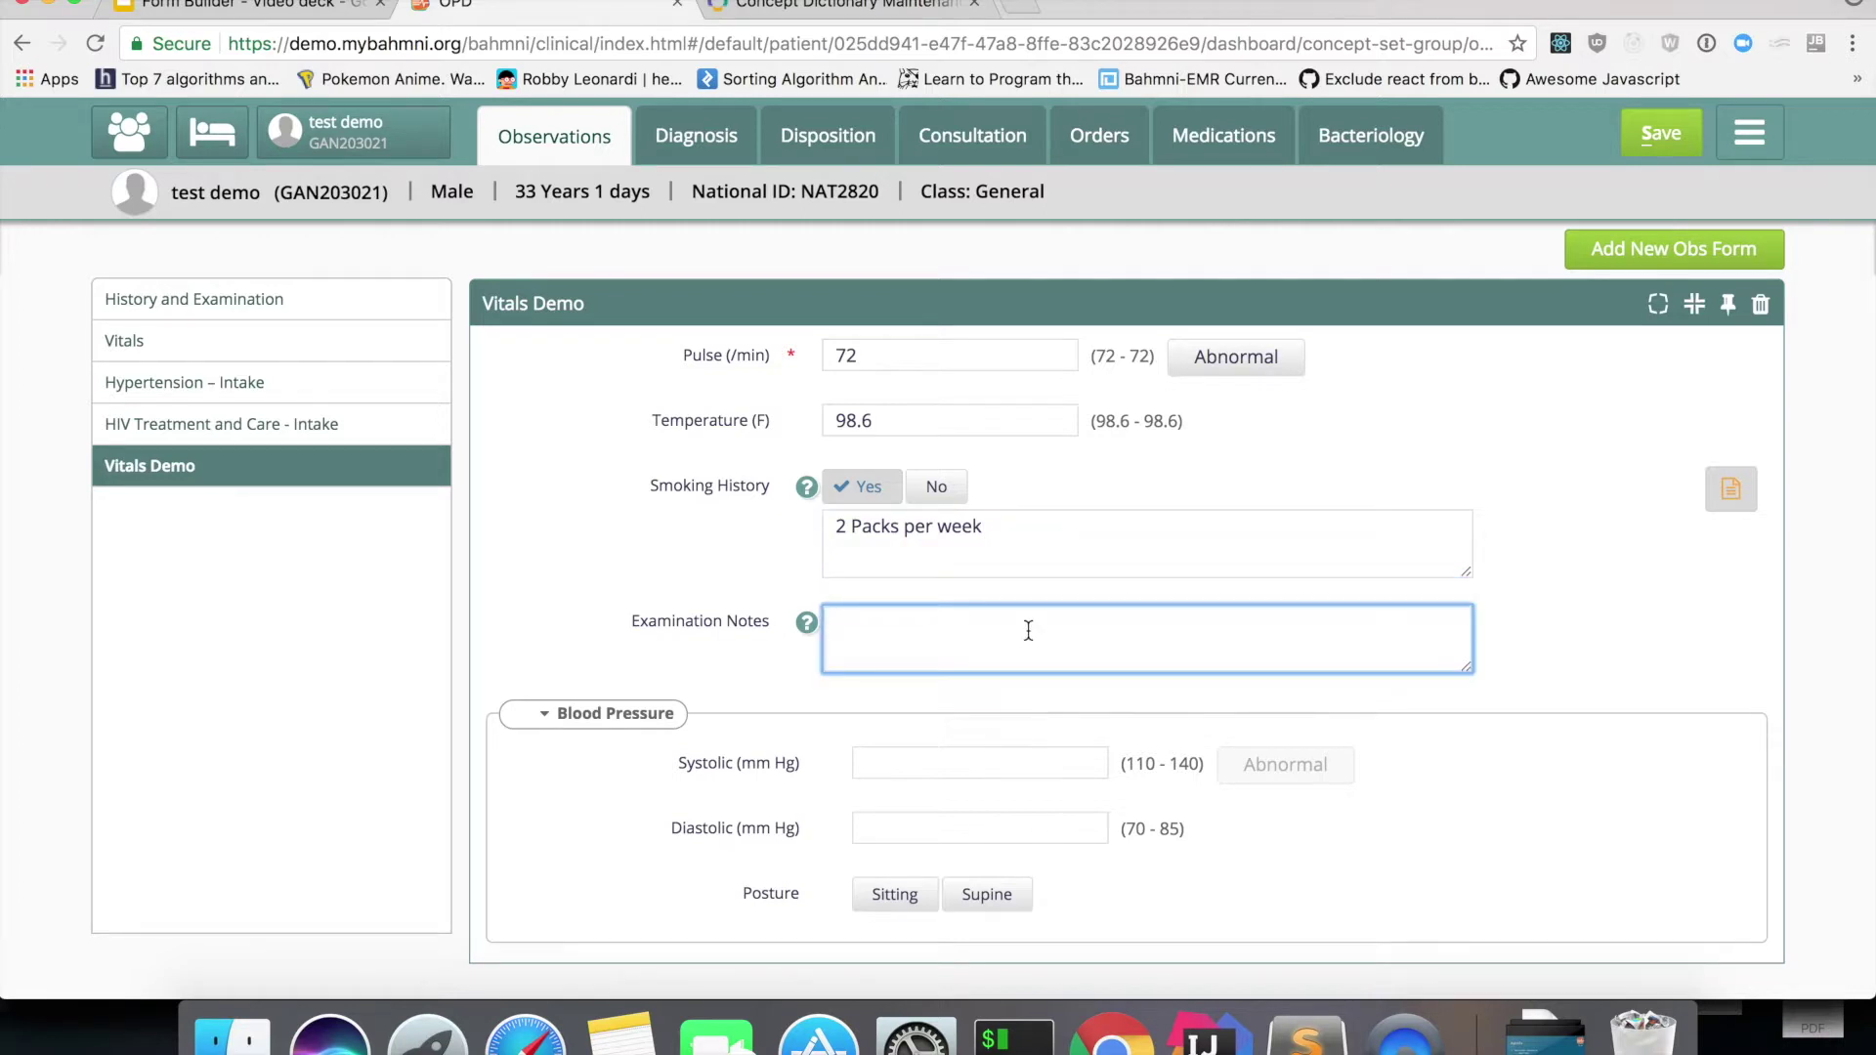
pyautogui.write('extra notes')
# Record blood pressure as 120 systolic and 80 diastolic with posture Sitting, and save the consultation
pyautogui.scroll(-2, 972, 721)
pyautogui.click(808, 383)
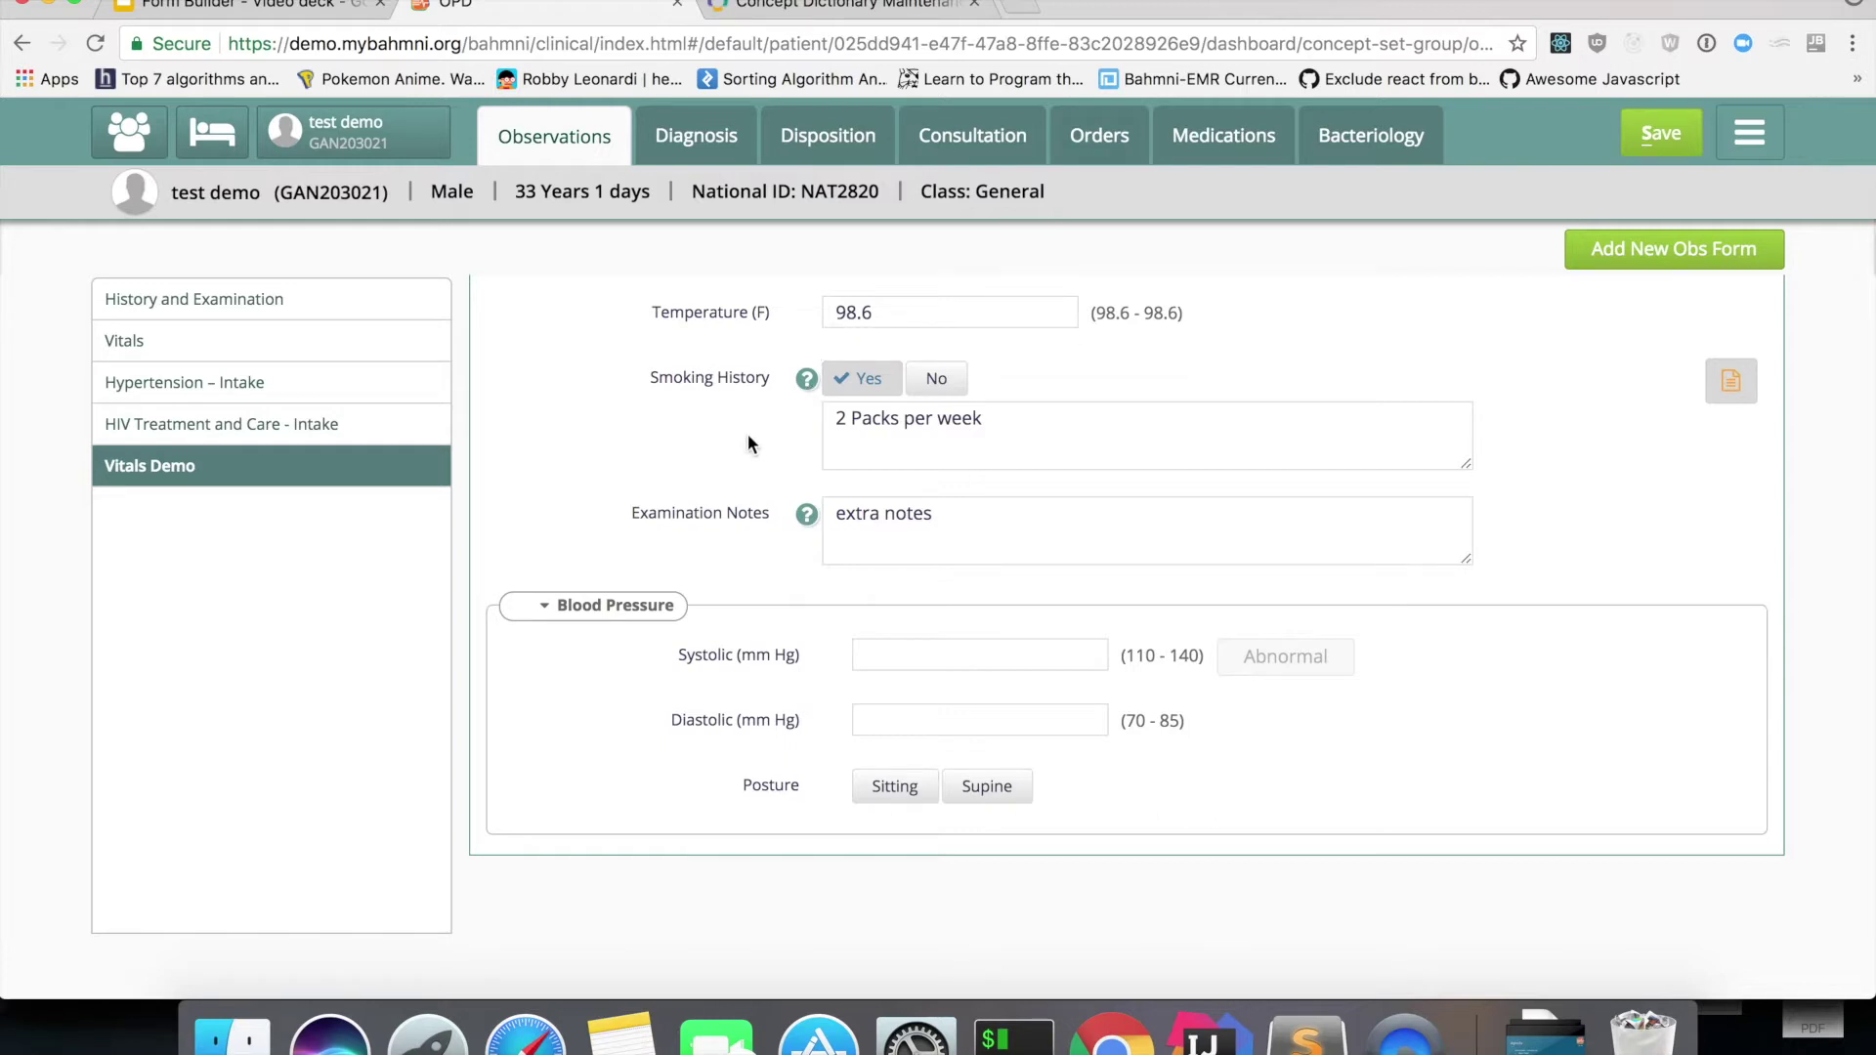
pyautogui.click(860, 654)
pyautogui.write('12')
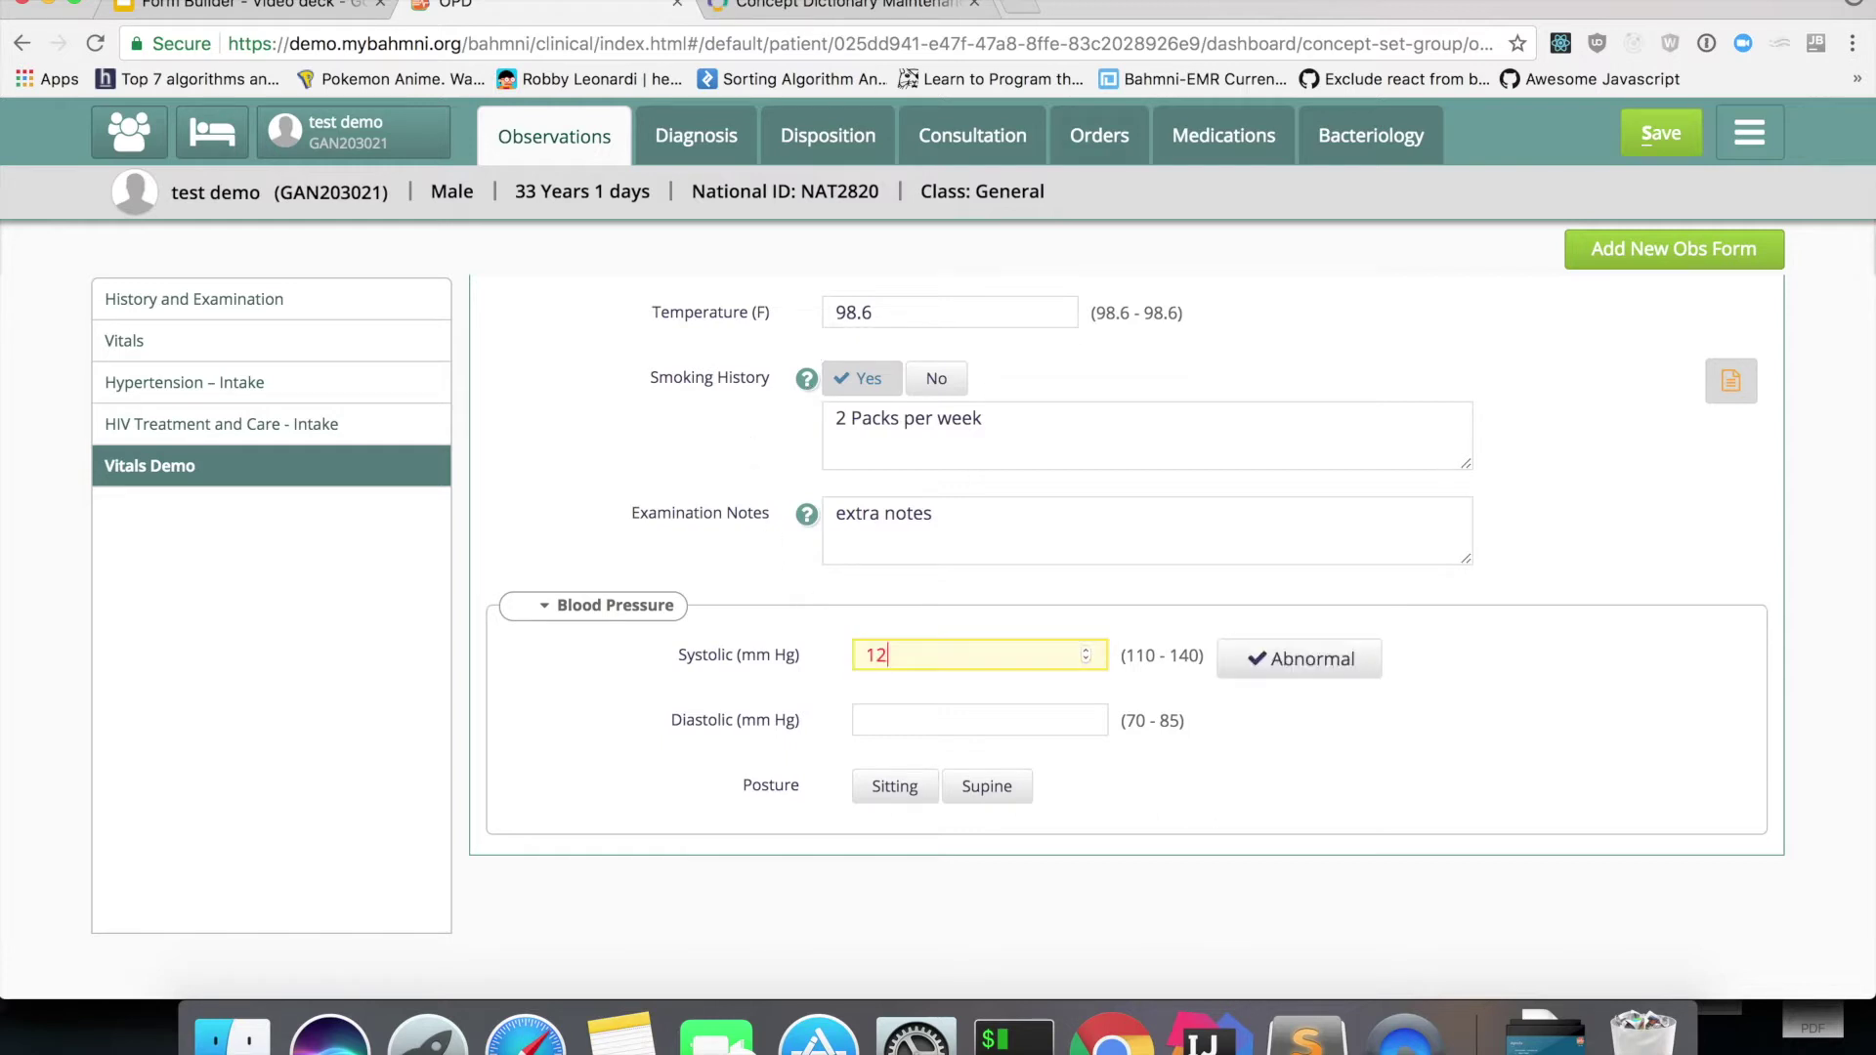
pyautogui.write('0')
pyautogui.click(889, 723)
pyautogui.write('80')
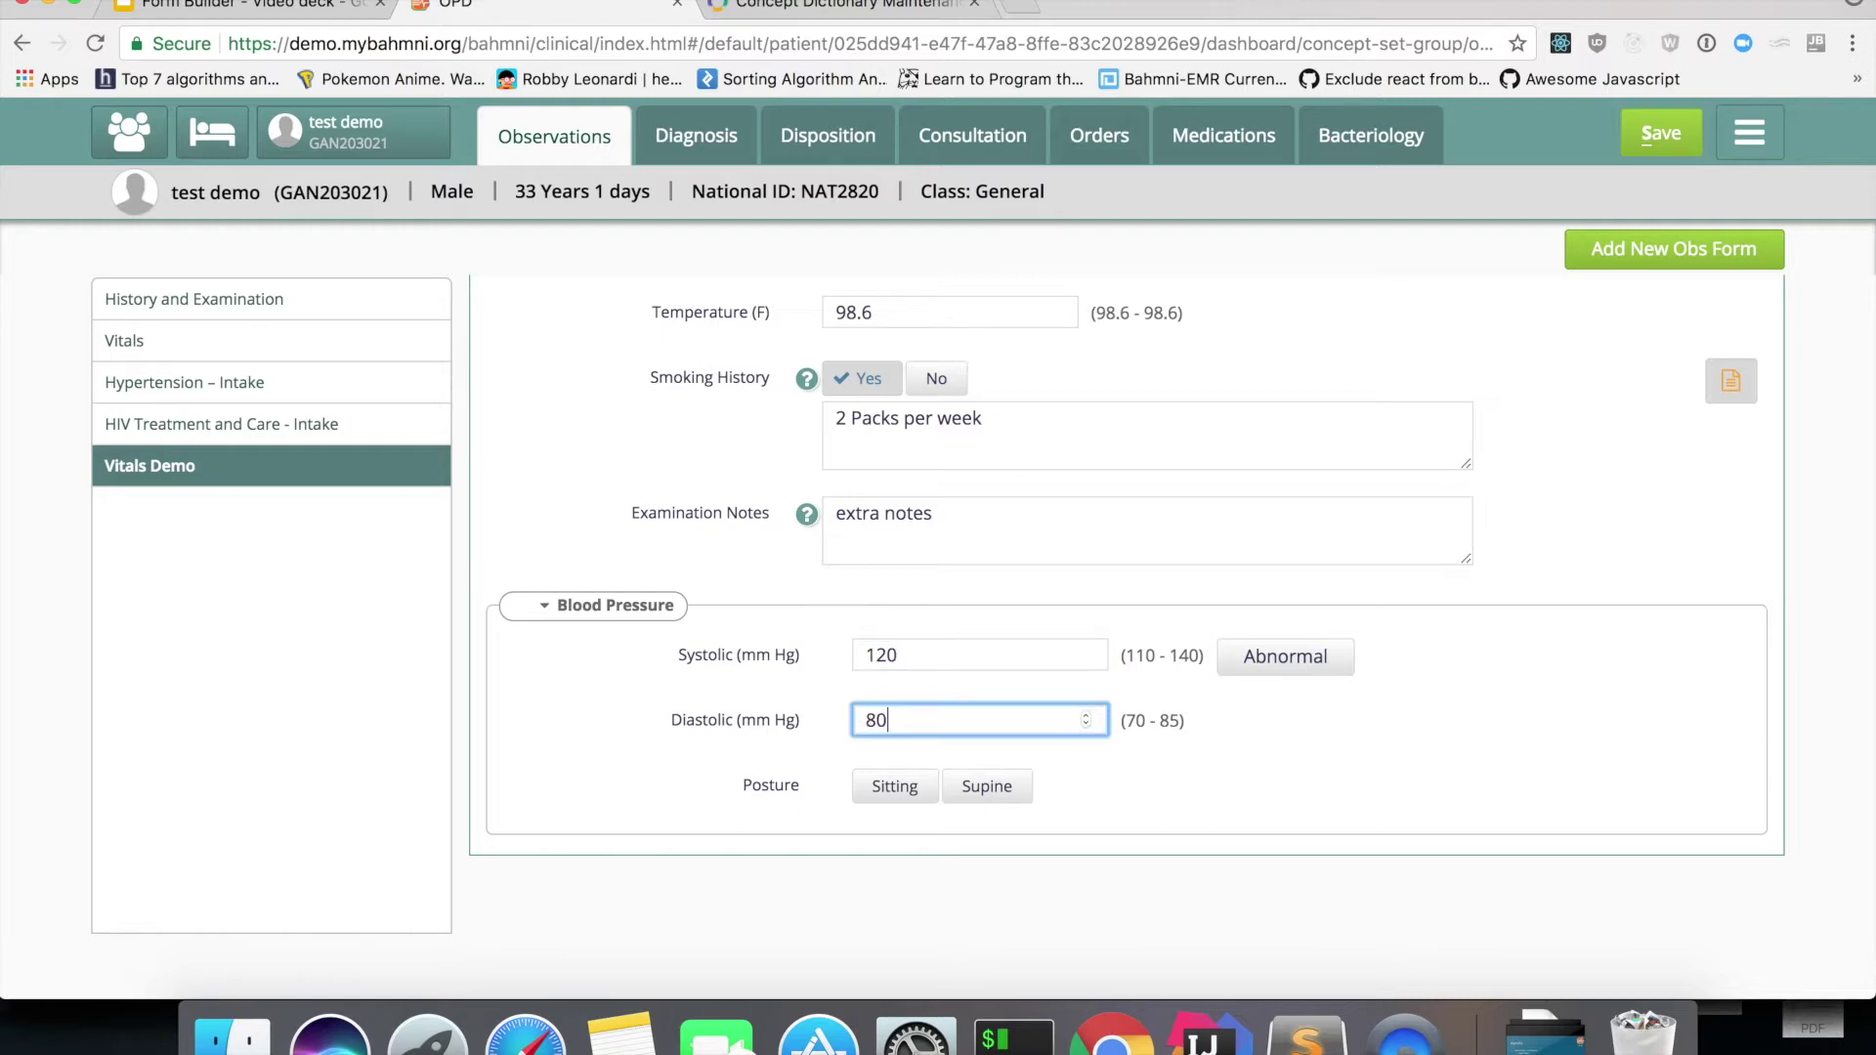
pyautogui.click(911, 797)
pyautogui.scroll(2, 1110, 789)
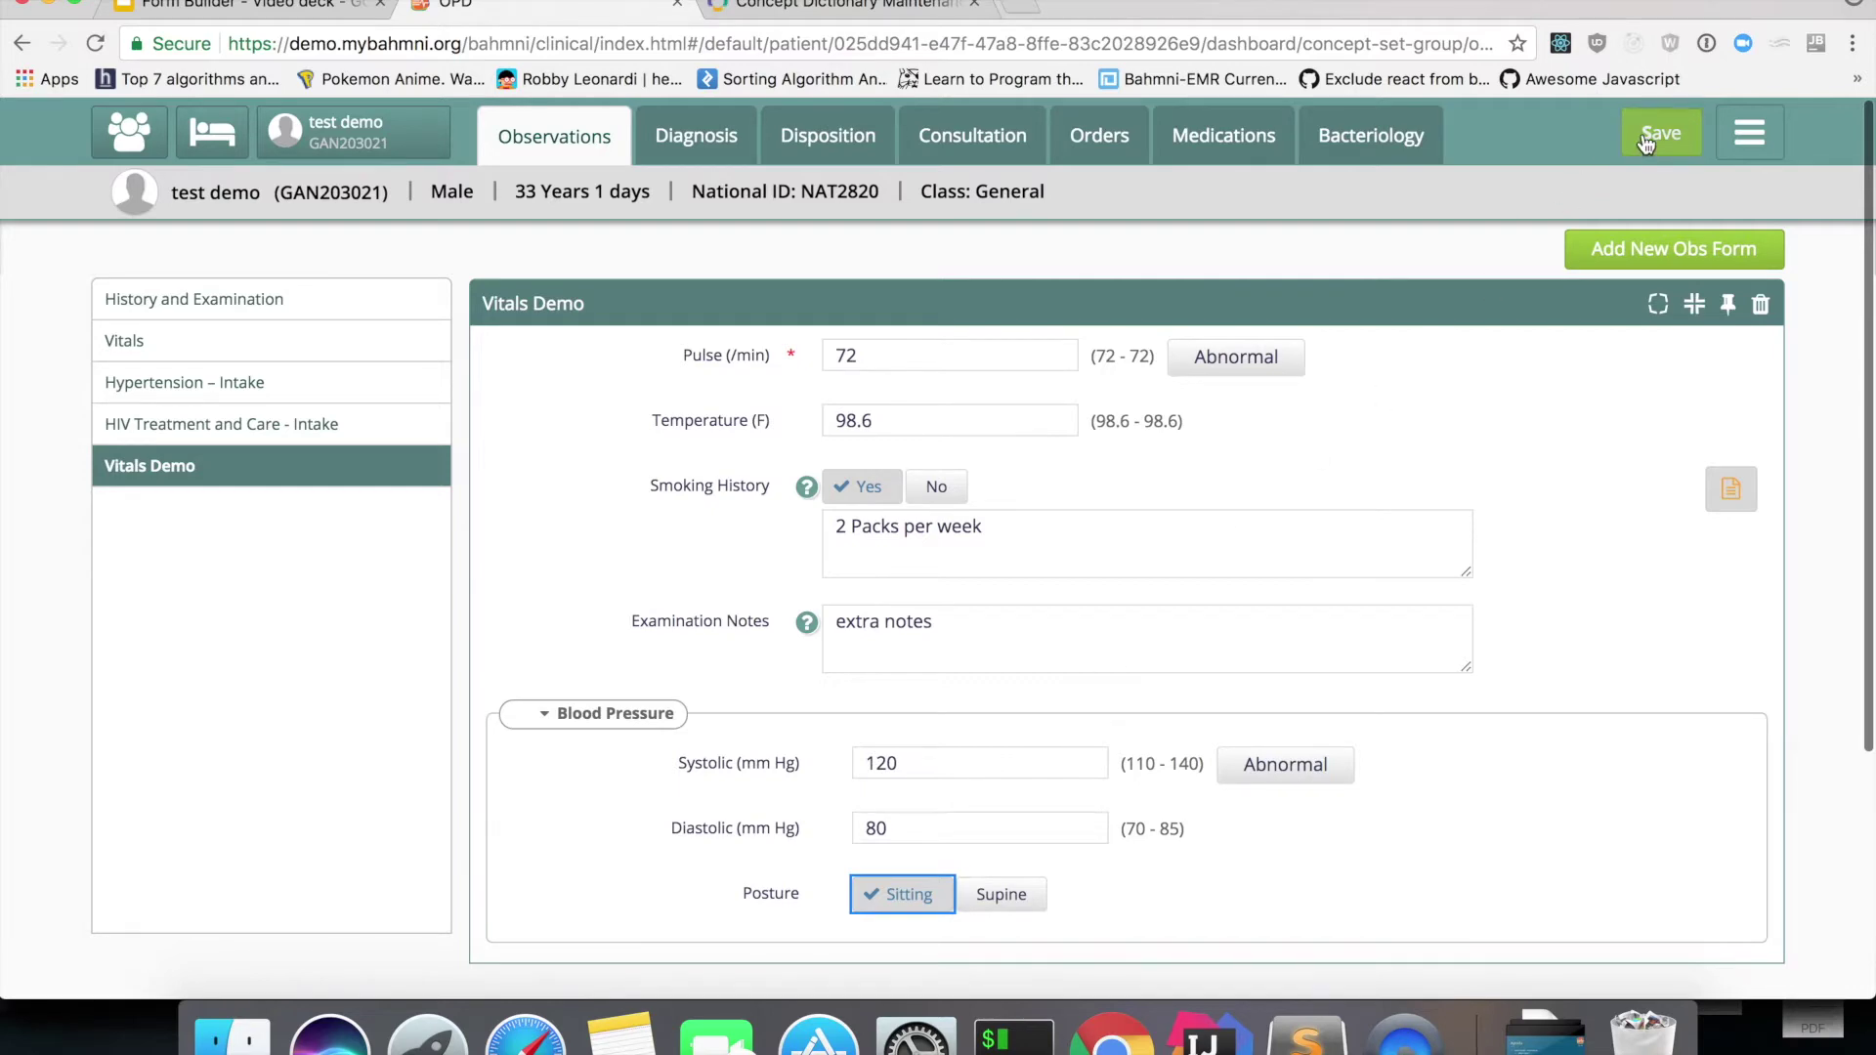
pyautogui.click(1646, 143)
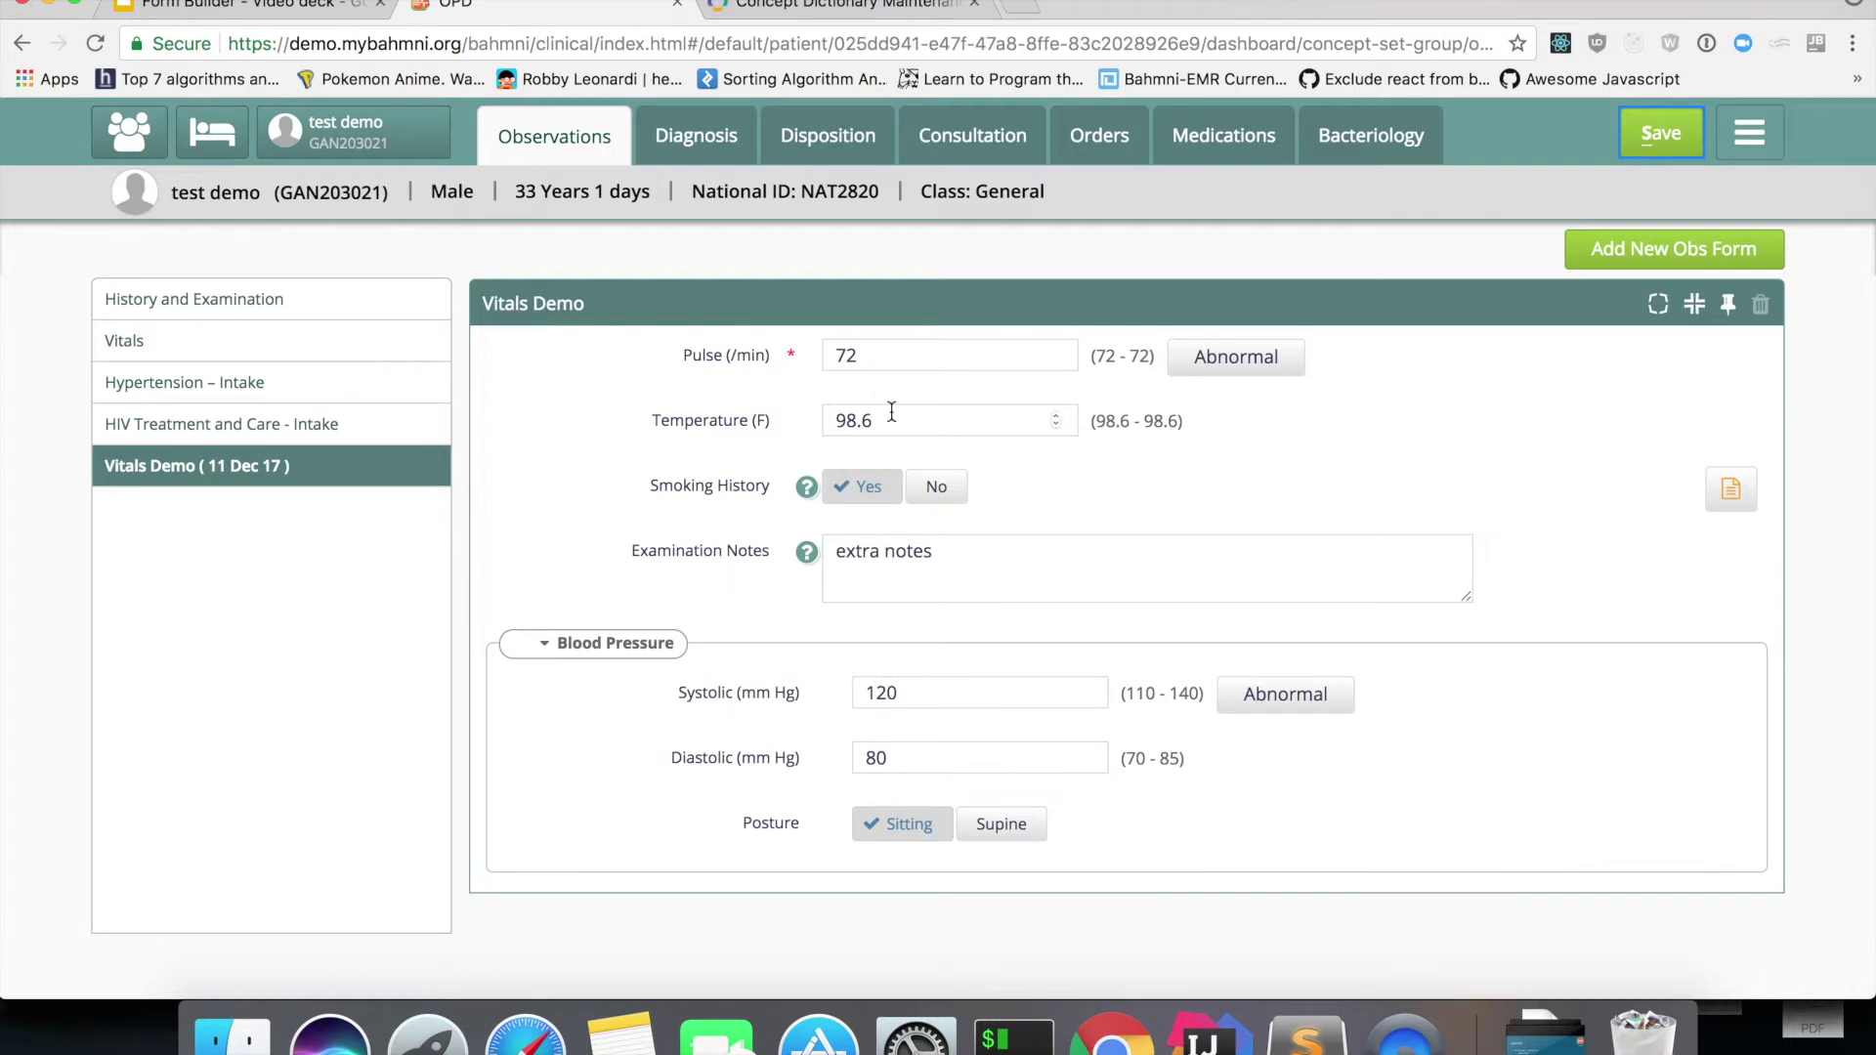
# Review the pulse and temperature entries in the saved Vitals Demo form
pyautogui.moveTo(892, 411)
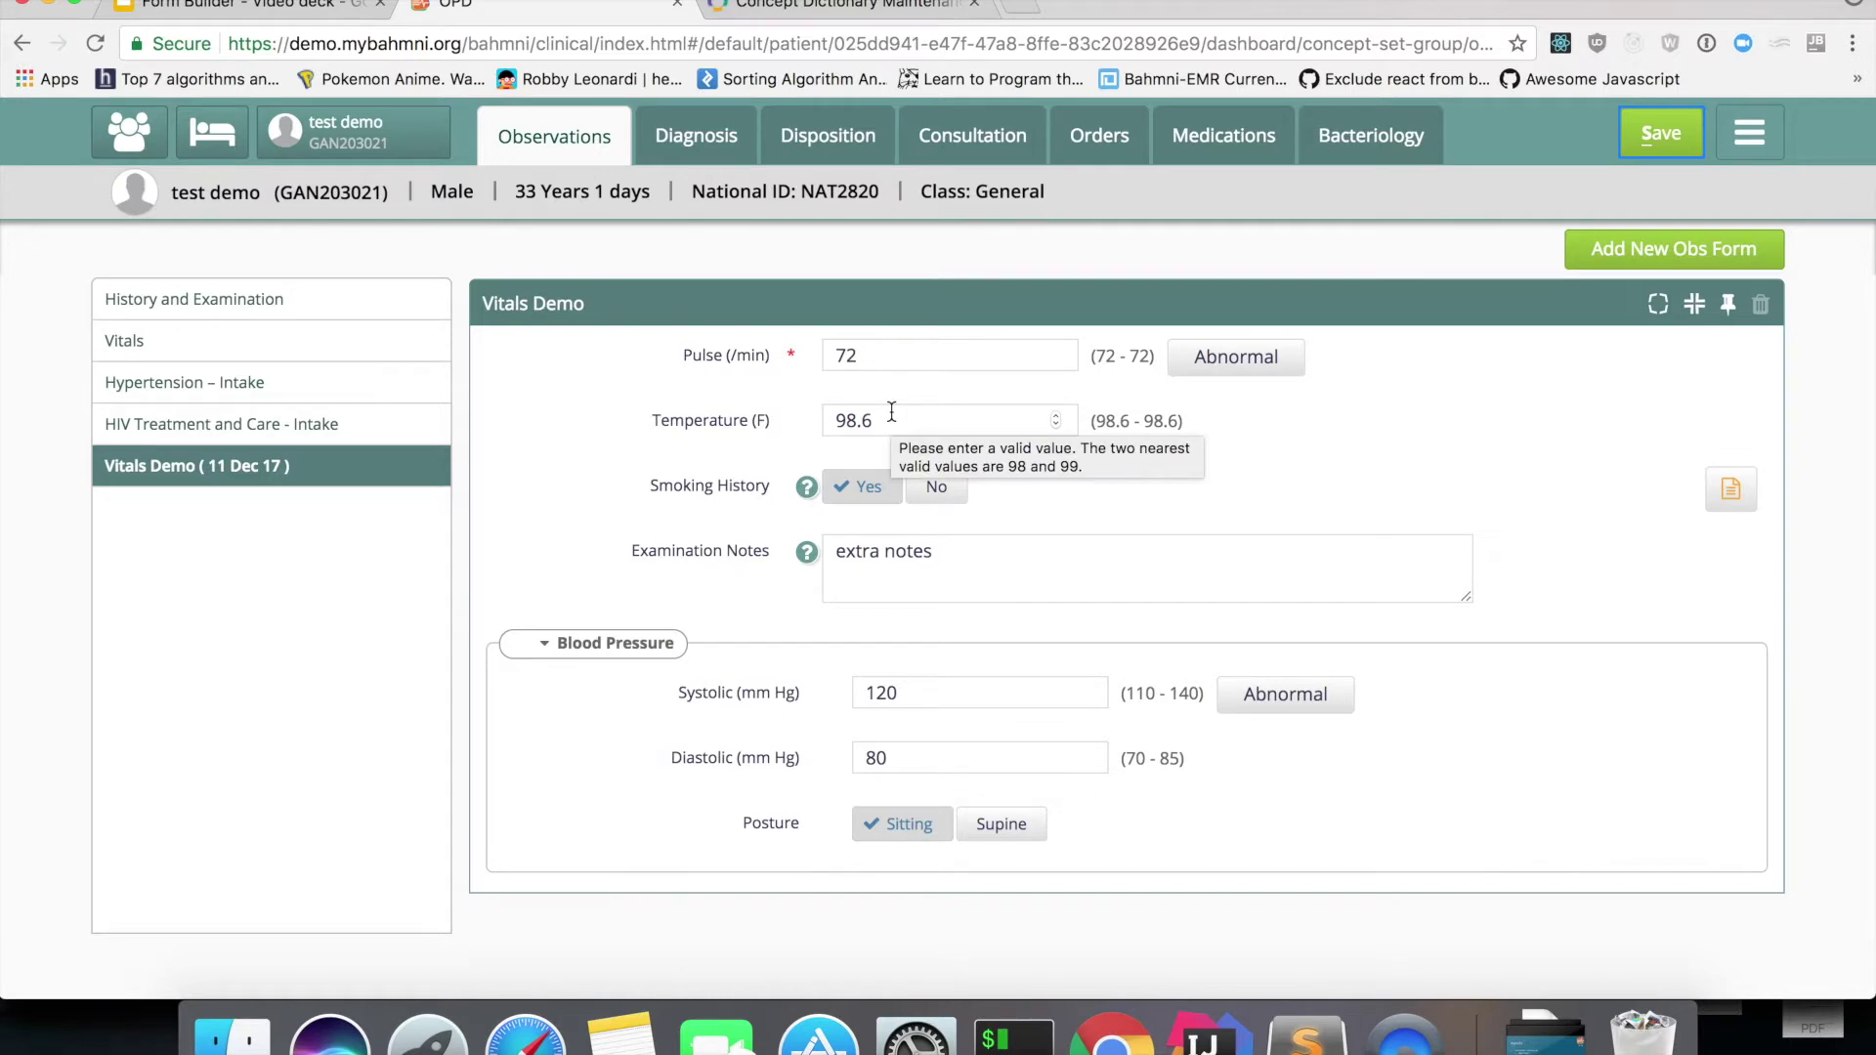
pyautogui.moveTo(674, 354); pyautogui.dragTo(956, 403)
pyautogui.click(1098, 503)
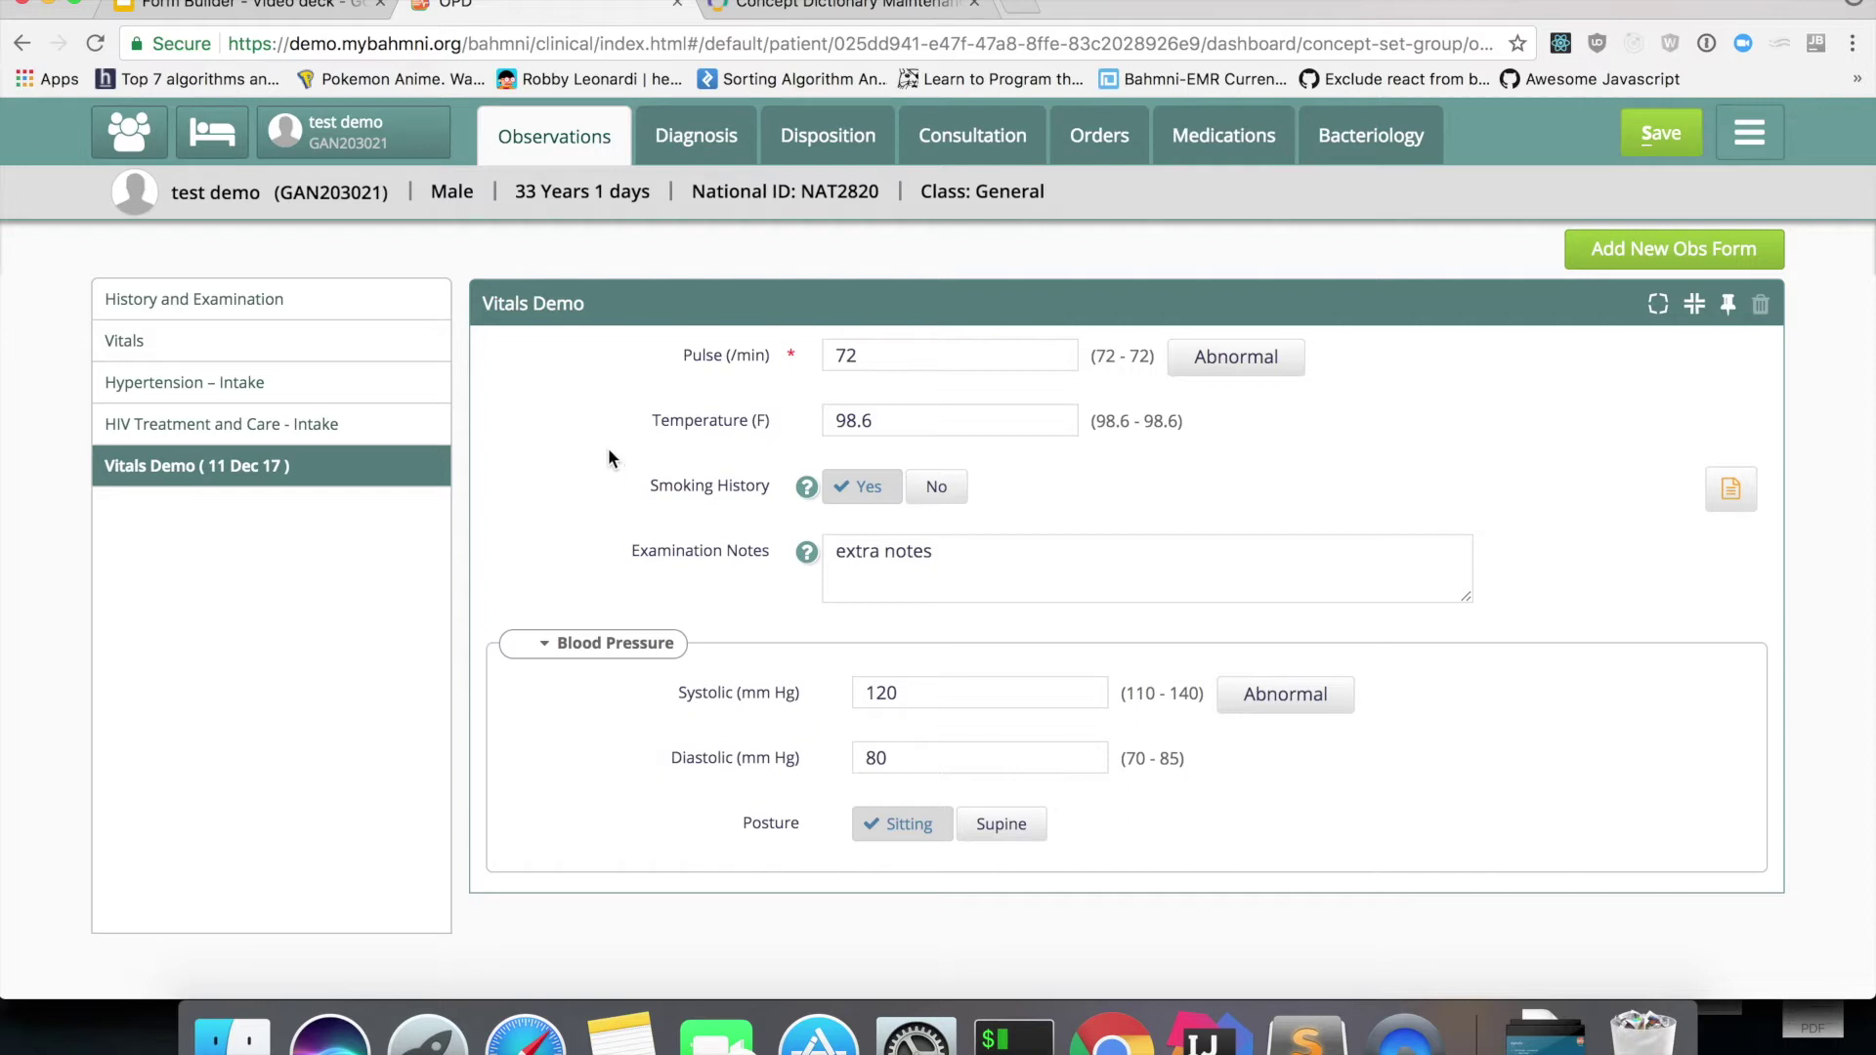
# Leave the Clinical module for the home dashboard and open the Form Builder in the Implementer Interface
pyautogui.click(128, 130)
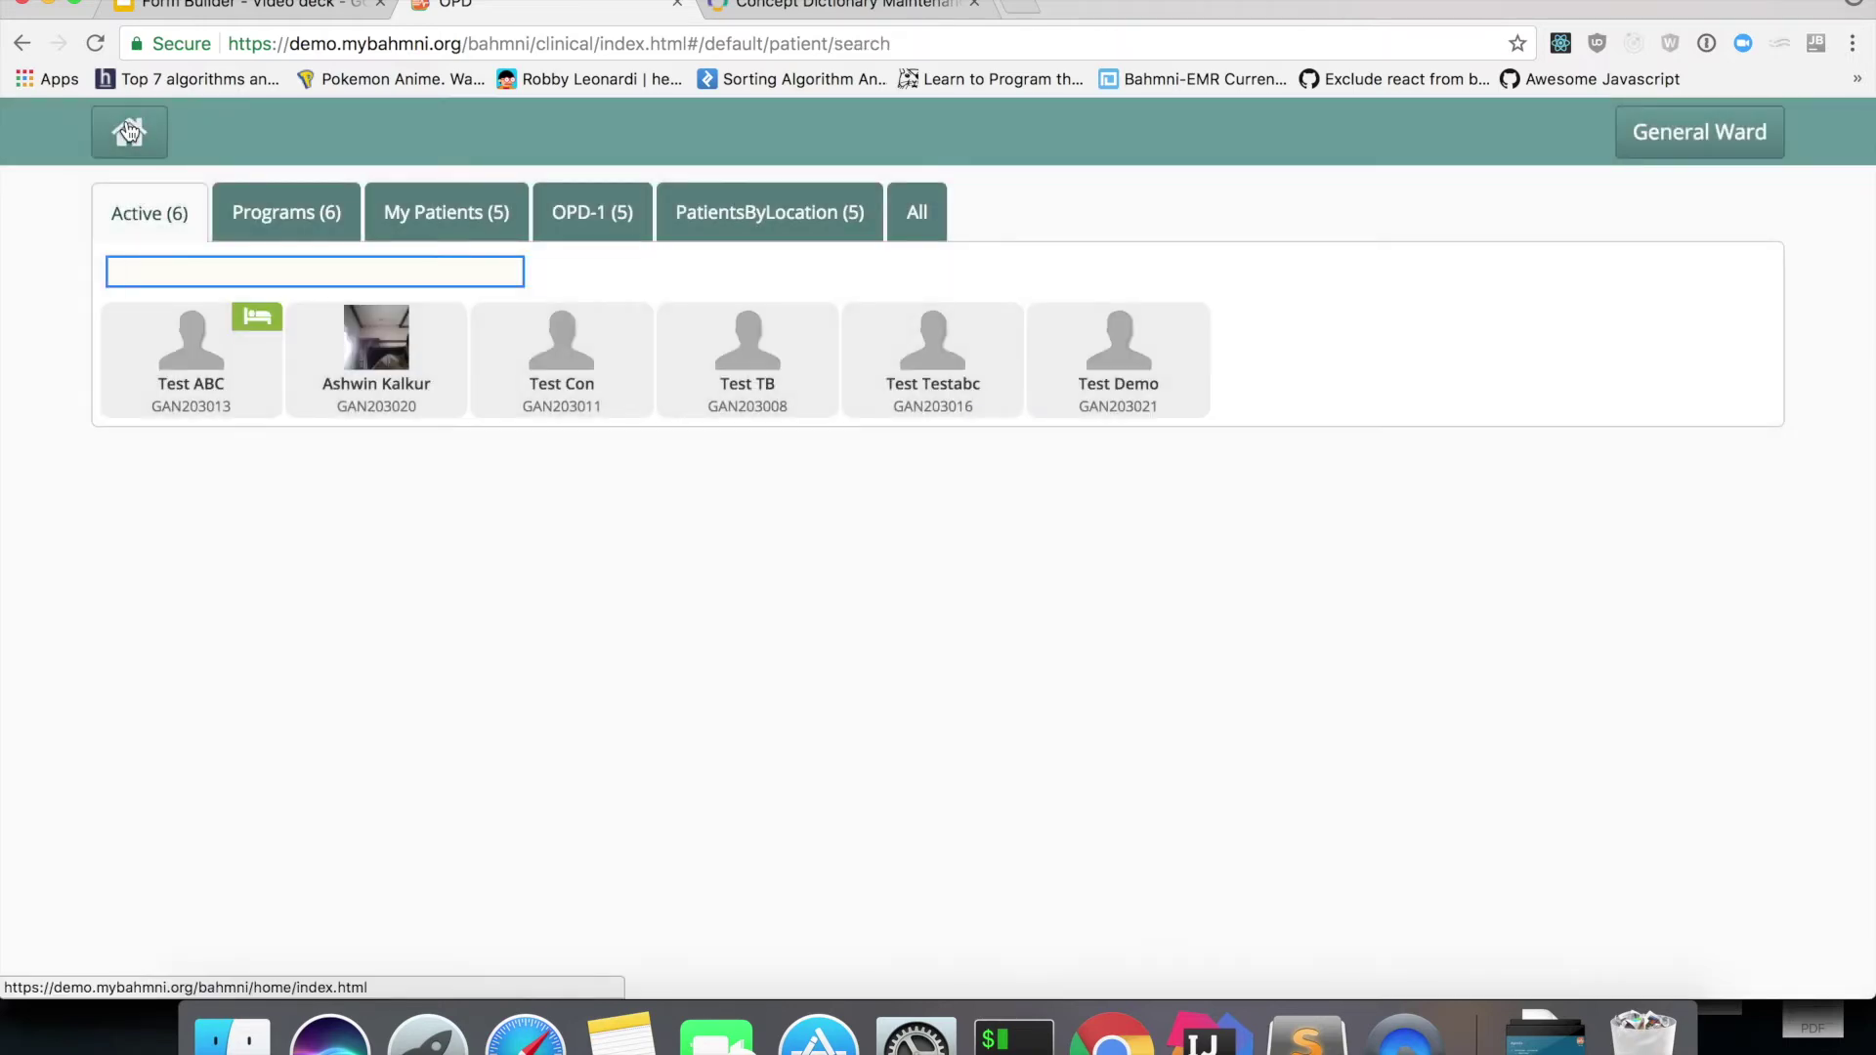
pyautogui.click(128, 130)
pyautogui.scroll(-2, 699, 777)
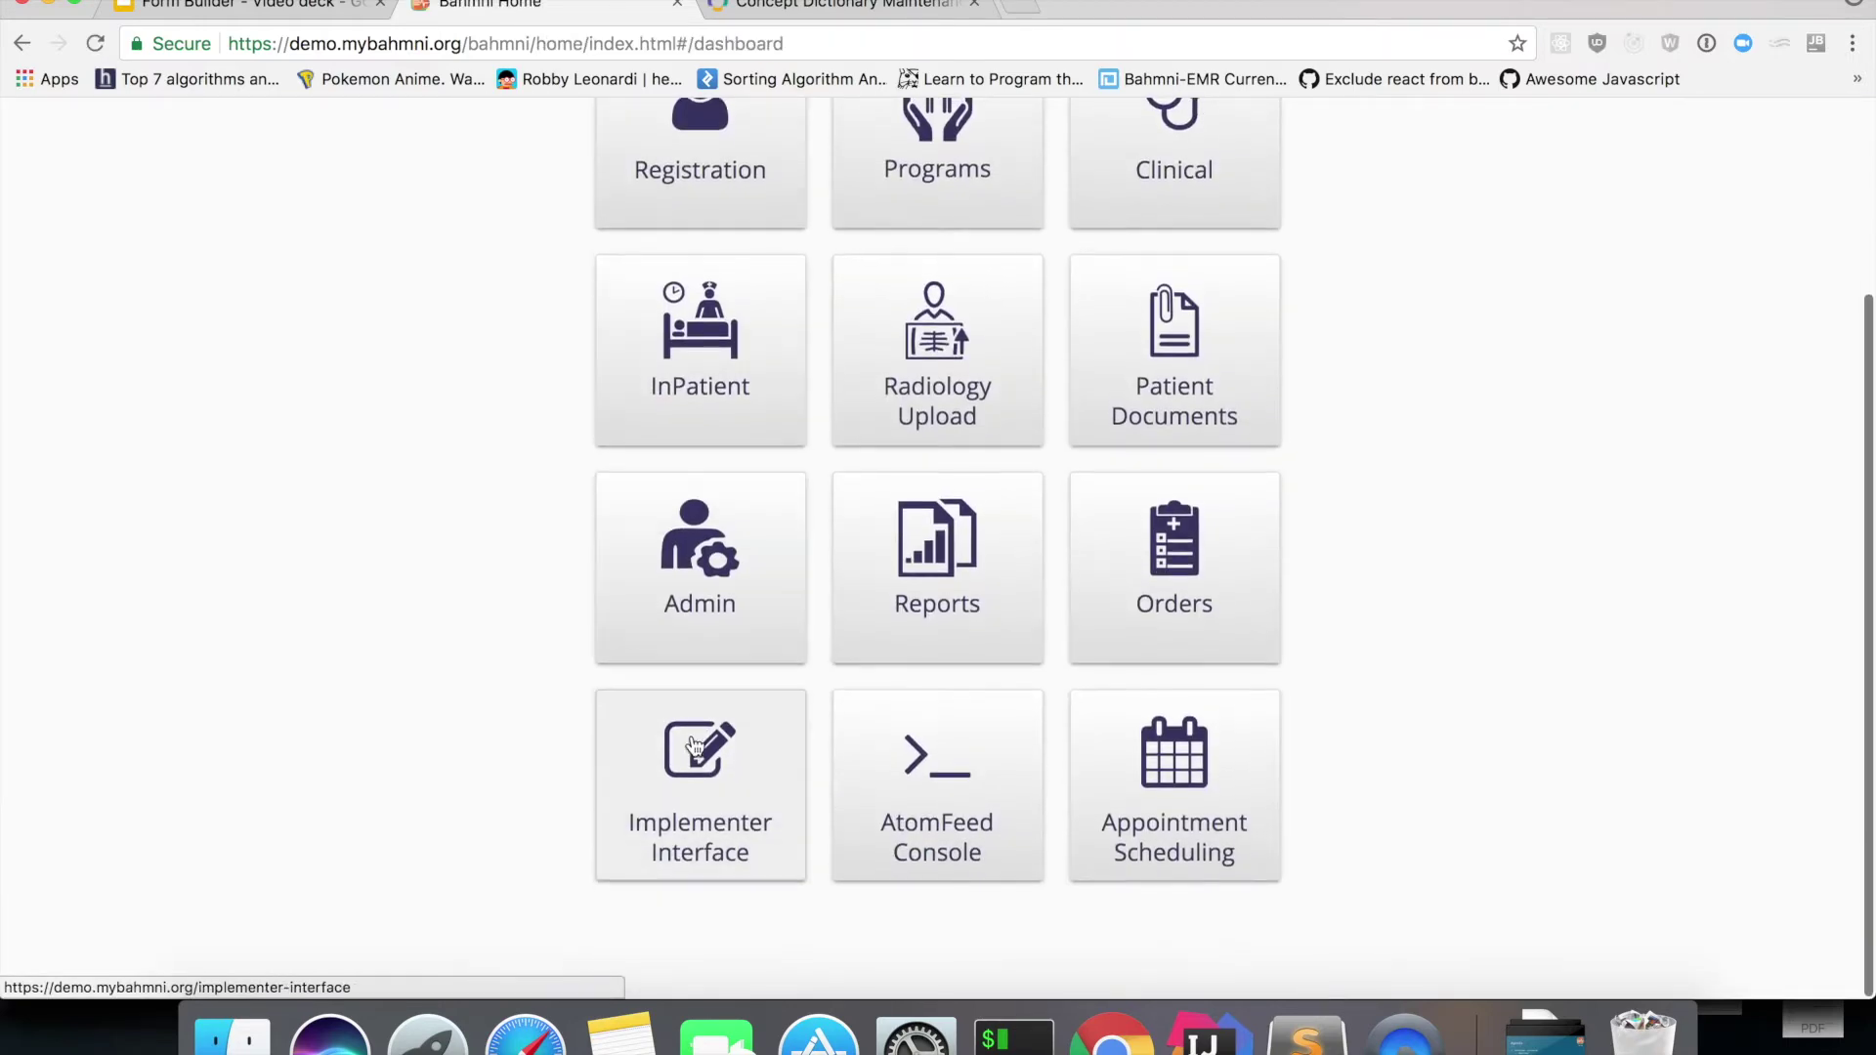
pyautogui.click(700, 777)
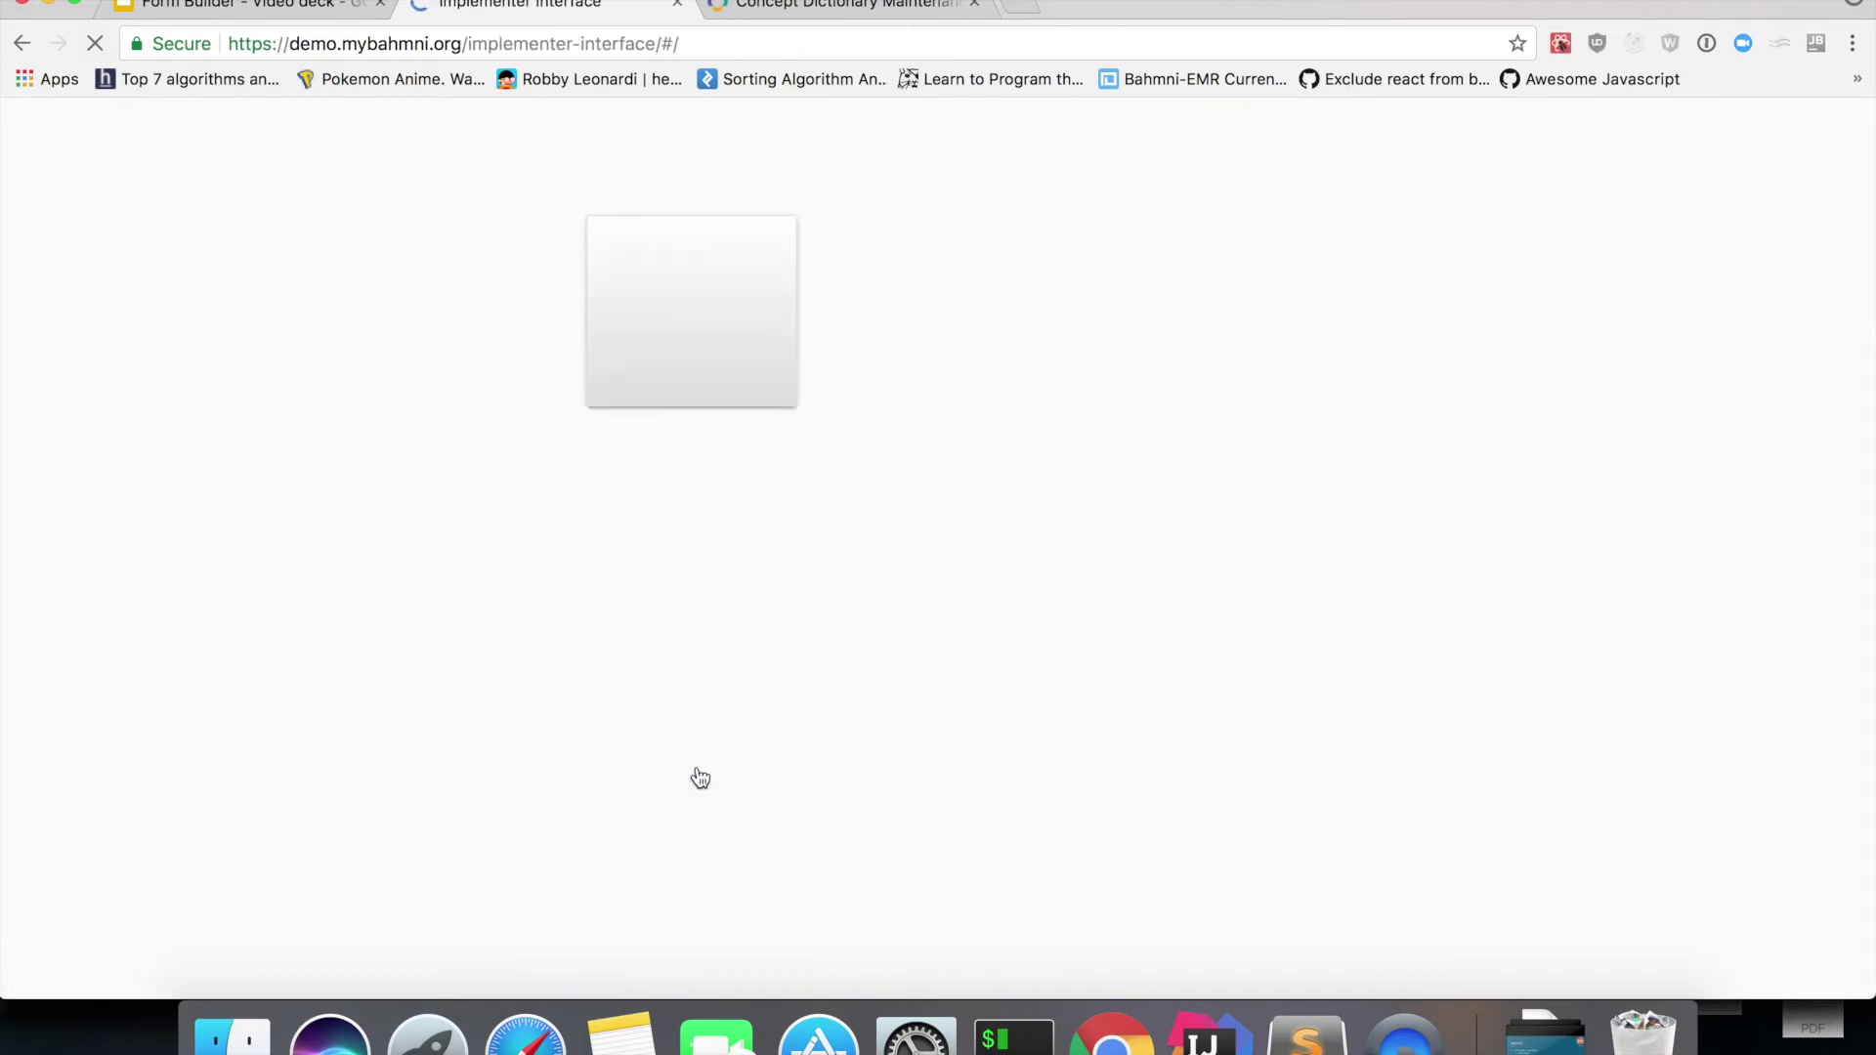
pyautogui.click(782, 377)
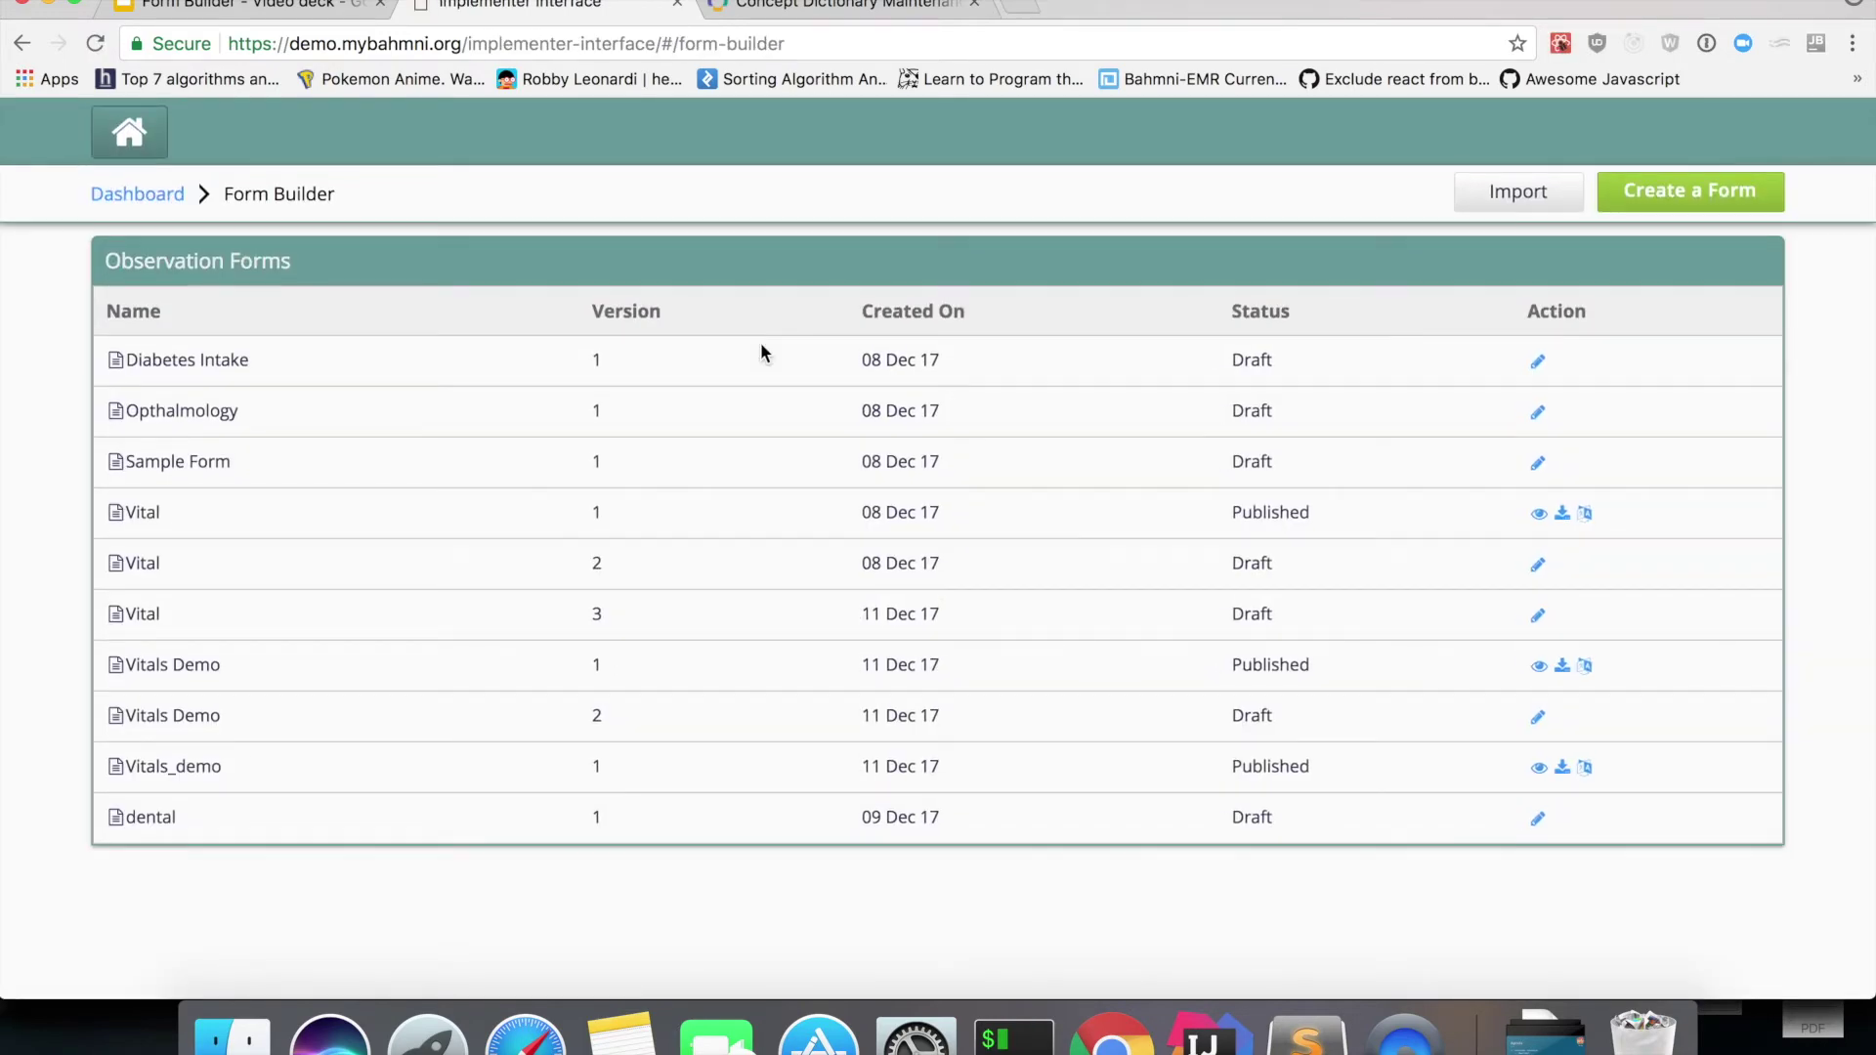
# Create a new observation form named "Demo"
pyautogui.click(1693, 192)
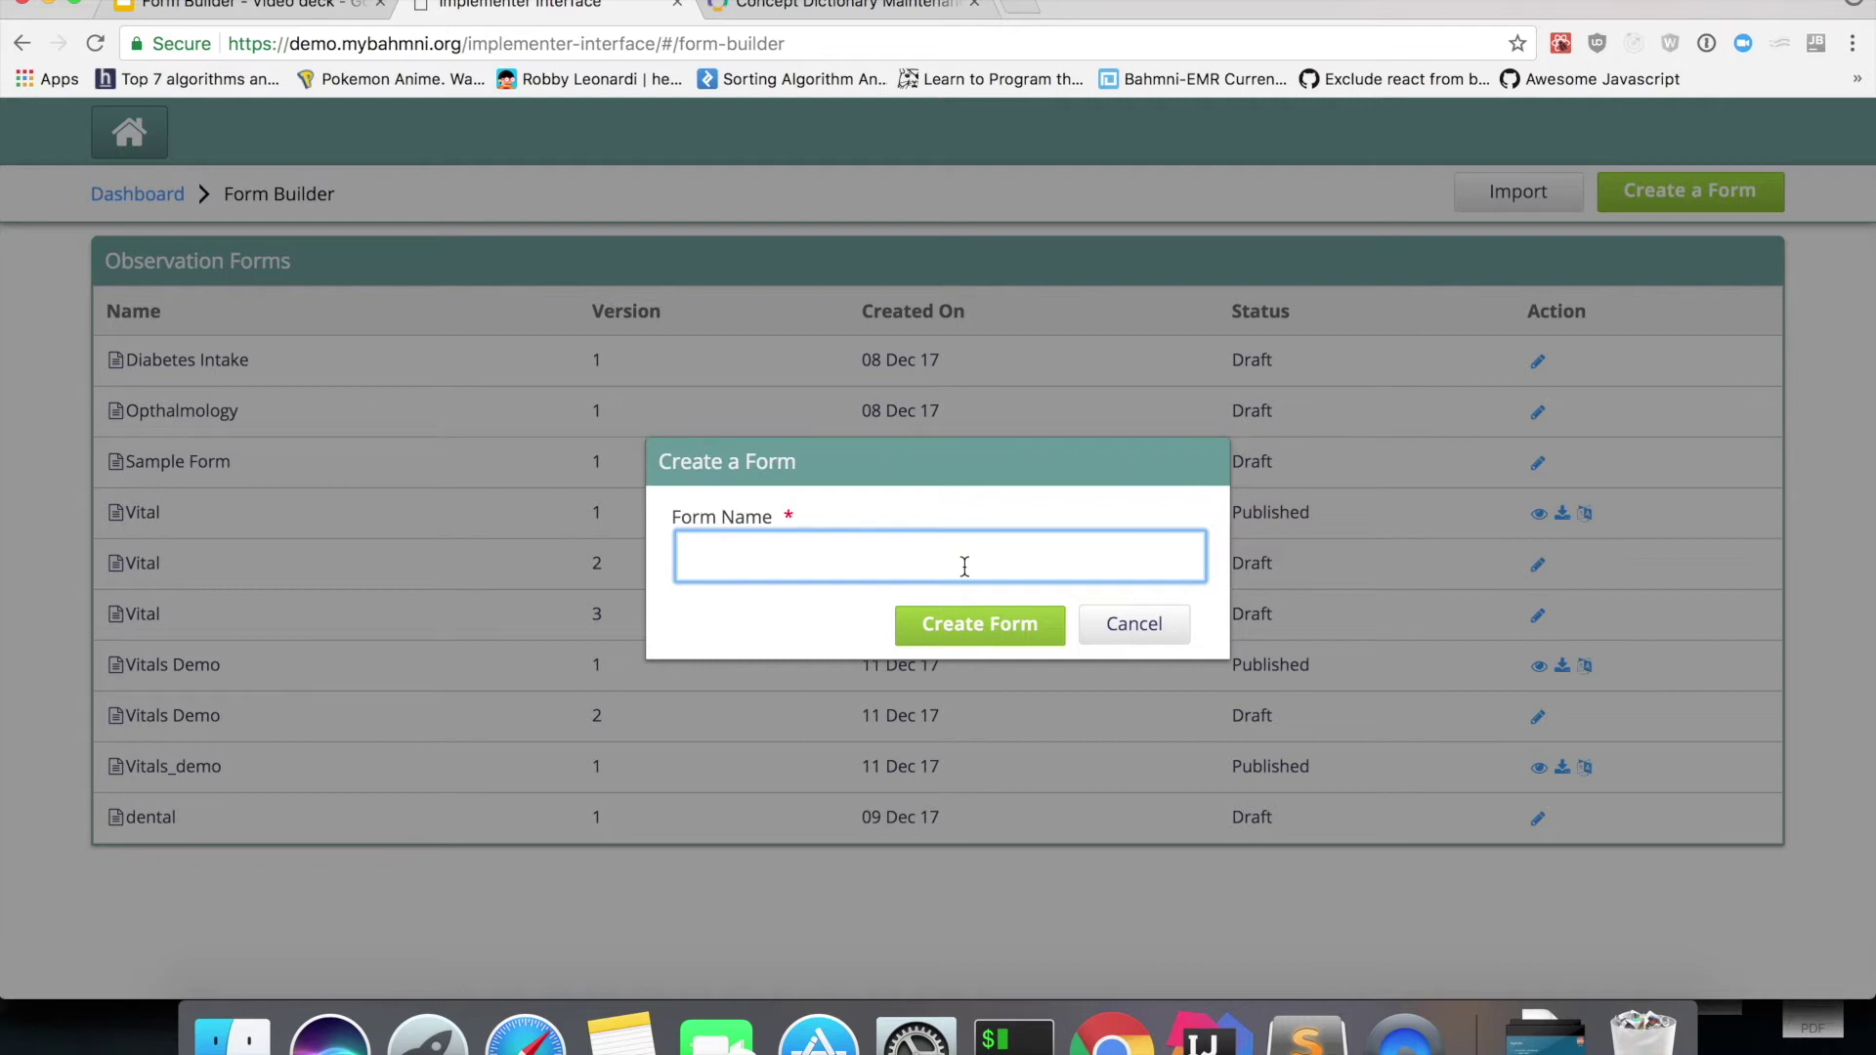
pyautogui.write('Demo')
pyautogui.press('Return')
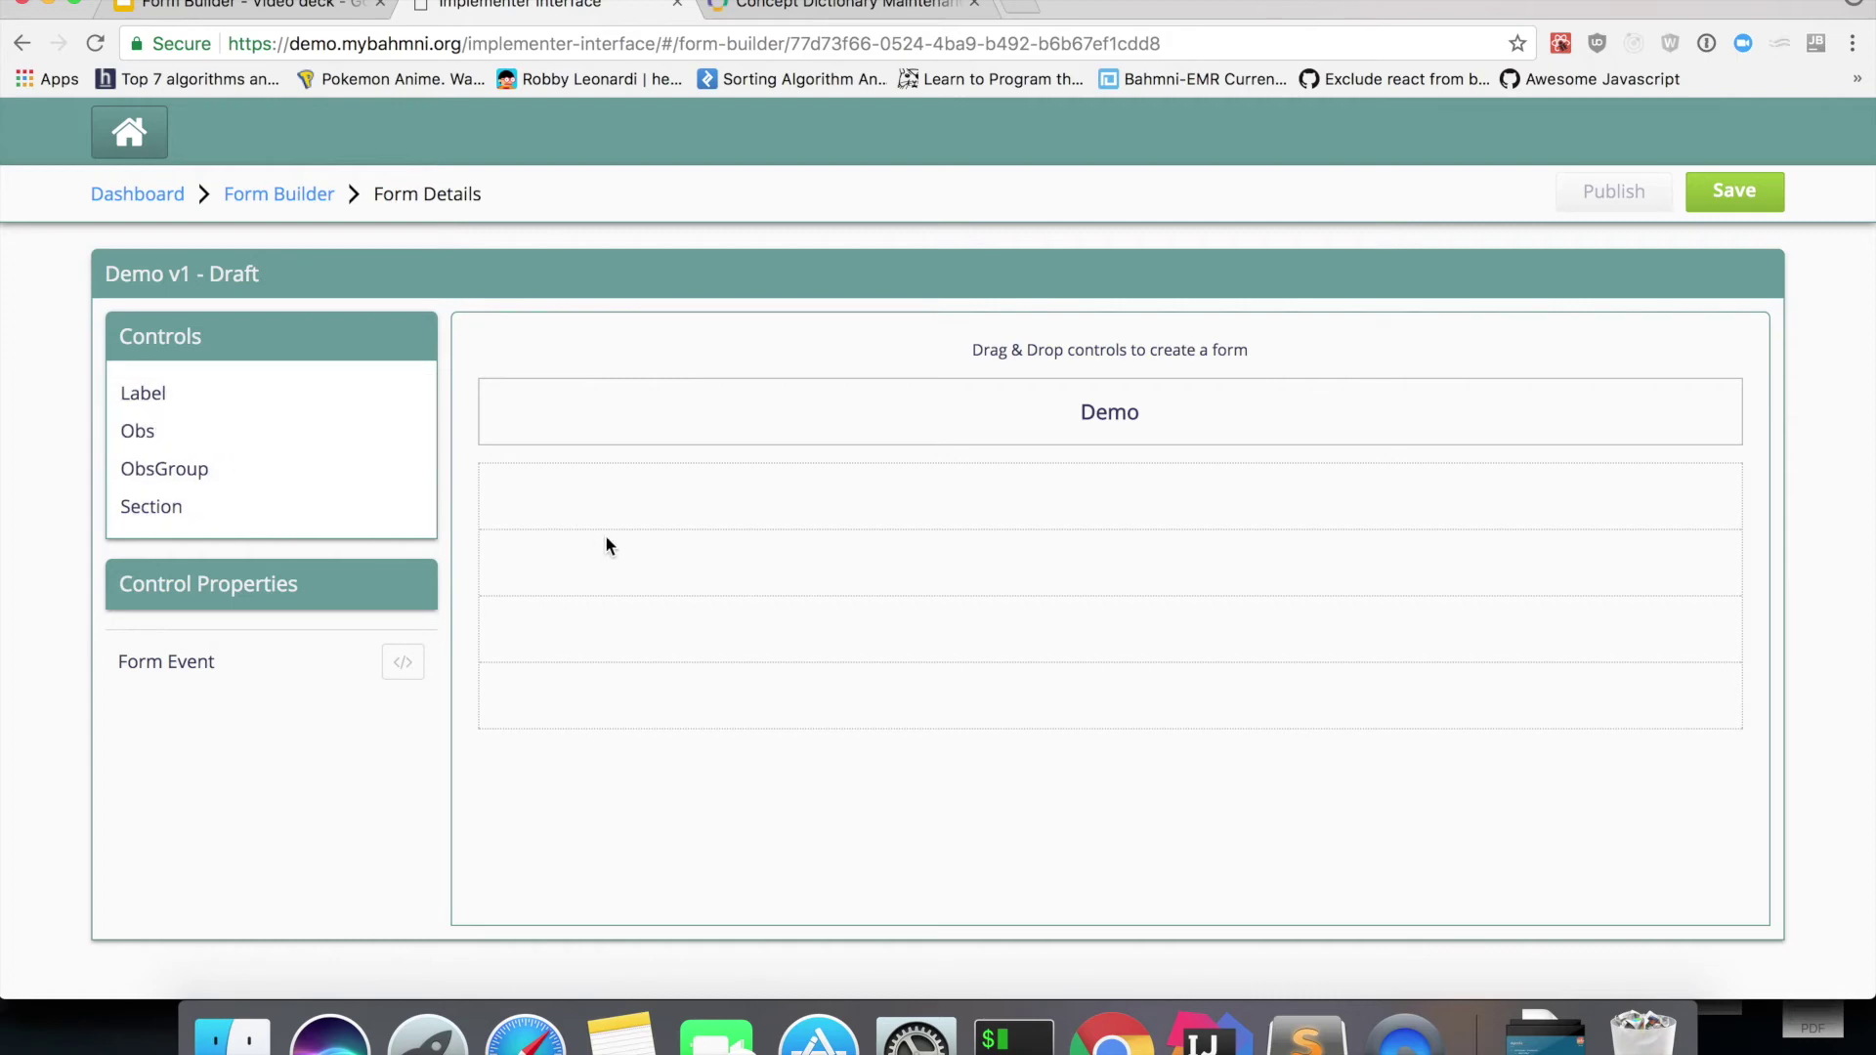
# Place an ObsGroup control in the Demo form's first row and assign it the source "Hypertension, Diagnosis Details"
pyautogui.click(276, 481)
pyautogui.moveTo(276, 482); pyautogui.dragTo(689, 527)
pyautogui.click(628, 482)
pyautogui.click(327, 646)
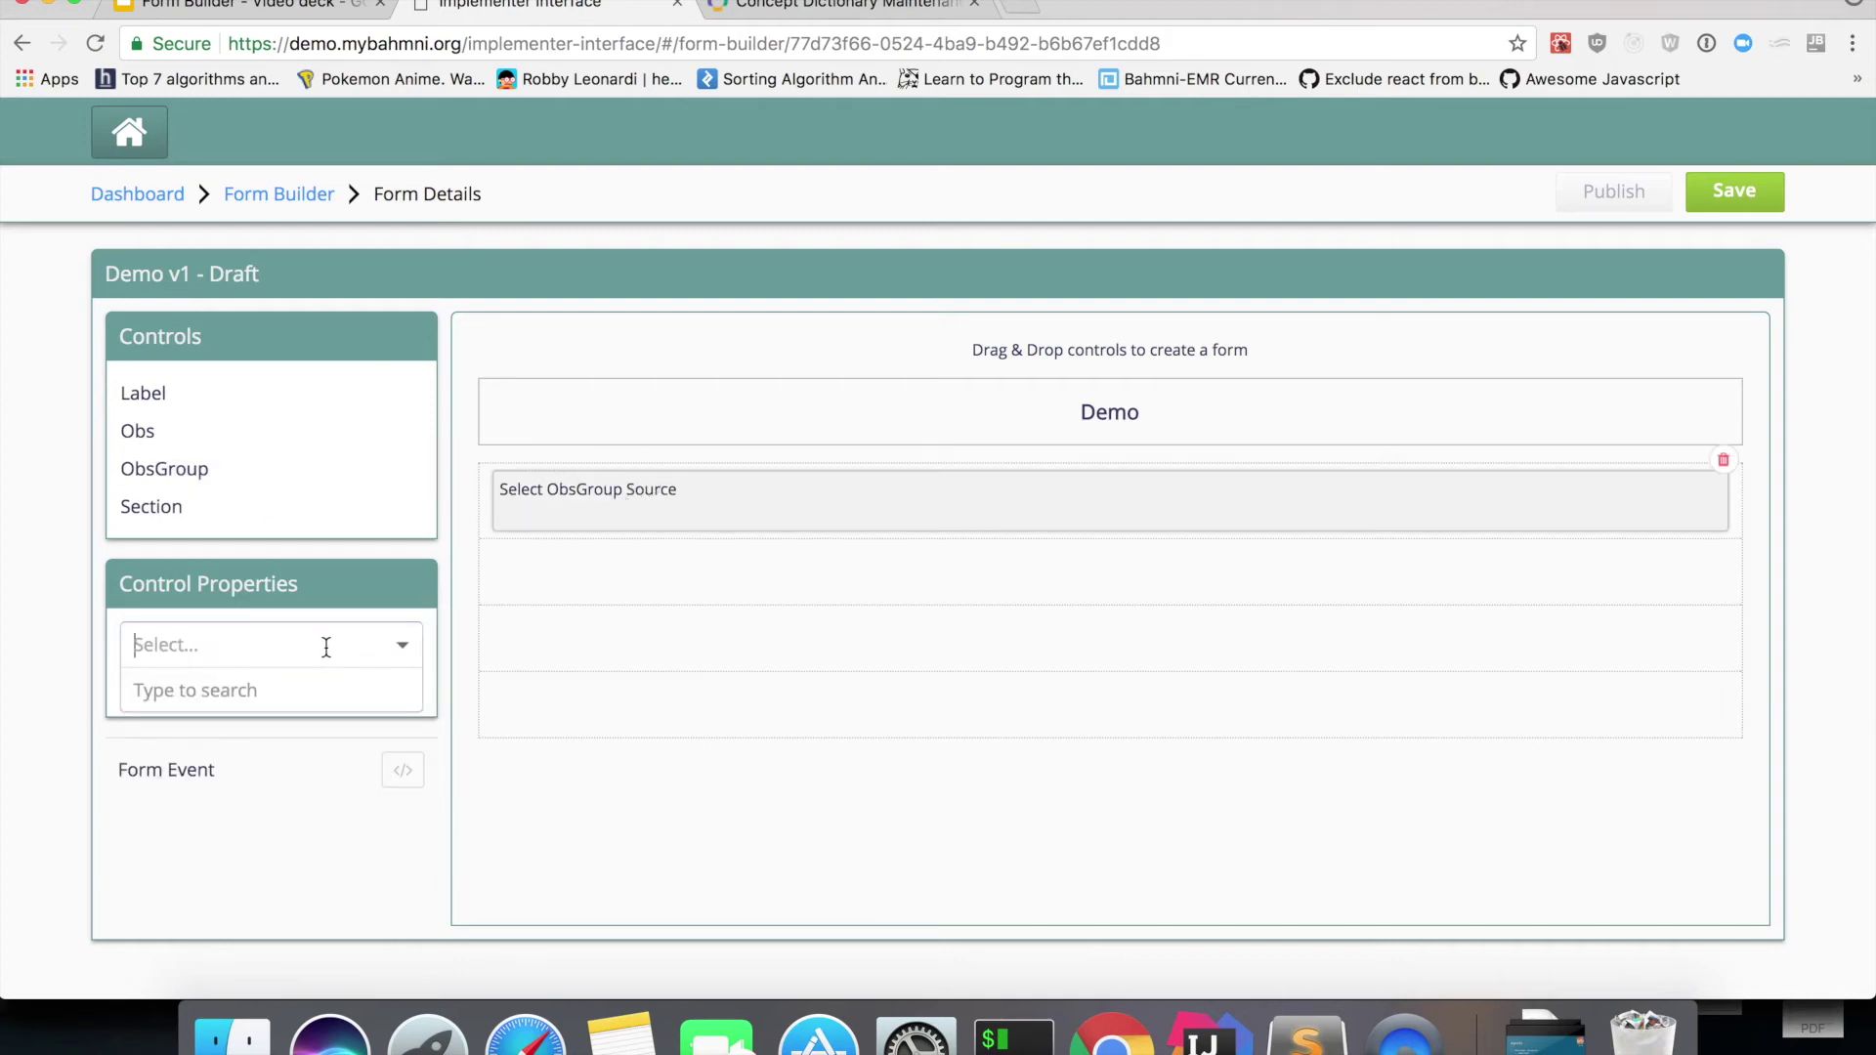
pyautogui.write('diagnos')
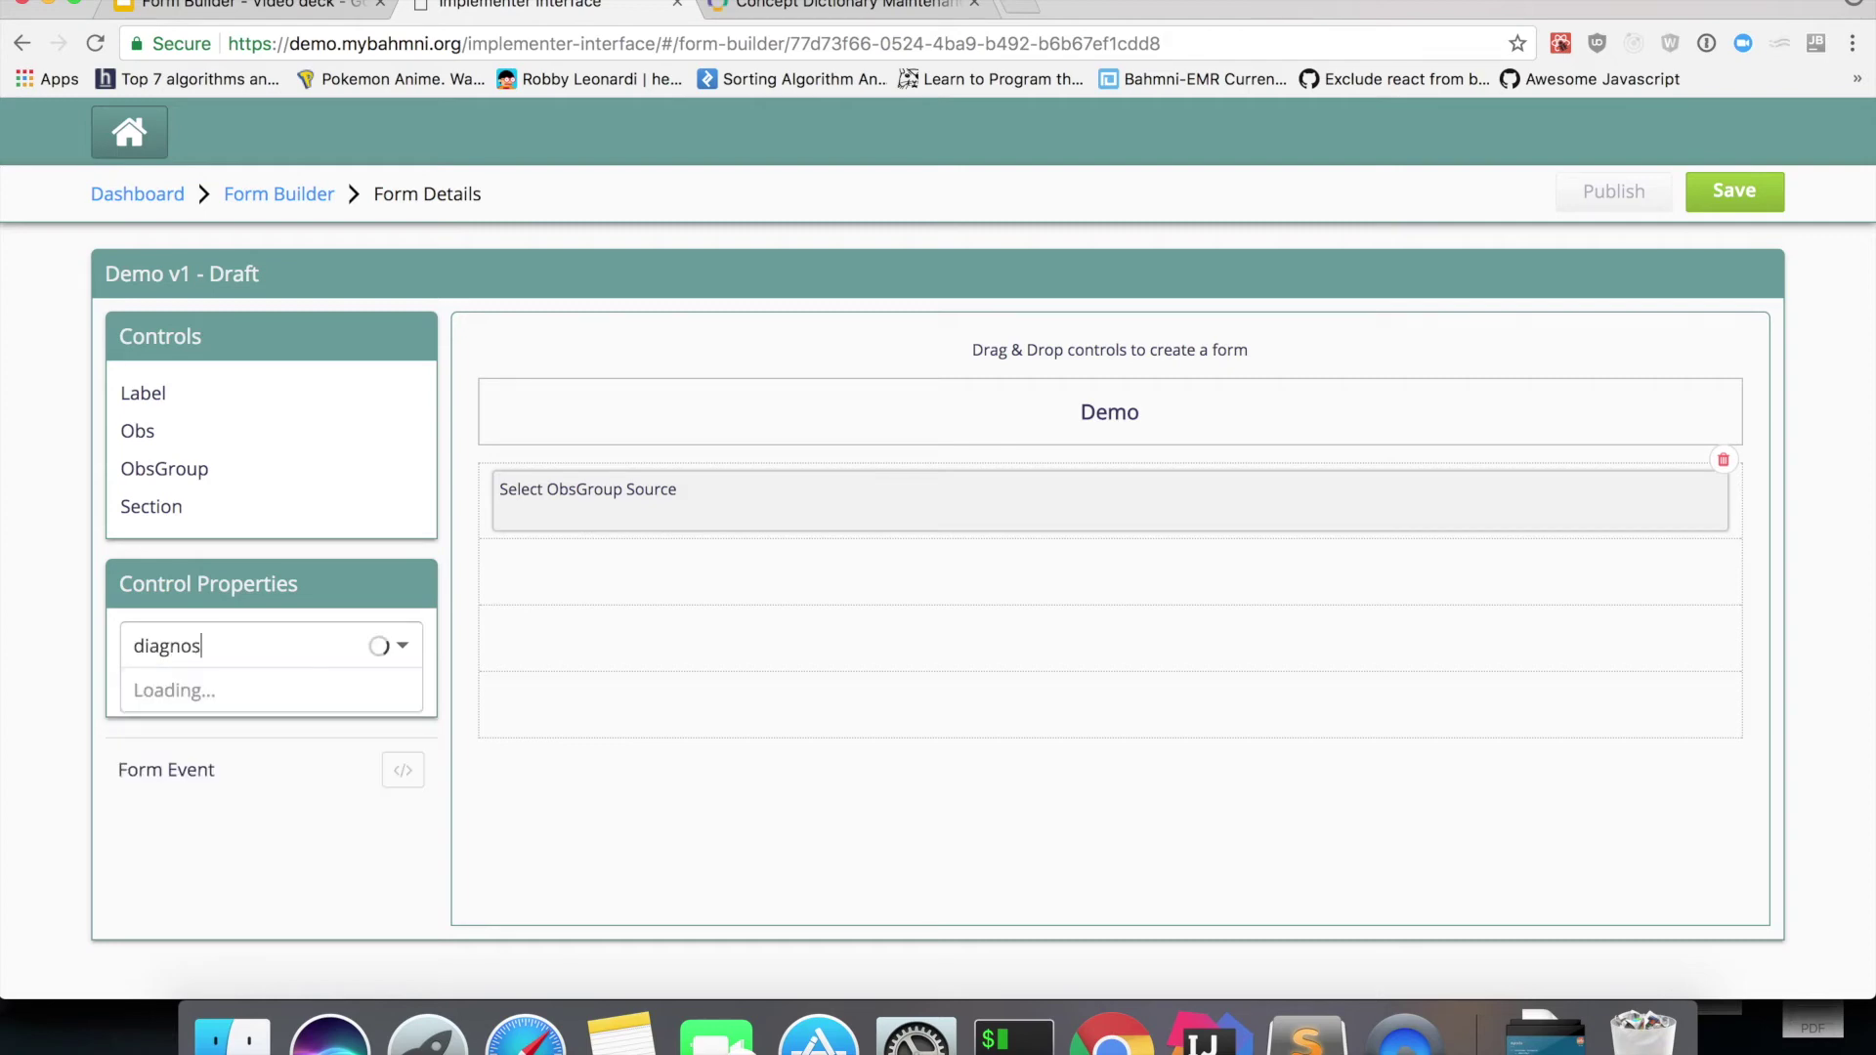
pyautogui.write('is de')
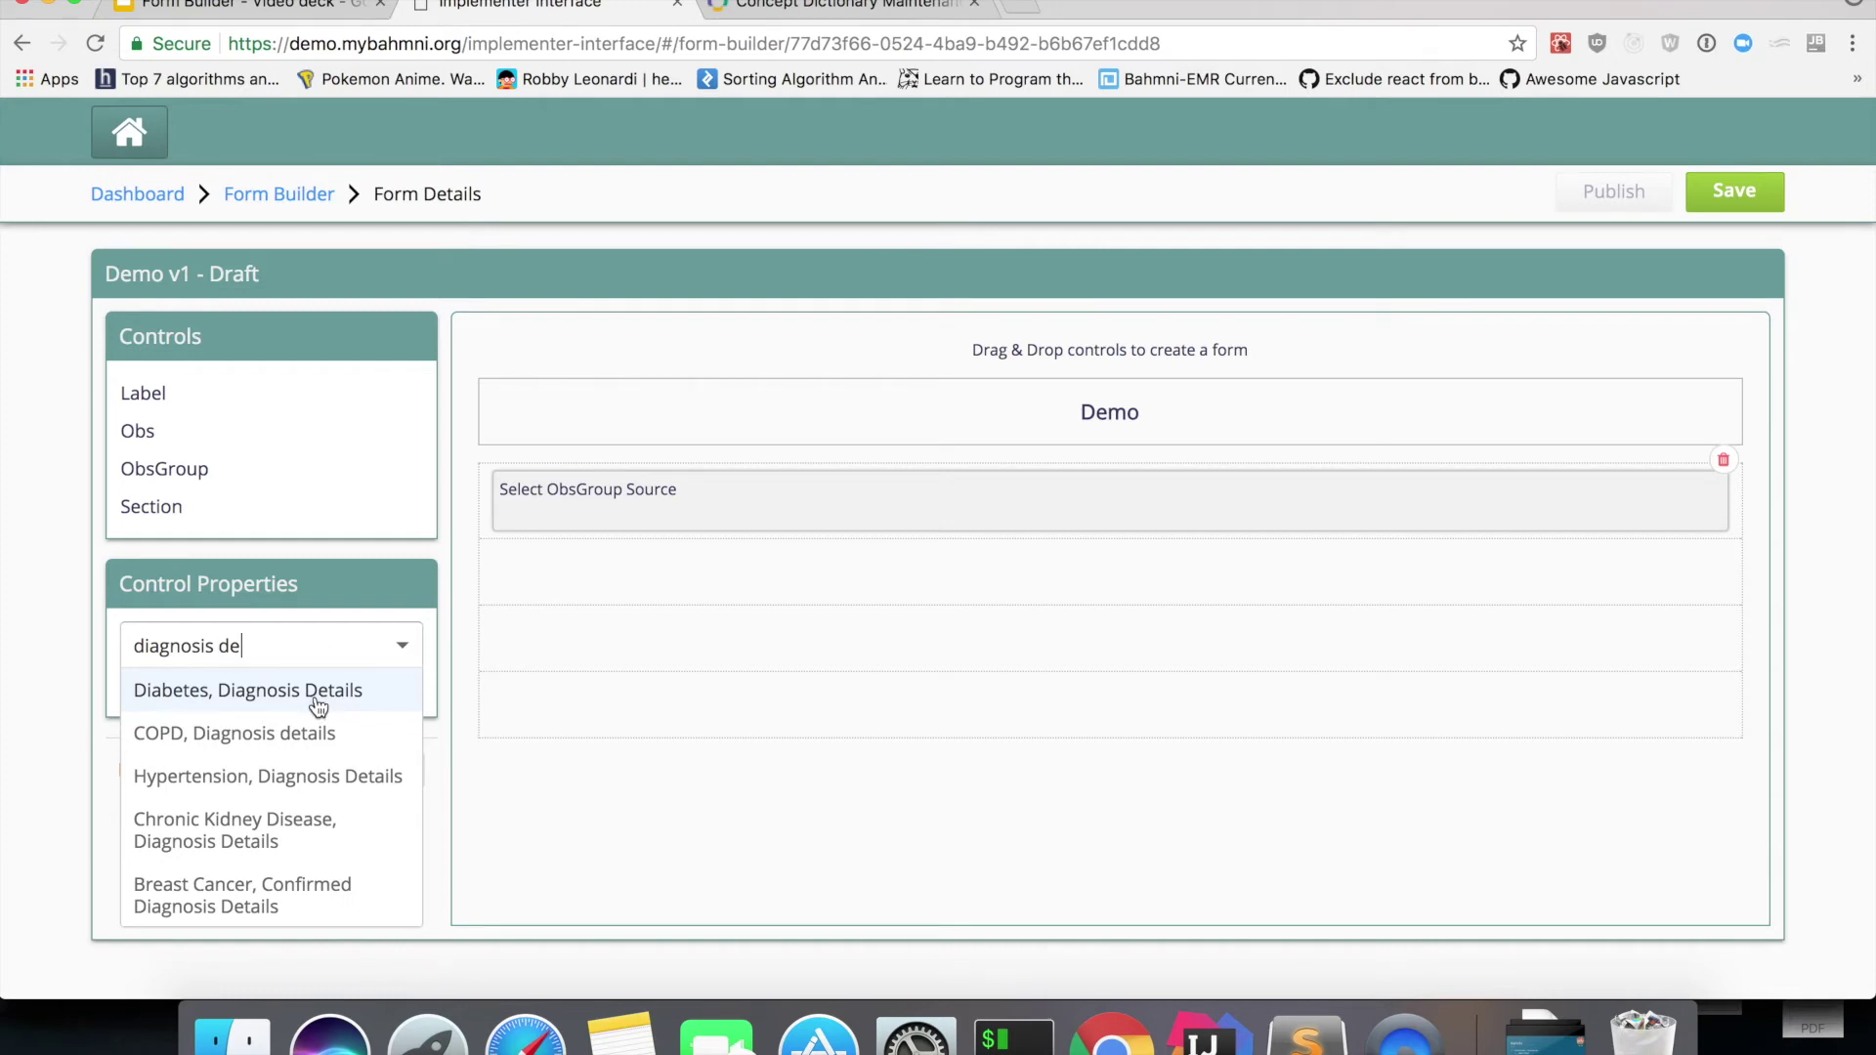
pyautogui.click(311, 777)
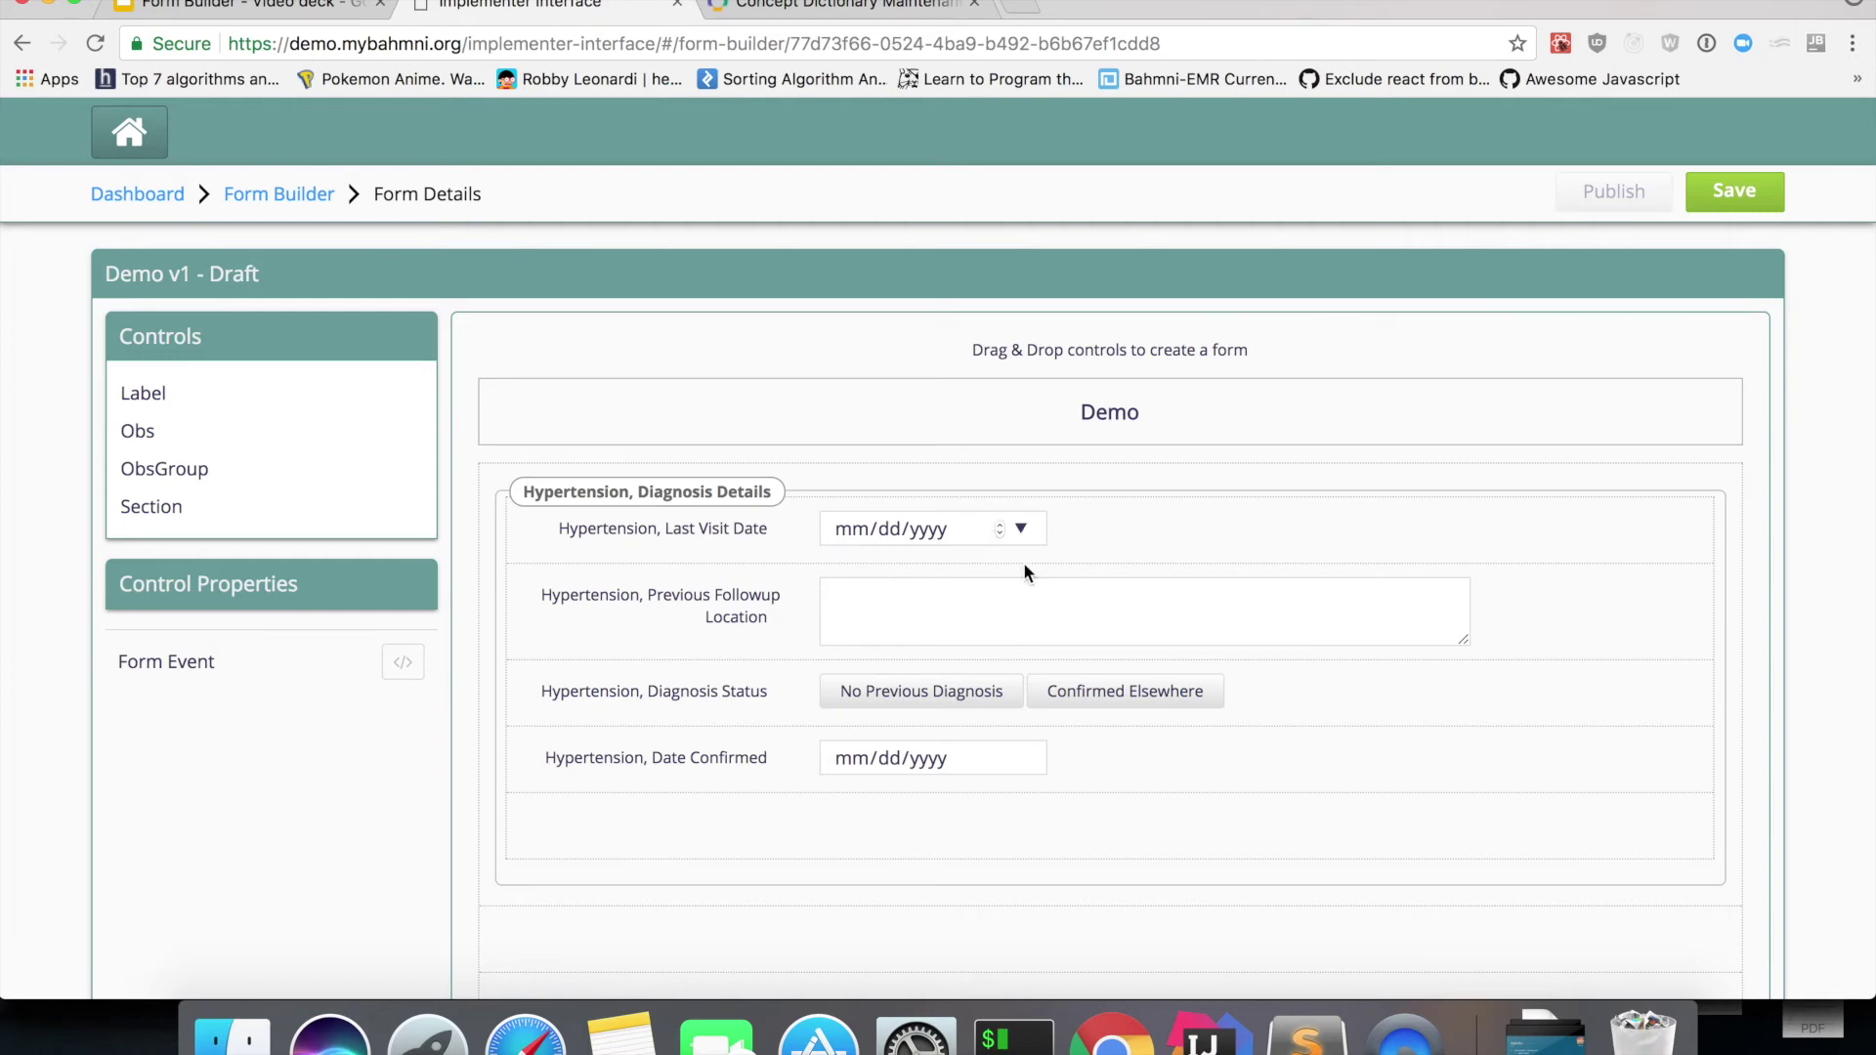
# Examine the input types and control properties of the Hypertension group's Last Visit Date and Previous Followup Location fields
pyautogui.scroll(-1, 674, 590)
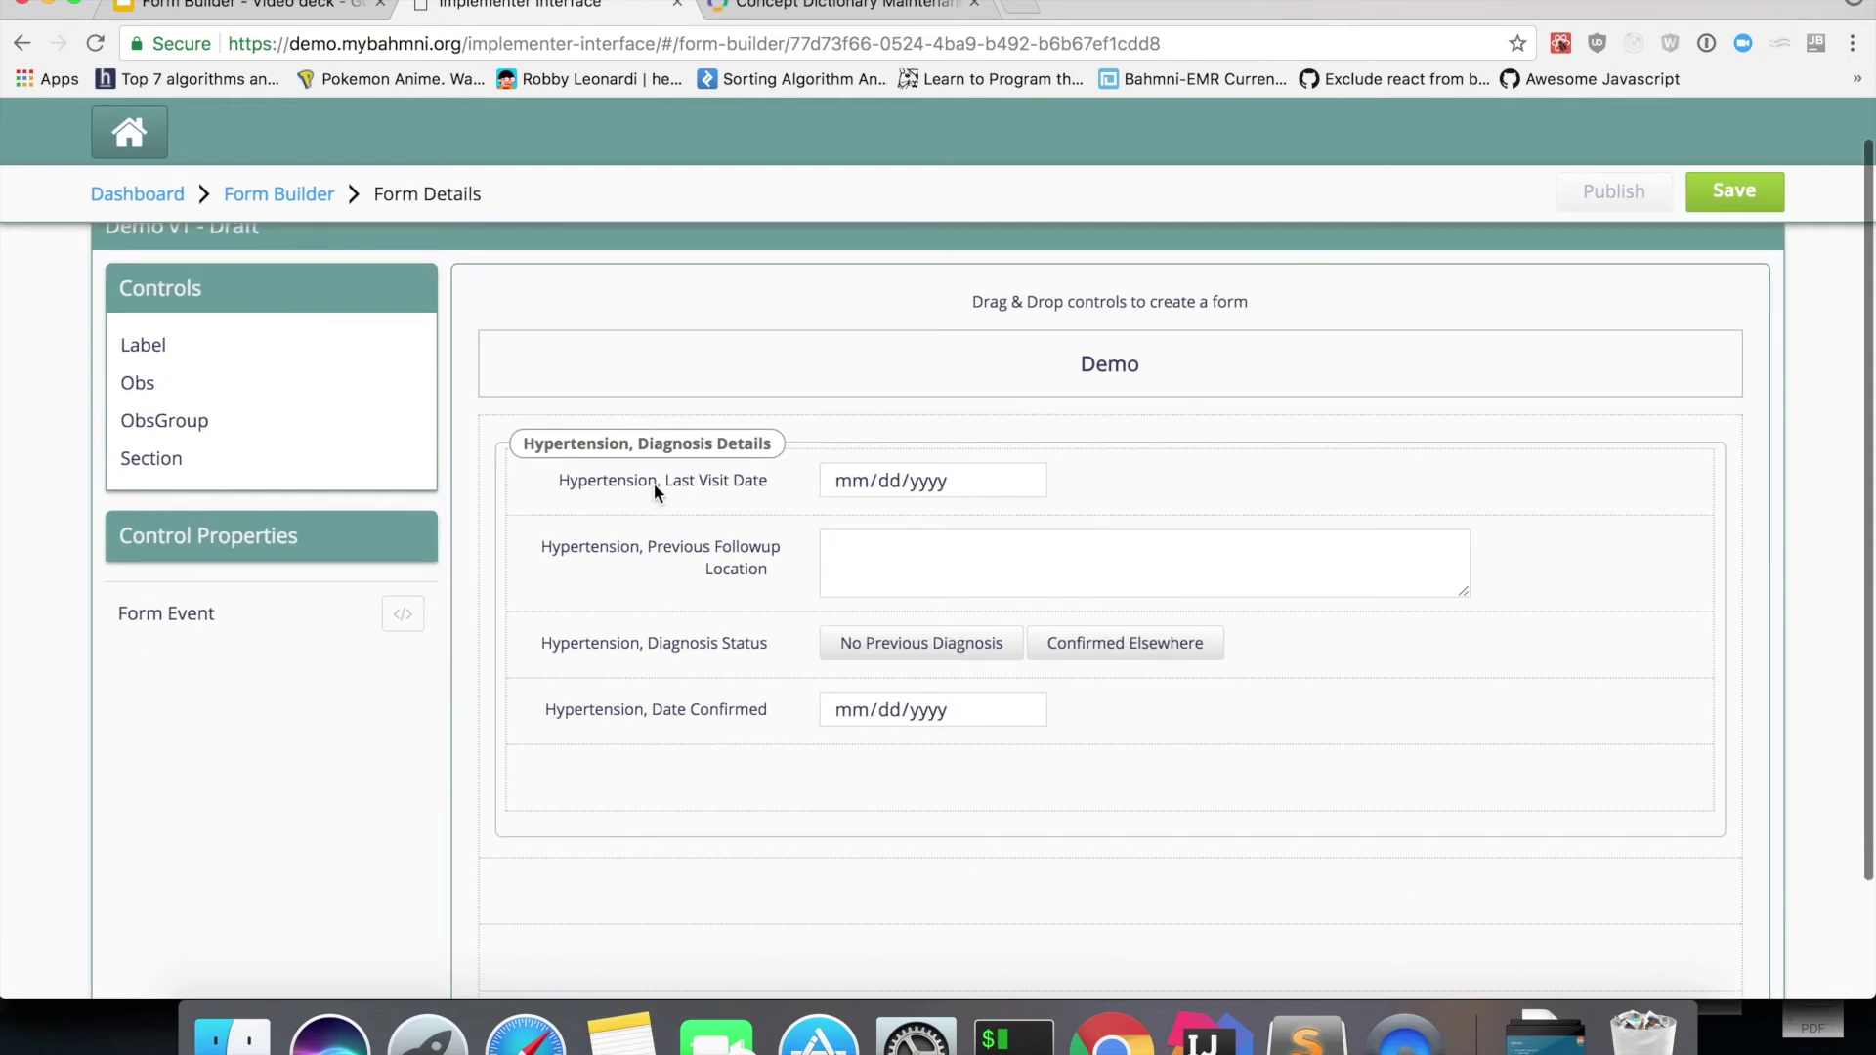
pyautogui.click(1021, 480)
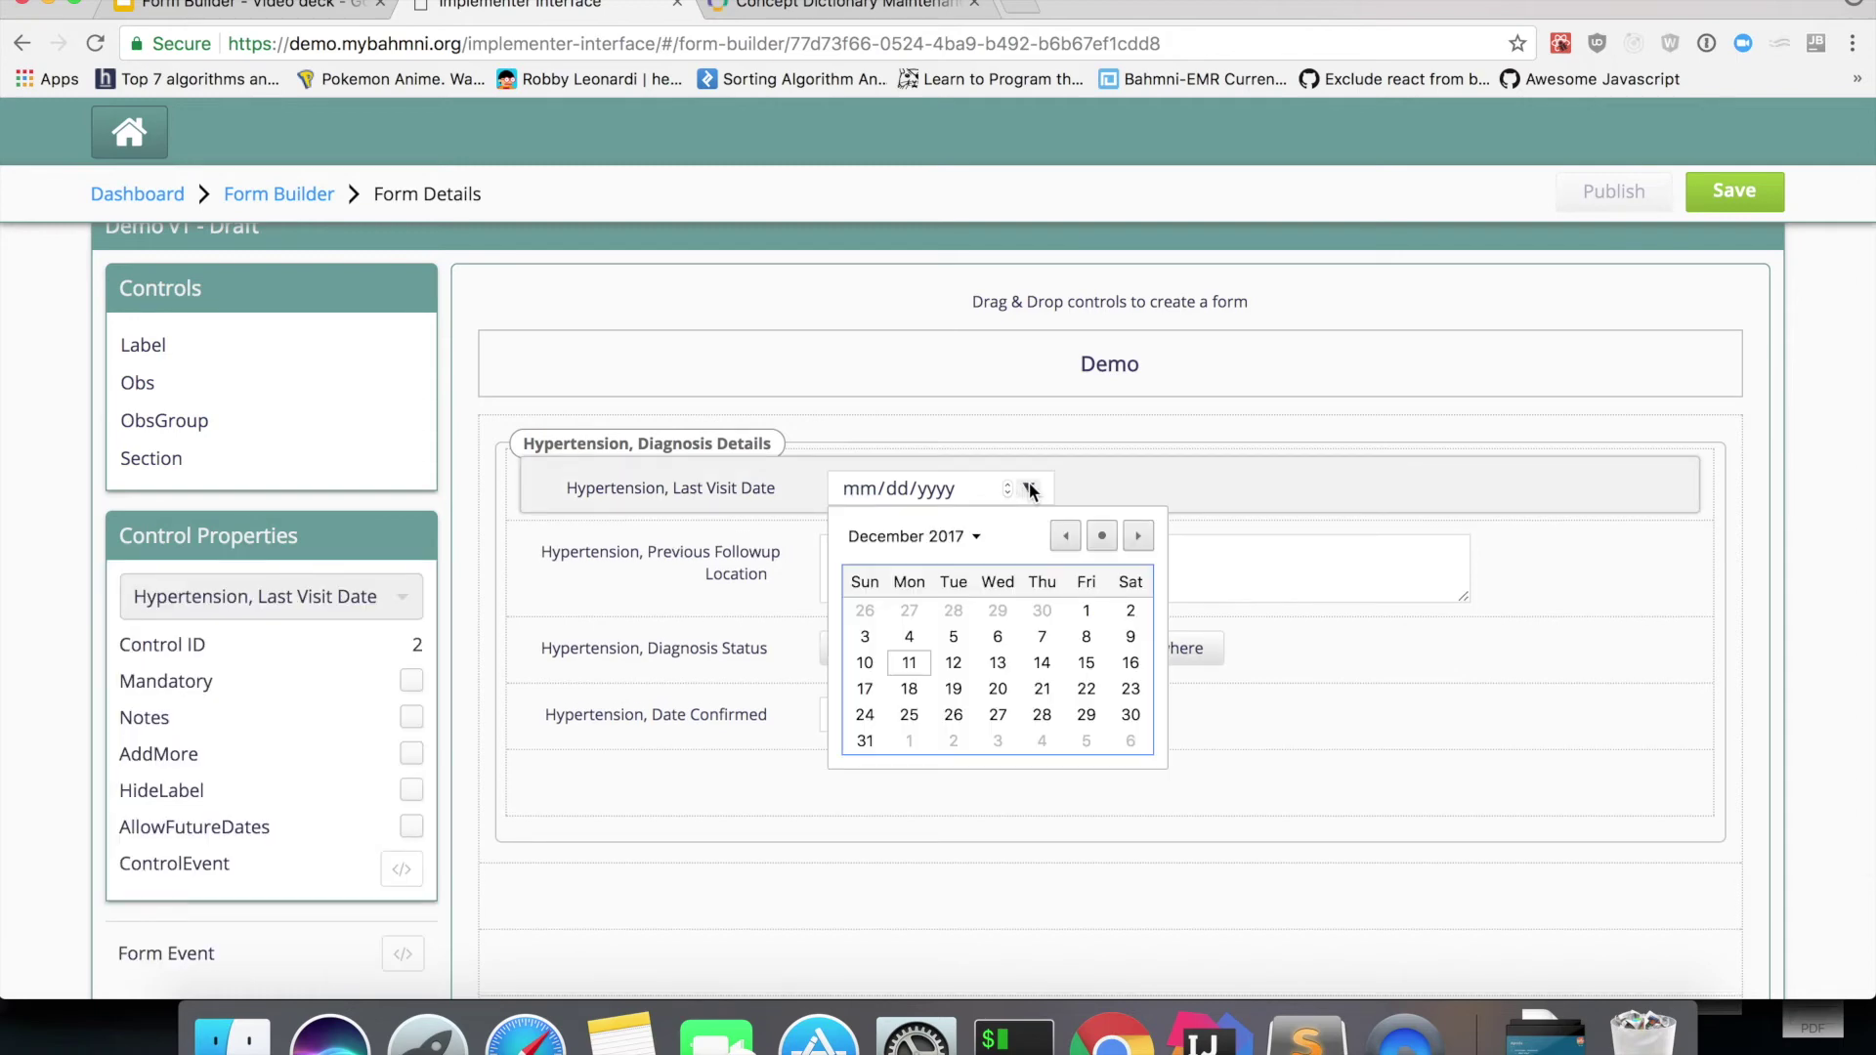
pyautogui.click(1258, 583)
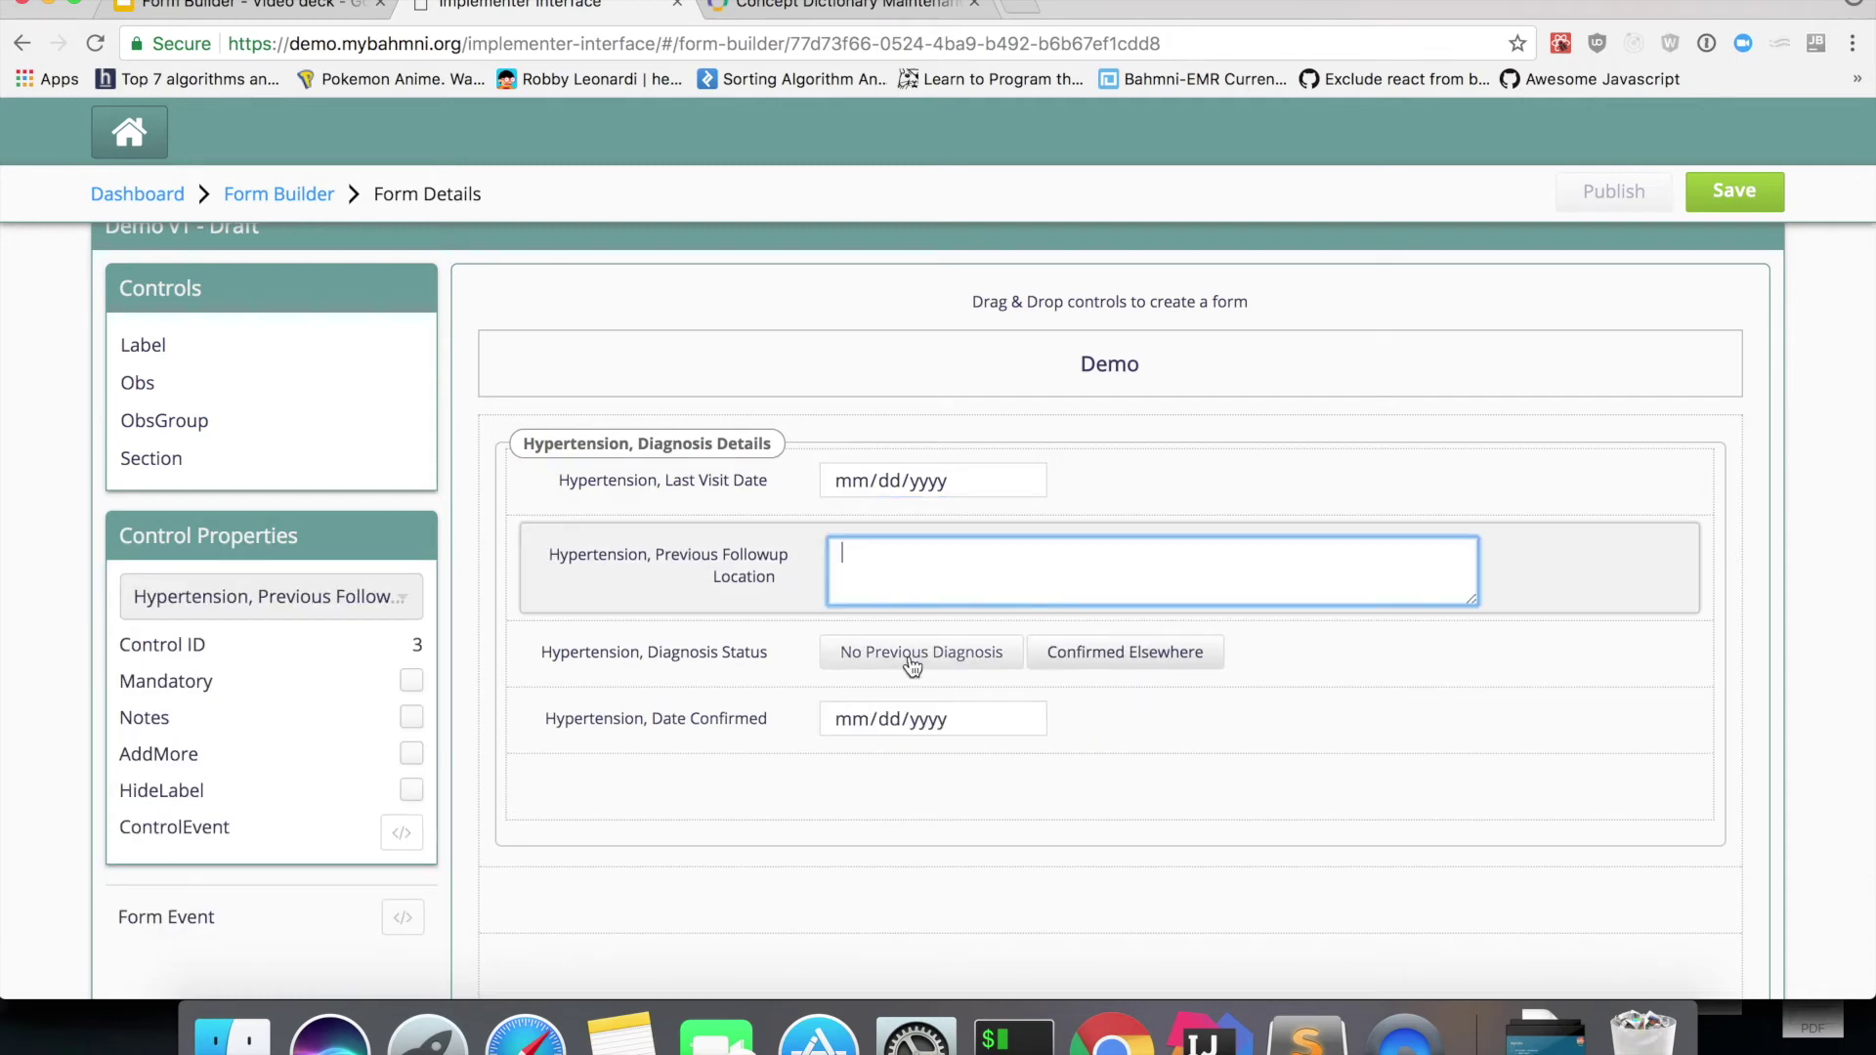
pyautogui.scroll(-2, 1033, 665)
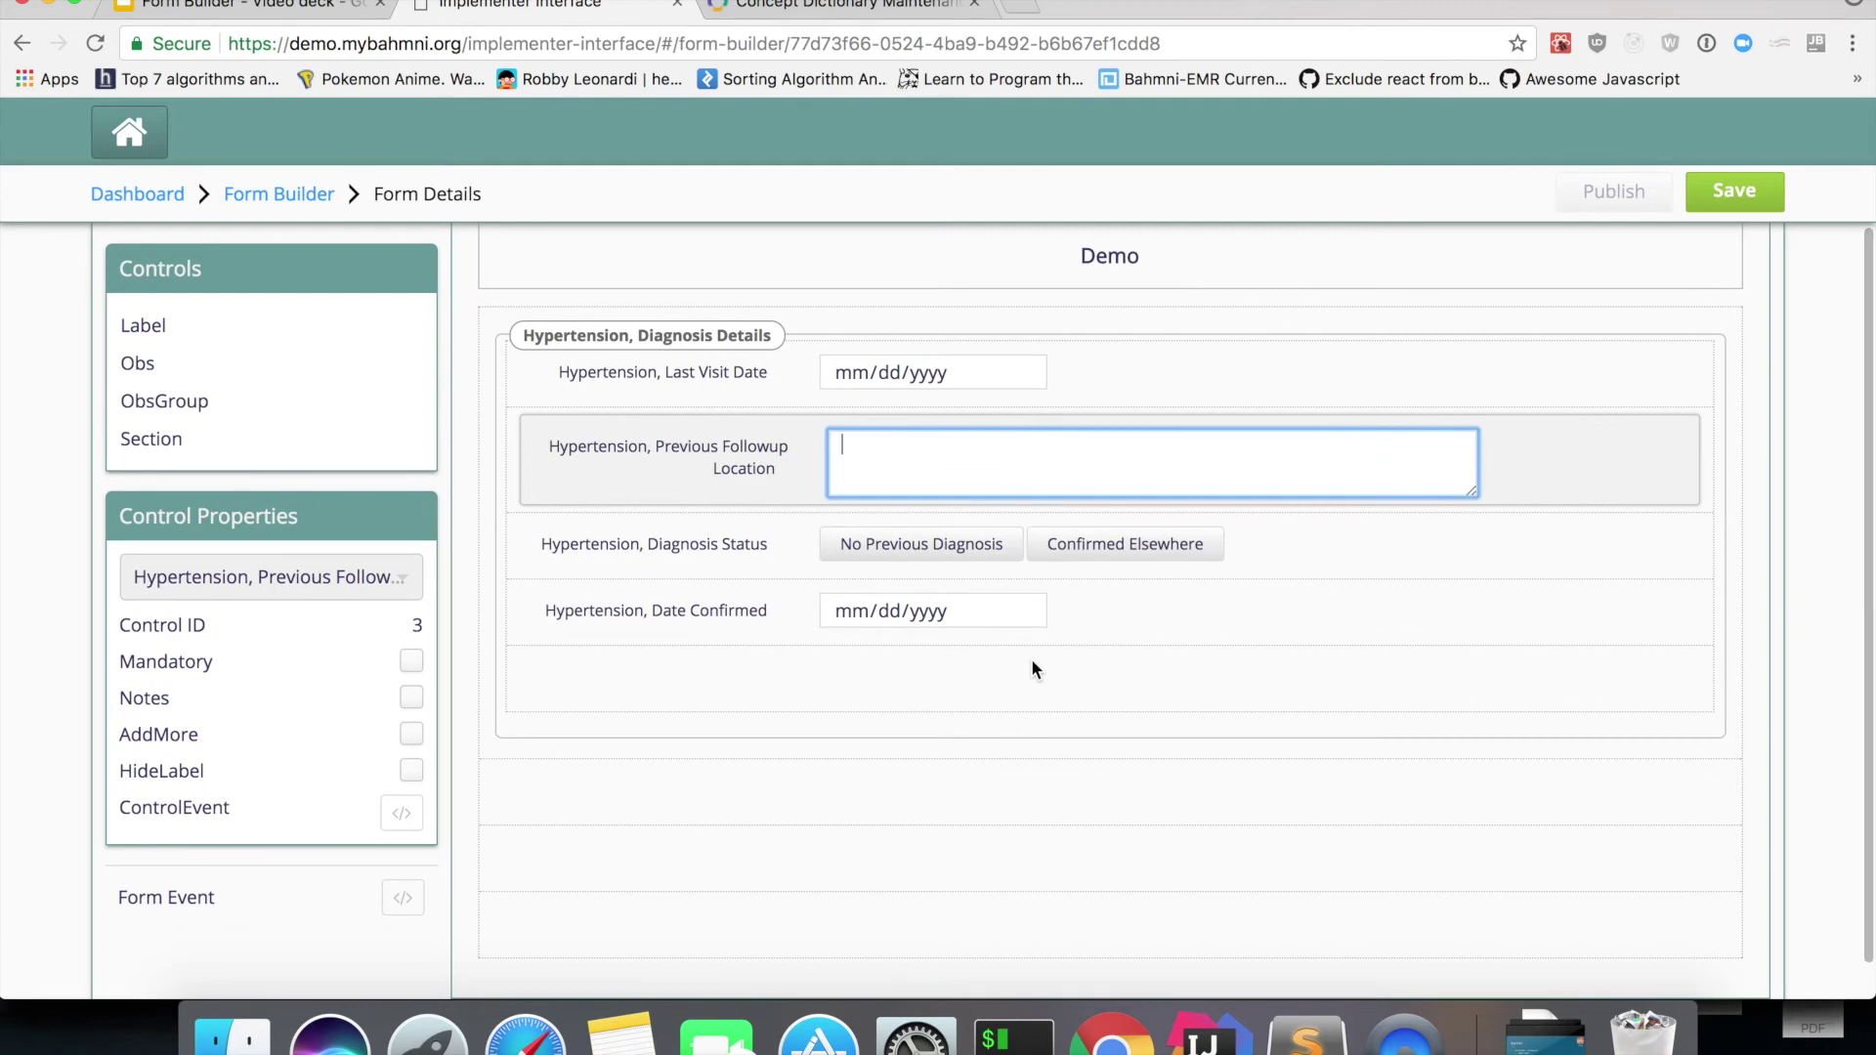
# Set the "Hypertension, Diagnosis Status" control to display its answers as a DropDown
pyautogui.click(749, 547)
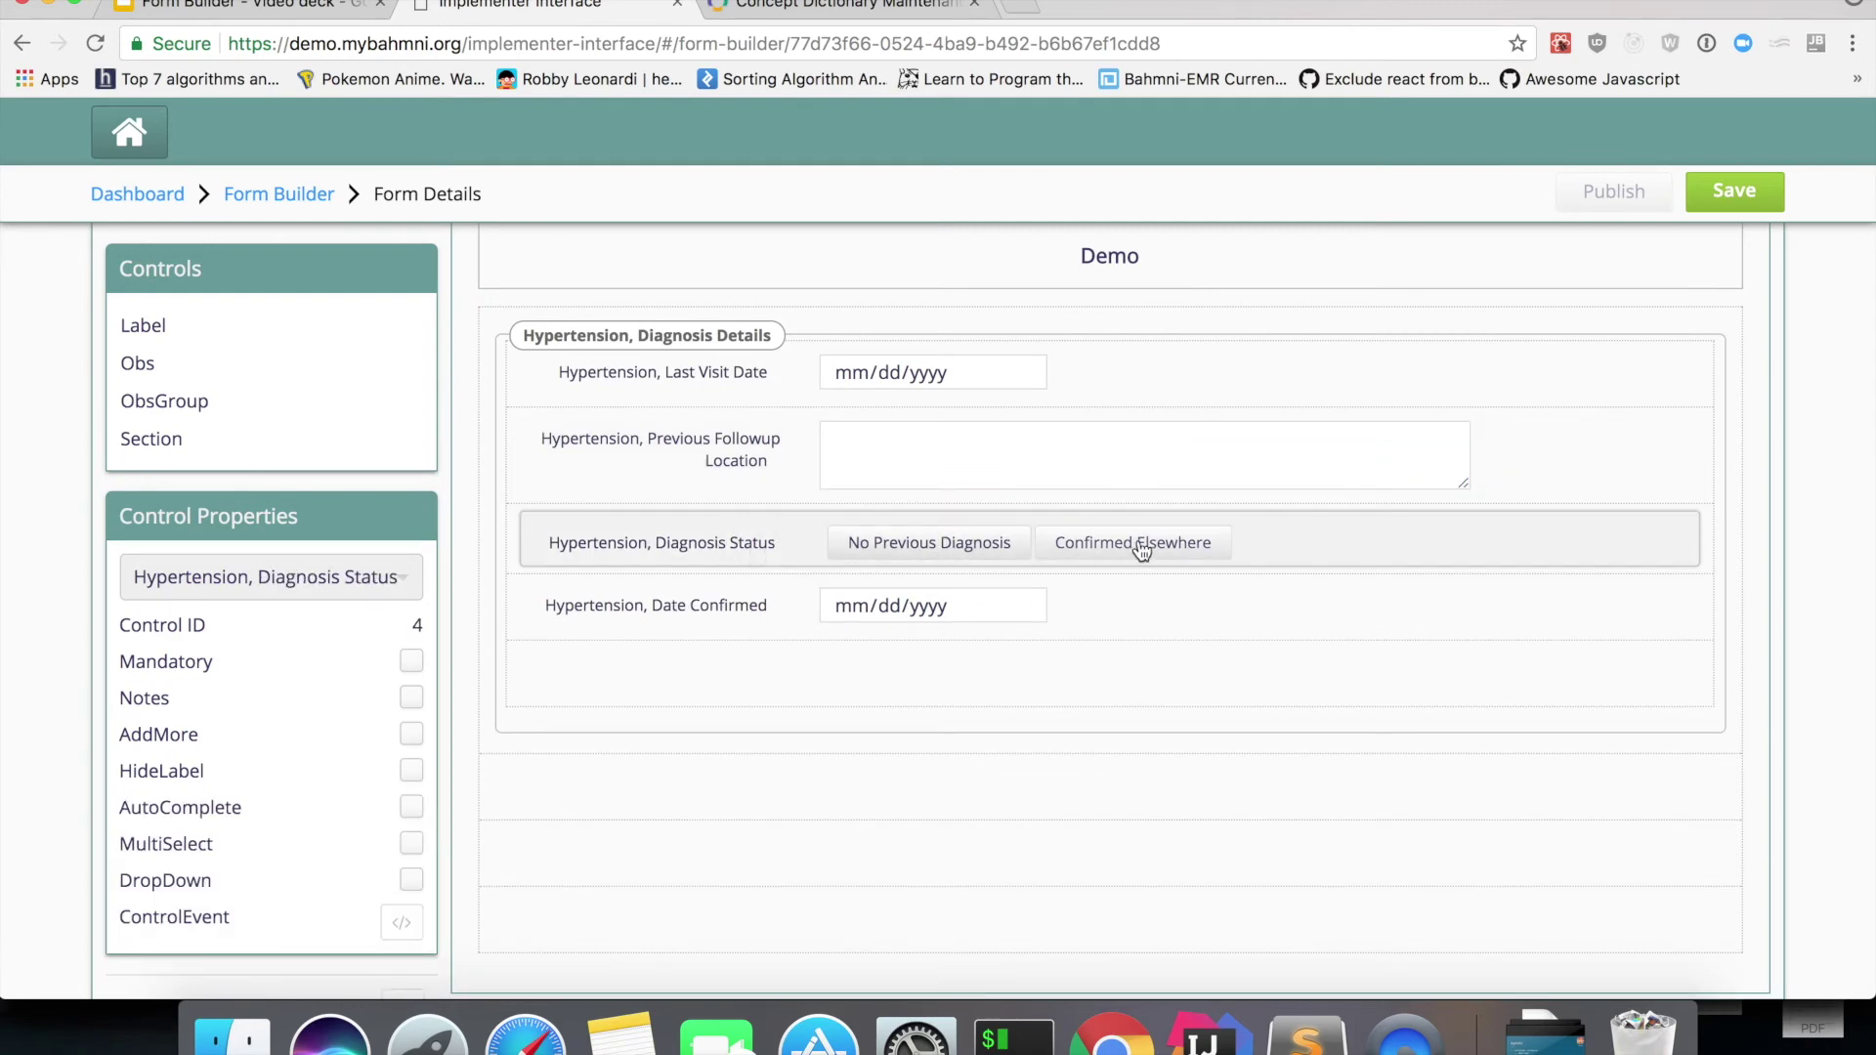
pyautogui.click(410, 846)
pyautogui.click(409, 881)
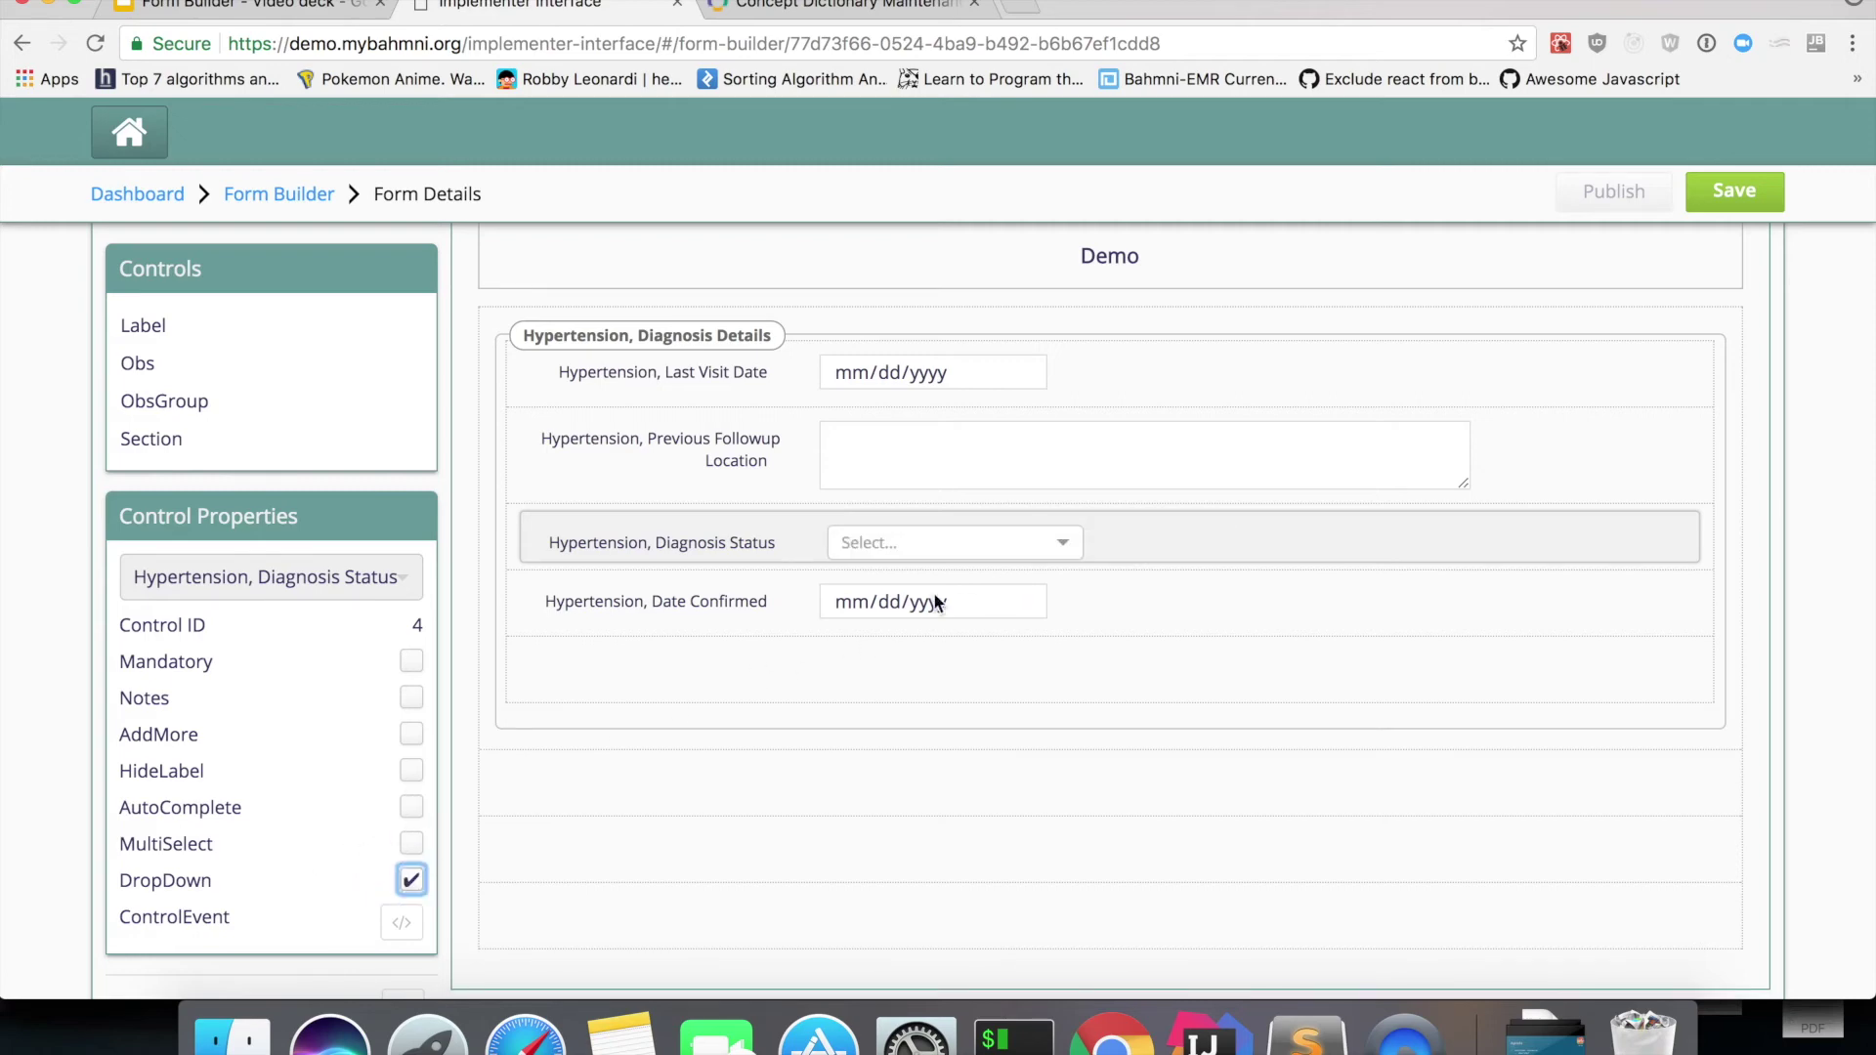
# Add an Obs control below the Hypertension group, assign it the source "Tuberculosis, Comorbidity" and enable MultiSelect
pyautogui.scroll(-1, 826, 668)
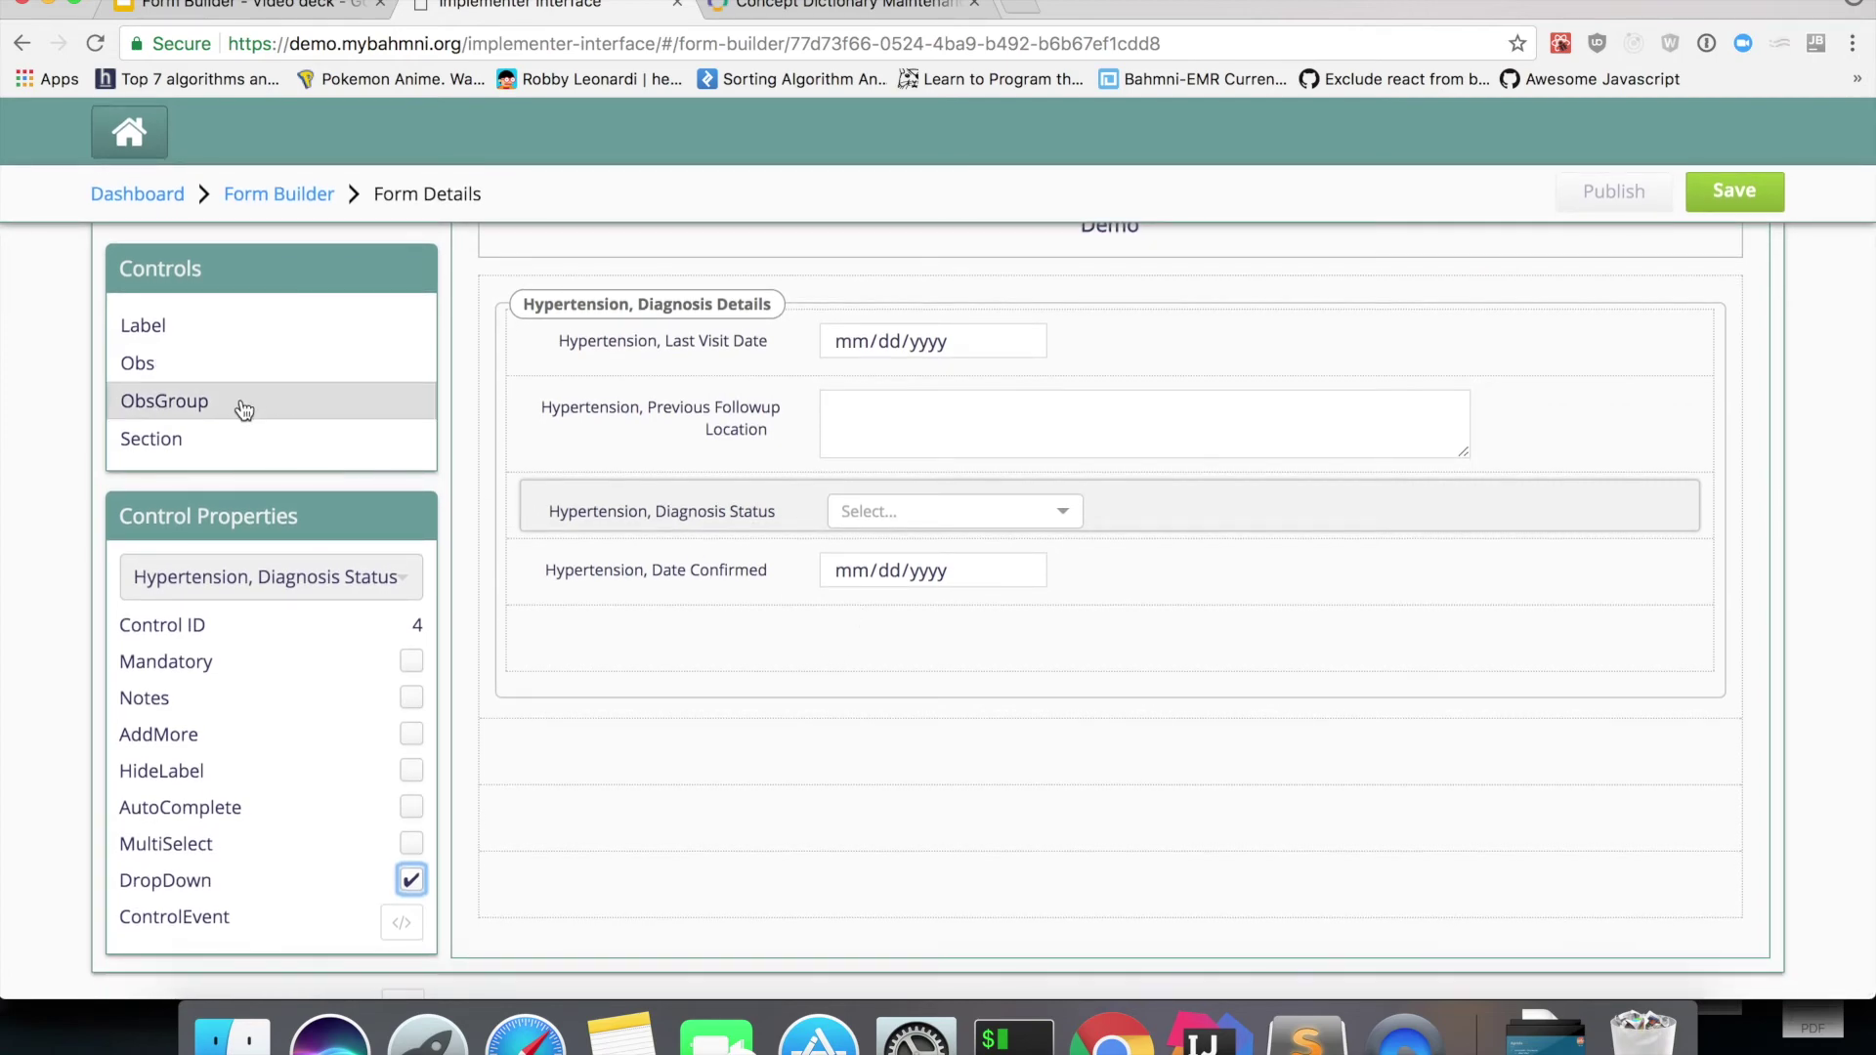
pyautogui.moveTo(222, 365); pyautogui.dragTo(686, 754)
pyautogui.click(583, 747)
pyautogui.click(295, 577)
pyautogui.write('comorbu')
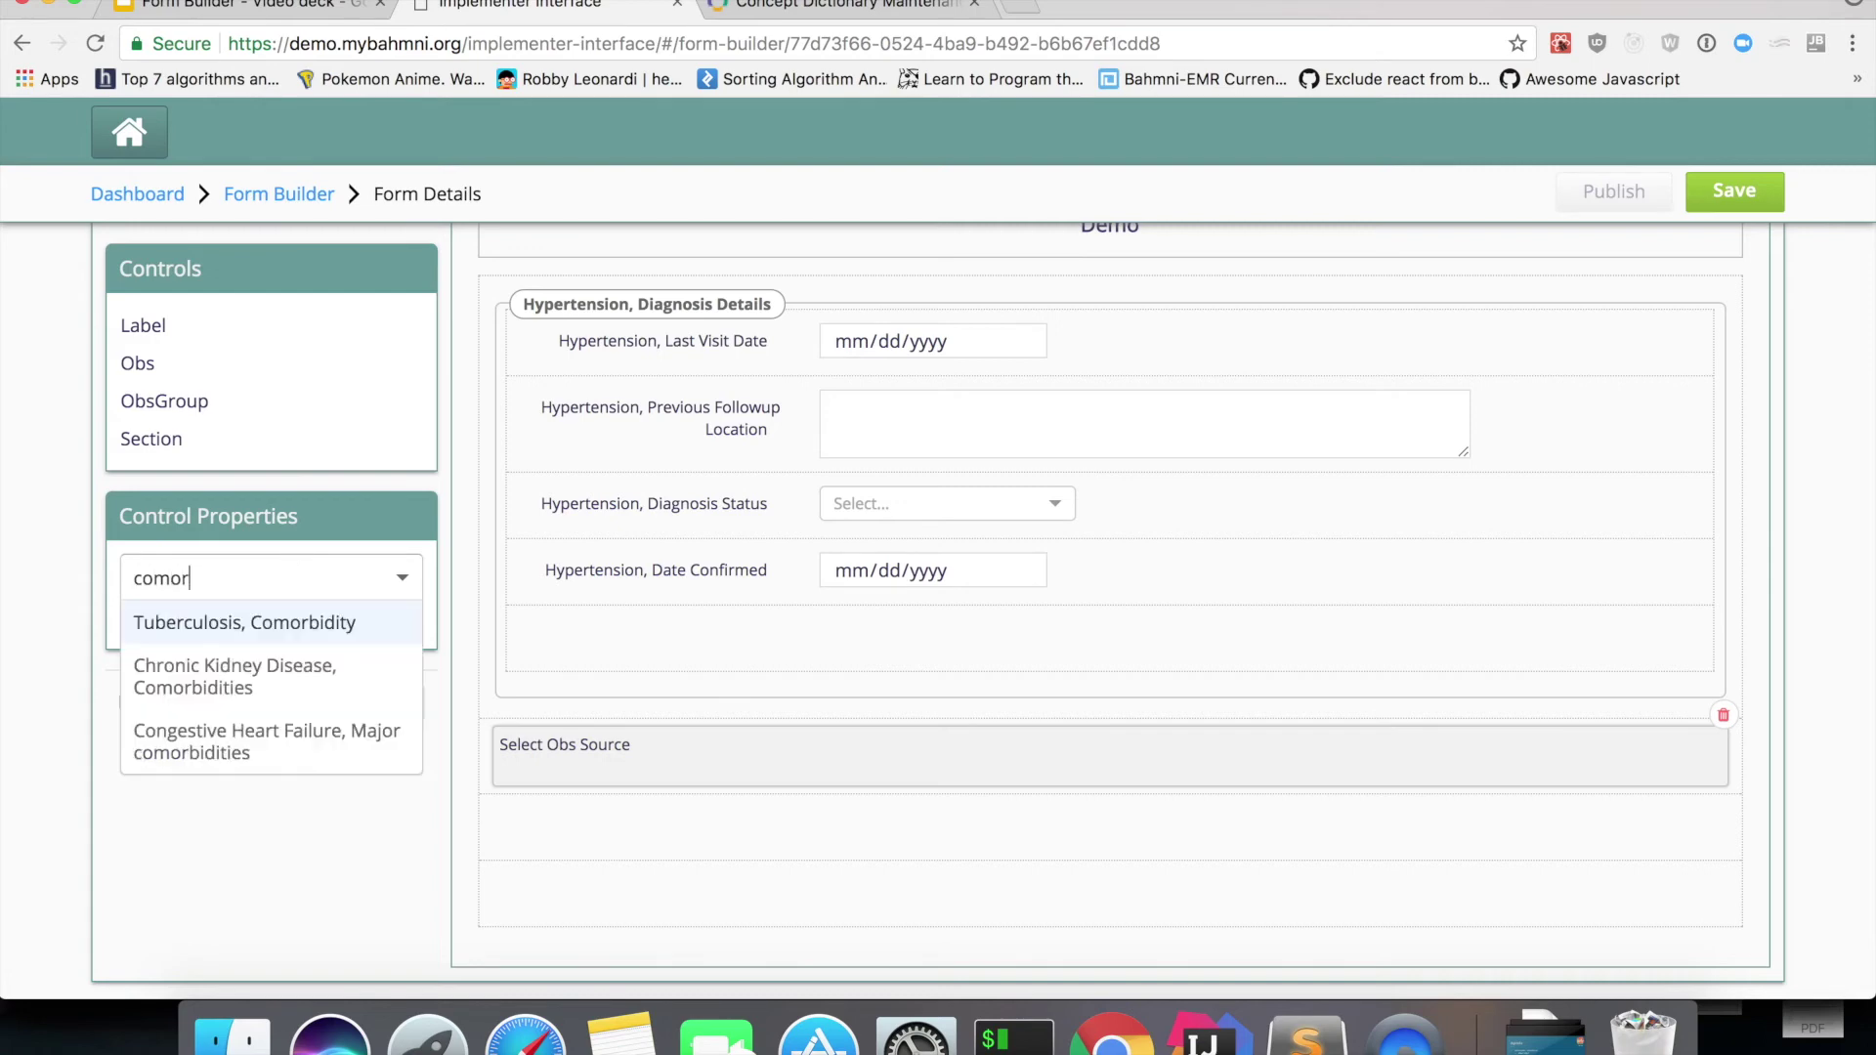
pyautogui.press('BackSpace')
pyautogui.press('Return')
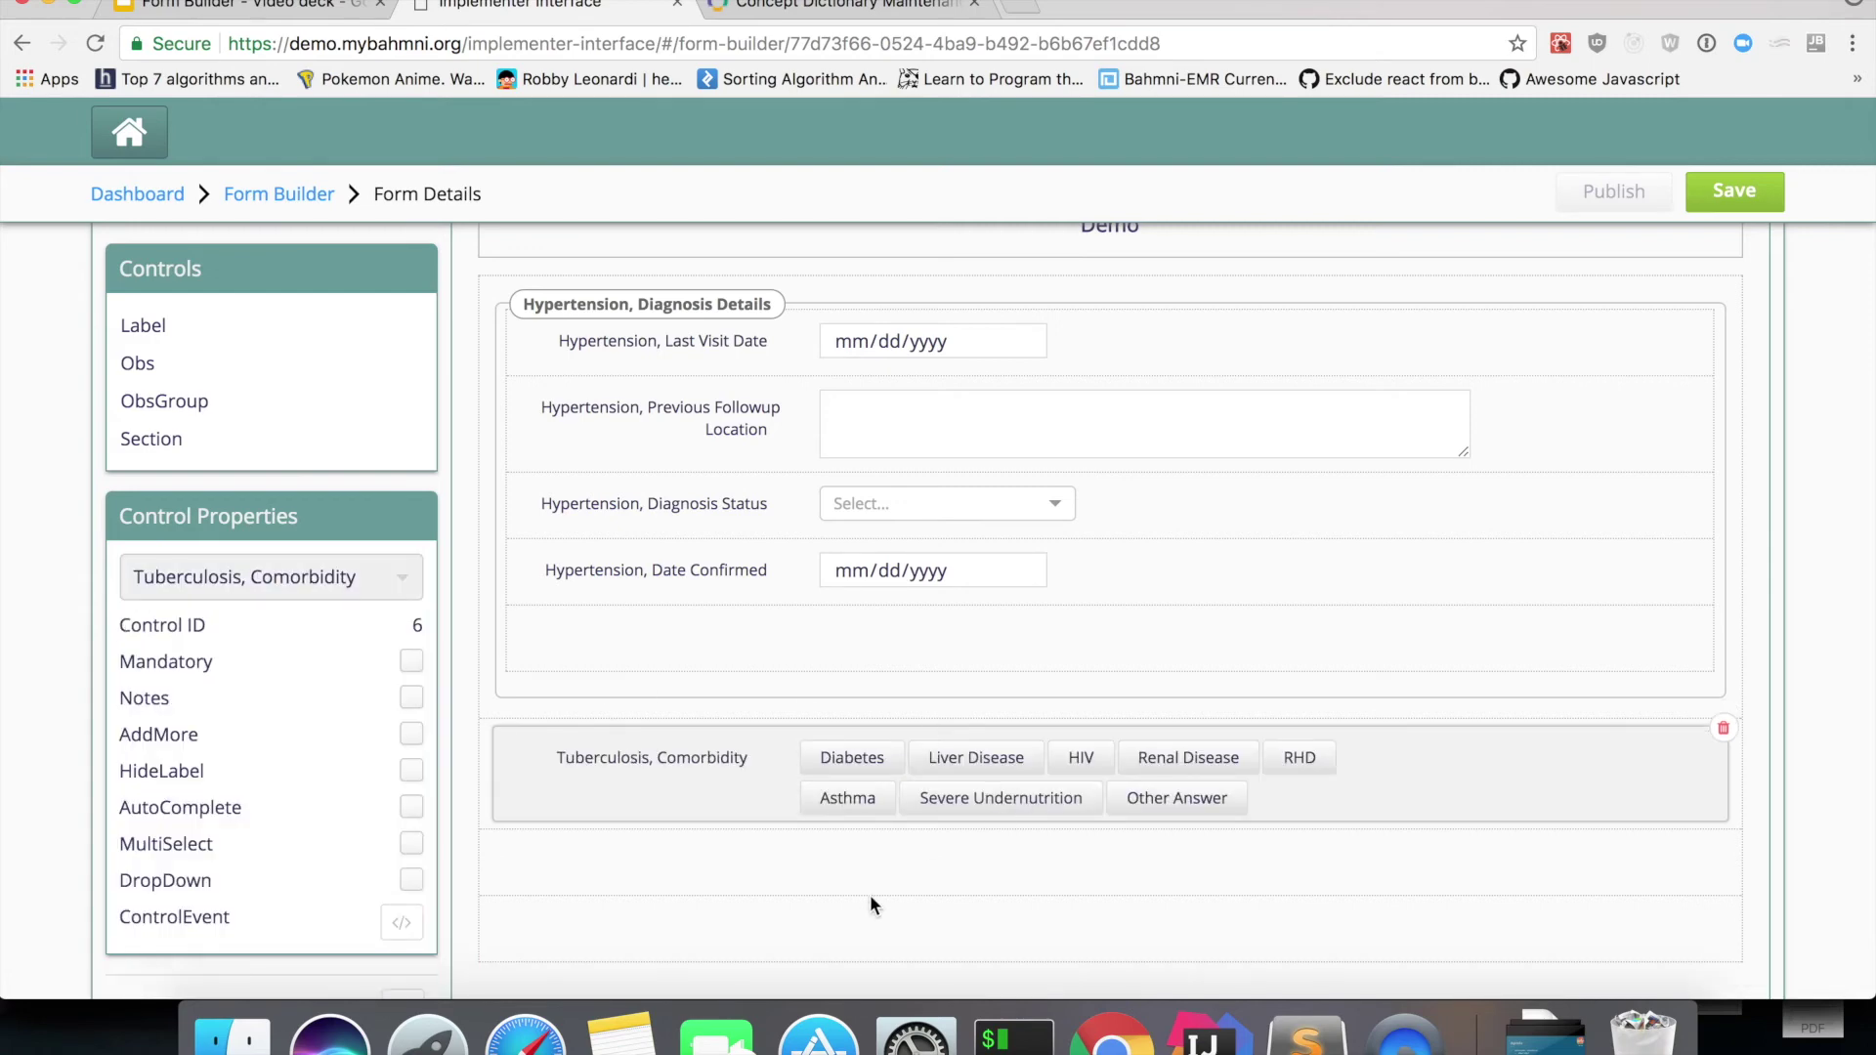
pyautogui.scroll(-2, 869, 894)
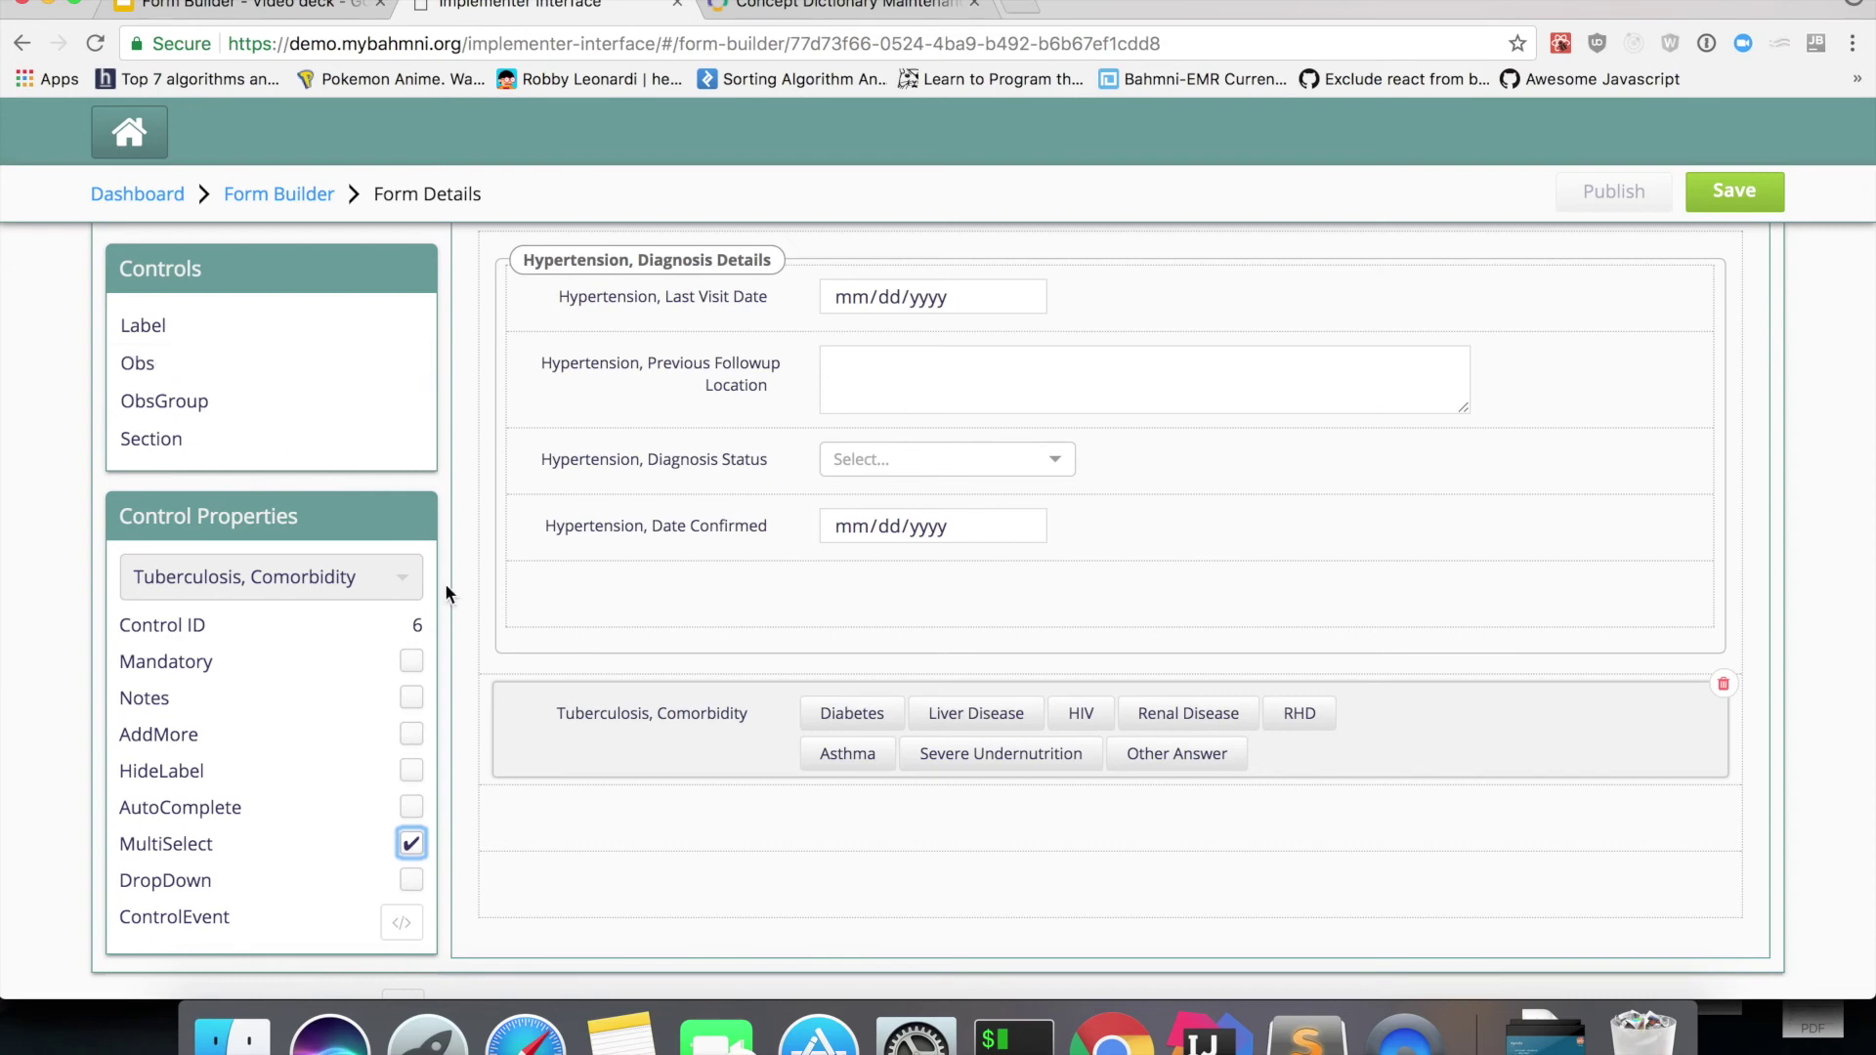
# Add an Obs control below the Tuberculosis, Comorbidity row and assign it the source "Patient Video"
pyautogui.click(264, 378)
pyautogui.moveTo(264, 379); pyautogui.dragTo(606, 826)
pyautogui.click(237, 591)
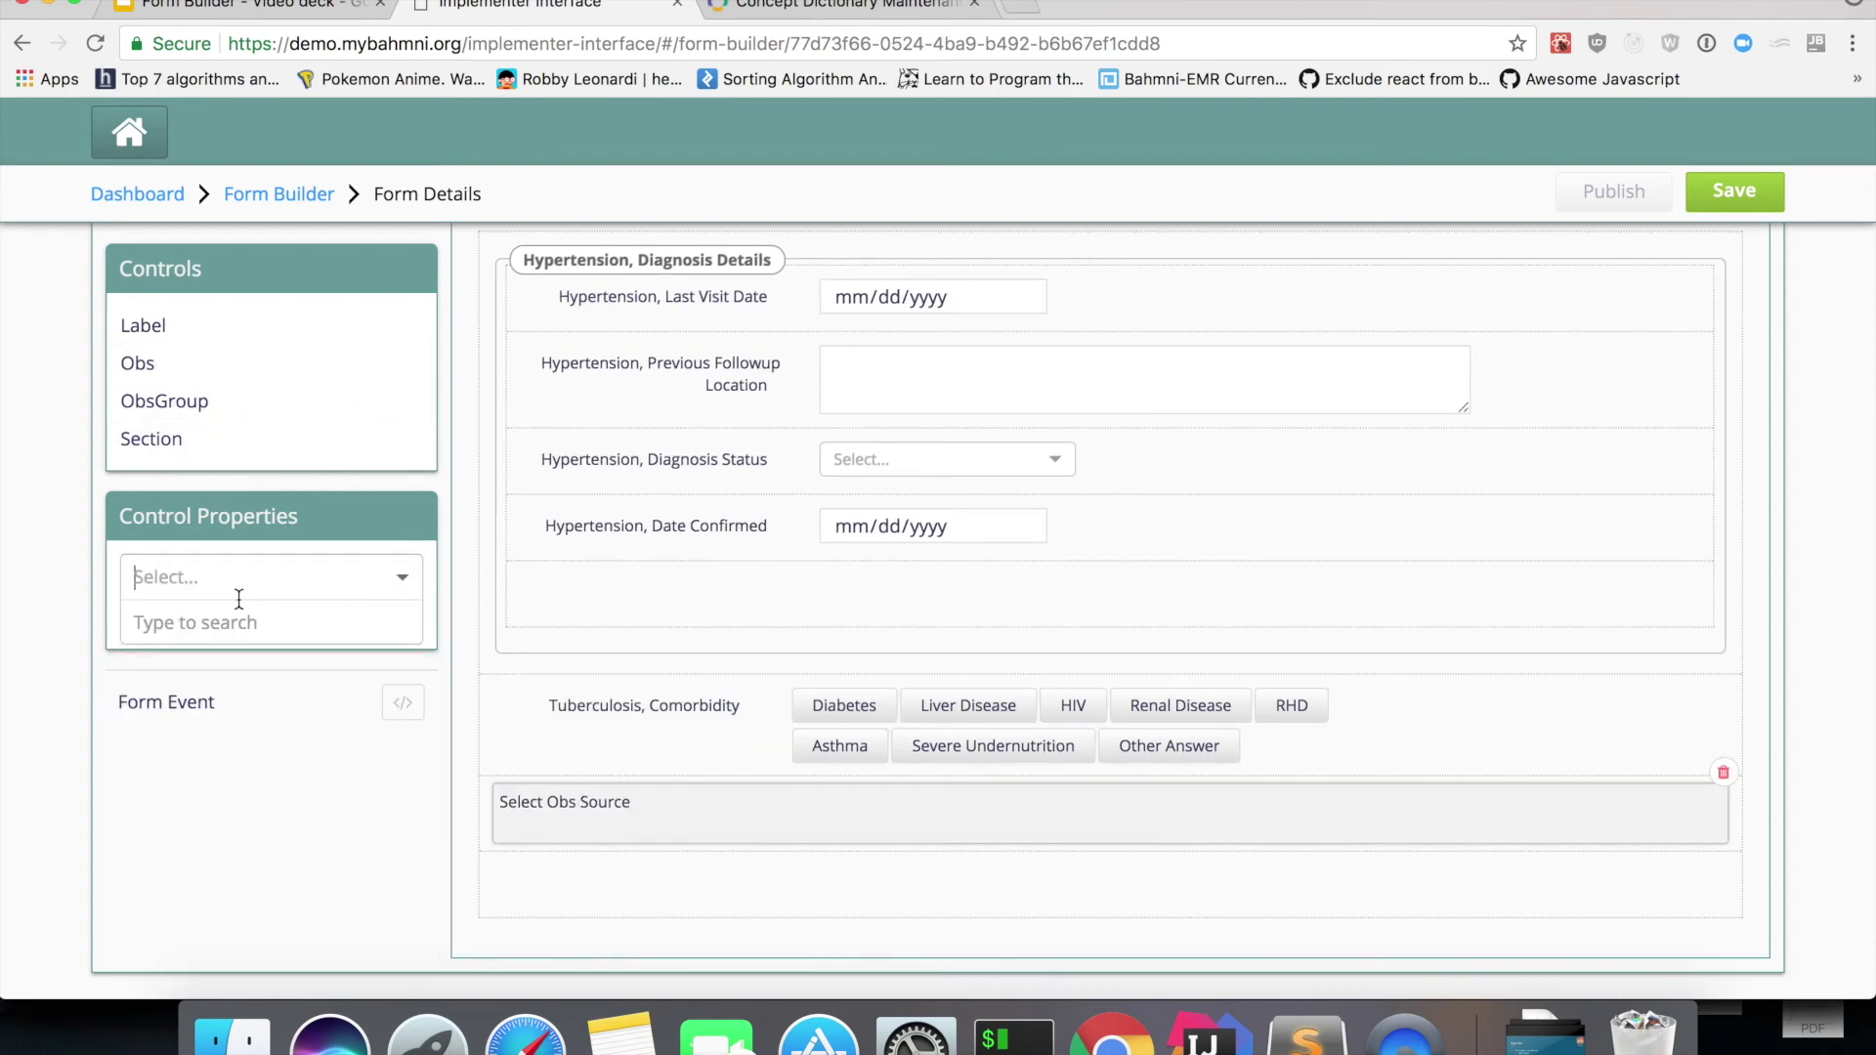
pyautogui.write('patien')
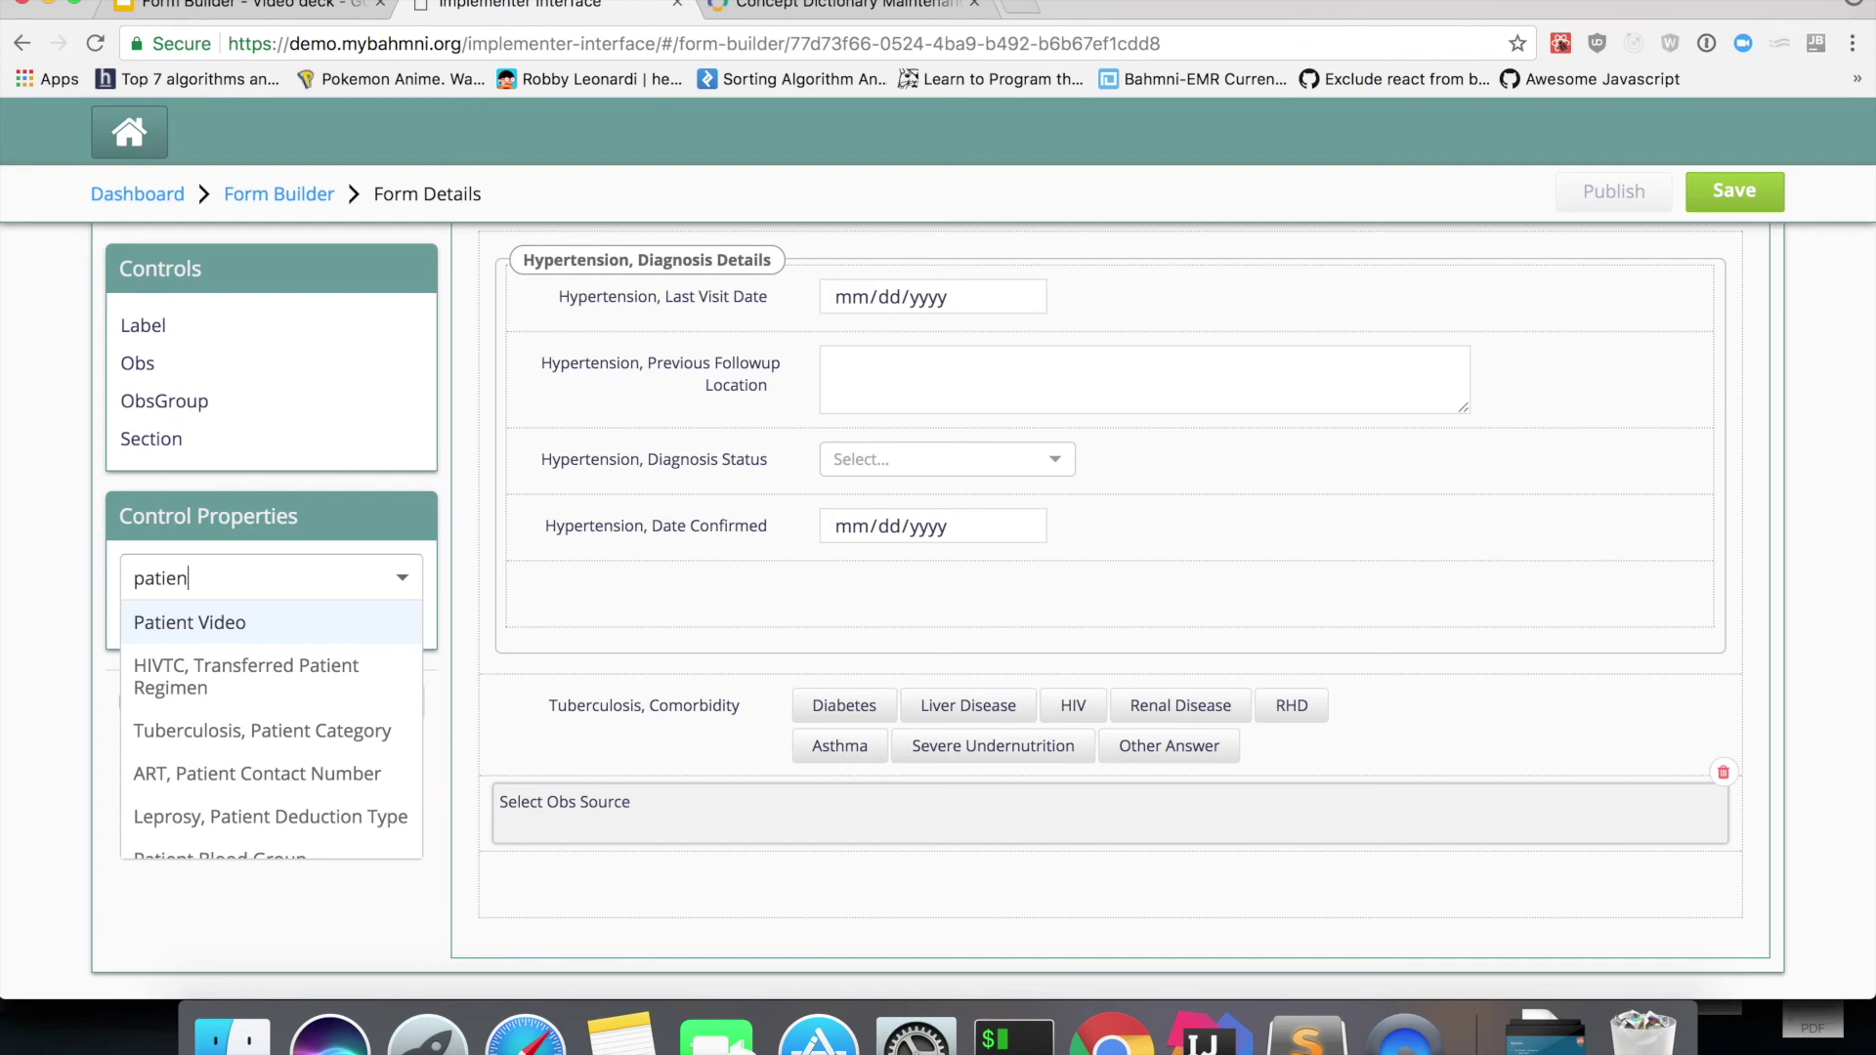
pyautogui.press('Return')
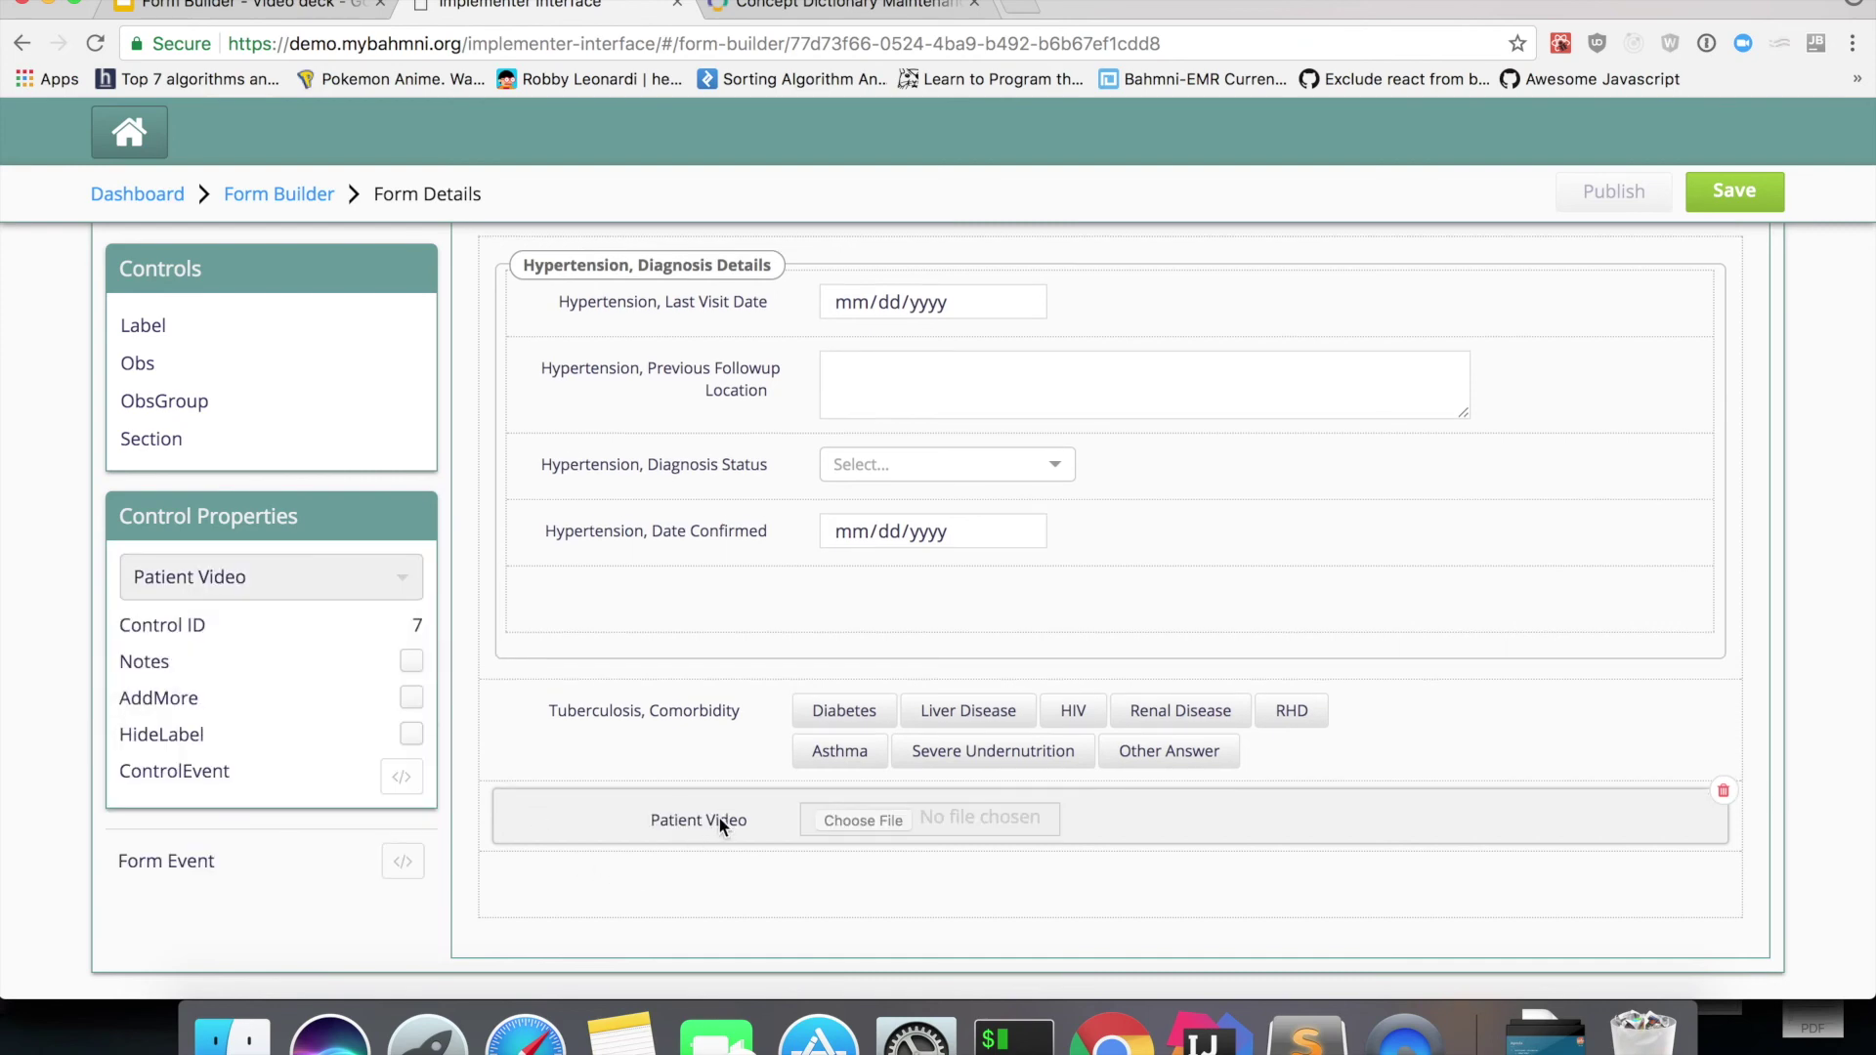
pyautogui.scroll(2, 720, 824)
pyautogui.scroll(-2, 720, 823)
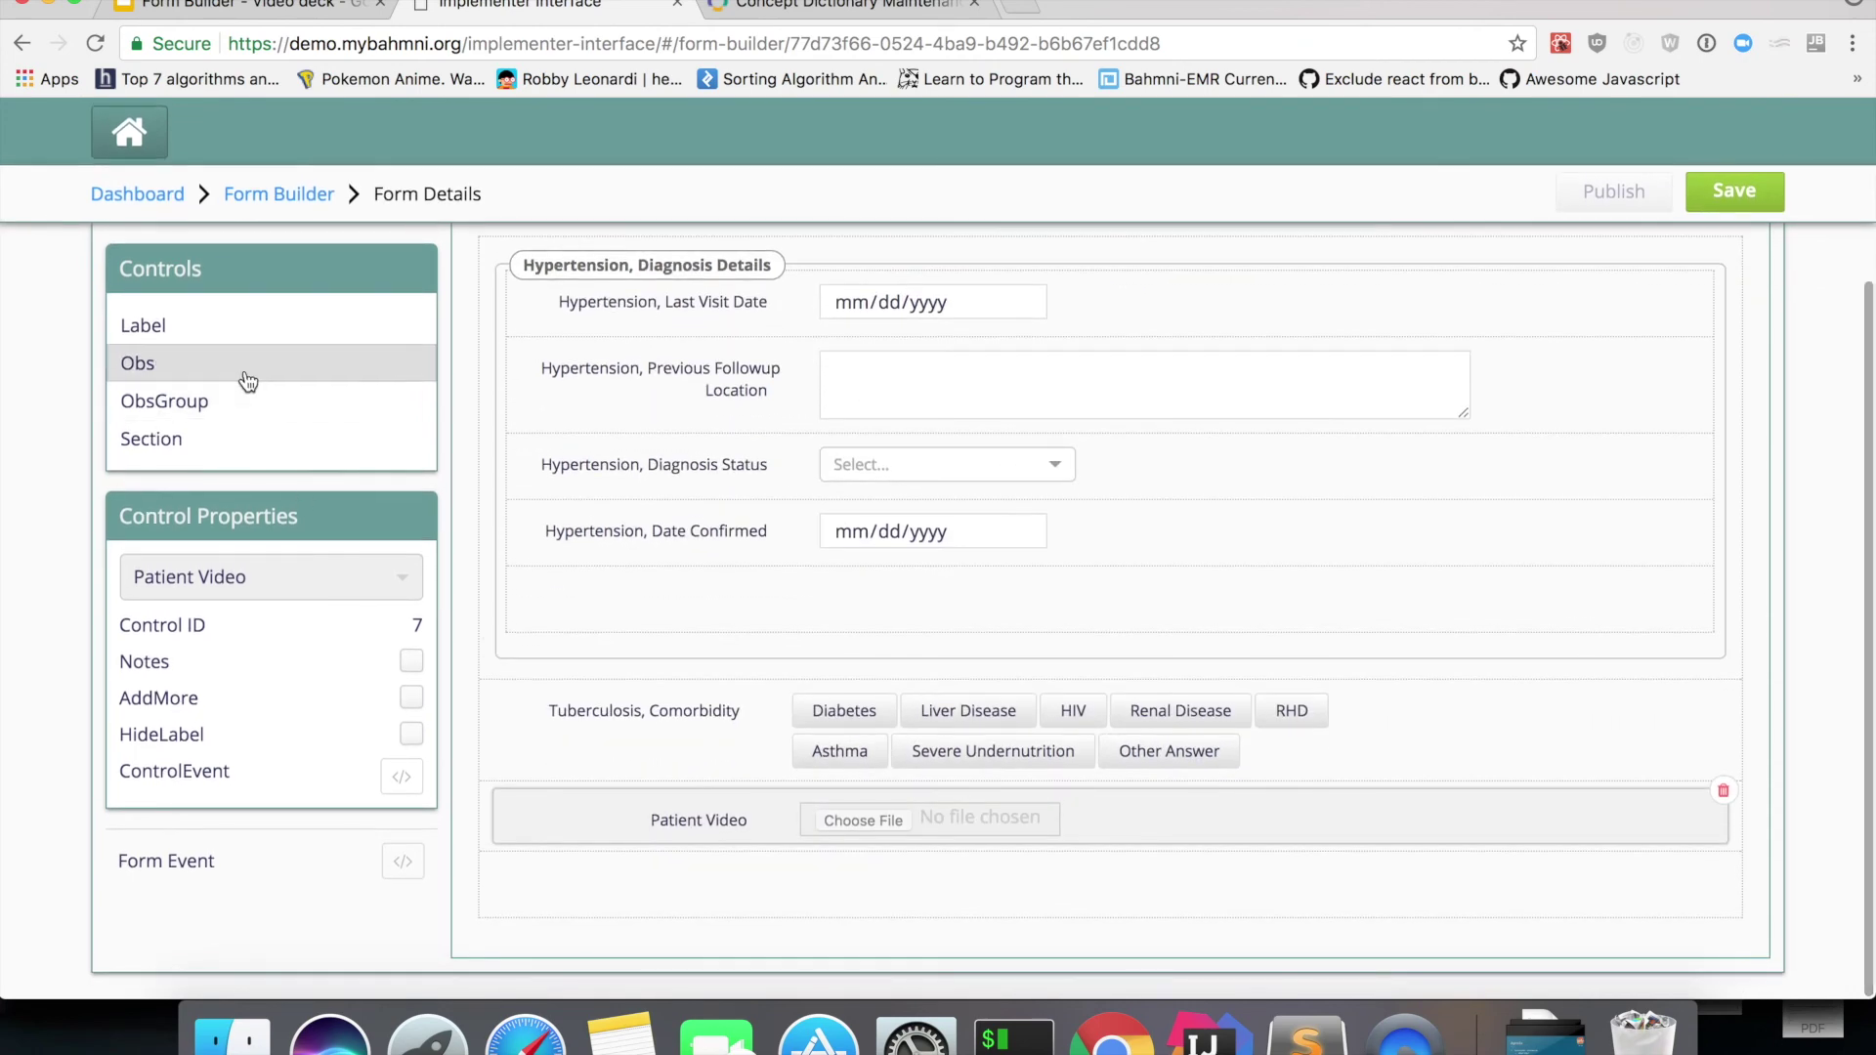
# Add an Obs control below the Patient Video row and assign it the source "Image"
pyautogui.moveTo(247, 381); pyautogui.dragTo(718, 907)
pyautogui.click(611, 899)
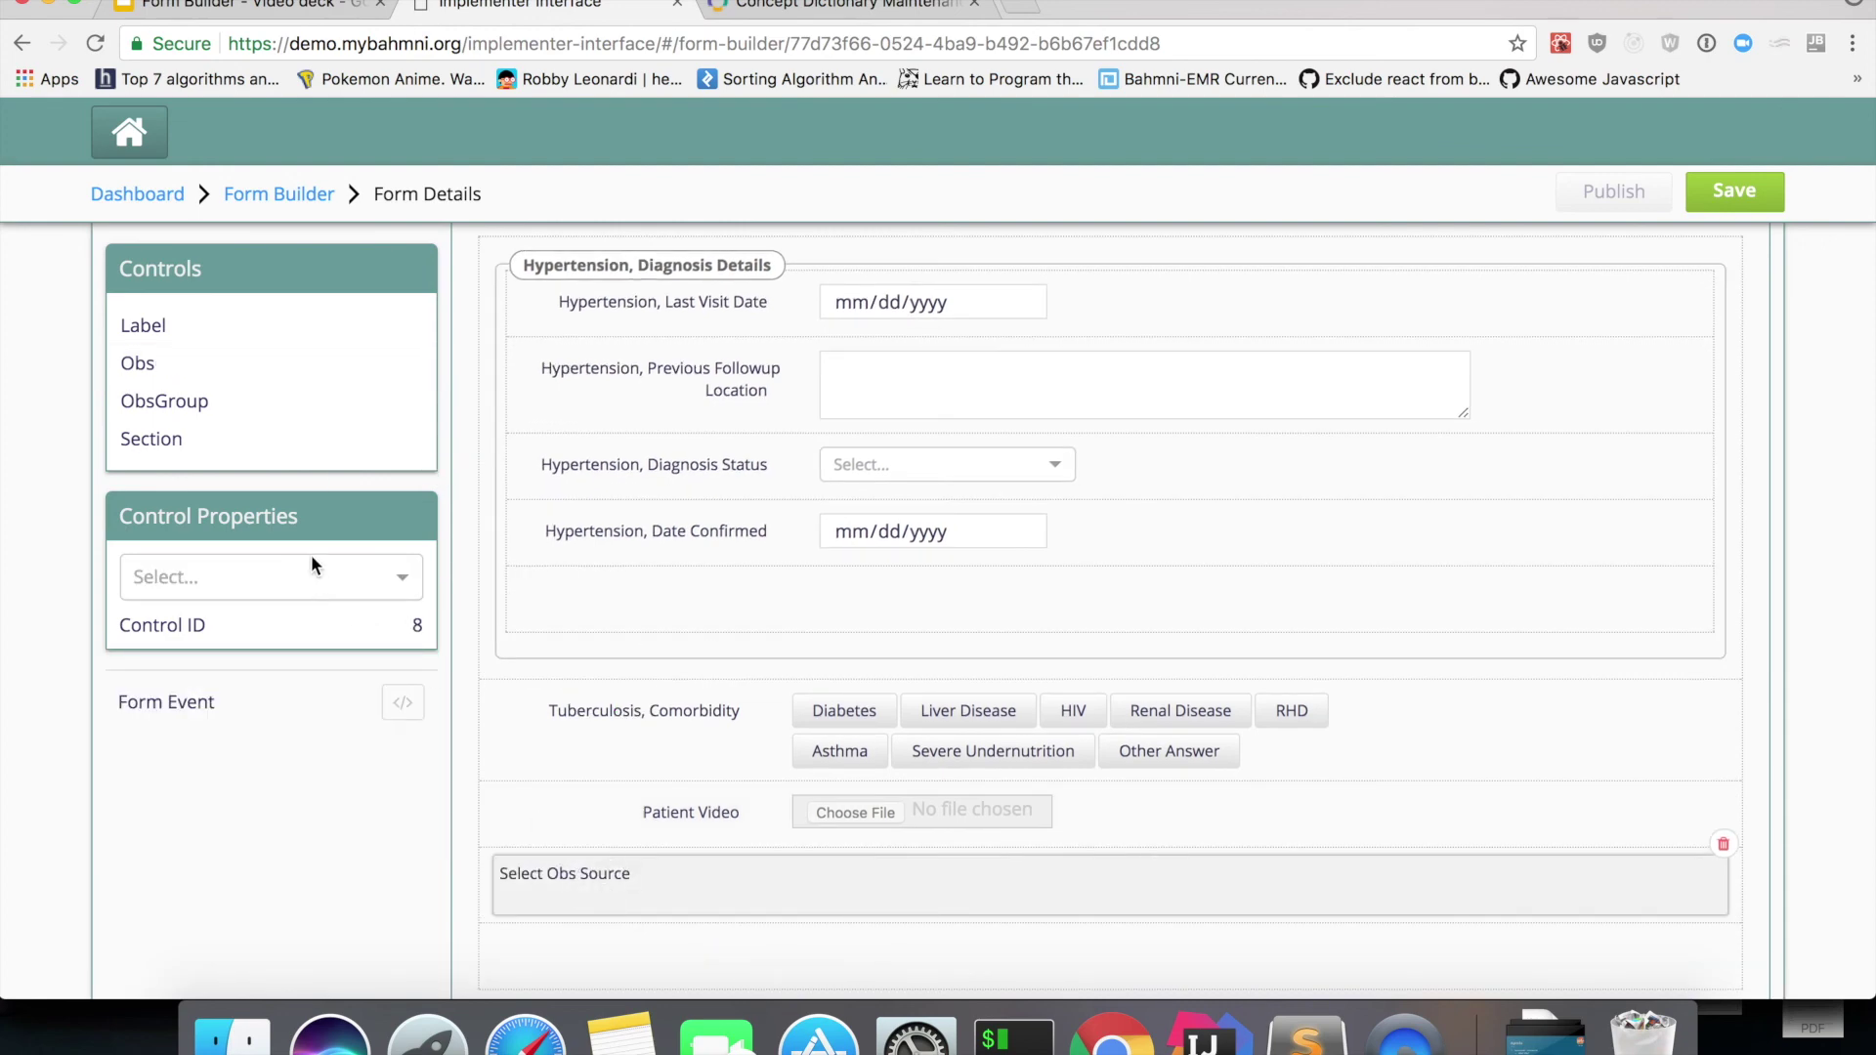
pyautogui.click(269, 577)
pyautogui.write('image')
pyautogui.click(244, 619)
pyautogui.scroll(-2, 569, 627)
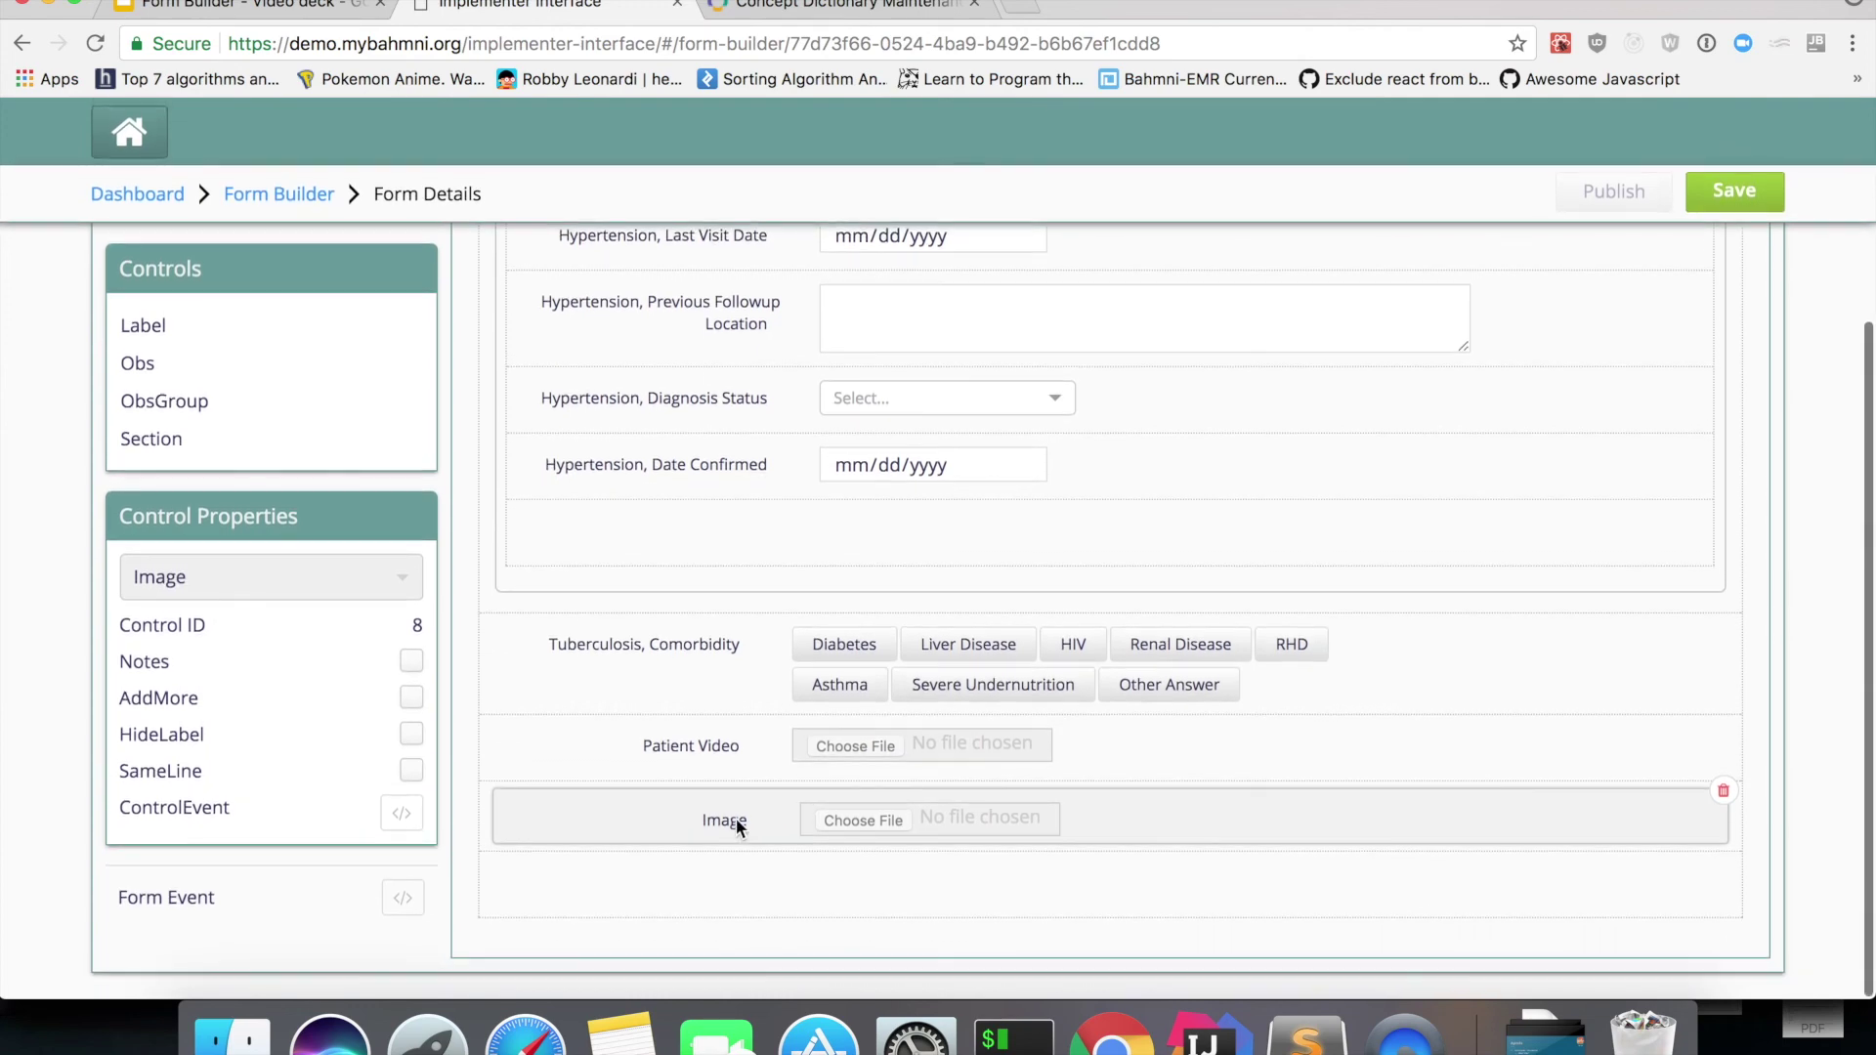
# Review the Demo form's complete layout and save the form
pyautogui.scroll(5, 635, 696)
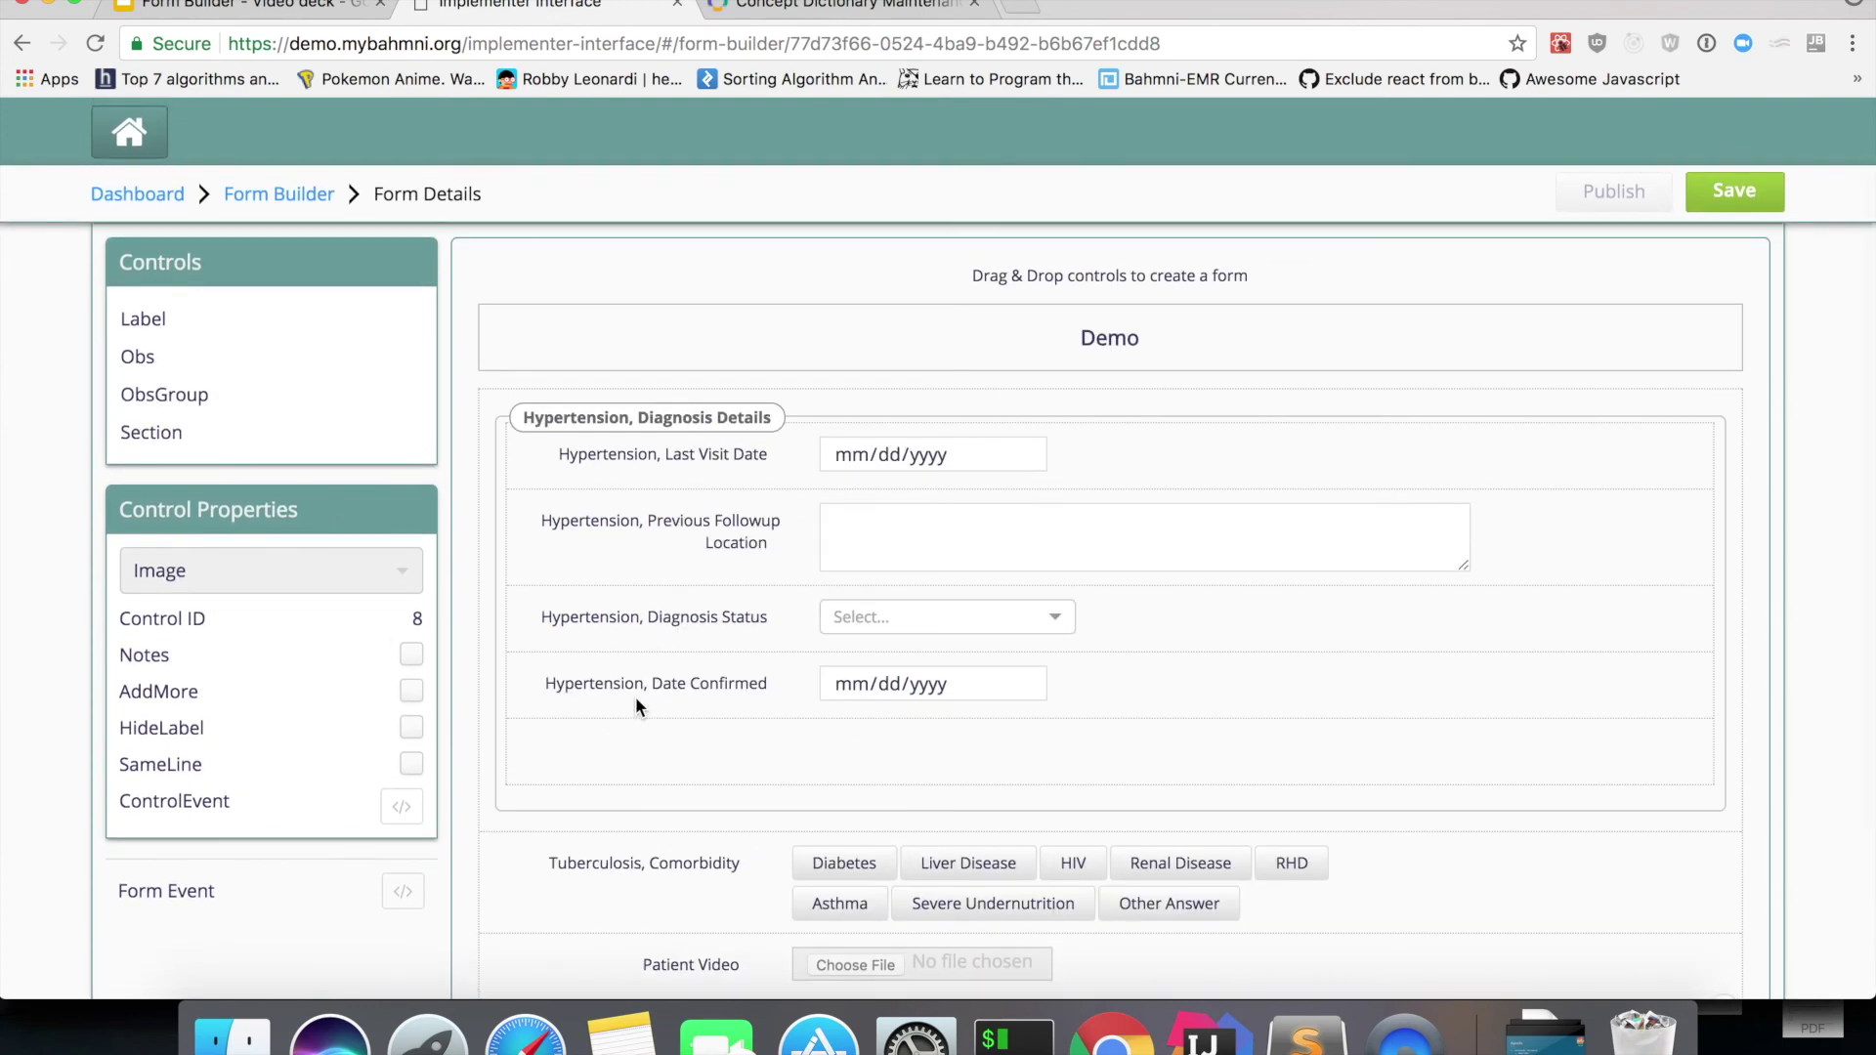
pyautogui.scroll(-1, 635, 705)
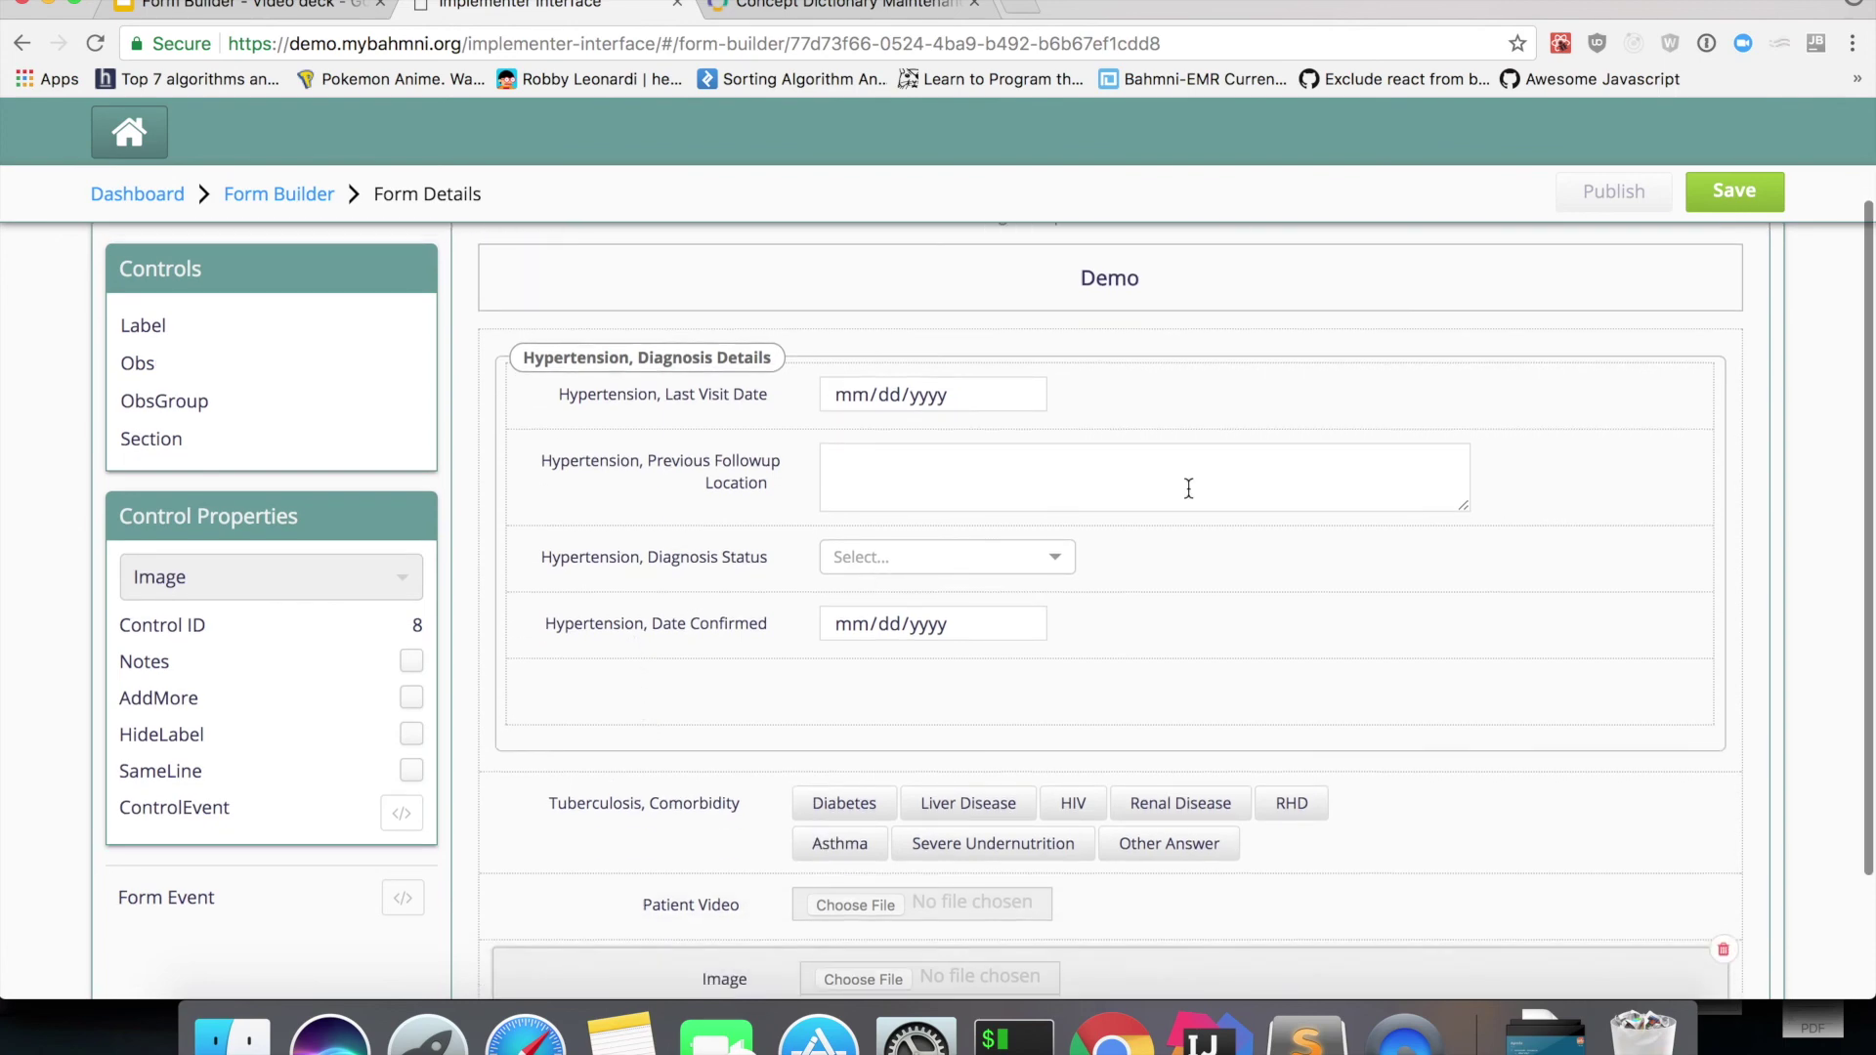
pyautogui.scroll(-1, 1188, 488)
pyautogui.scroll(-2, 1188, 489)
pyautogui.scroll(6, 1270, 449)
pyautogui.click(1735, 190)
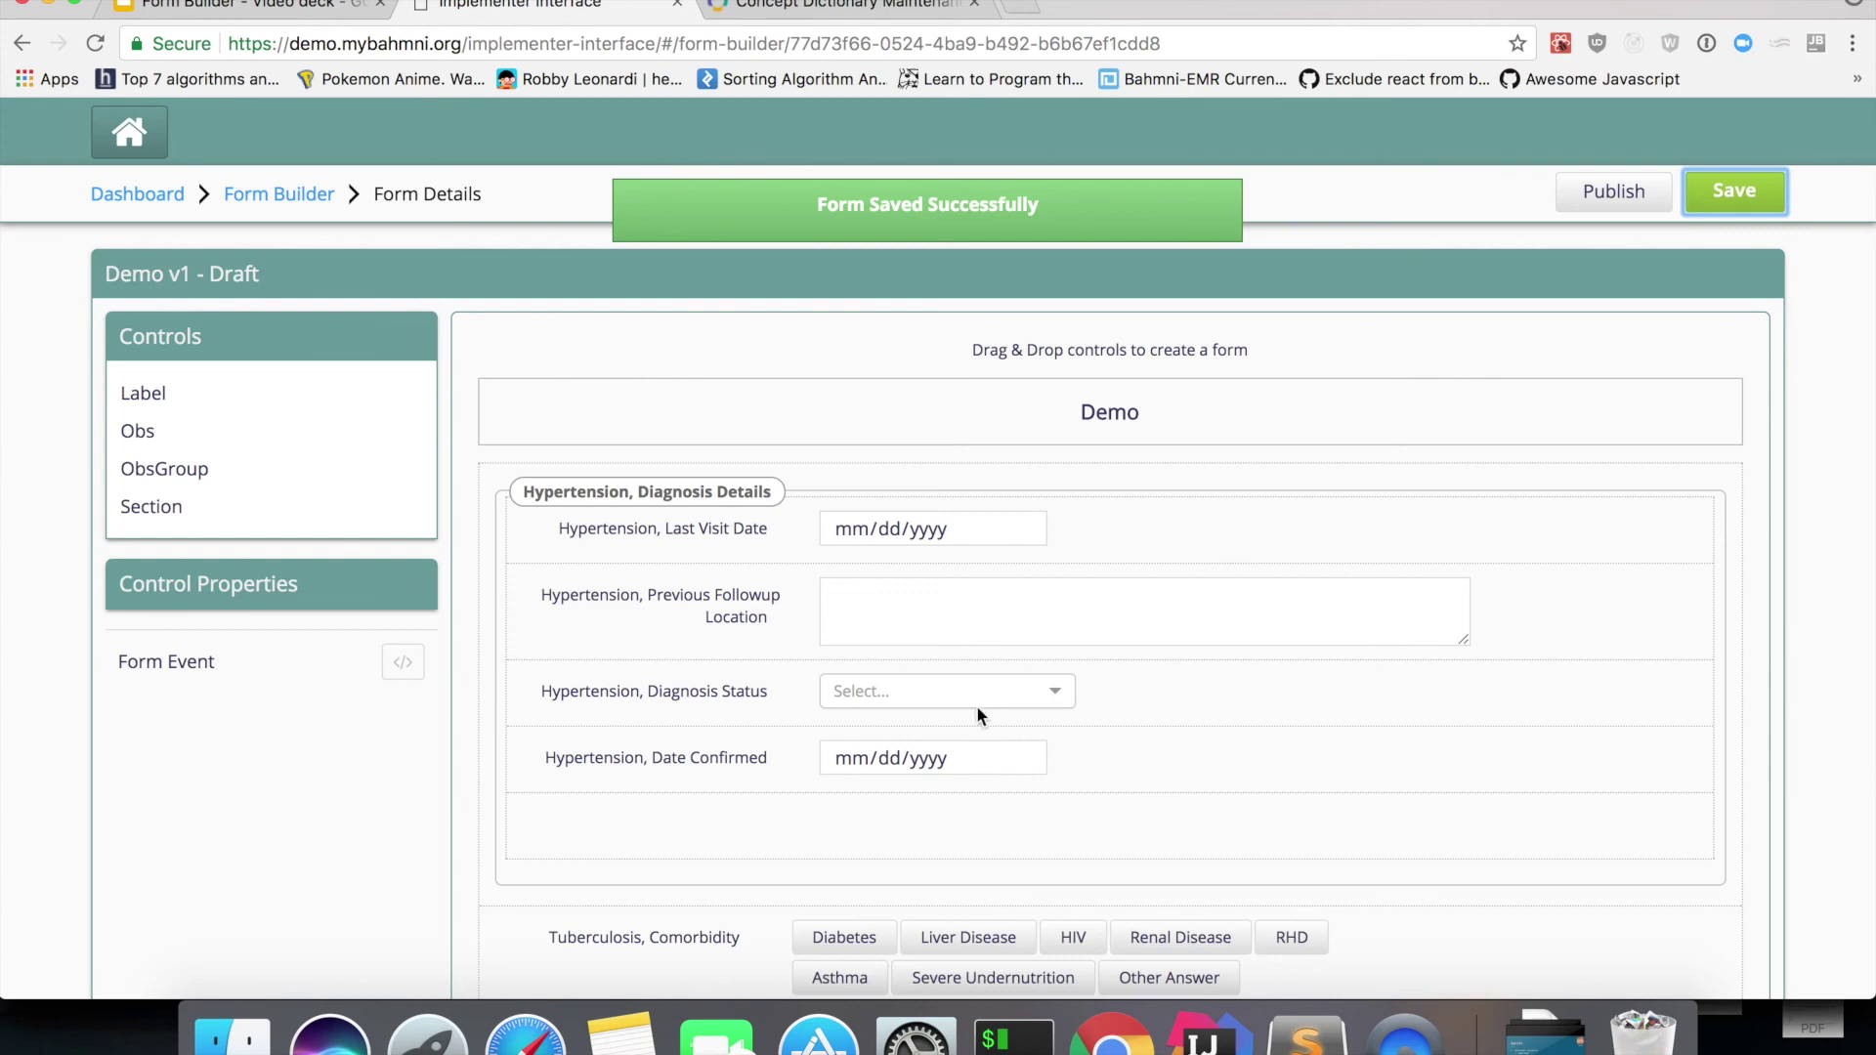